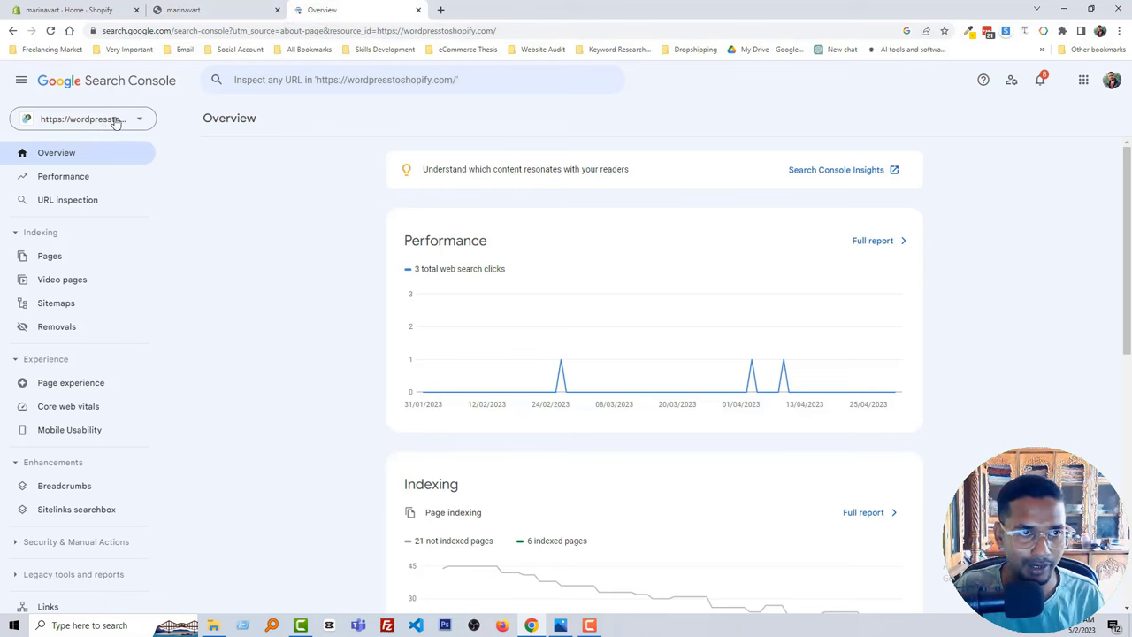
left_click(136, 118)
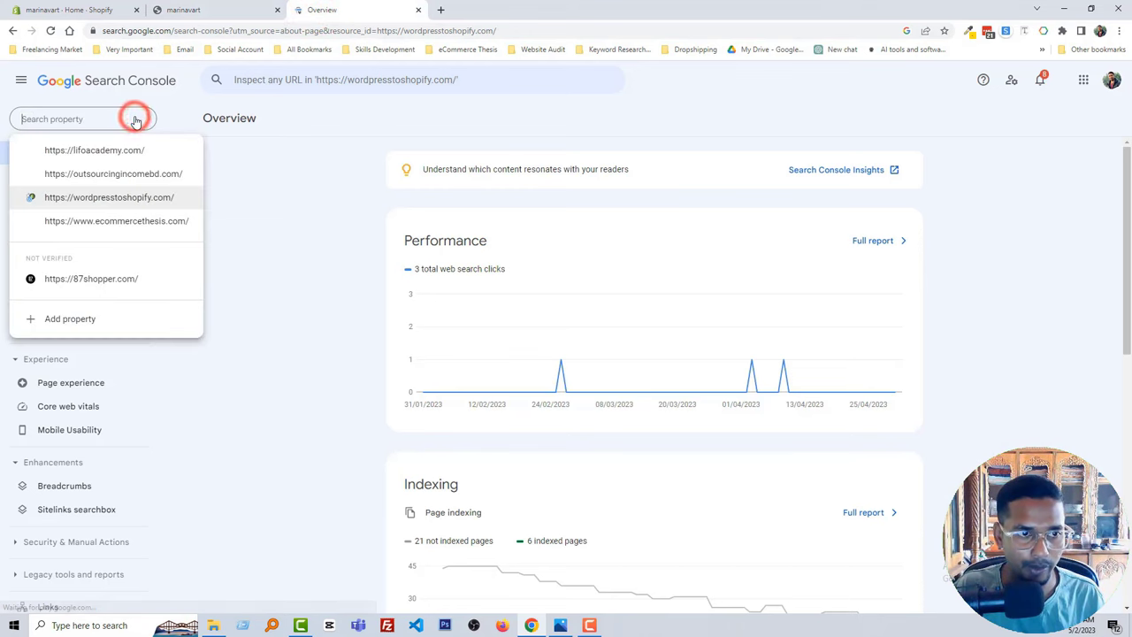
left_click(105, 320)
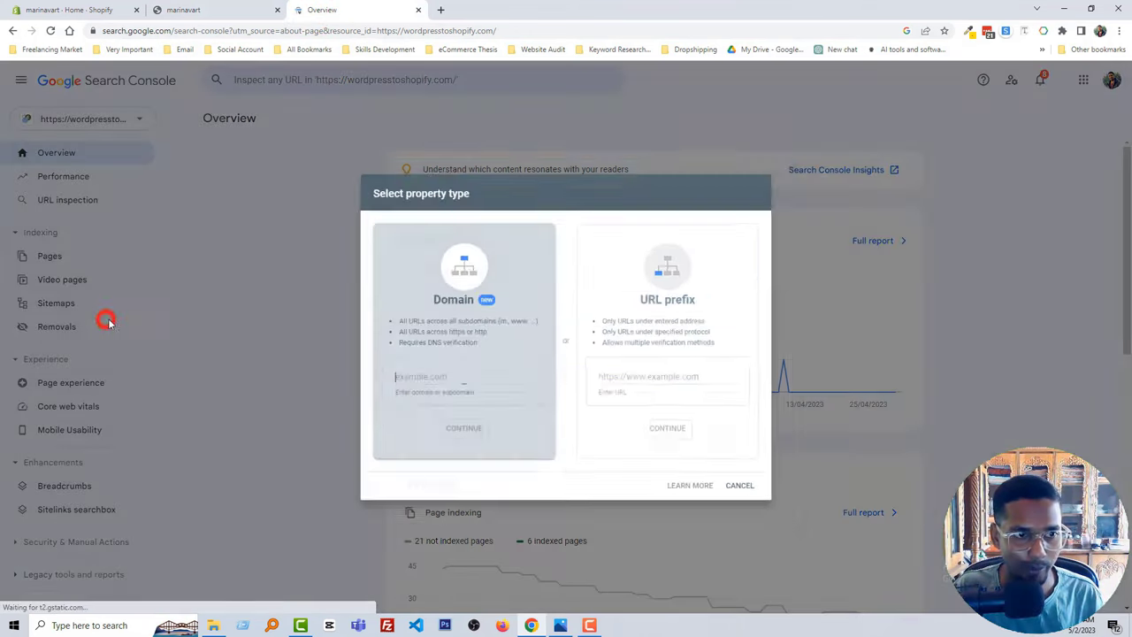
left_click(637, 379)
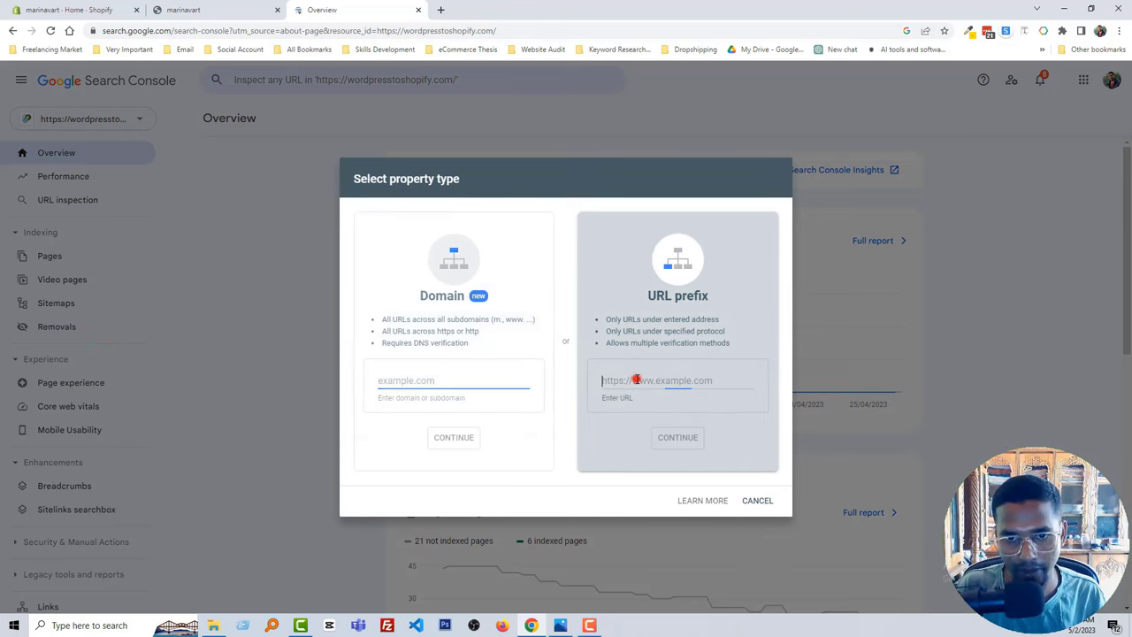
type("https://marinavart.com/")
key("BackSpace")
left_click(677, 439)
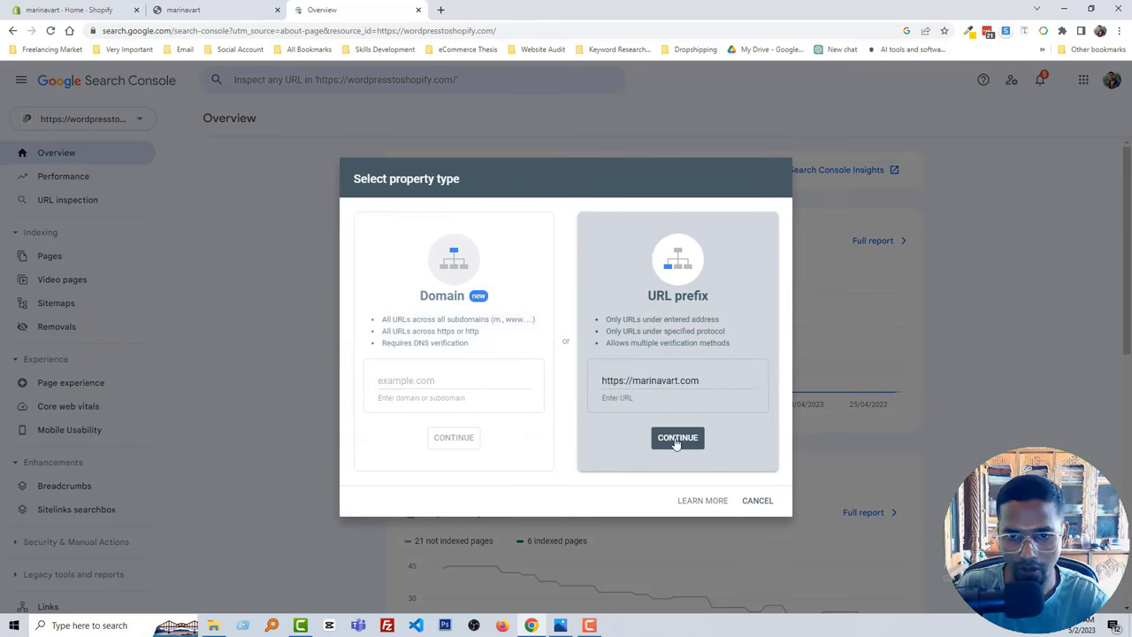
left_click(695, 442)
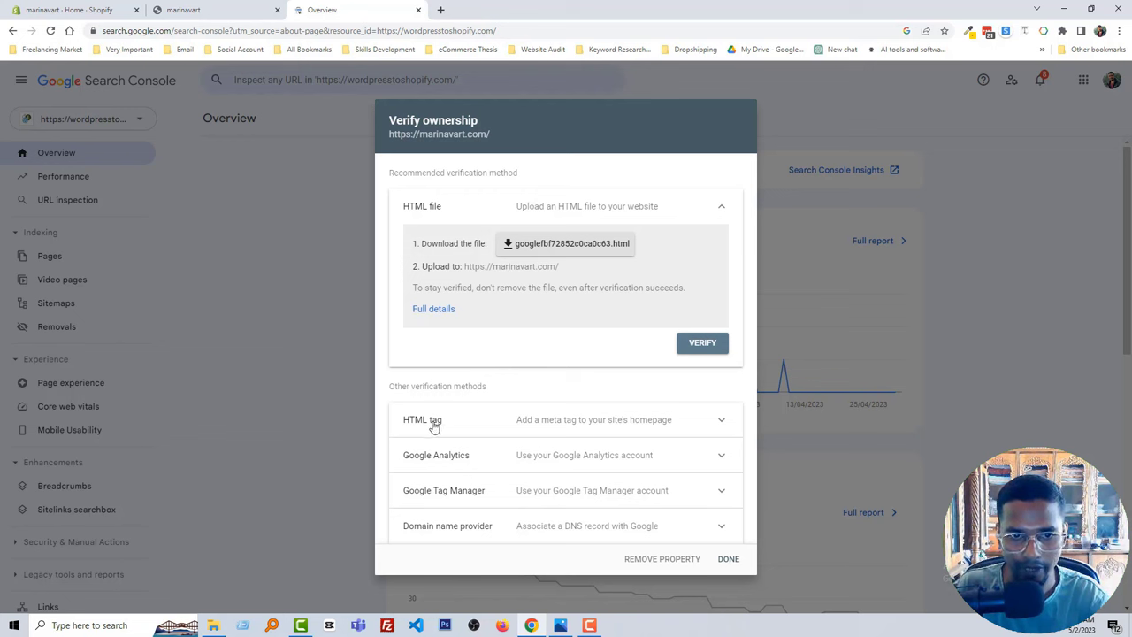
Choose the HTML tag verification method and copy its google-site-verification meta tag
left_click(510, 419)
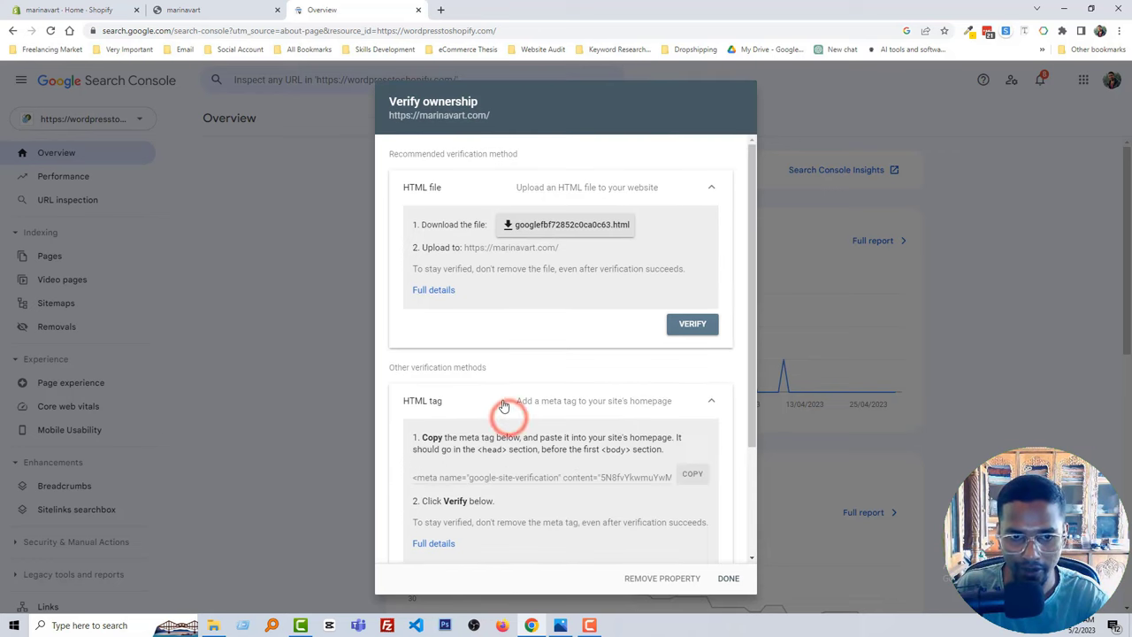
scroll(505, 407, "down", 2)
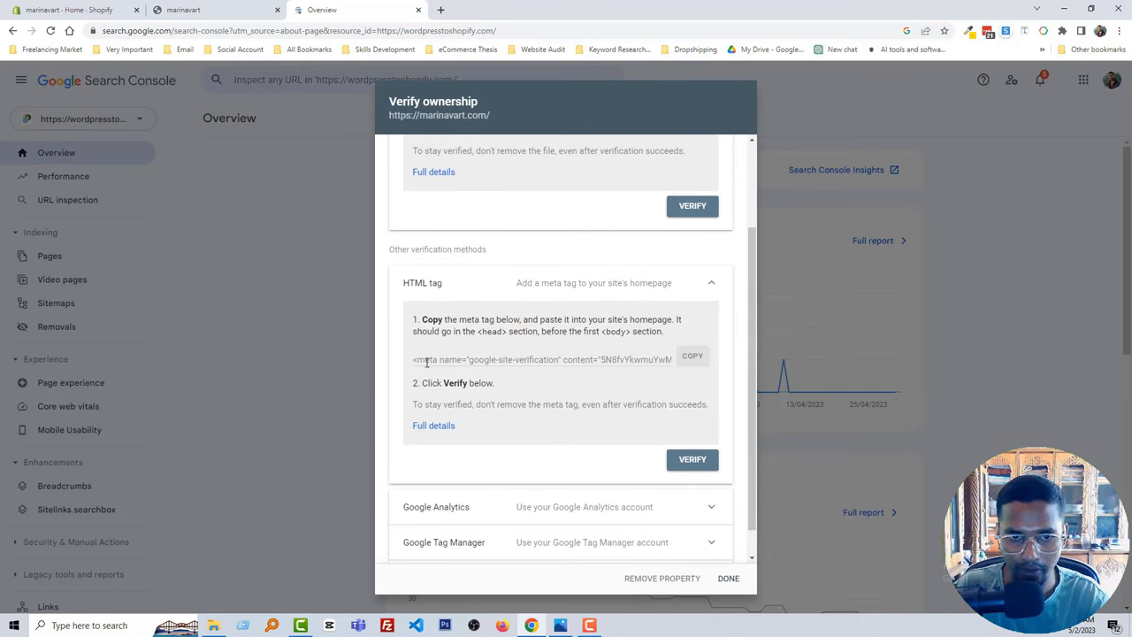
left_click(690, 358)
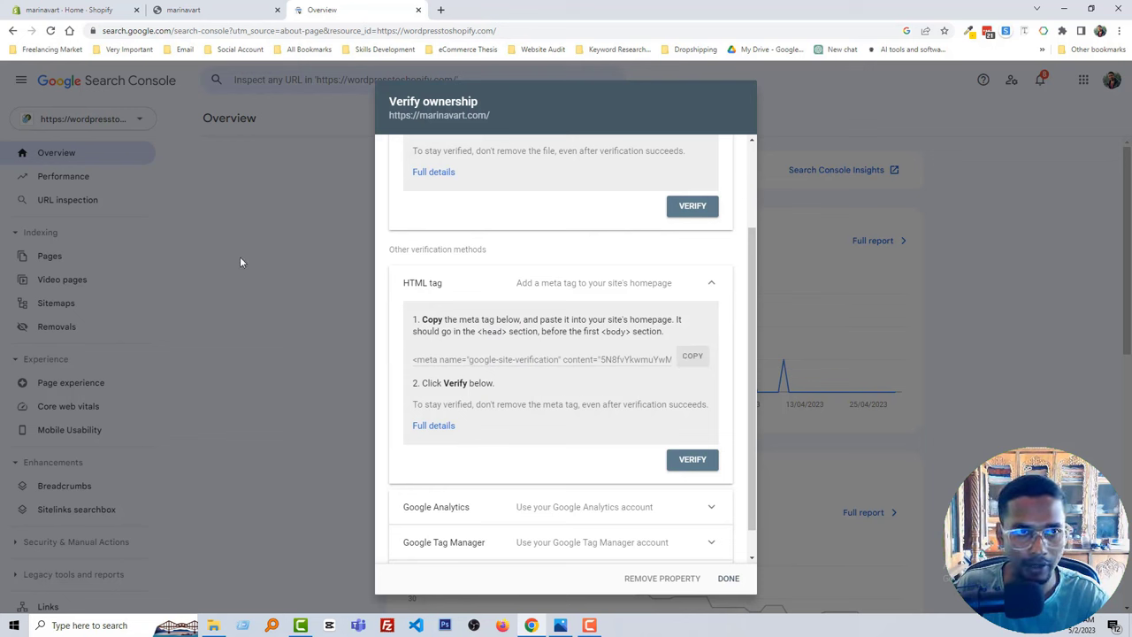
Switch to the Shopify admin and open the current theme's theme.liquid file for code editing
left_click(102, 9)
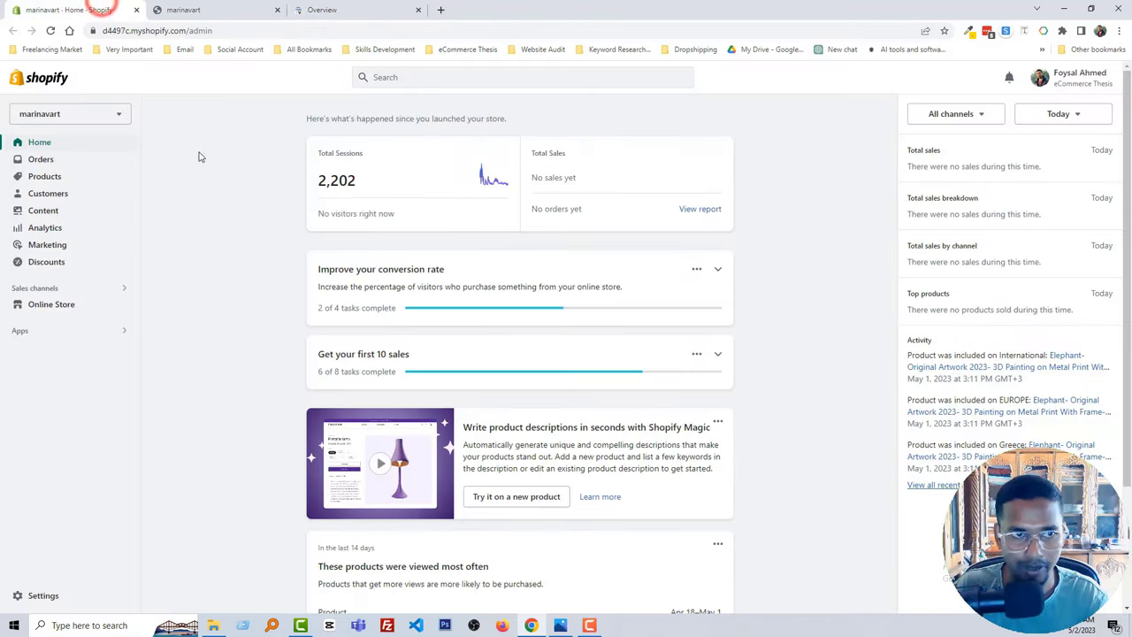
left_click(83, 307)
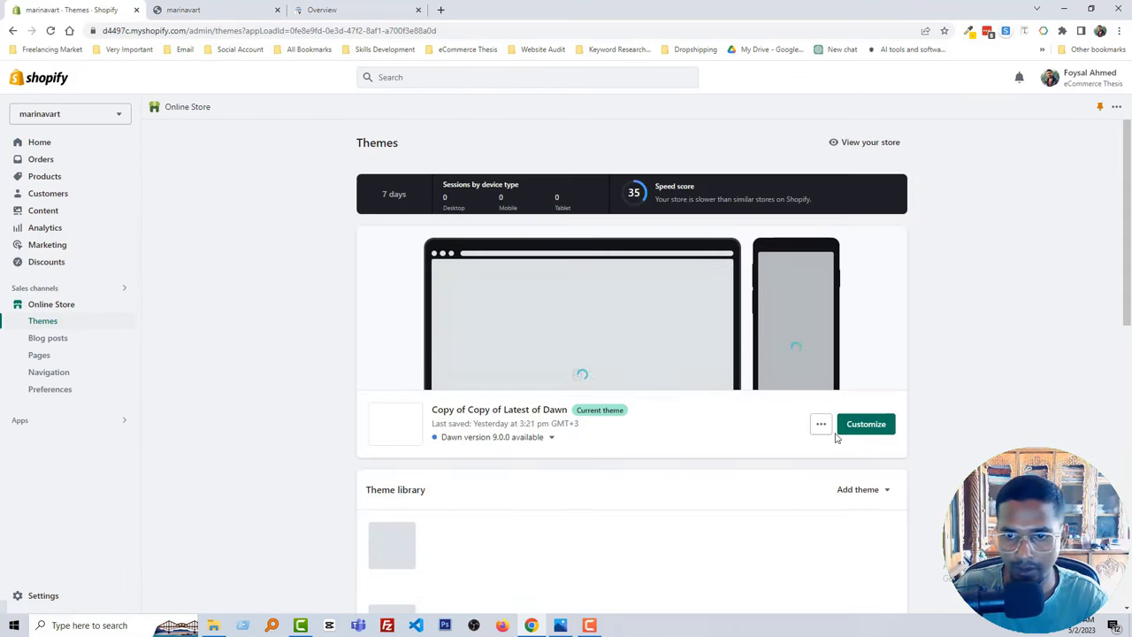
left_click(820, 426)
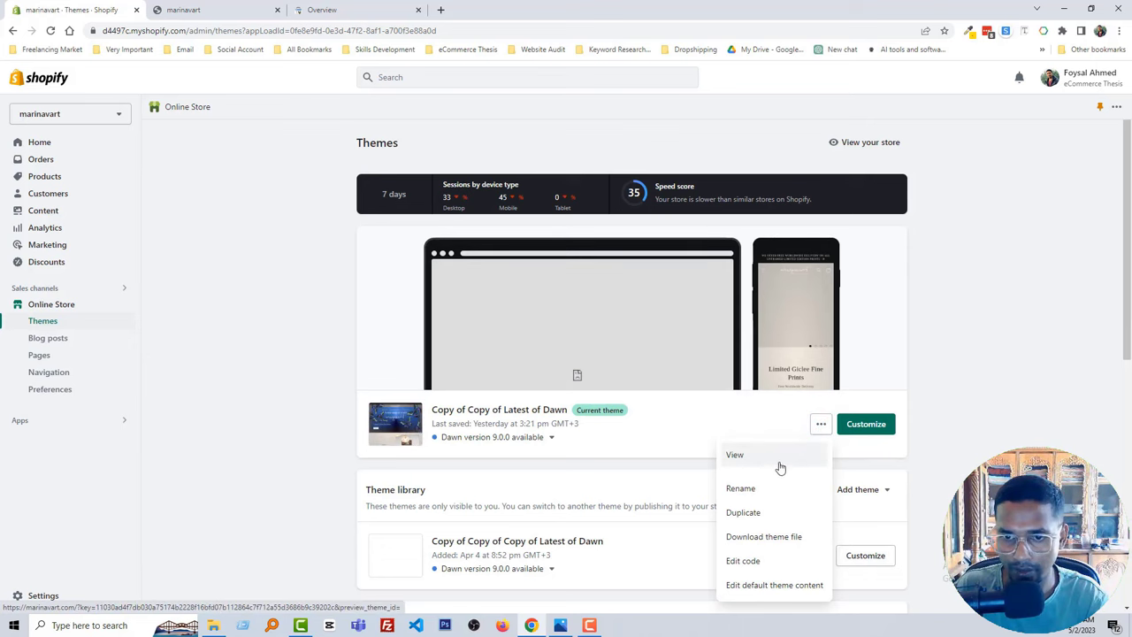
left_click(747, 560)
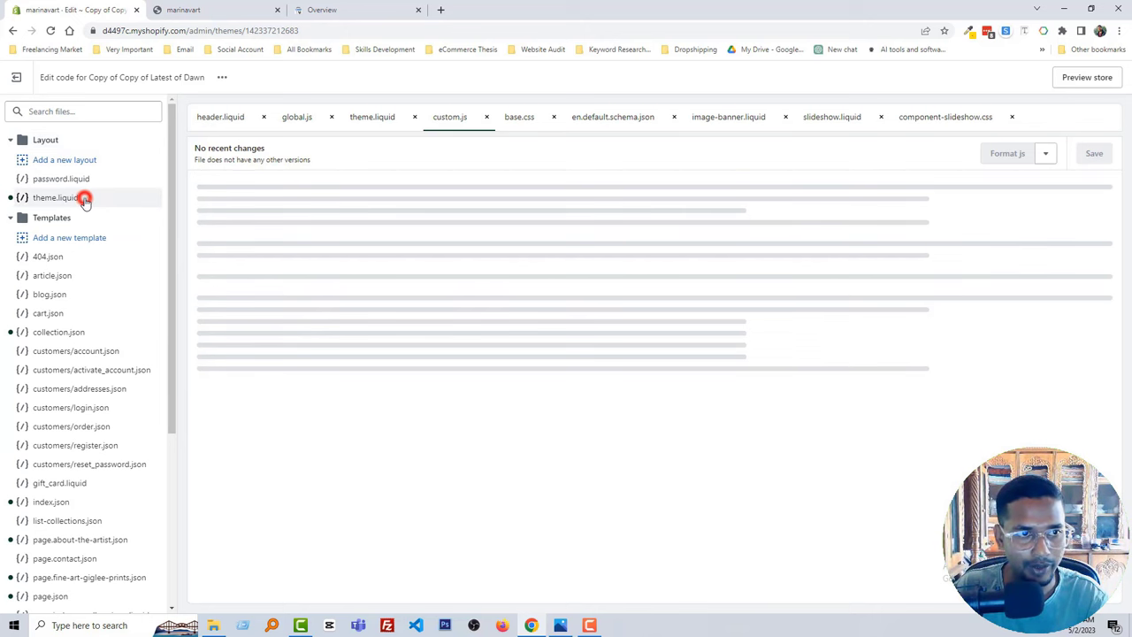
left_click(84, 199)
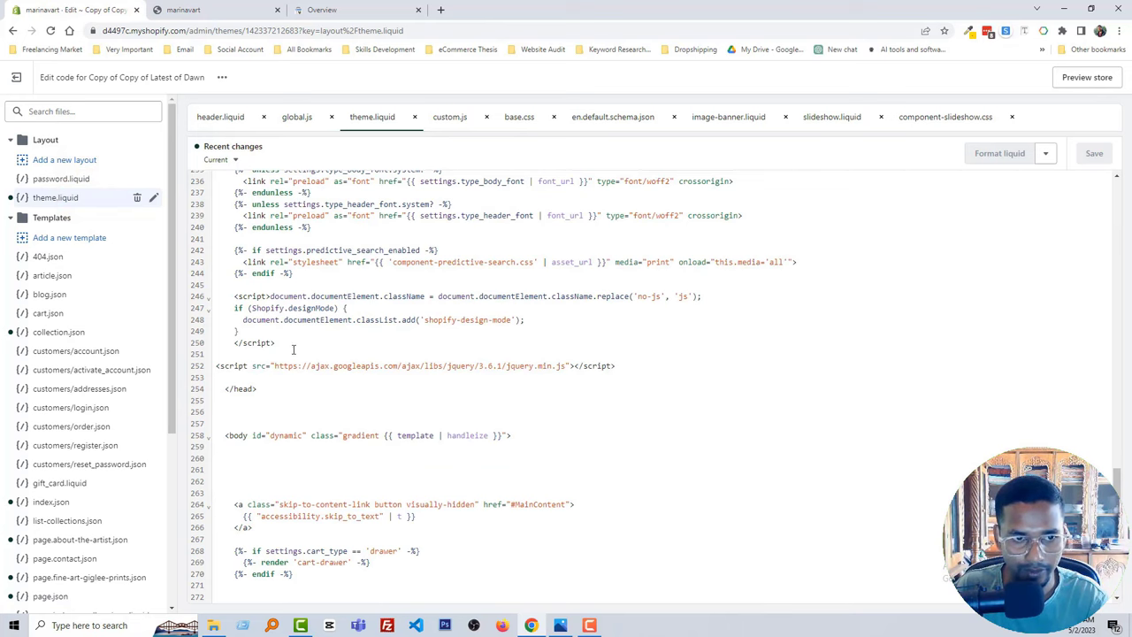
Paste the copied google-site-verification meta tag on its own line just below the opening head tag in theme.liquid and save the file
key("ctrl+v")
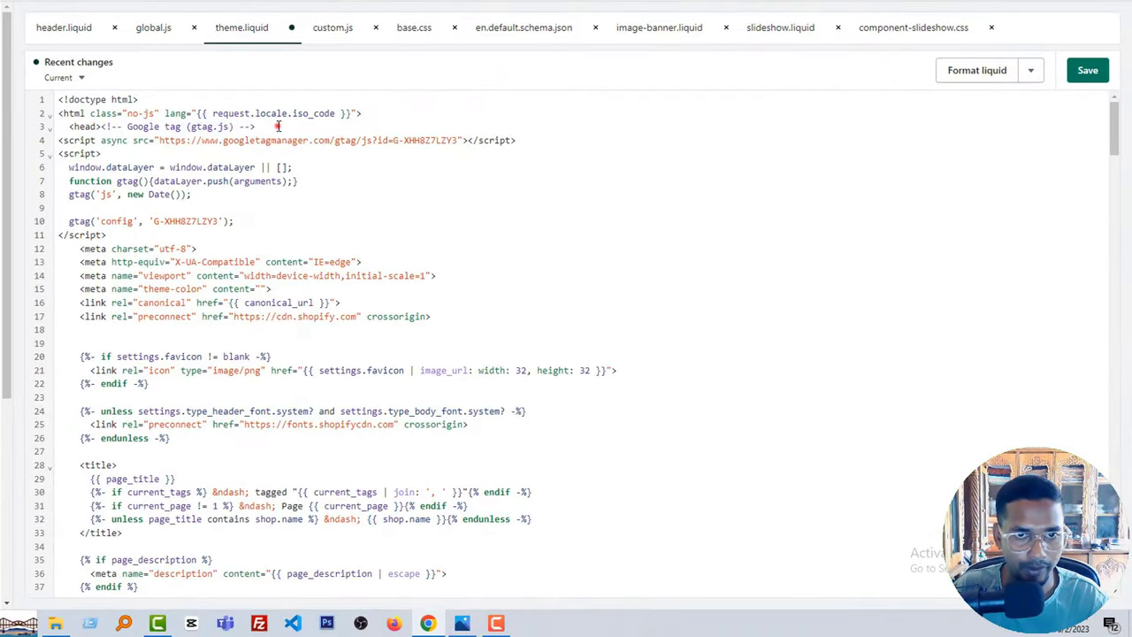
left_click(277, 127)
key("Return")
key("Return")
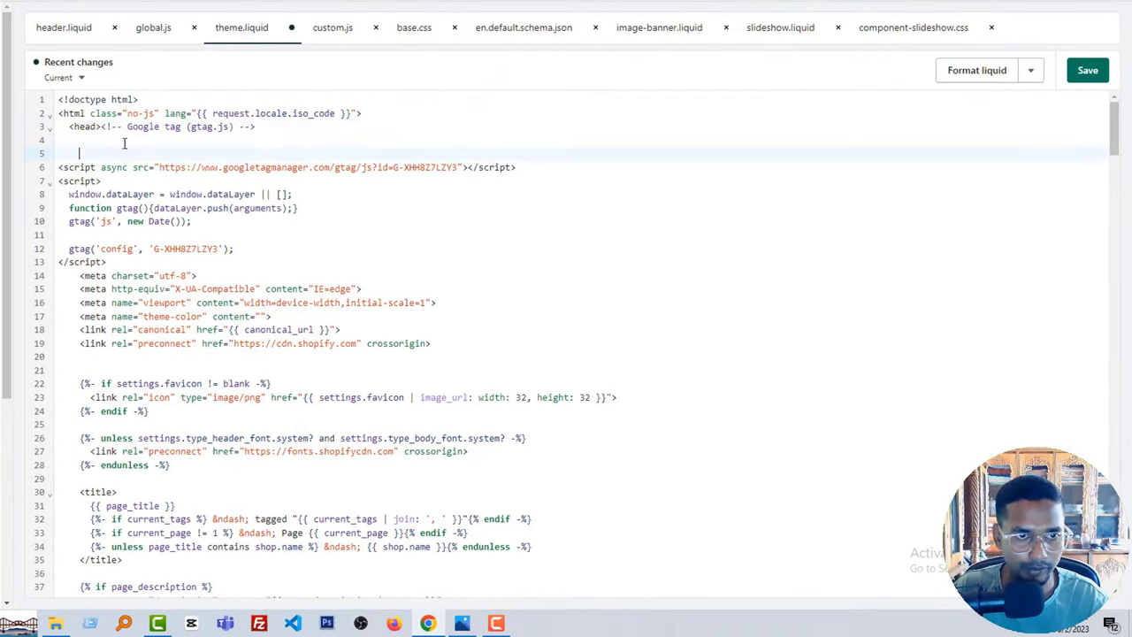
left_click(89, 148)
key("ctrl+v")
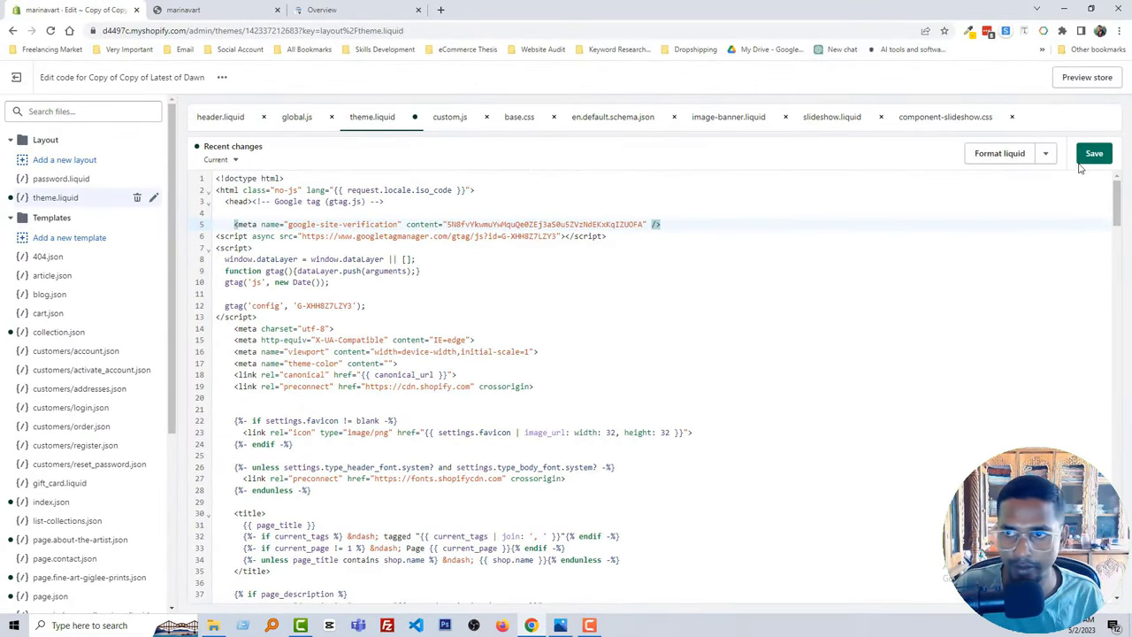
left_click(1092, 155)
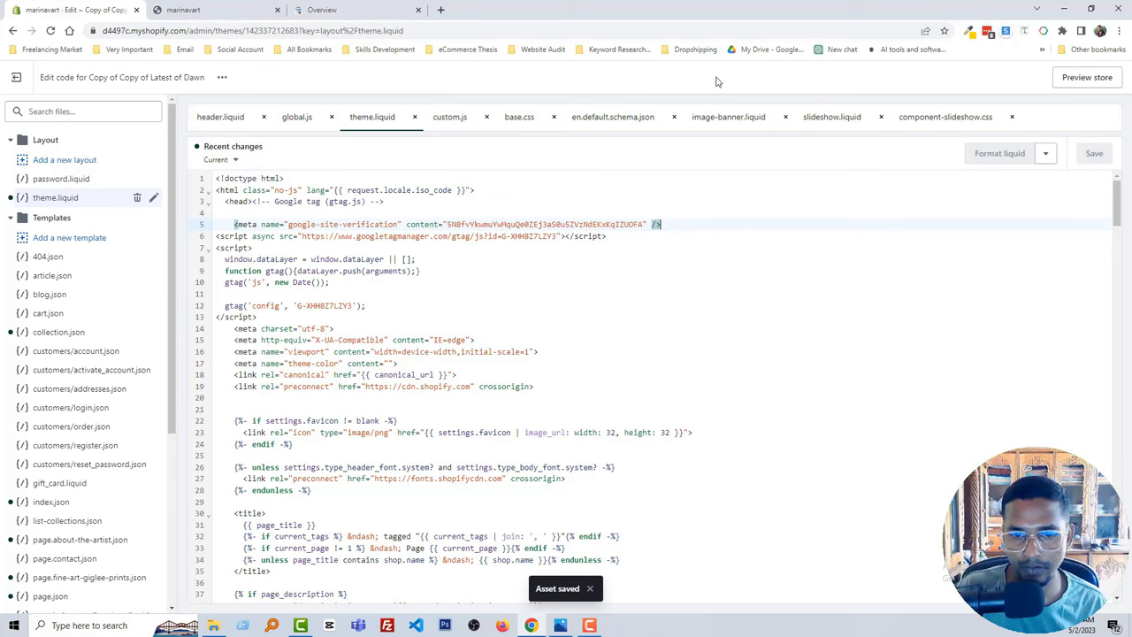
Return to Search Console, verify ownership with the HTML tag, and open the marinavart.com property's Sitemaps page
left_click(348, 11)
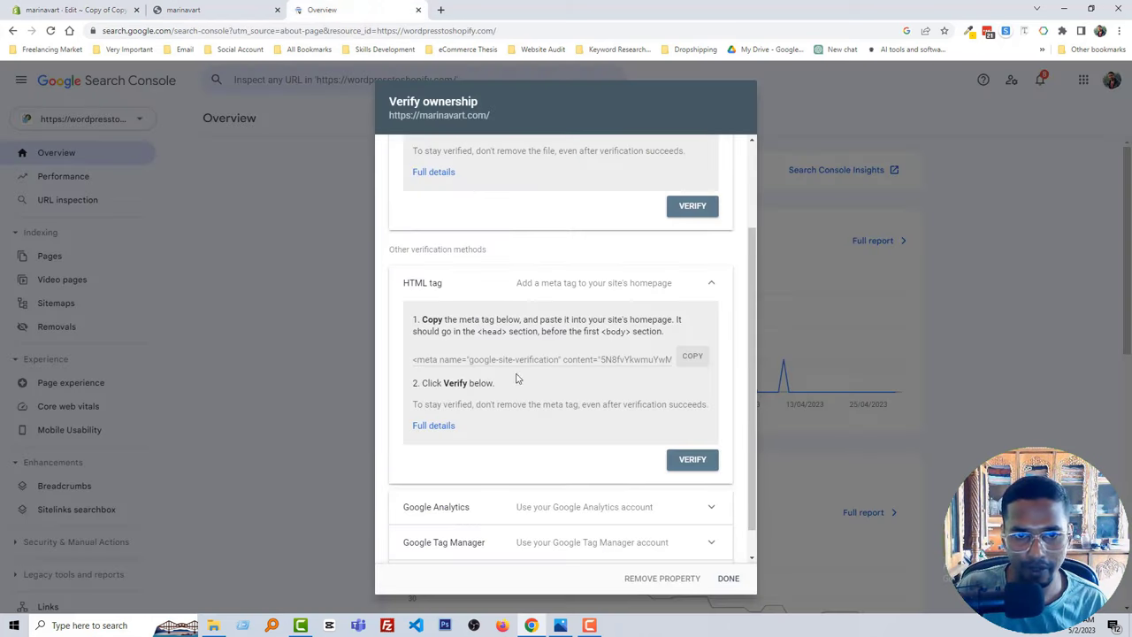
left_click(690, 461)
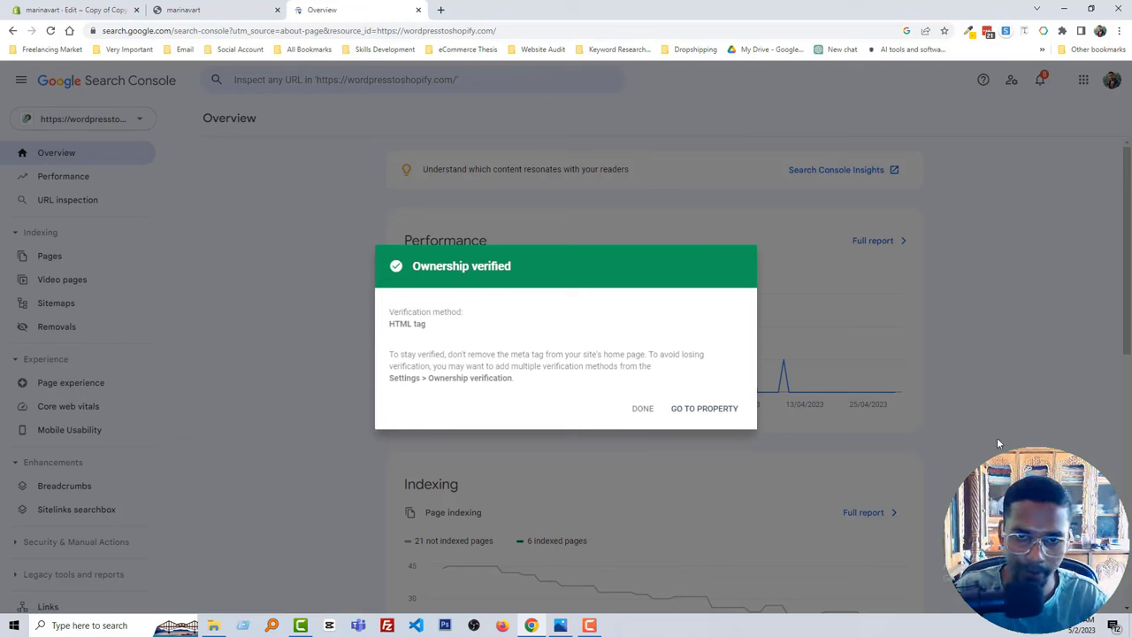
left_click(698, 409)
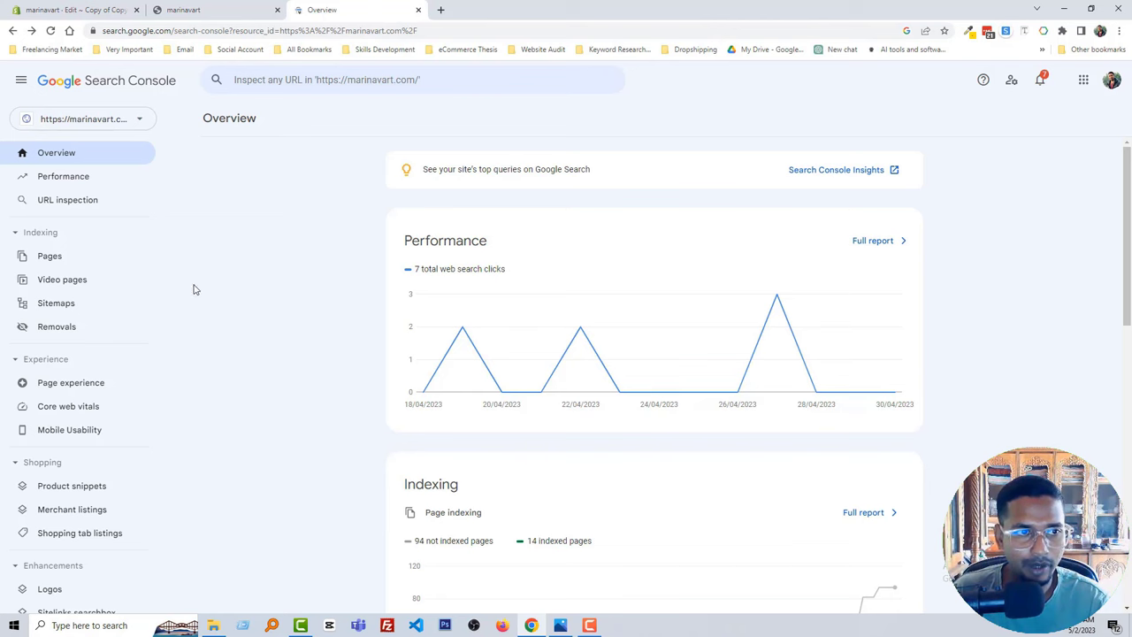
left_click(82, 303)
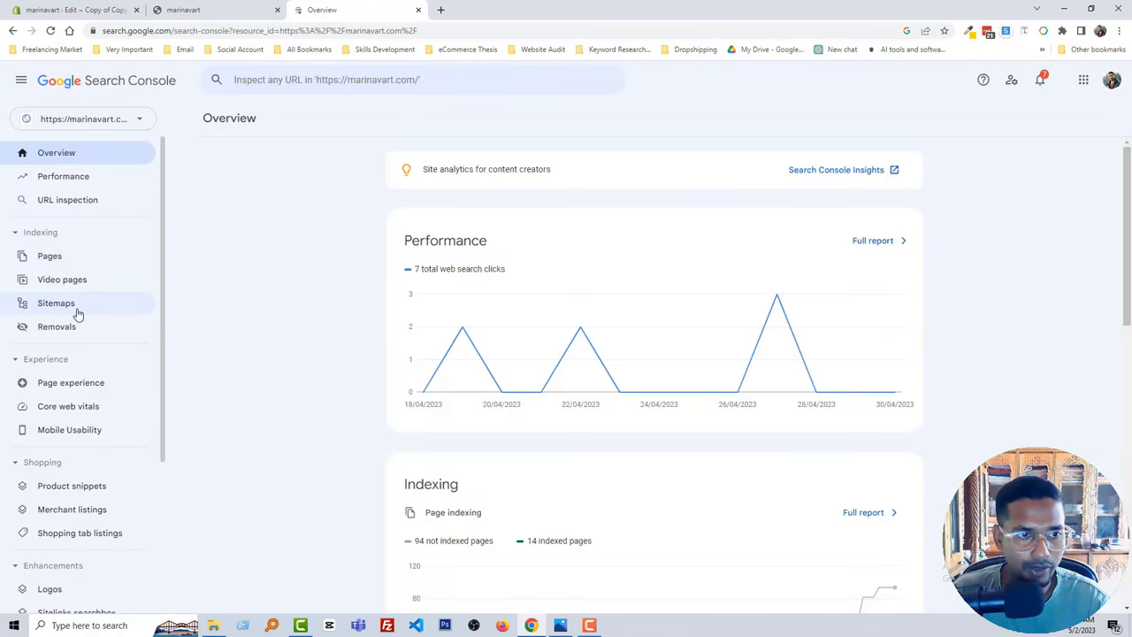
left_click(90, 305)
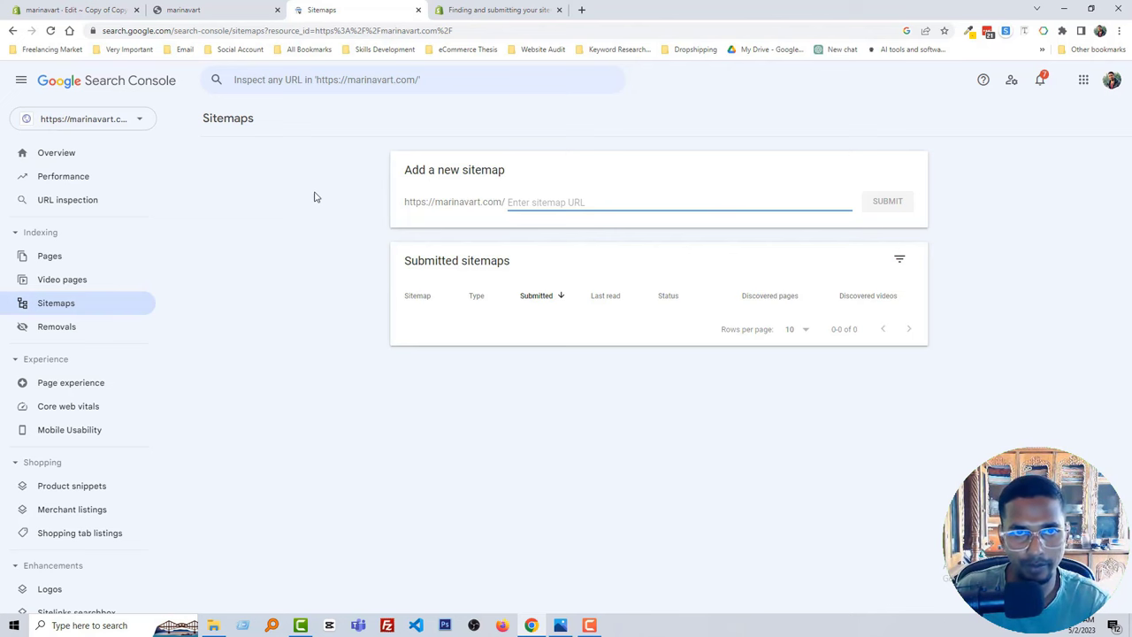
Find the sitemap file section in the Shopify Help Center article and copy the /sitemap.xml path from its example
left_click(475, 6)
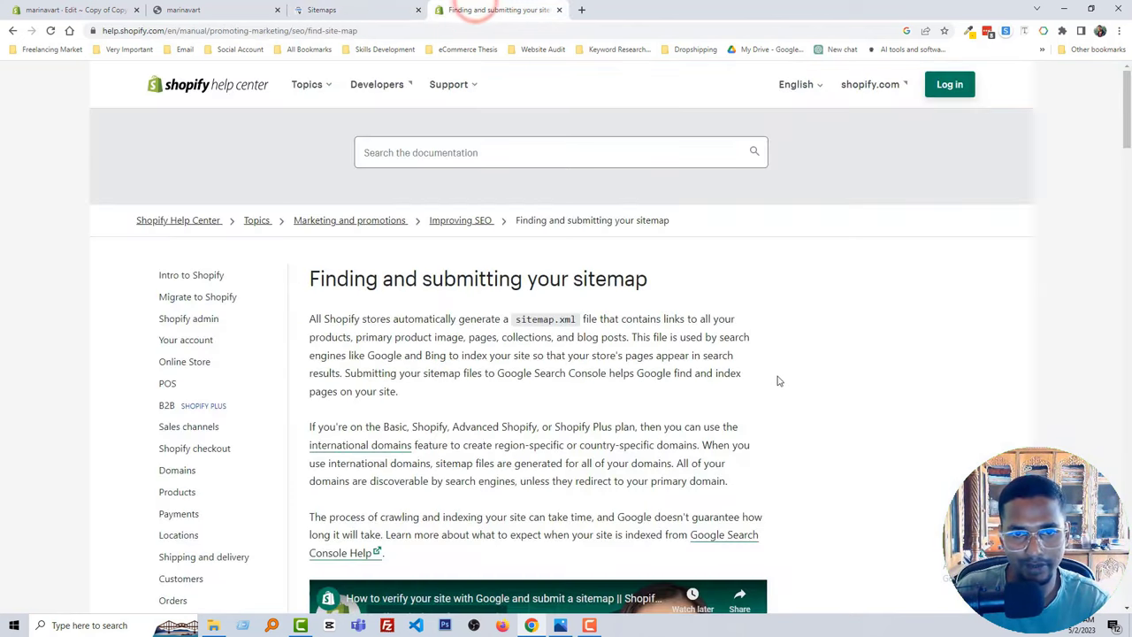
scroll(770, 381, "down", 3)
scroll(766, 381, "down", 10)
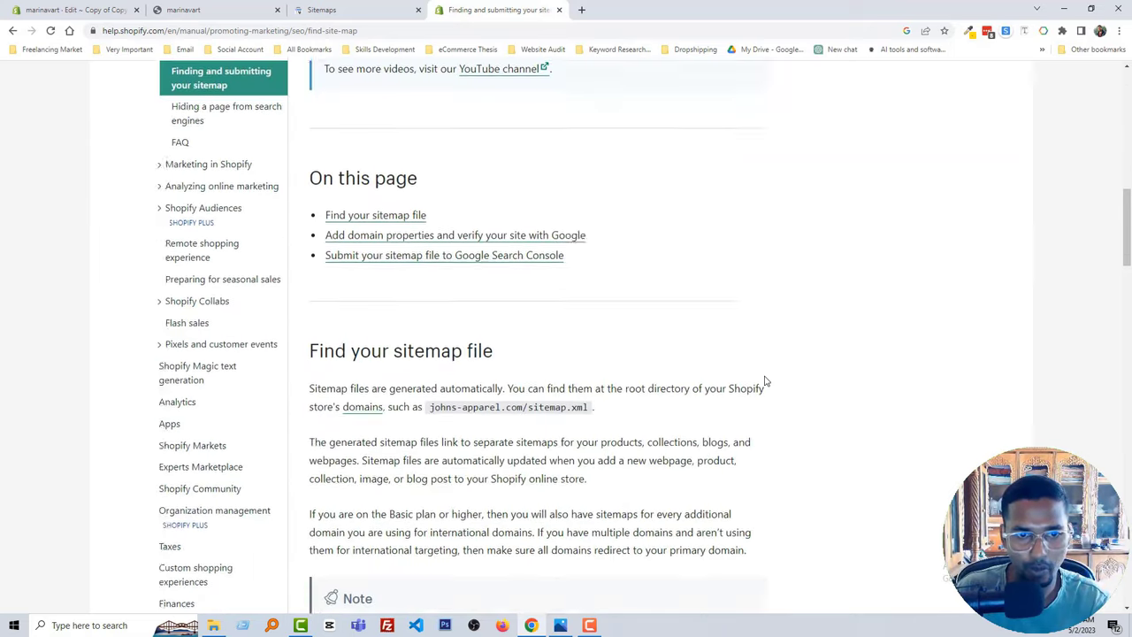
scroll(454, 359, "down", 5)
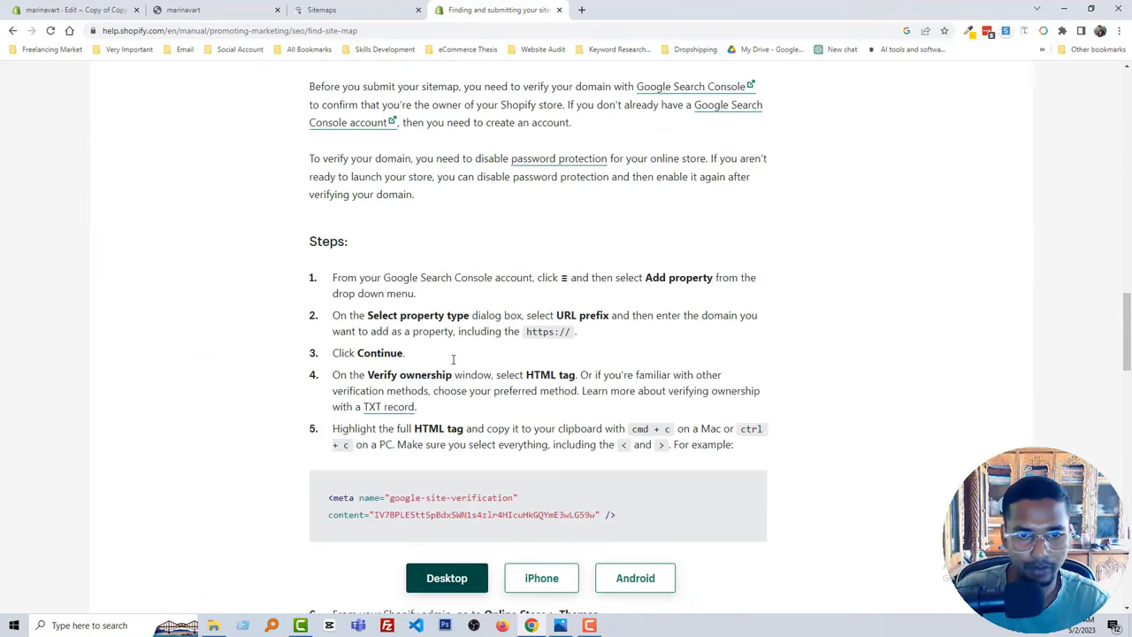
scroll(452, 359, "up", 10)
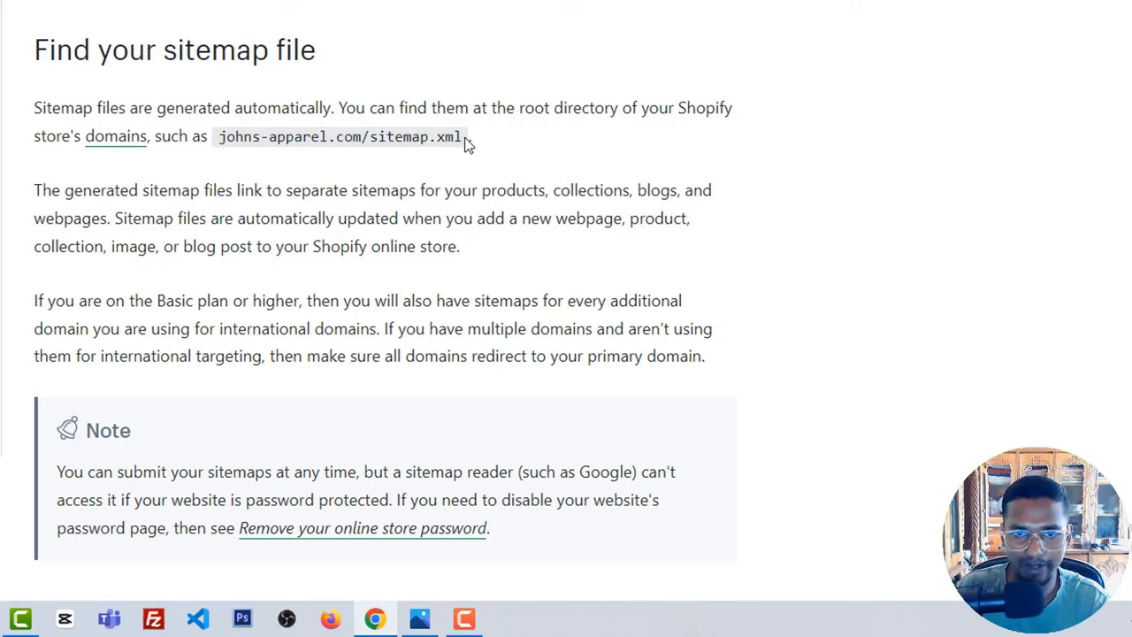
left_click_drag(463, 138, 371, 139)
key("ctrl+c")
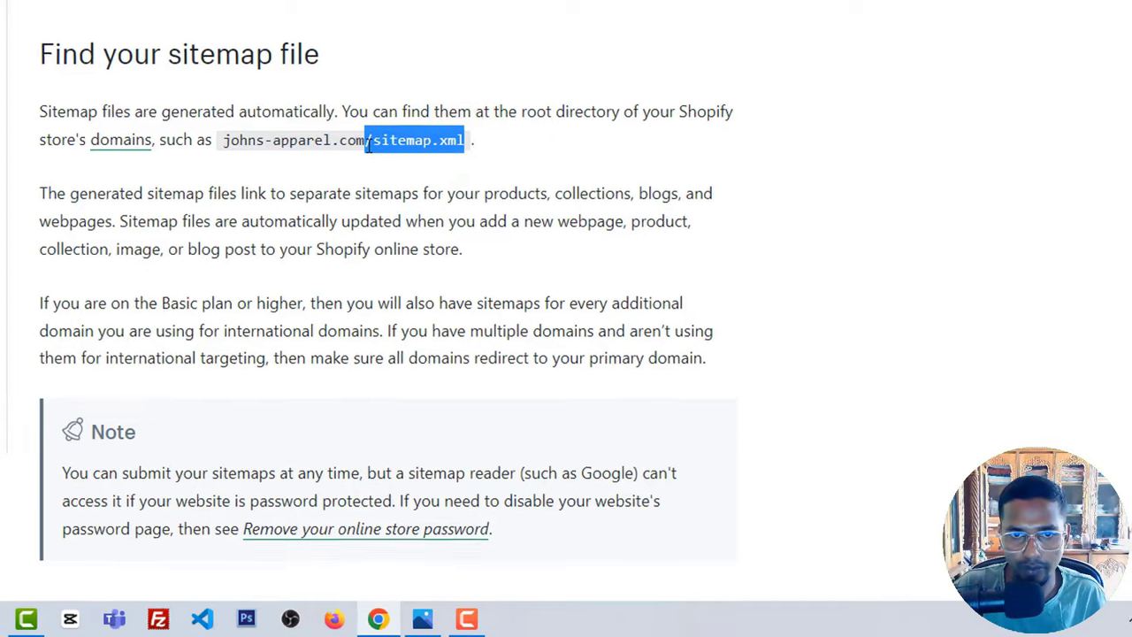
left_click(228, 11)
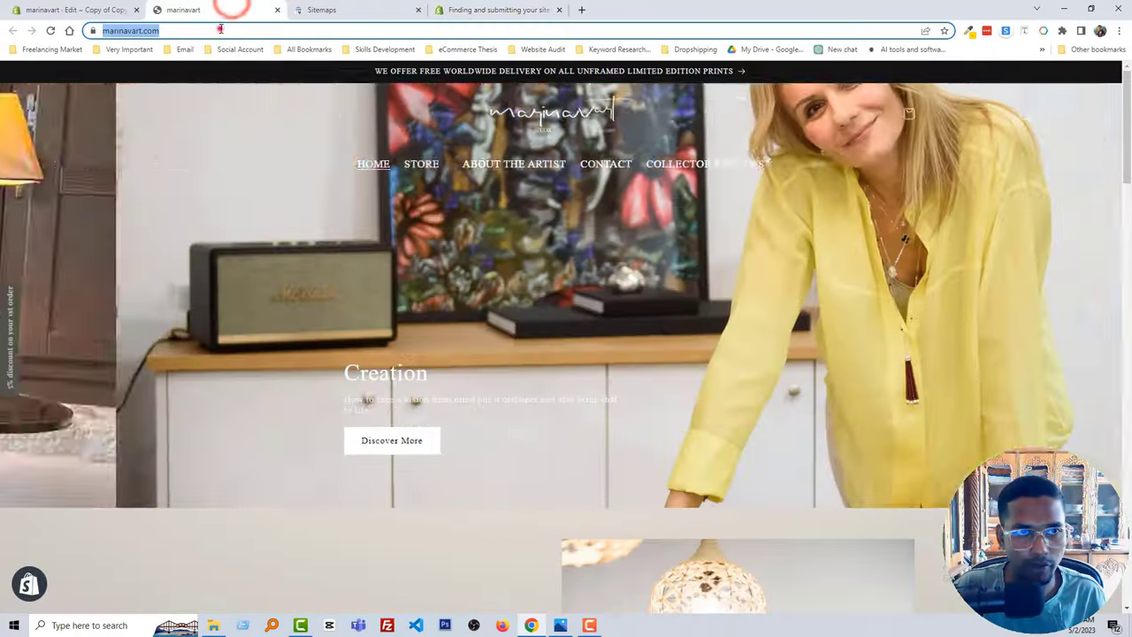
left_click(217, 30)
key("ctrl+v")
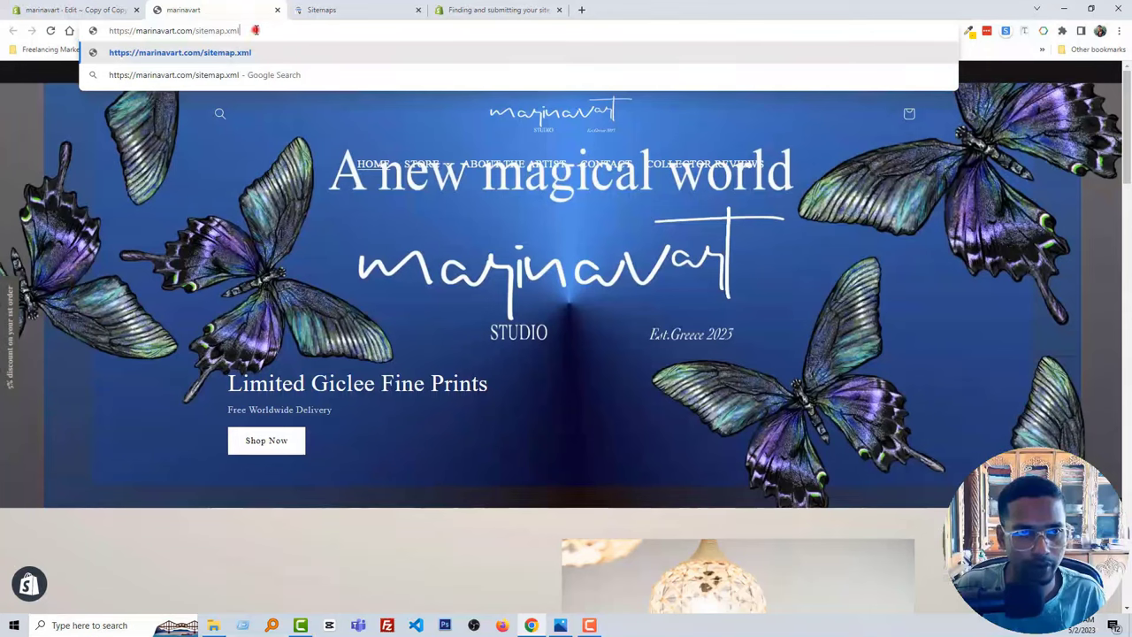
left_click_drag(255, 31, 105, 31)
key("ctrl+c")
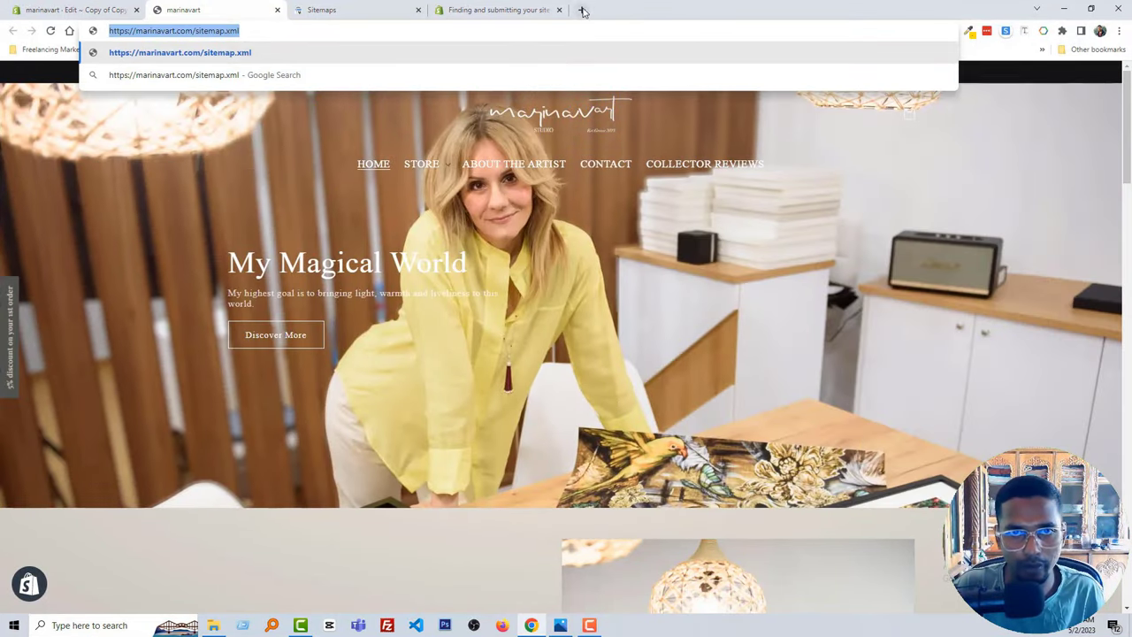
left_click(583, 11)
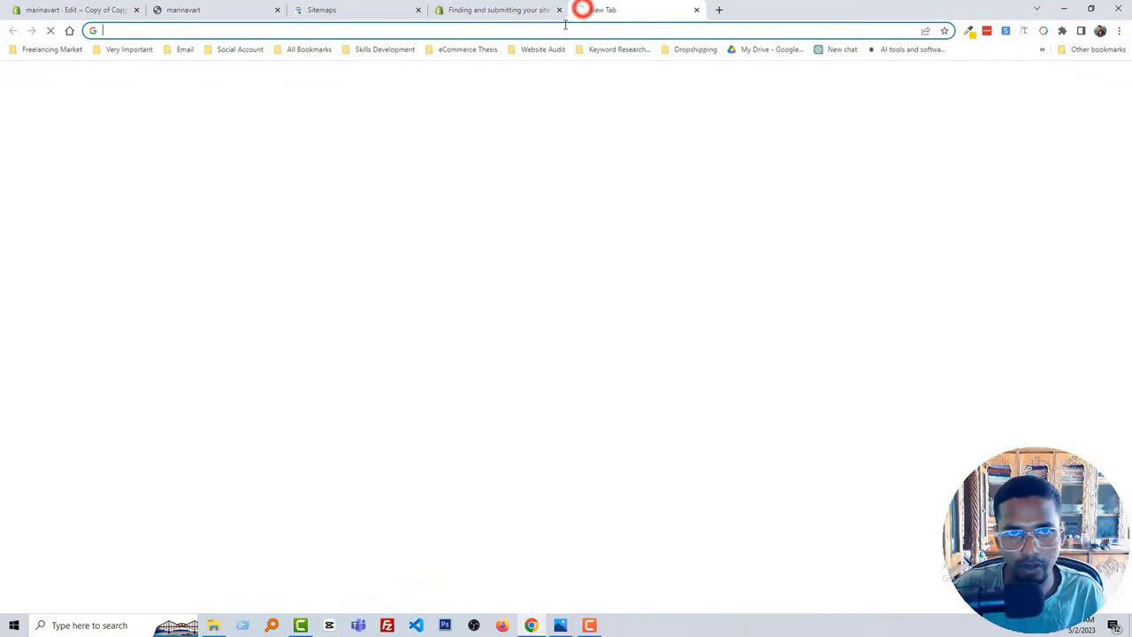
key("ctrl+v")
key("Return")
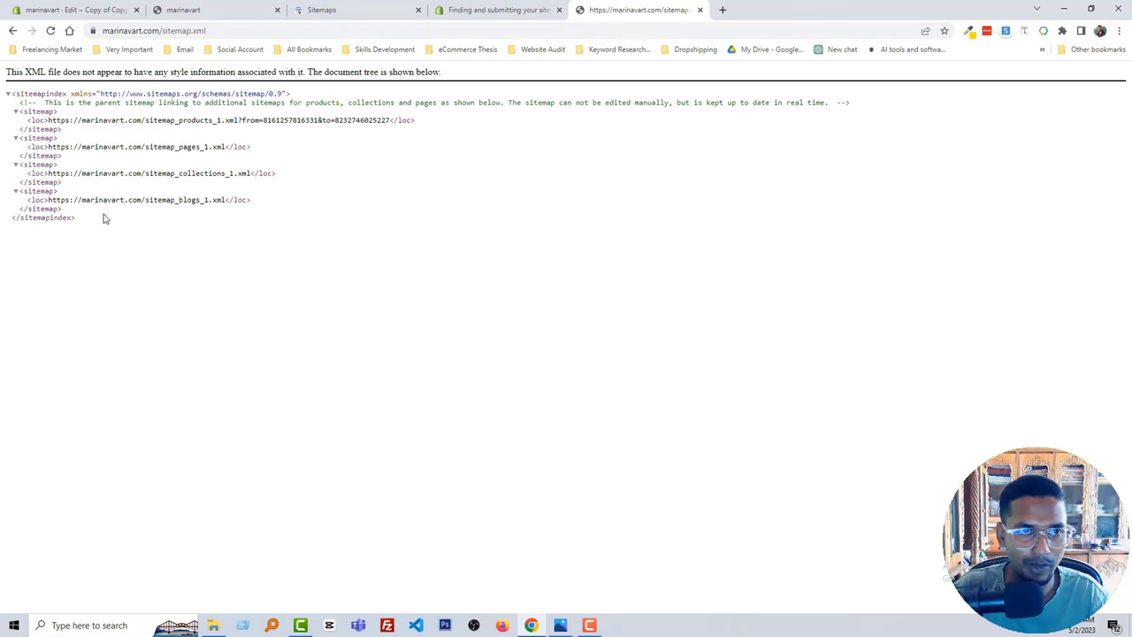
Enter sitemap.xml as the new sitemap for marinavart.com in Search Console, submit it and dismiss the confirmation
left_click(327, 10)
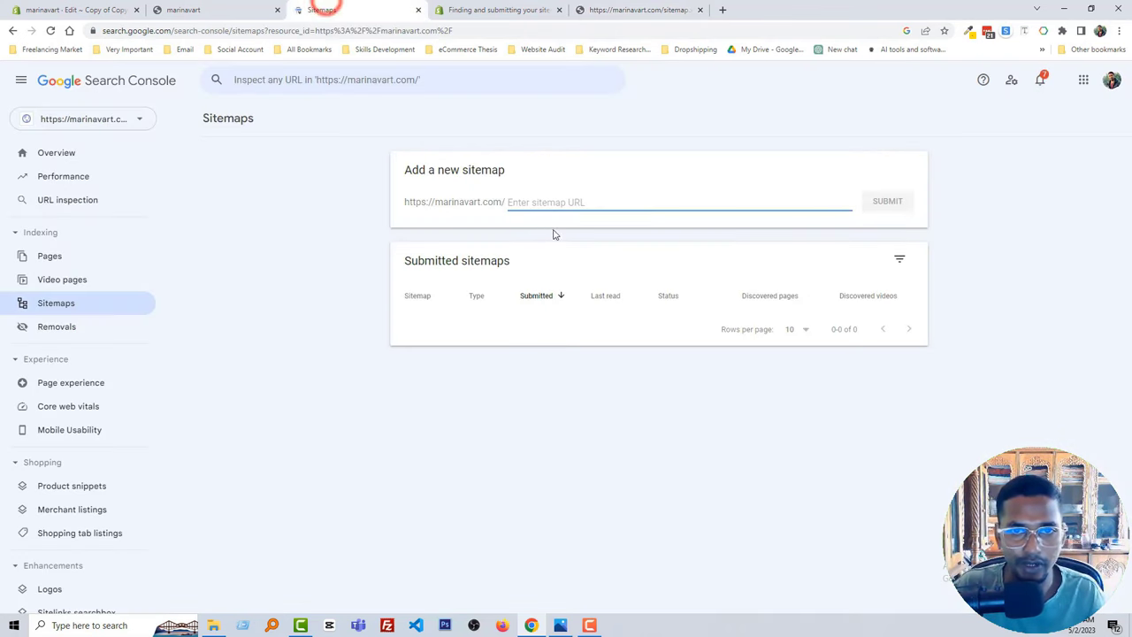
key("ctrl+v")
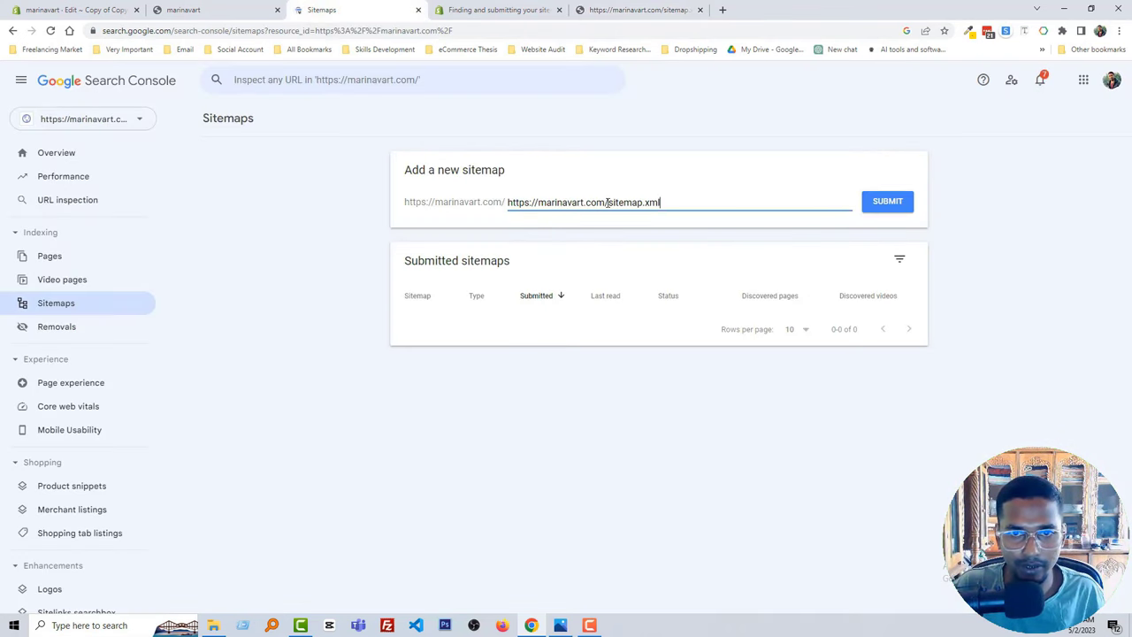
left_click_drag(607, 202, 679, 202)
key("ctrl+c")
key("BackSpace")
key("ctrl+a")
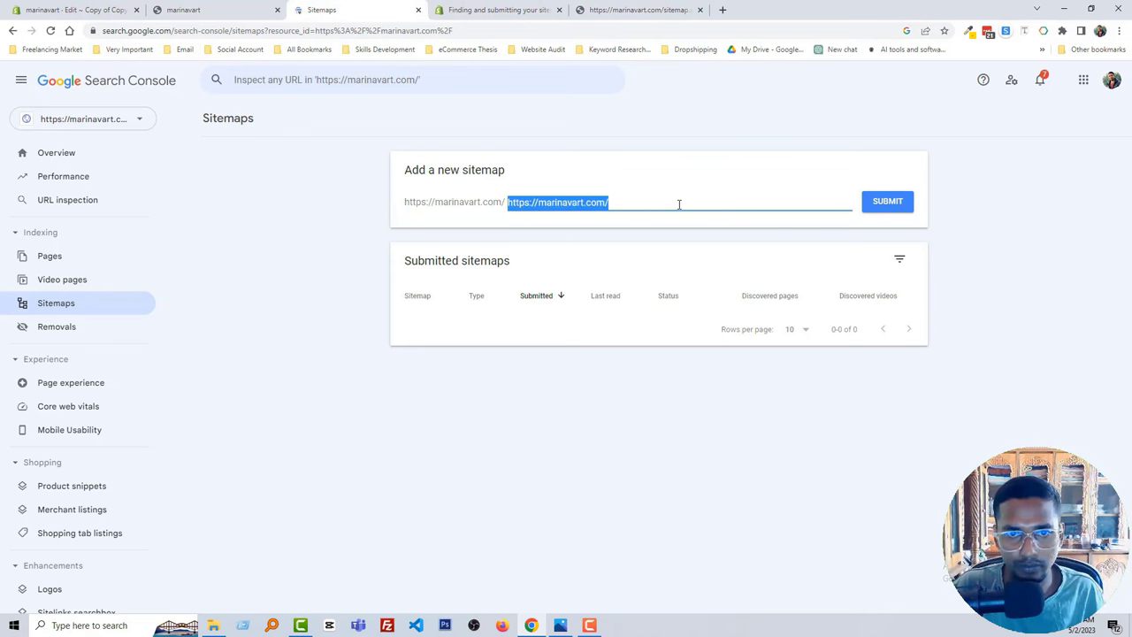
key("ctrl+v")
left_click(641, 186)
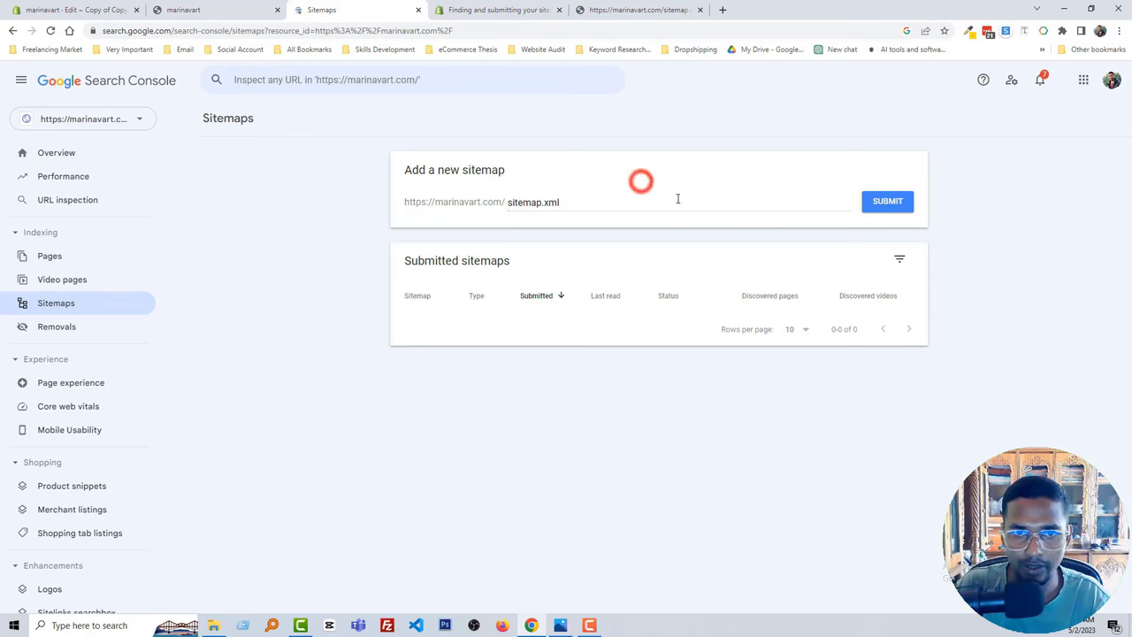
left_click(896, 203)
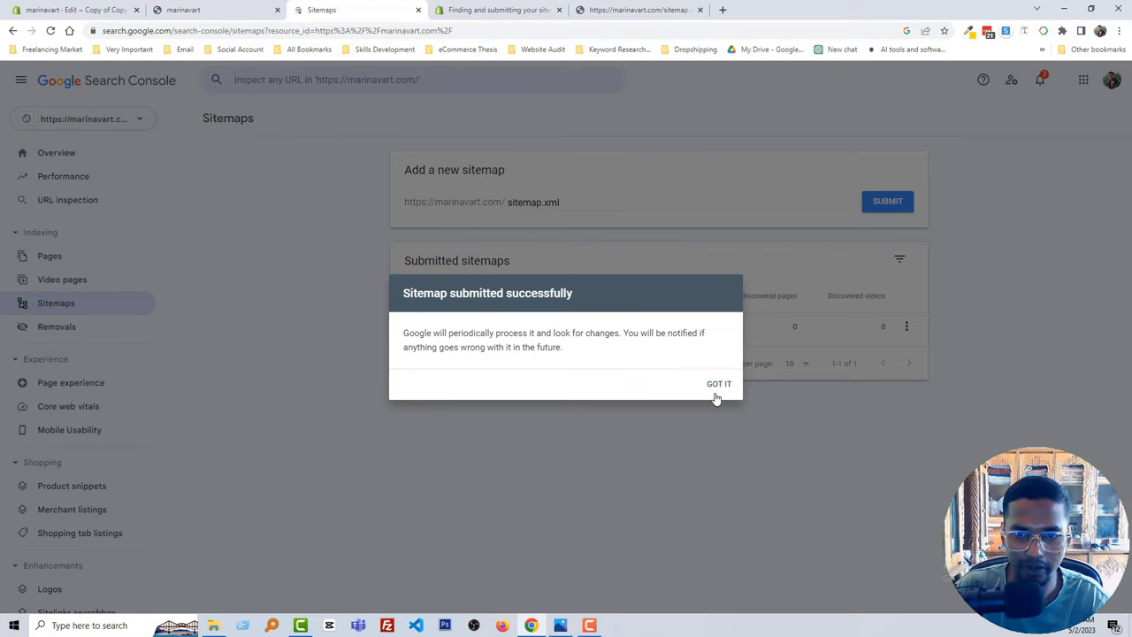
left_click(723, 384)
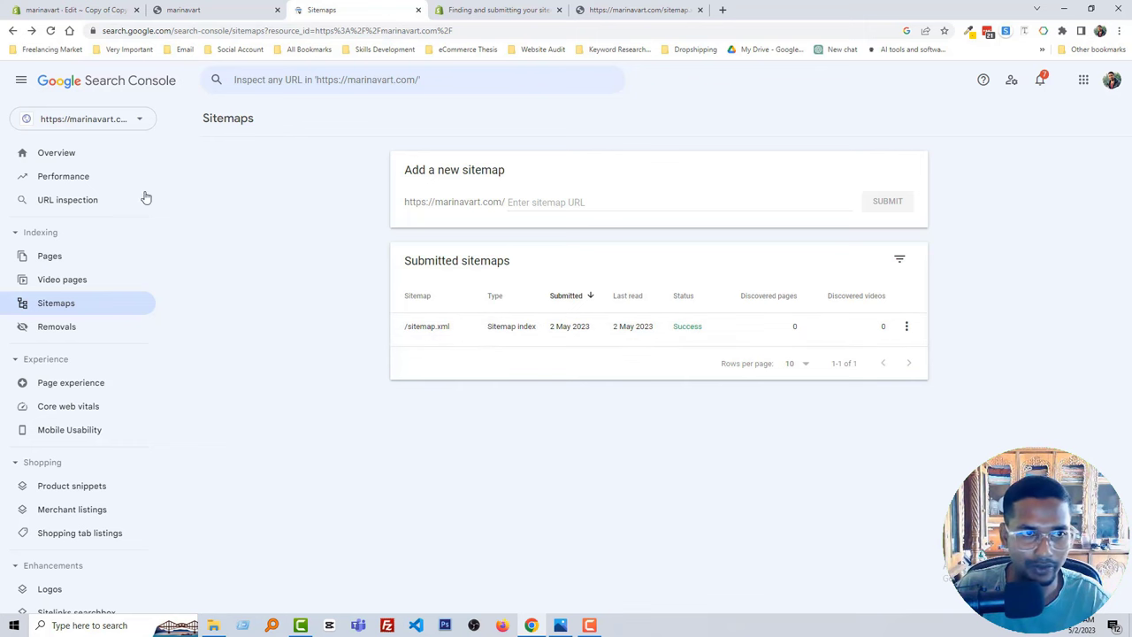
Review the performance and indexing charts on the marinavart.com property's Overview page
left_click(69, 159)
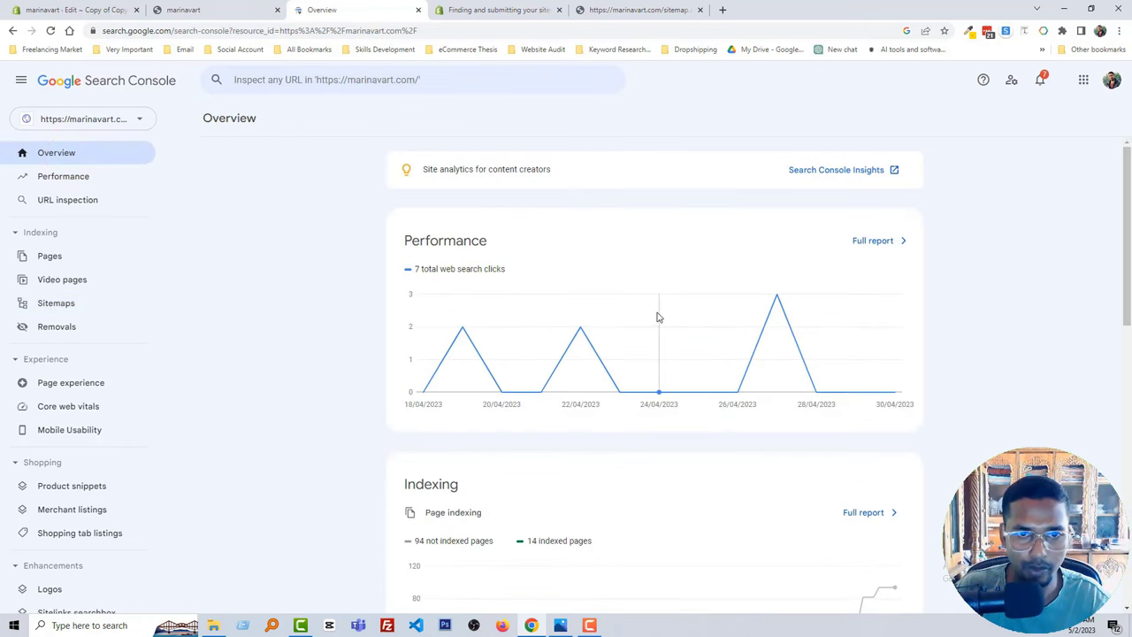
scroll(354, 306, "down", 4)
scroll(380, 318, "down", 2)
scroll(200, 254, "up", 3)
scroll(200, 255, "up", 1)
left_click(68, 176)
Consult the SEO basics checklist image, search Google for "bing webaster tool" and open the Bing Webmaster Tools site
left_click(561, 625)
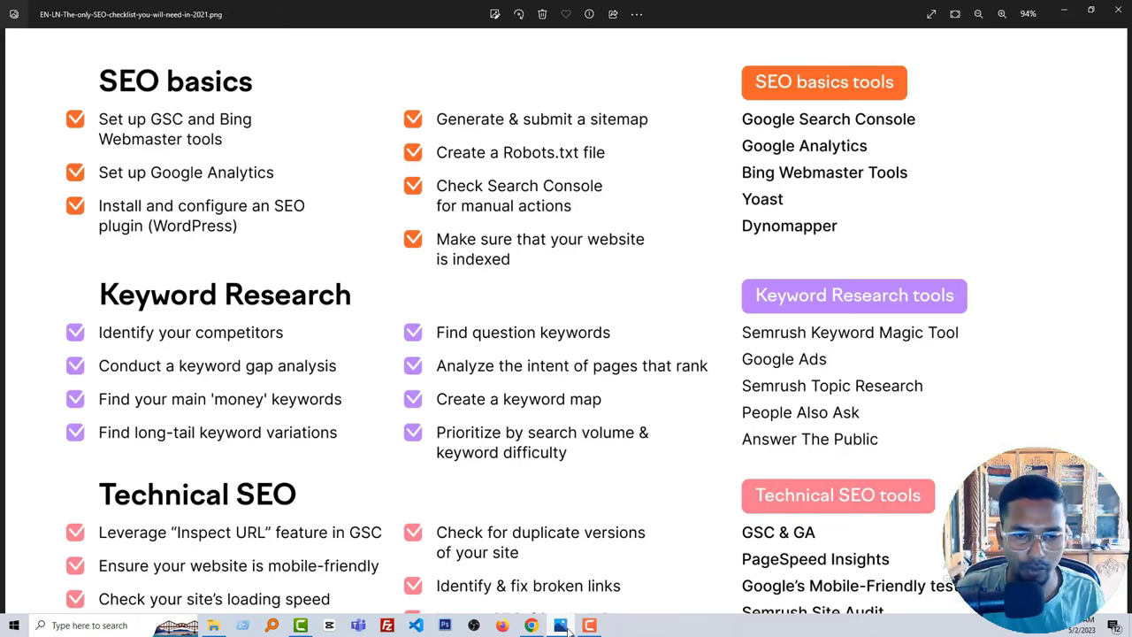
left_click(560, 626)
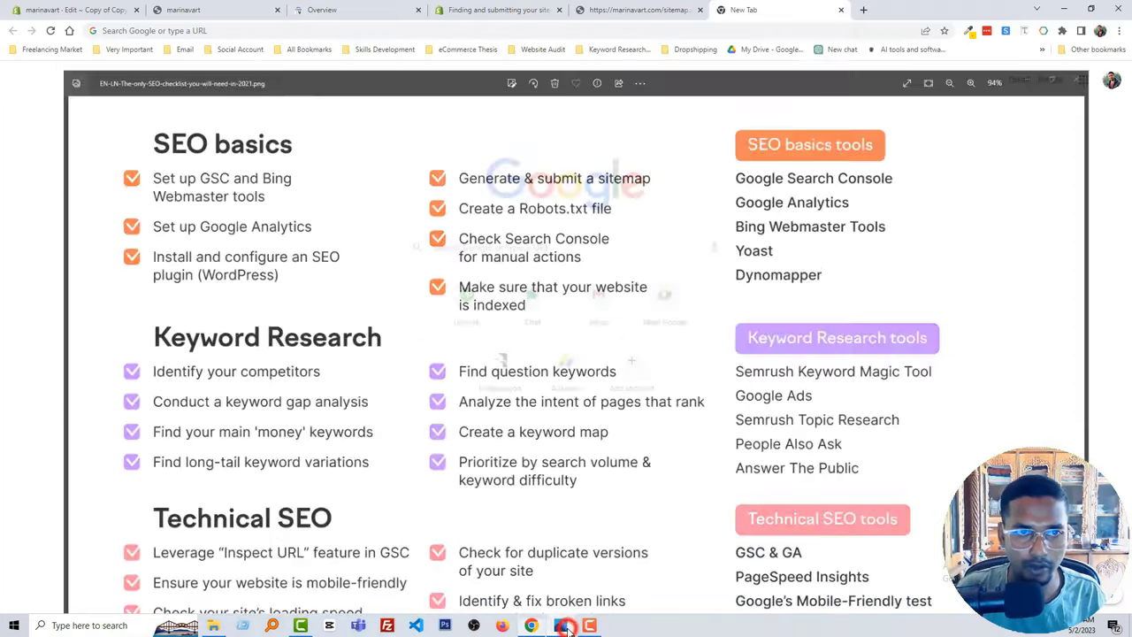
left_click(501, 248)
type("bi")
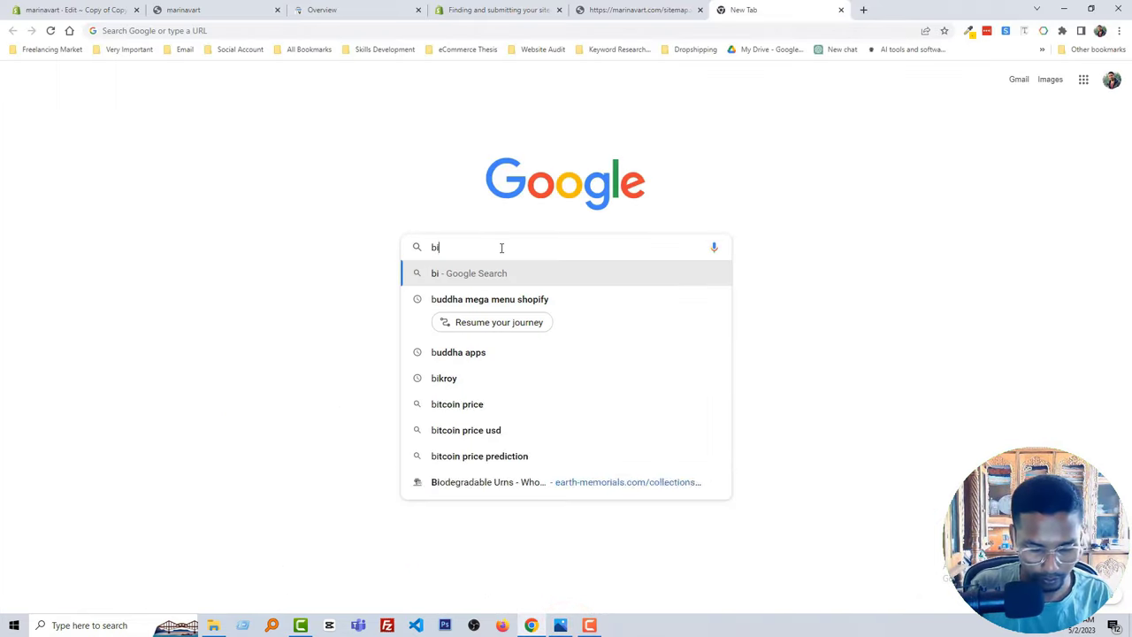
type("ng webast")
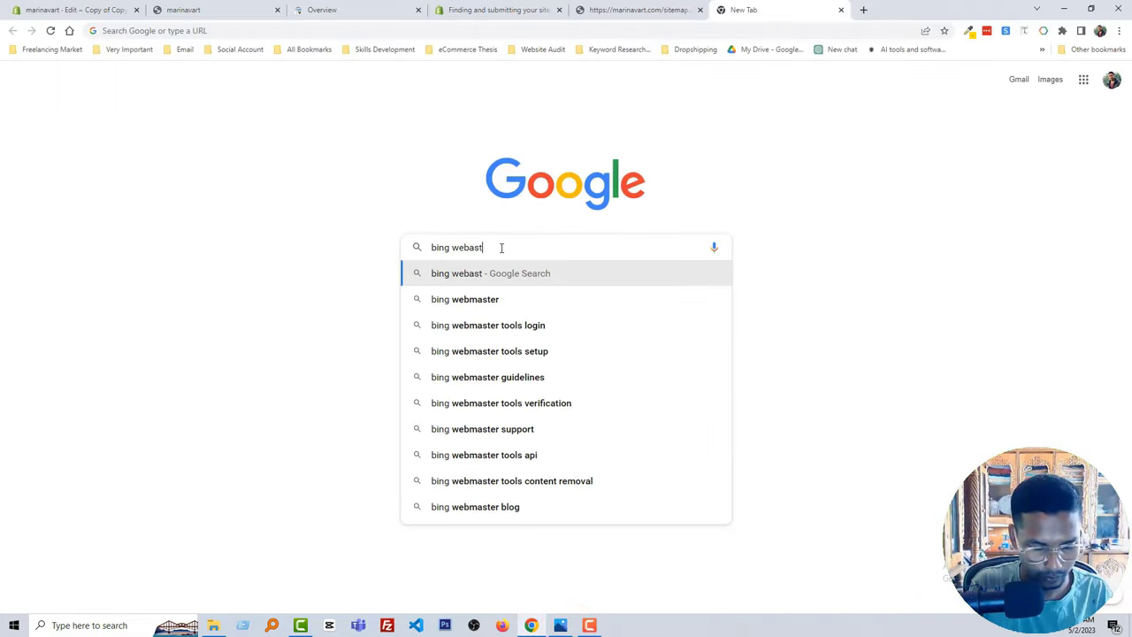
type("er tool")
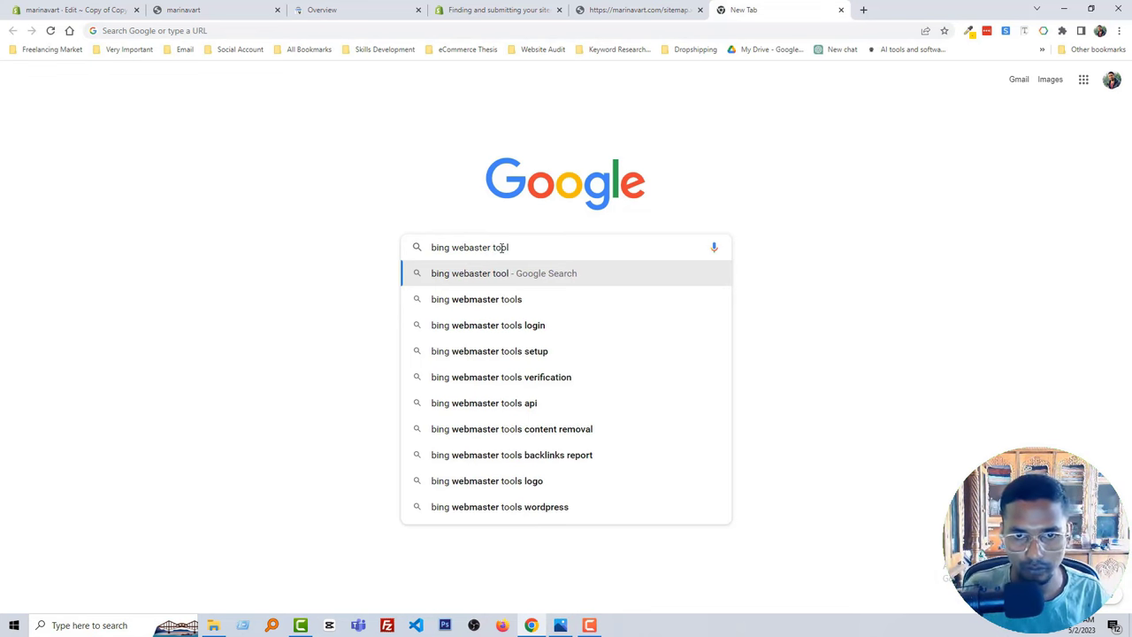
key("Return")
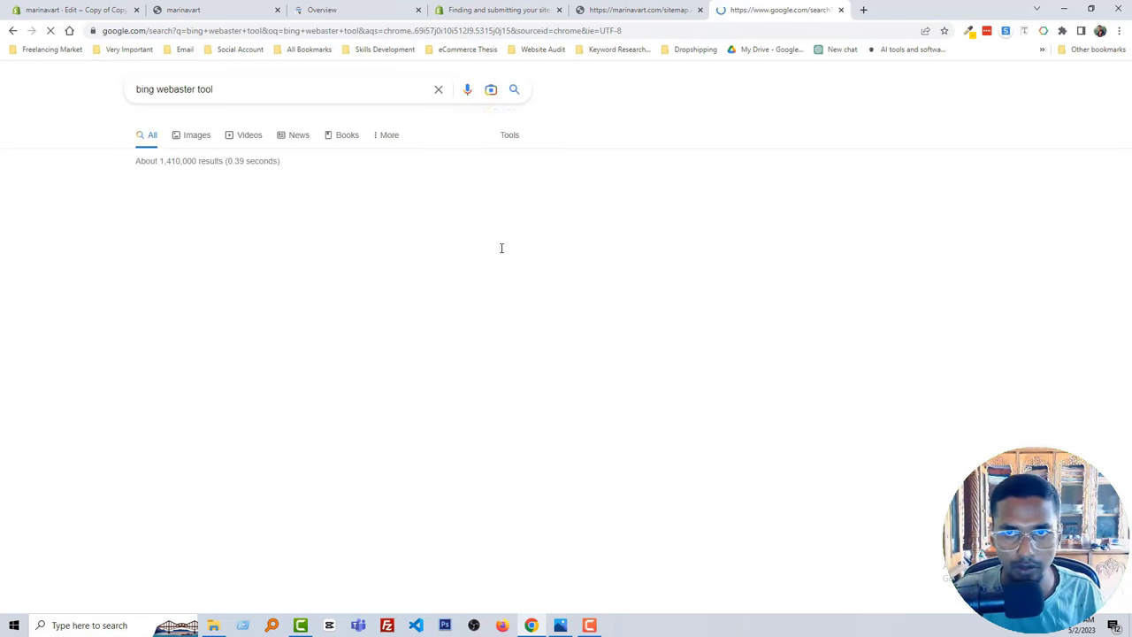
left_click(212, 255)
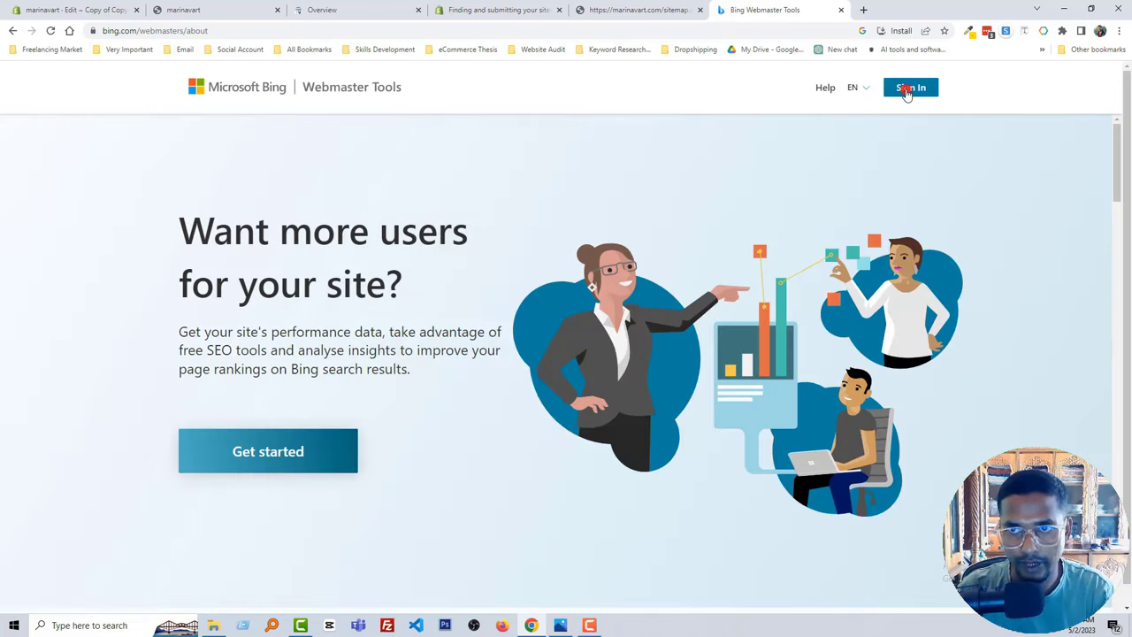
Sign in to Bing Webmaster Tools with the Google account
left_click(907, 89)
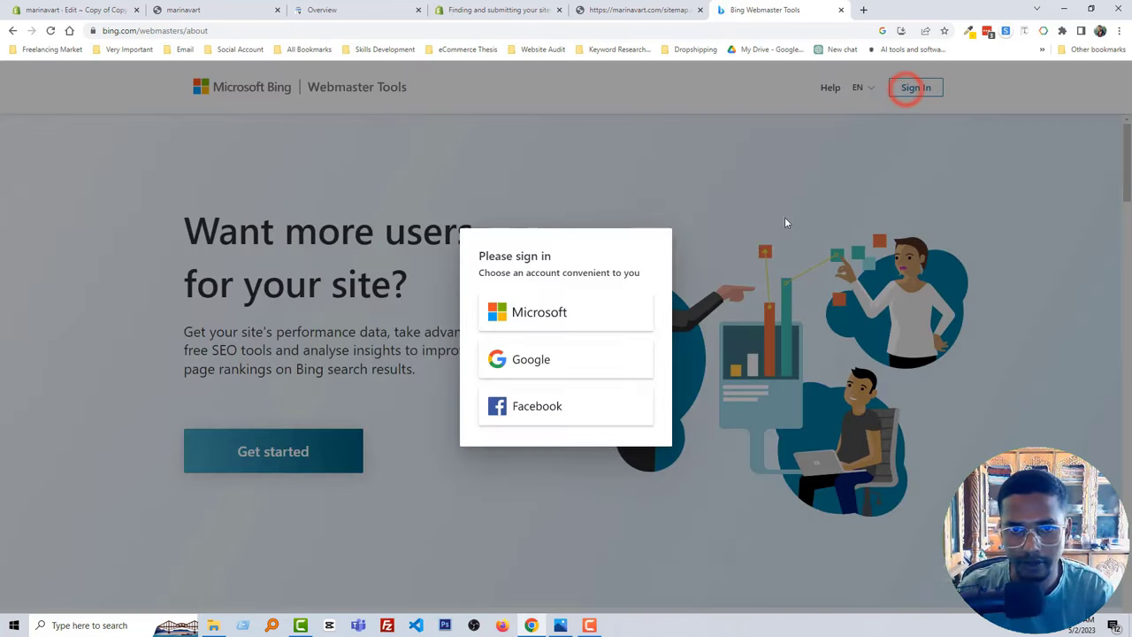
left_click(559, 355)
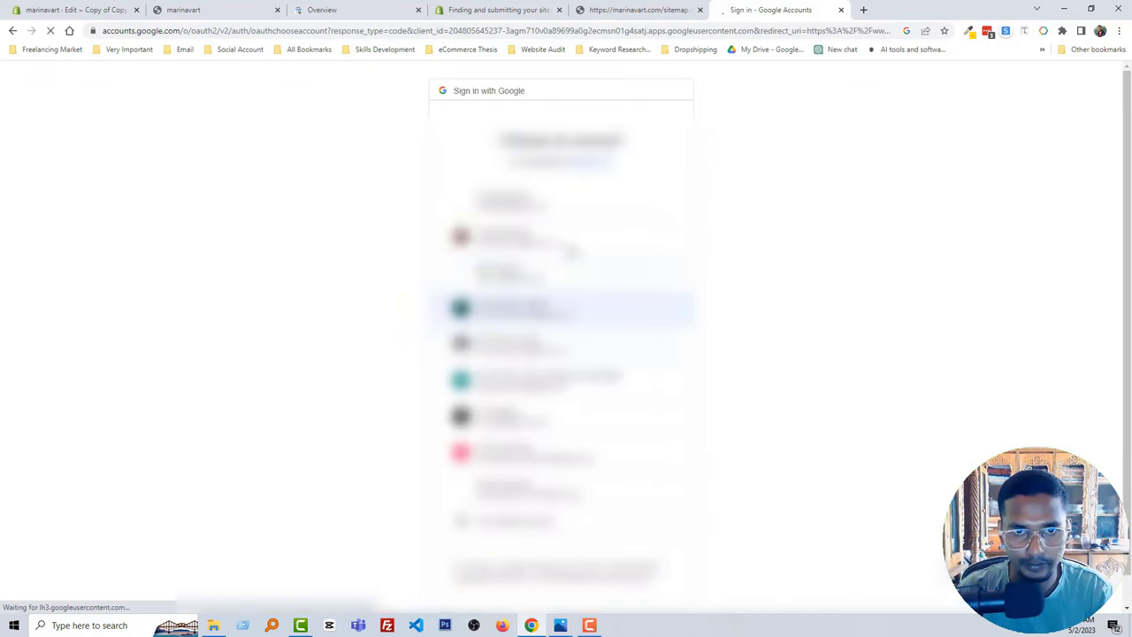
left_click(535, 202)
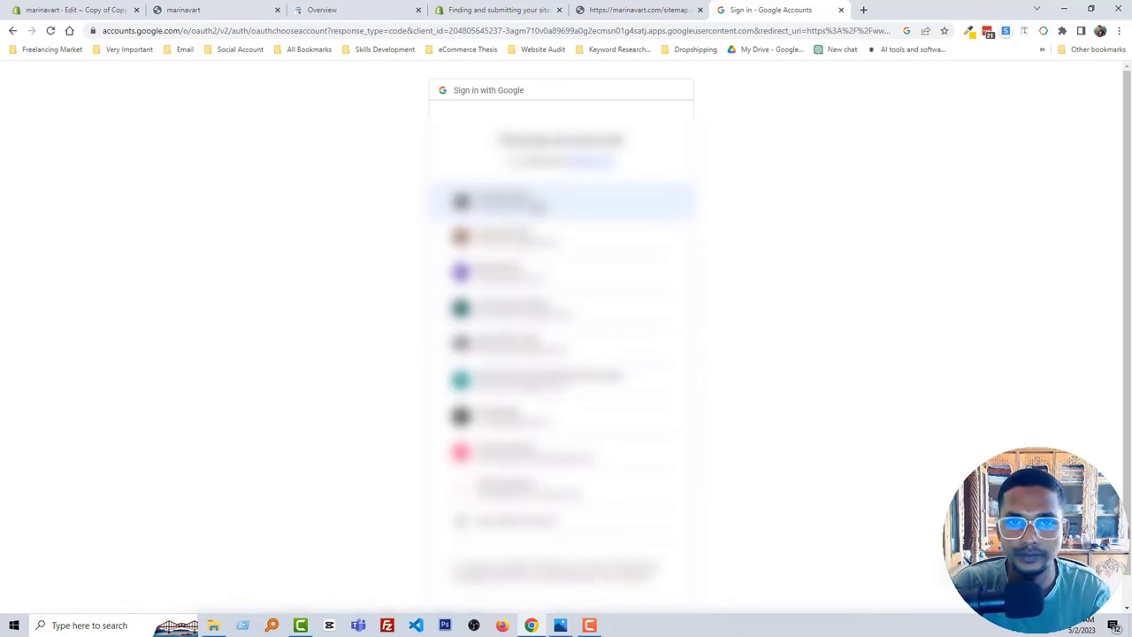
left_click(535, 203)
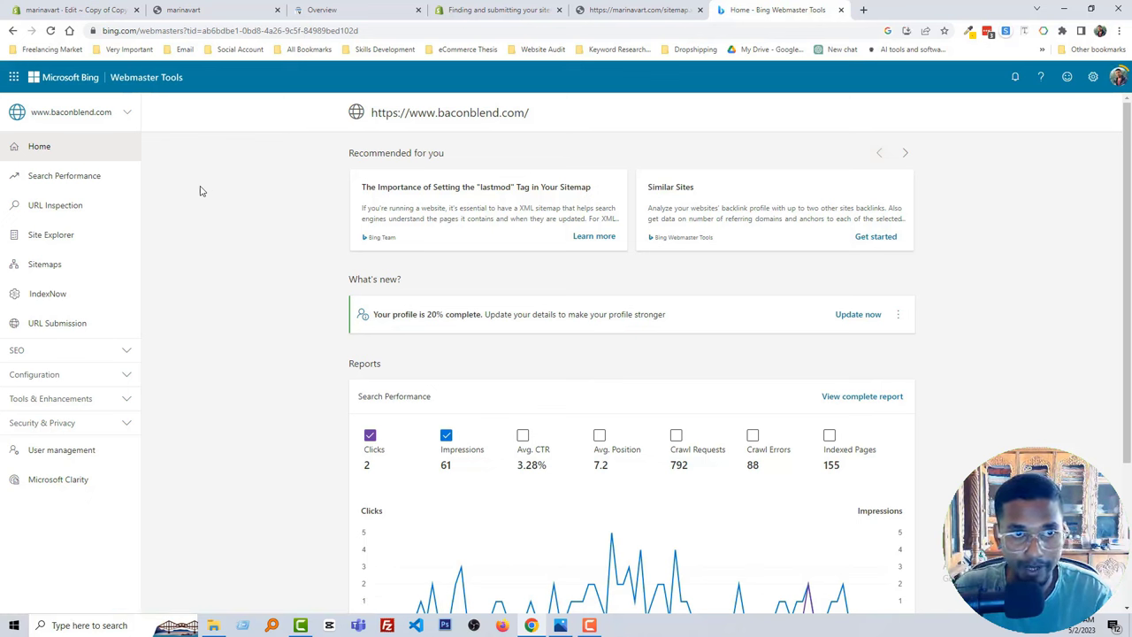
left_click(114, 116)
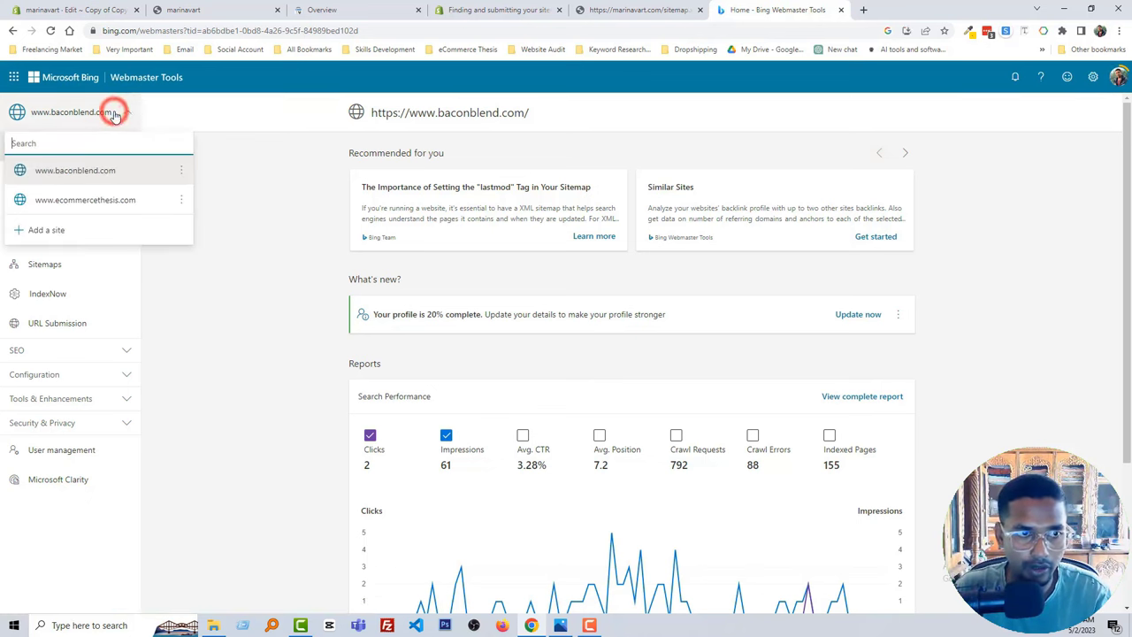
left_click(247, 183)
left_click(212, 10)
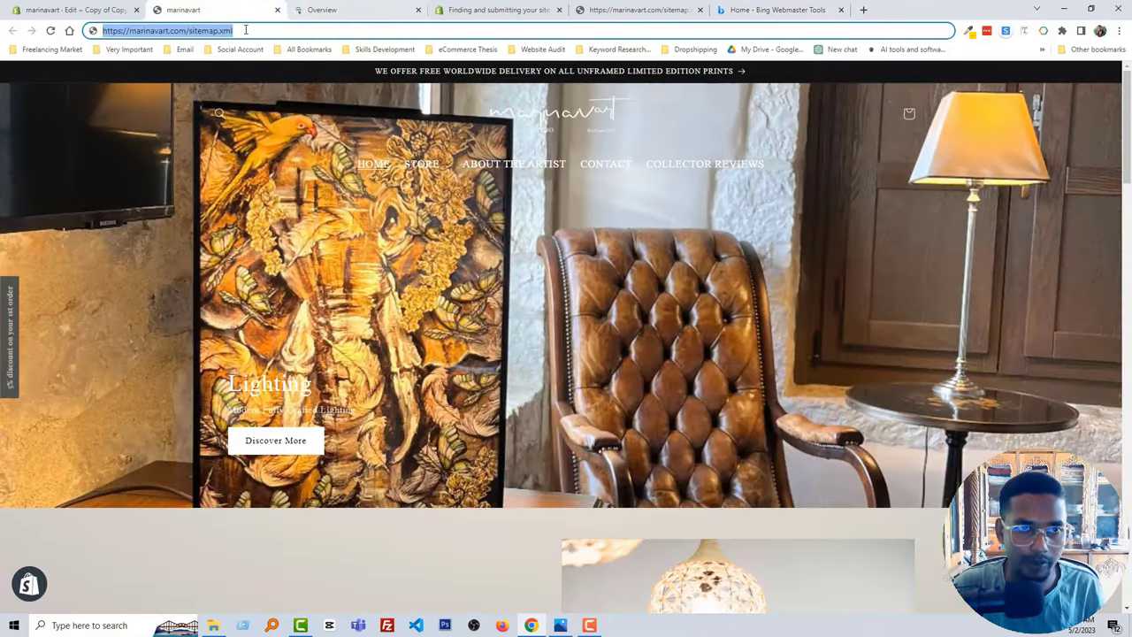
left_click(245, 30)
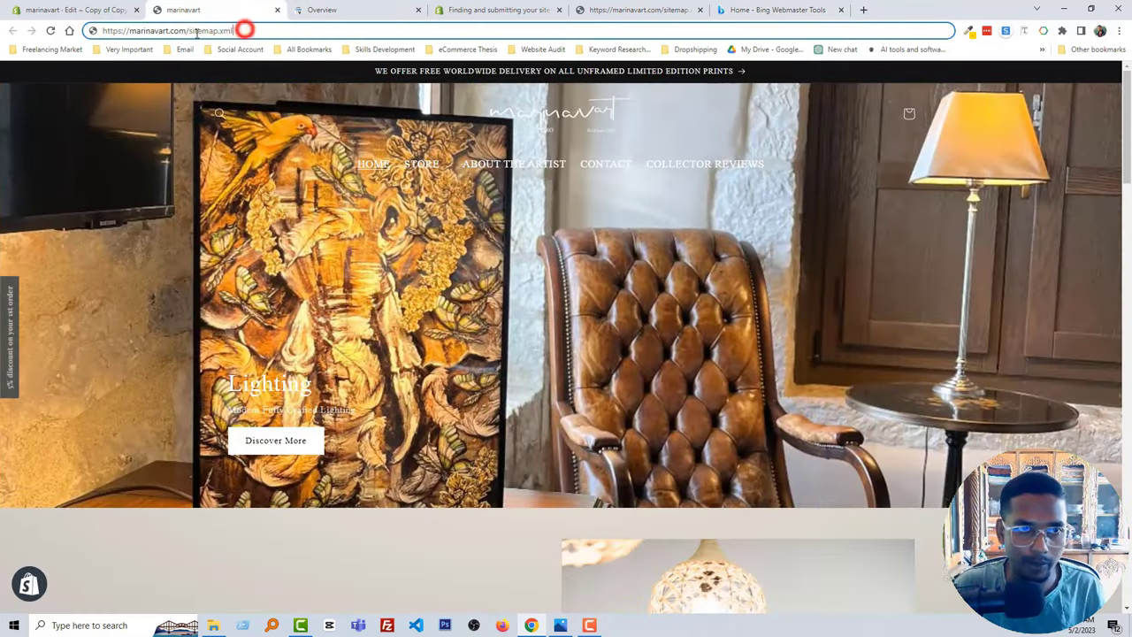
left_click_drag(103, 30, 187, 31)
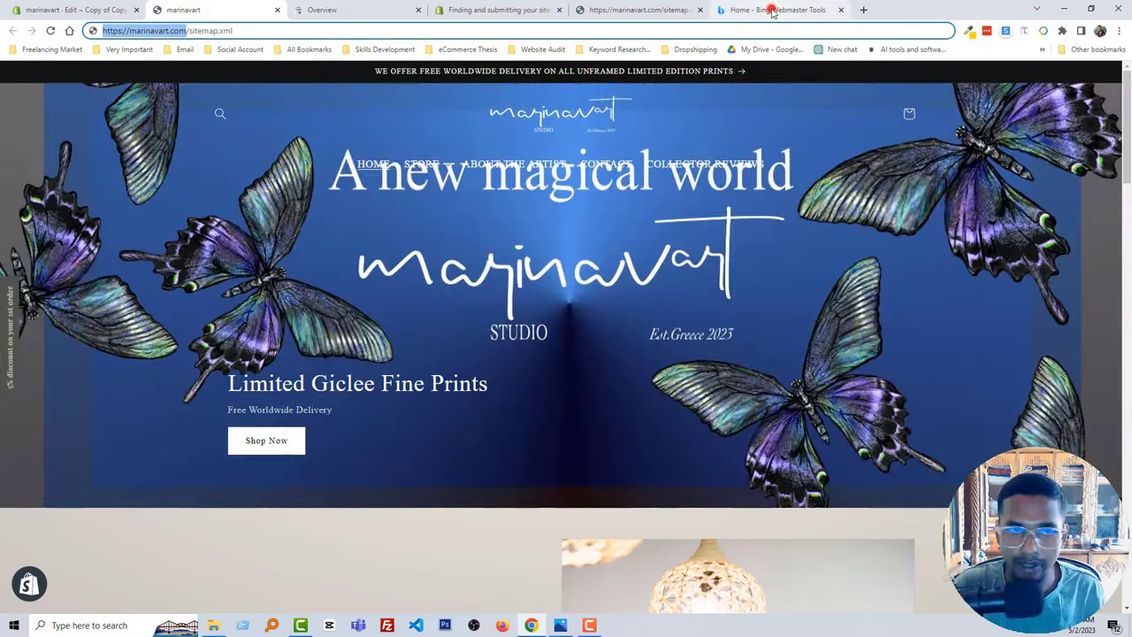
left_click(770, 10)
Add a site by importing from Google Search Console and authorize access with the Google account
left_click(126, 112)
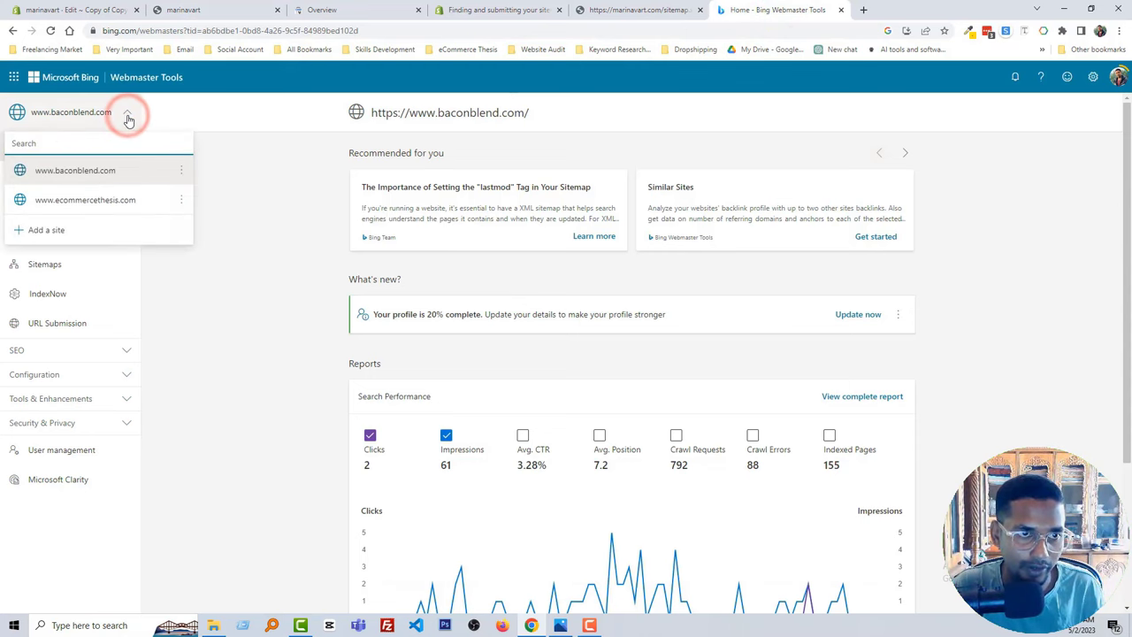
left_click(67, 230)
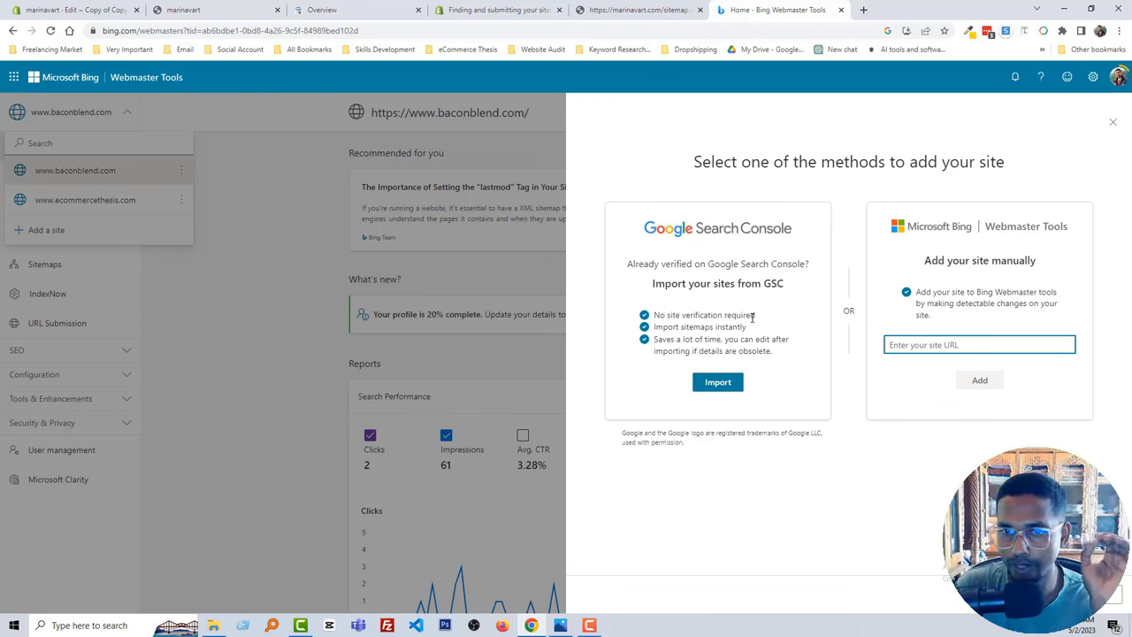
left_click(720, 383)
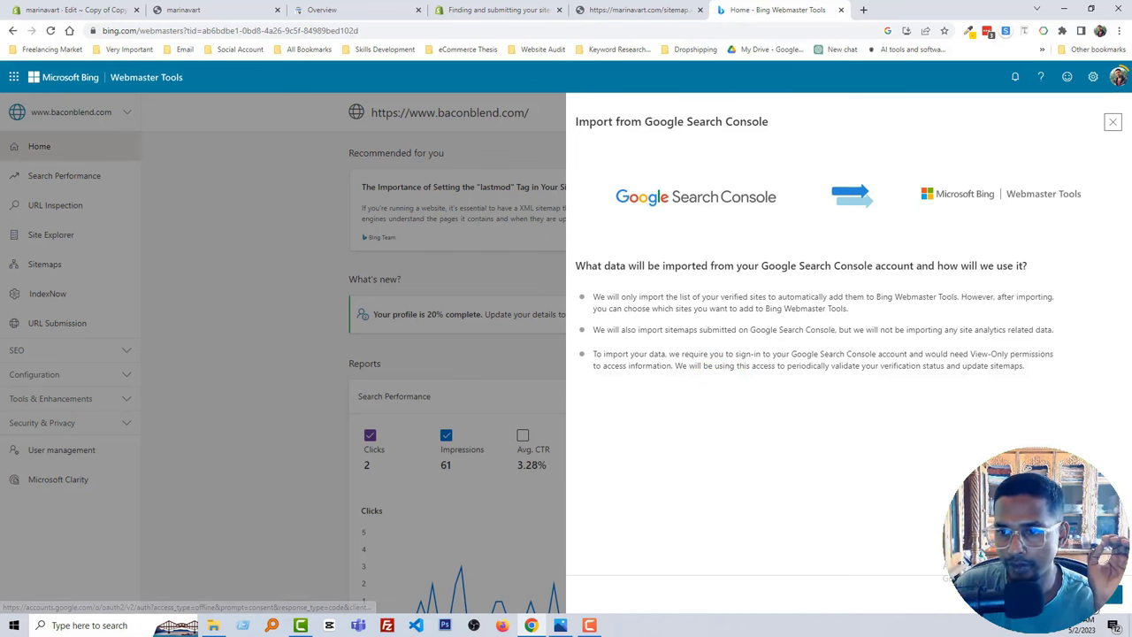
left_click(1096, 594)
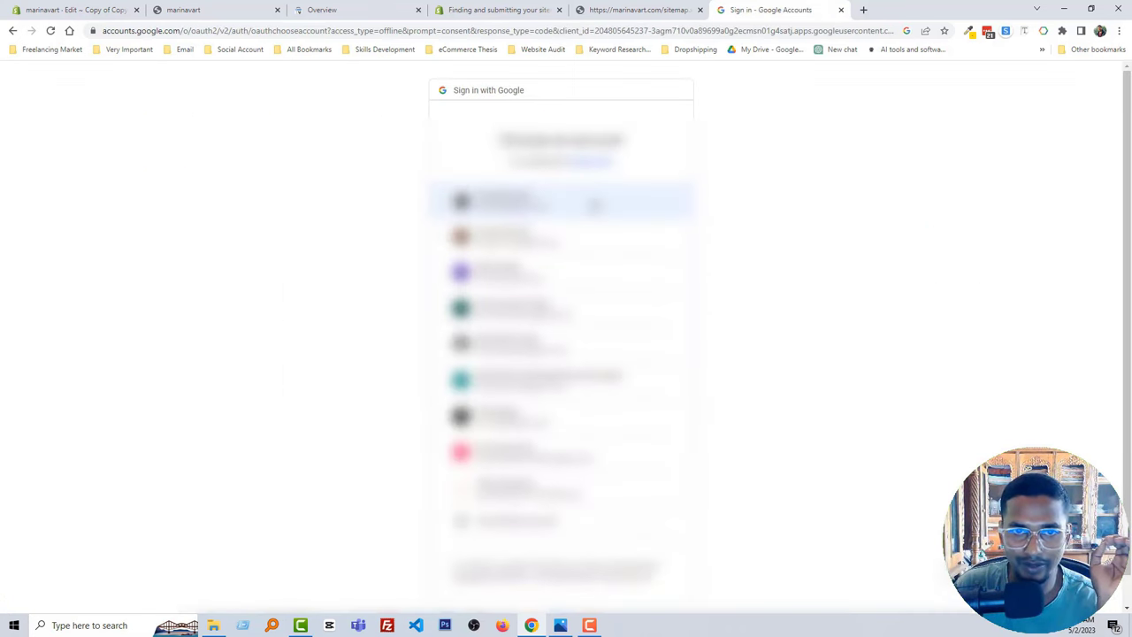
left_click(594, 204)
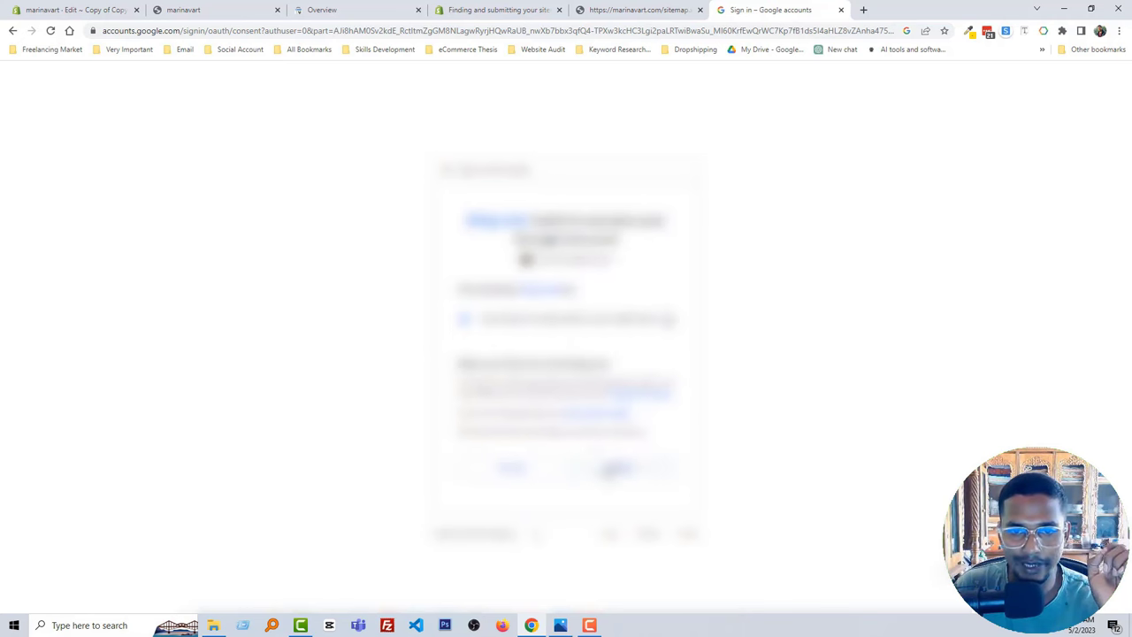
left_click(605, 467)
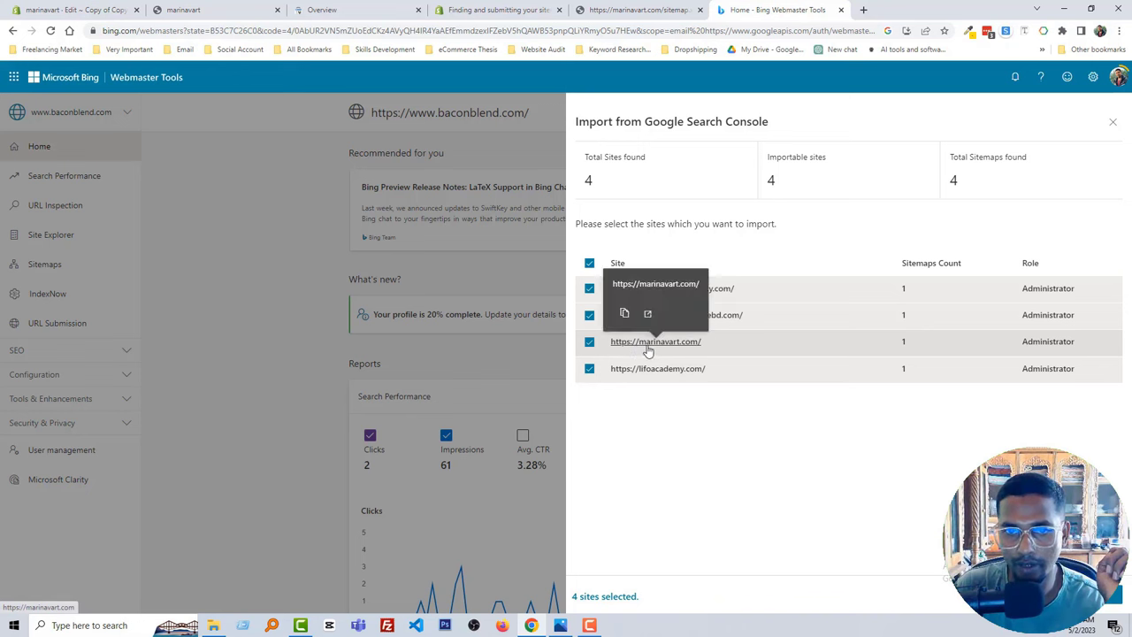
left_click(590, 368)
left_click(589, 315)
left_click(589, 288)
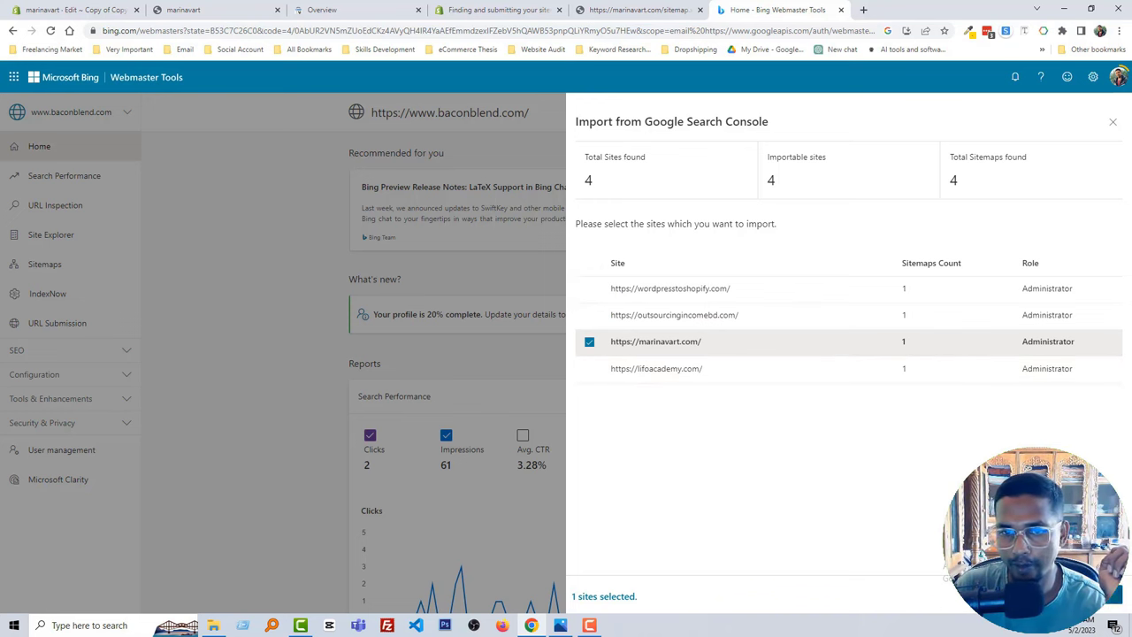
left_click(1088, 596)
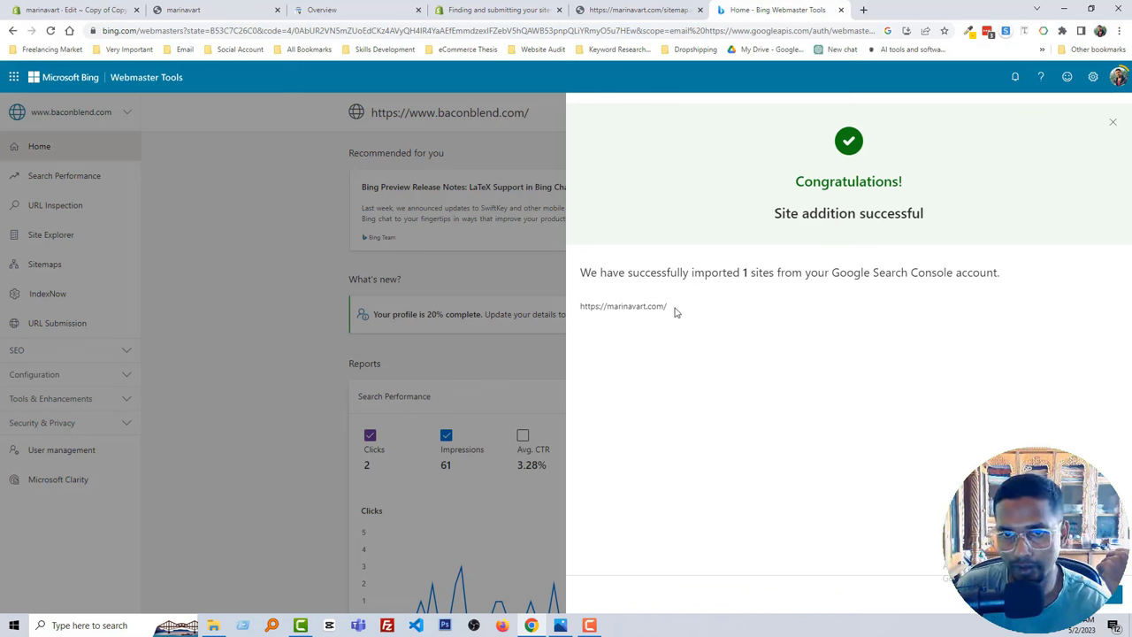
Close the import confirmation and switch the active site to marinavart.com
left_click_drag(675, 309, 581, 316)
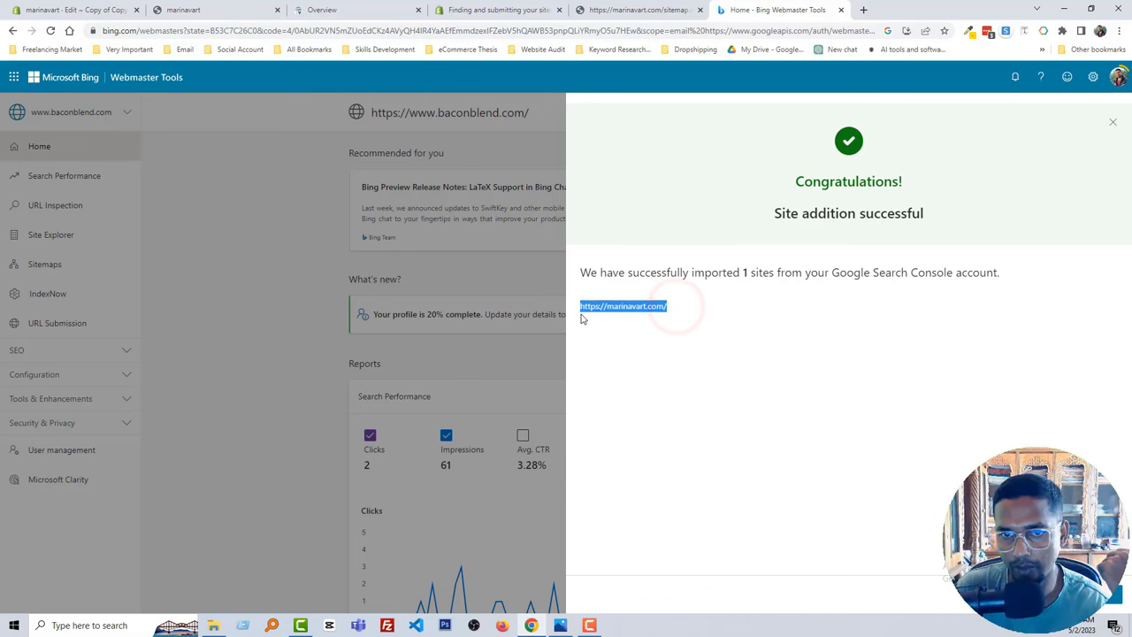
left_click(711, 317)
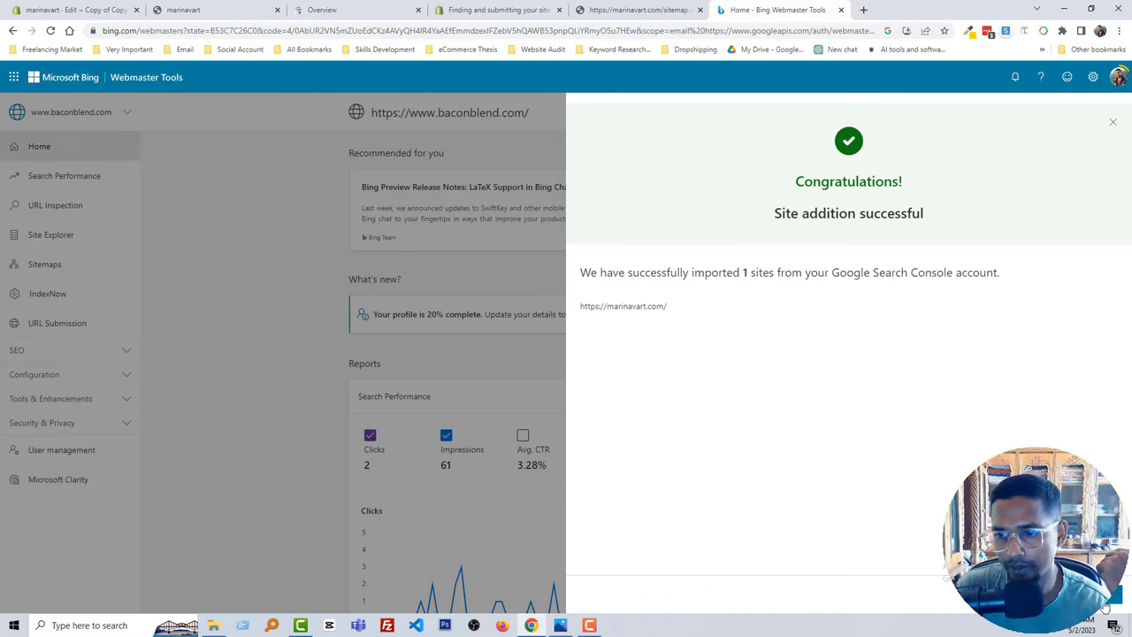
left_click(1102, 608)
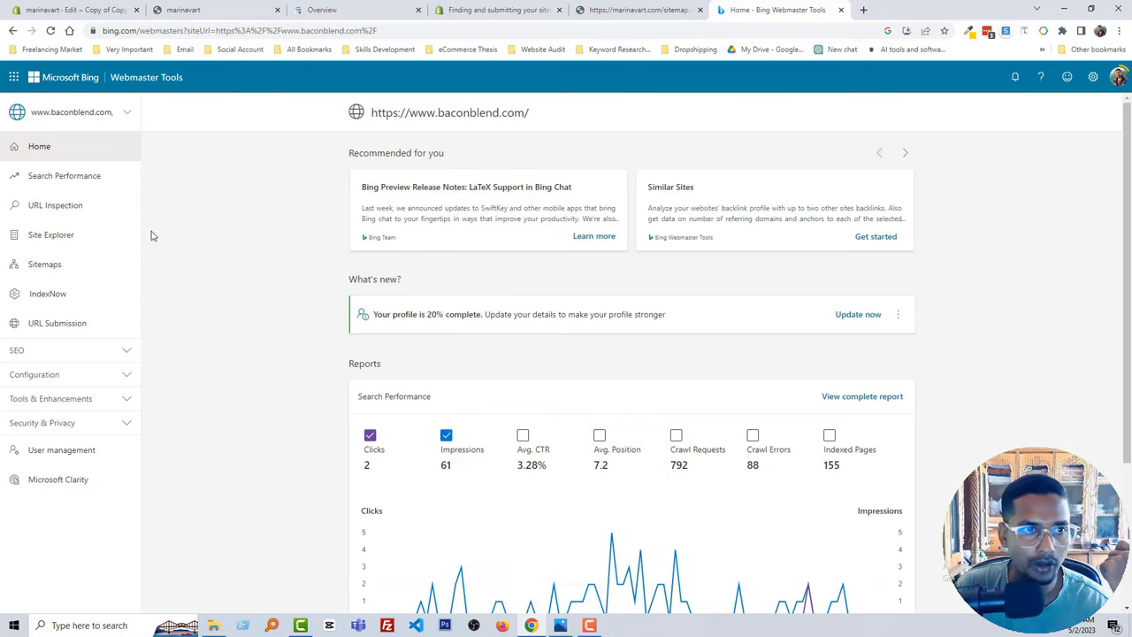
left_click(94, 113)
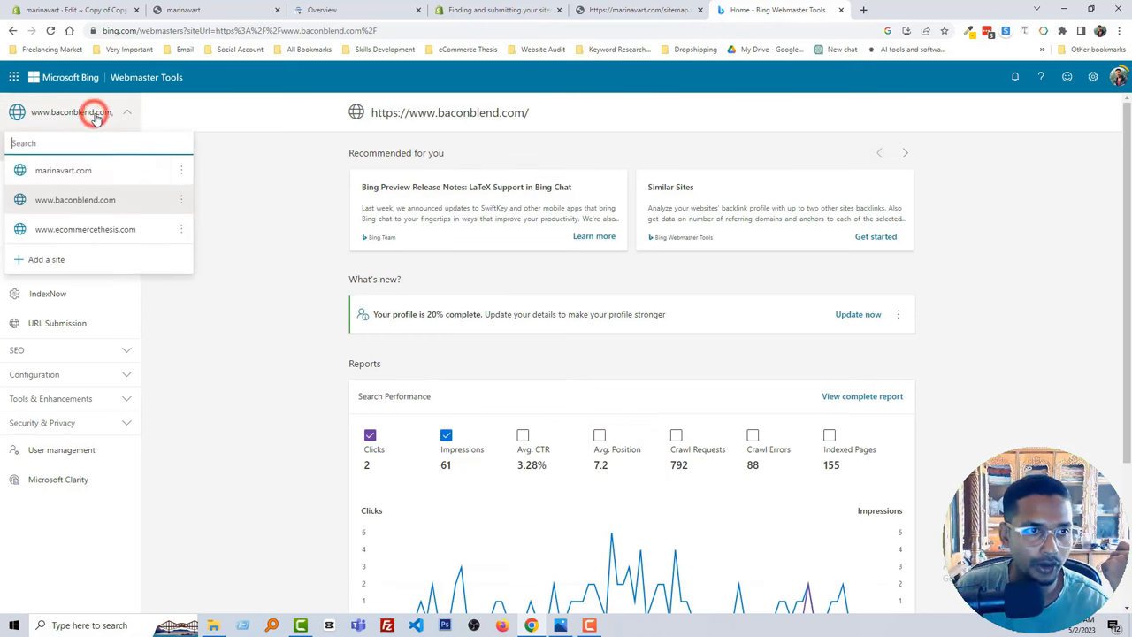
left_click(114, 173)
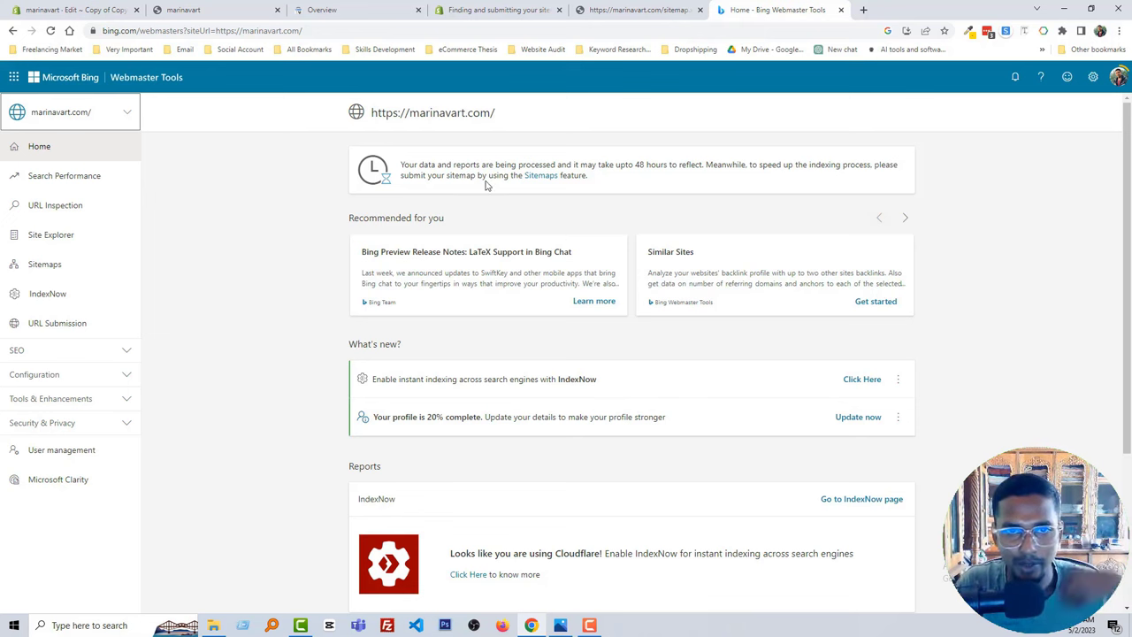
Check the sitemaps listed for marinavart.com in Bing Webmaster Tools and return to the site's home overview
left_click(545, 178)
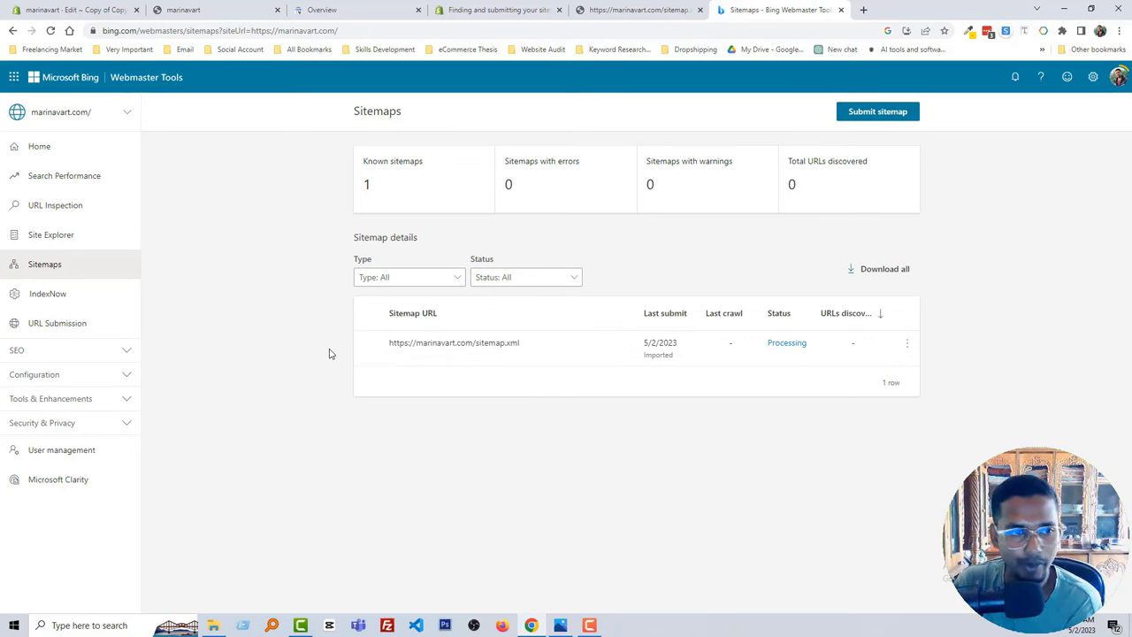
left_click(30, 148)
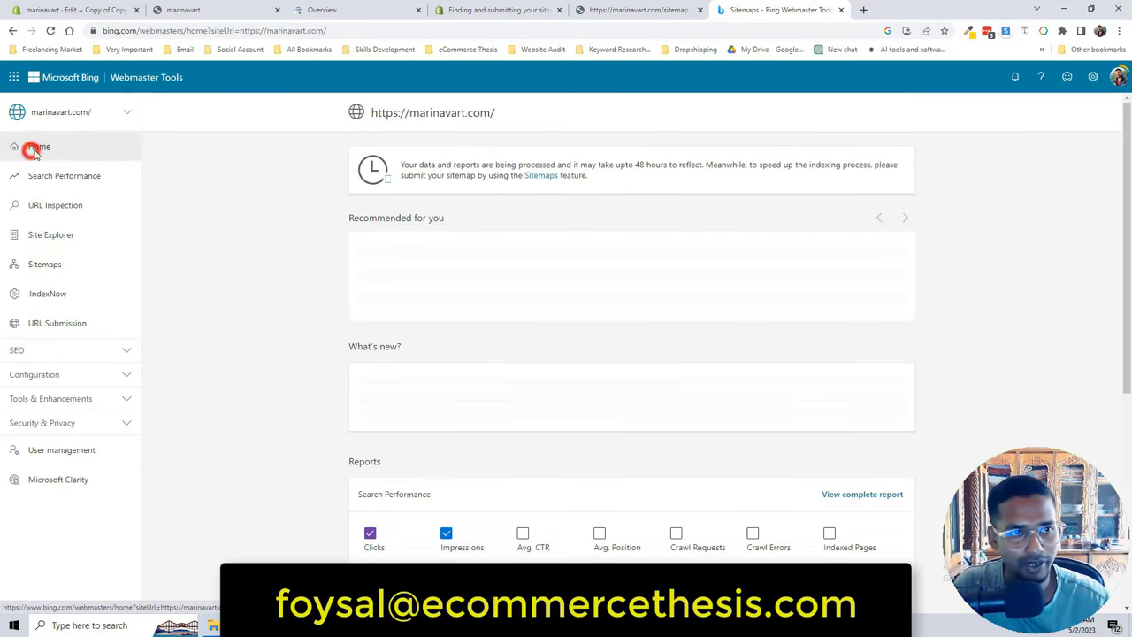
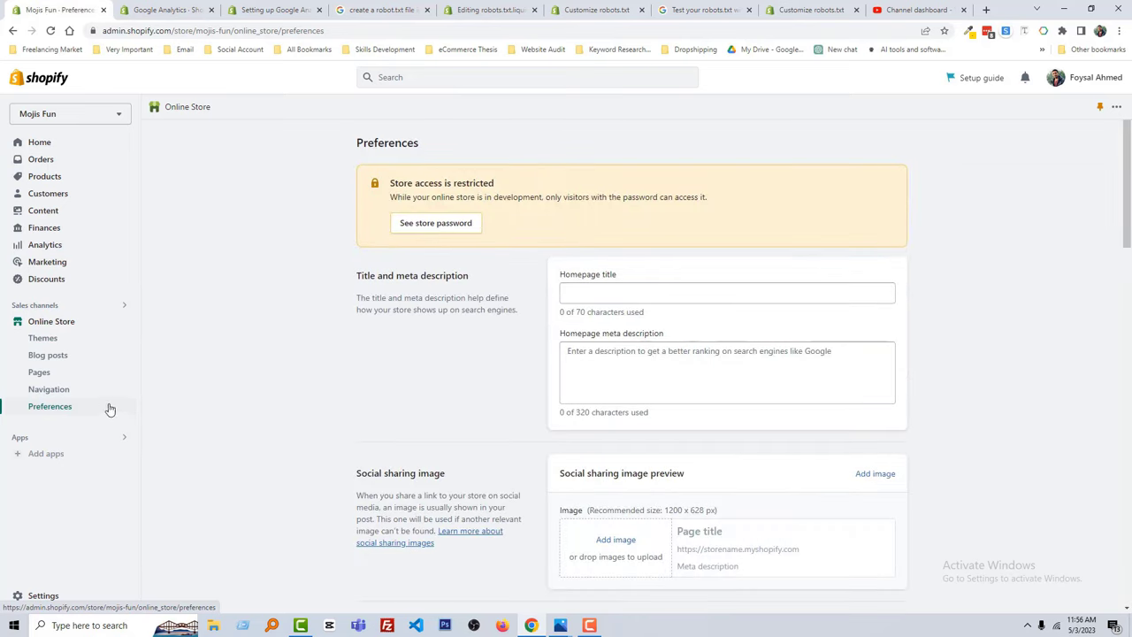
View the Shopify help article on Google Analytics linked from the Mojis Fun store's preferences and return to the preferences
scroll(518, 285, "down", 4)
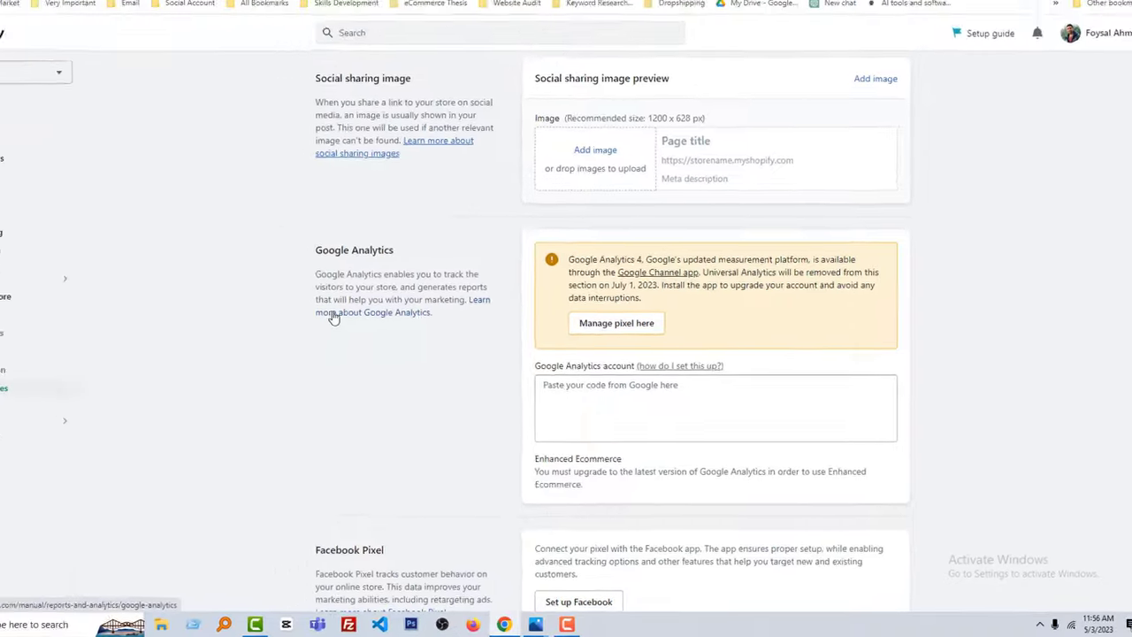
left_click(367, 312)
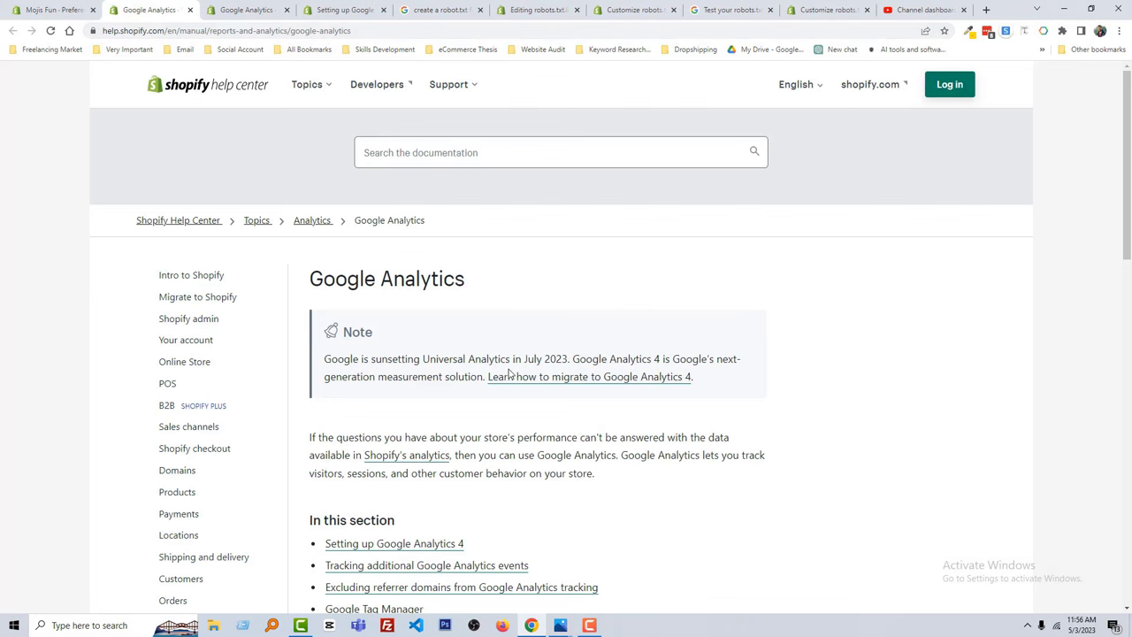
scroll(509, 374, "down", 2)
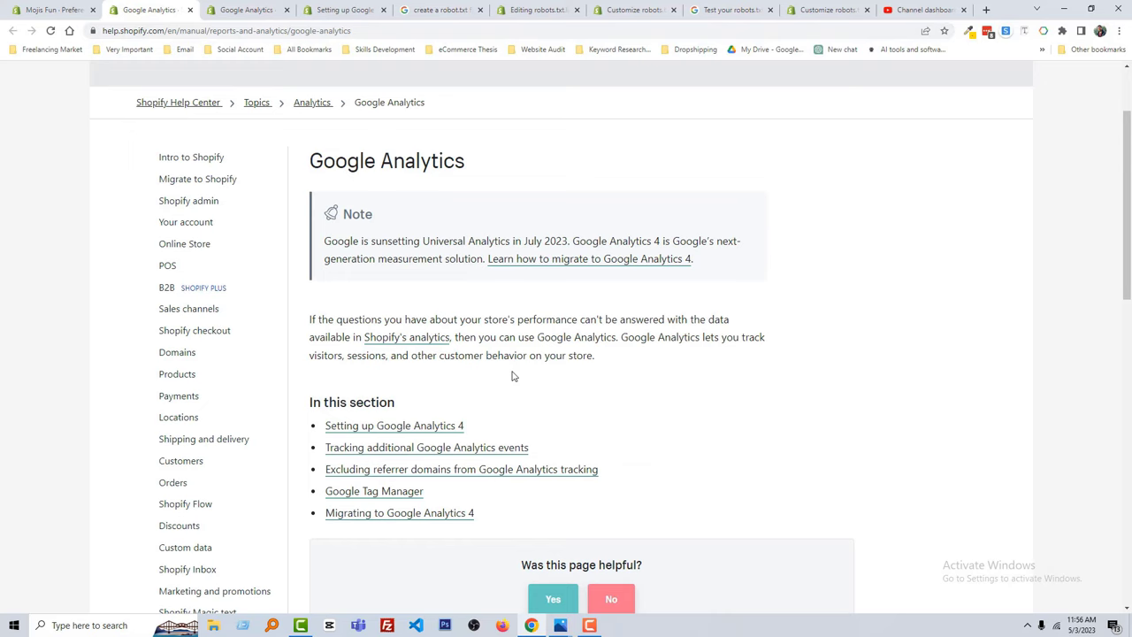
scroll(513, 374, "up", 2)
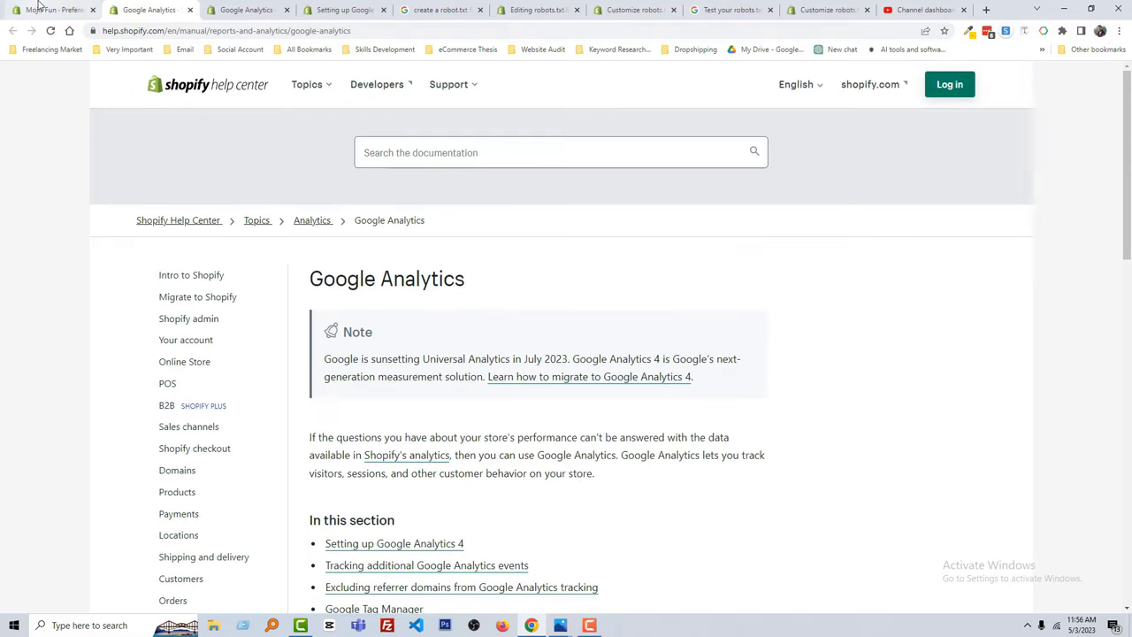
left_click(38, 8)
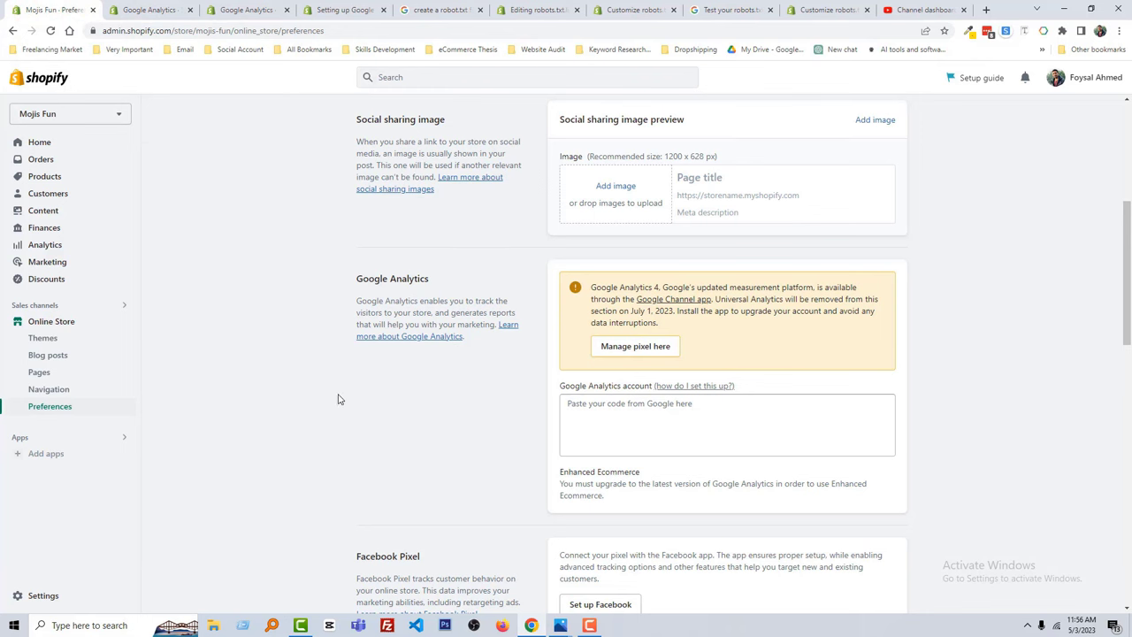
left_click(134, 11)
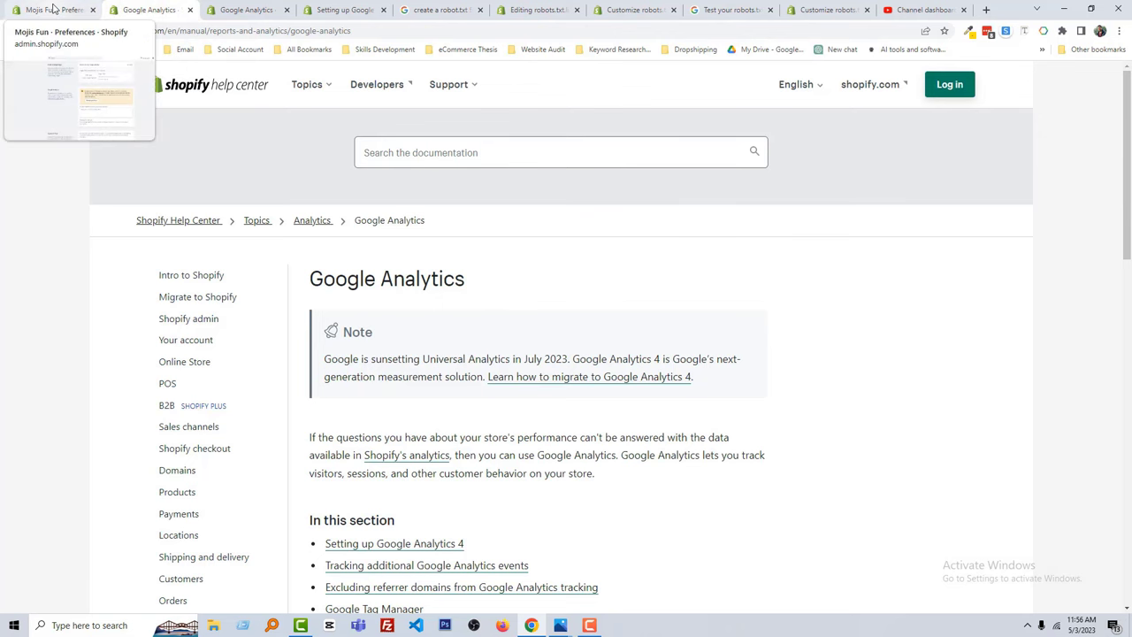
left_click(53, 9)
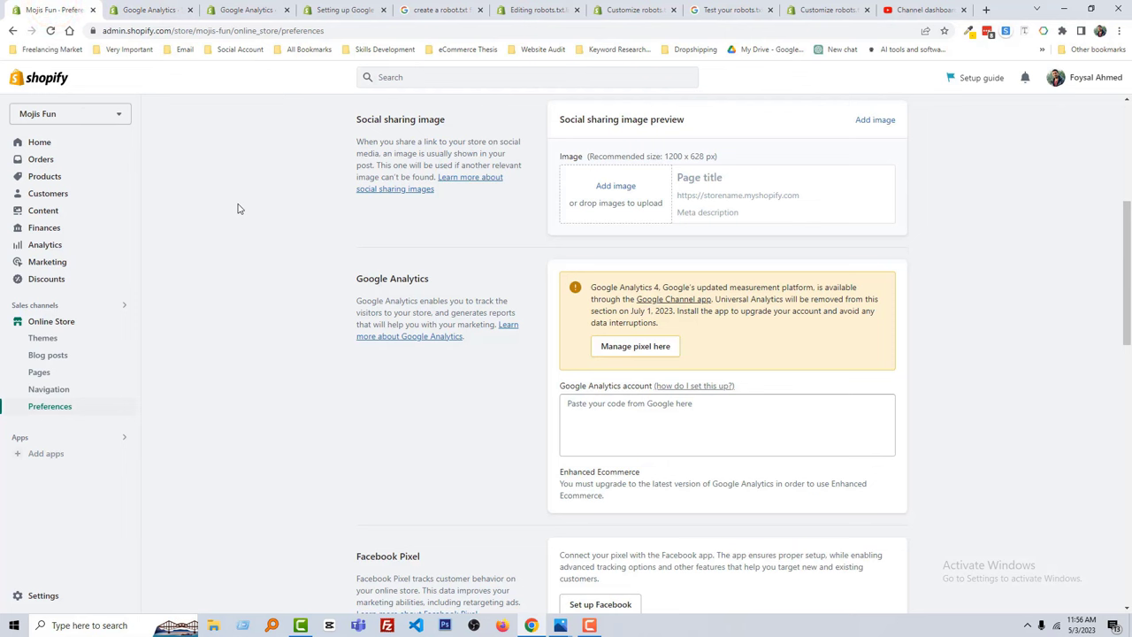
Consult the setup instructions linked beside the Google Analytics account field and return to the store preferences
left_click(237, 209)
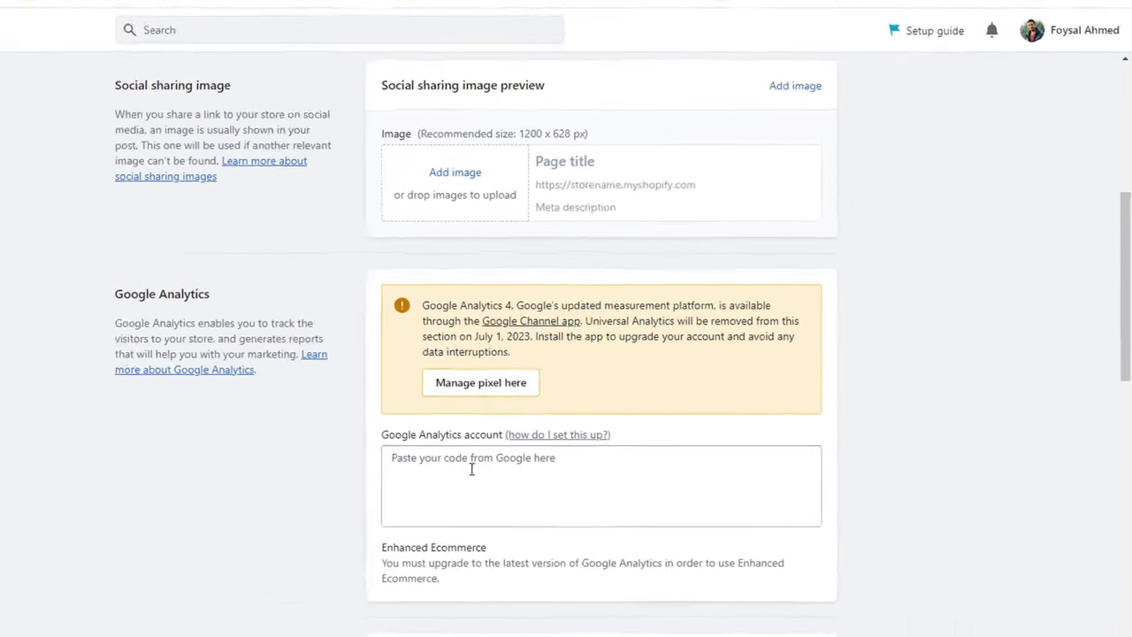
left_click(537, 474)
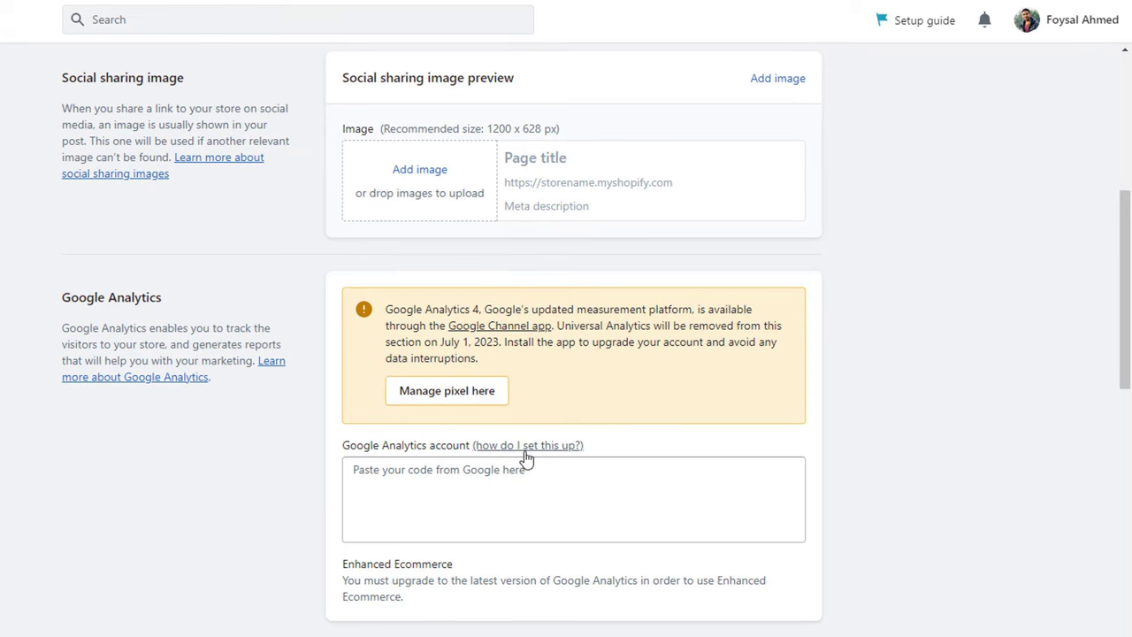
left_click(565, 446)
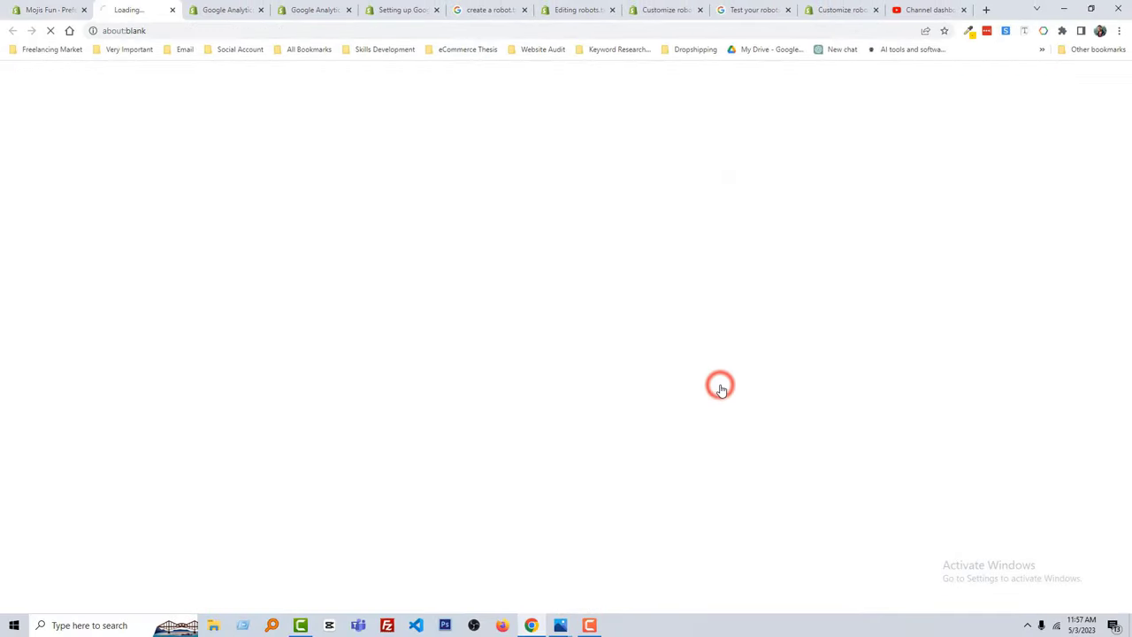
scroll(482, 398, "down", 1)
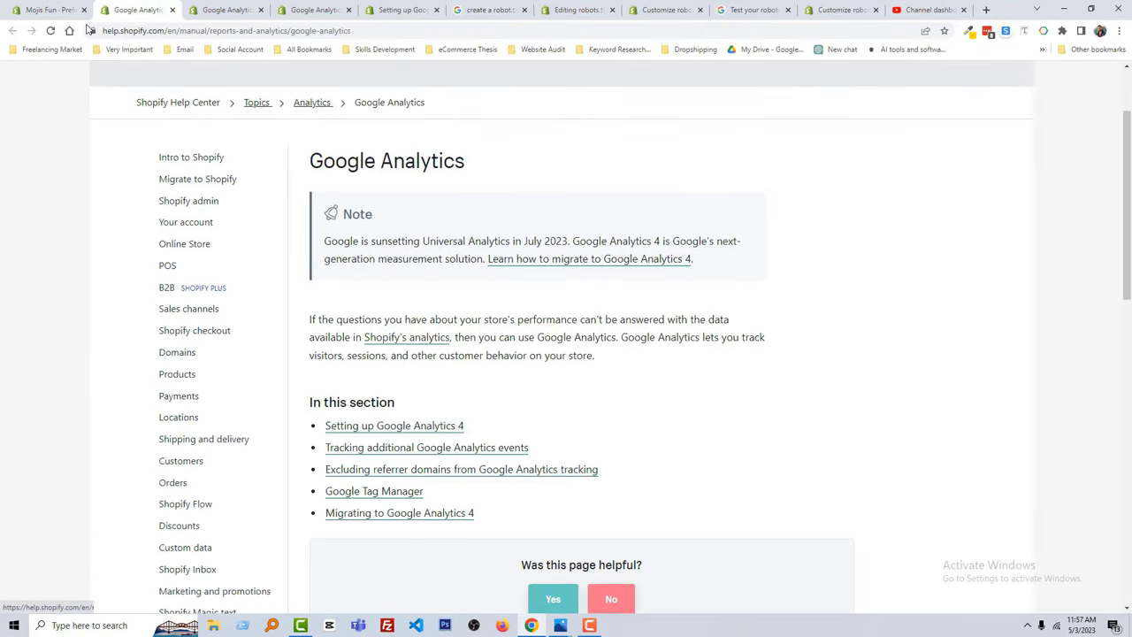
left_click(51, 10)
left_click(326, 418)
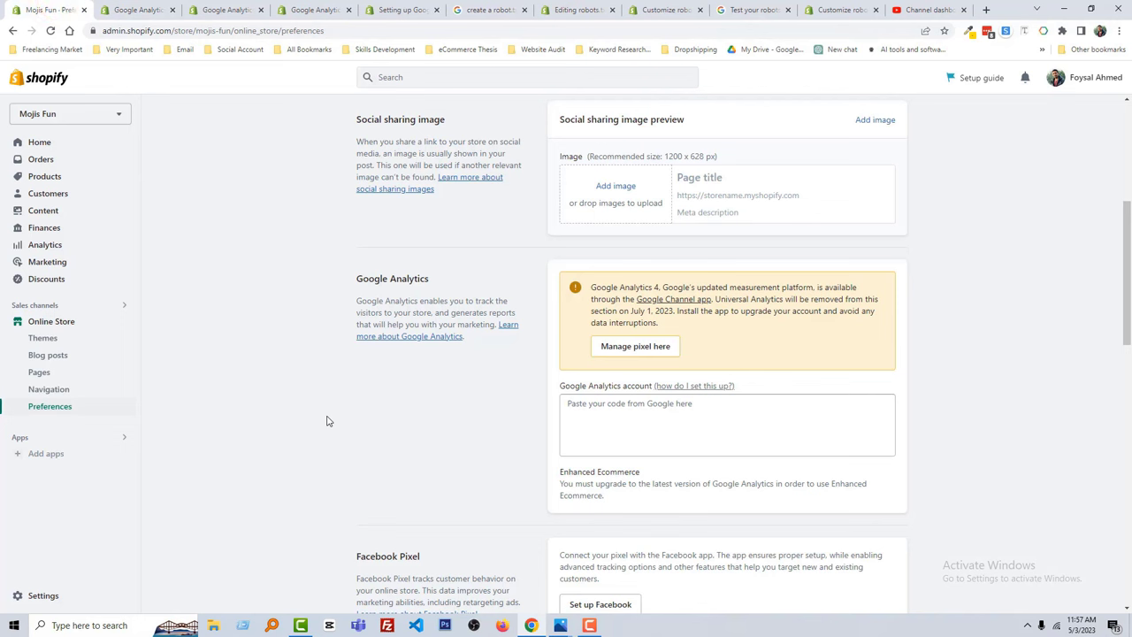
Open the Google Channel app from the Google Analytics notice and add Google as a sales channel to the store
left_click(979, 304)
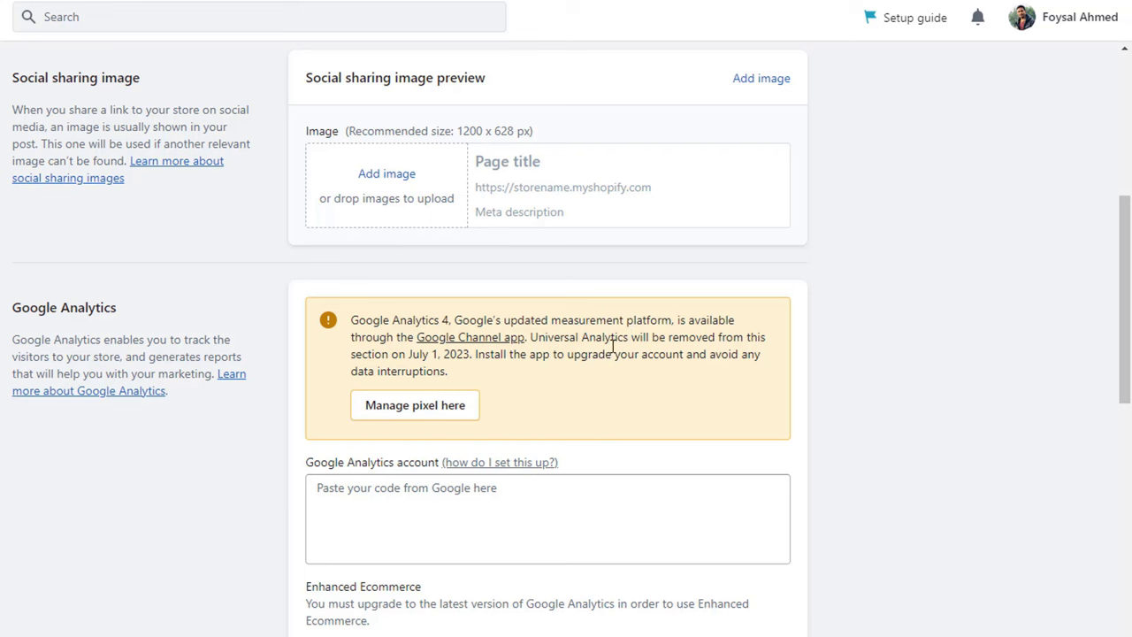
left_click(485, 345)
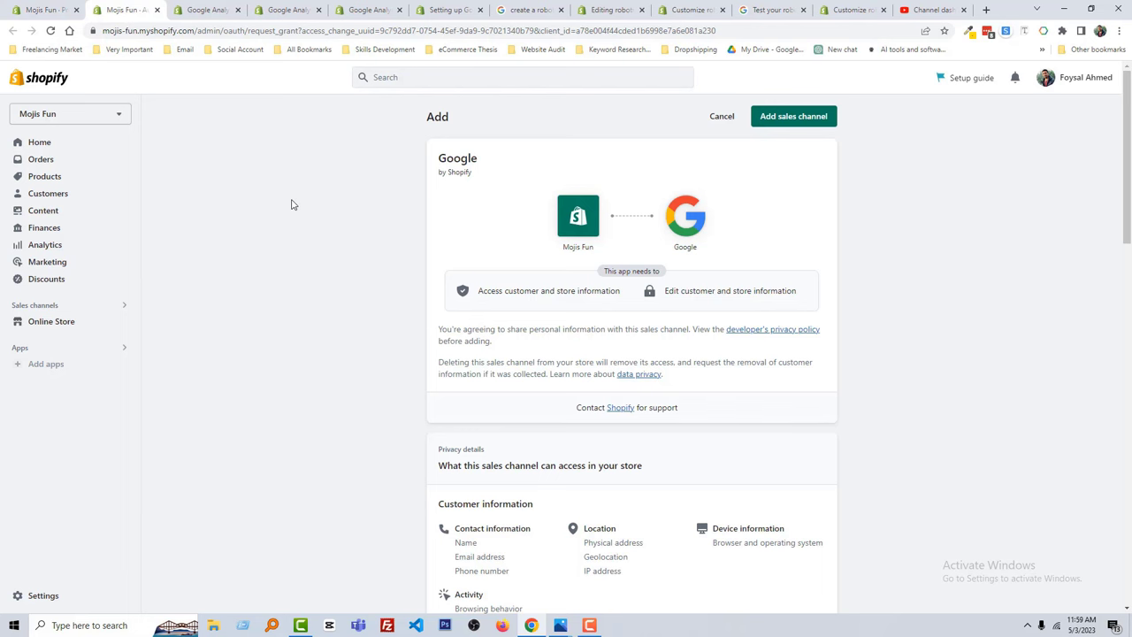
scroll(292, 205, "down", 10)
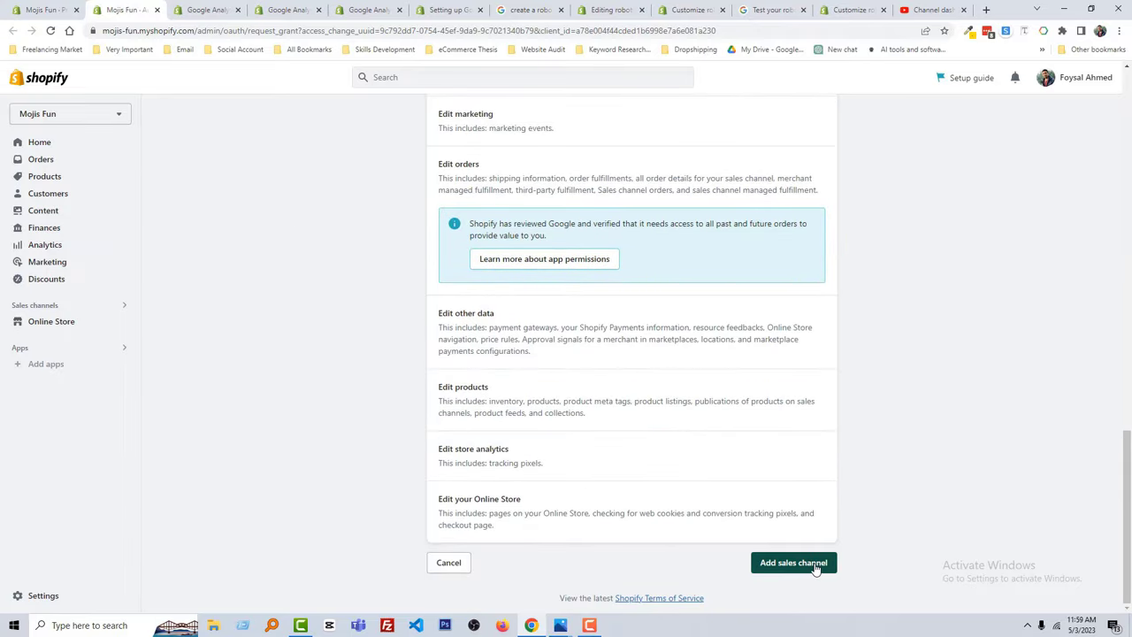
left_click(826, 569)
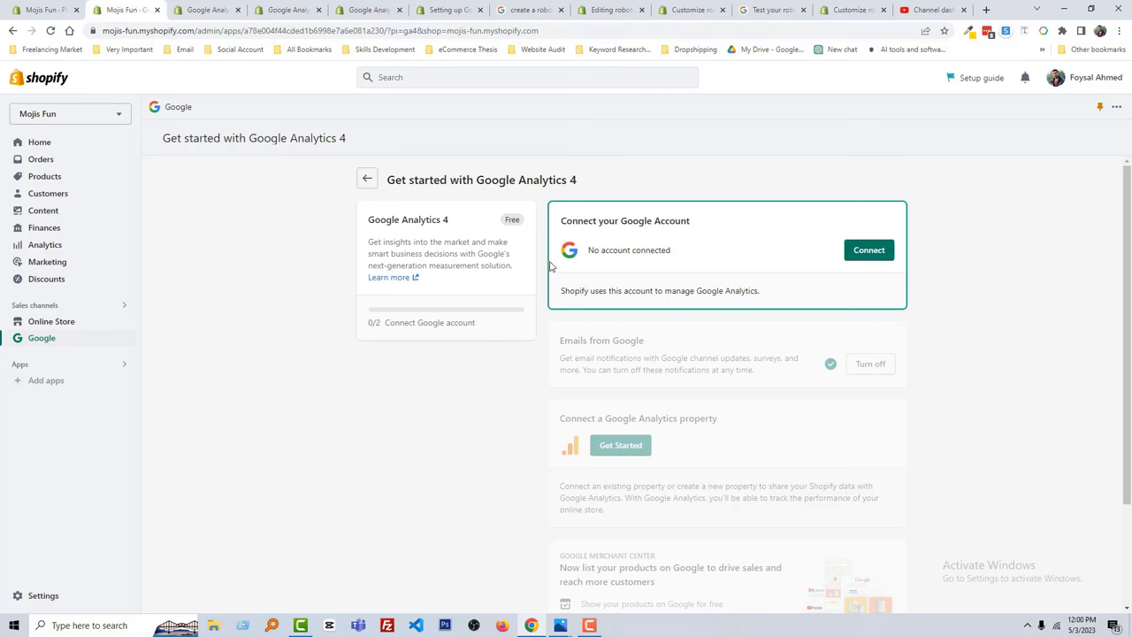
left_click(890, 252)
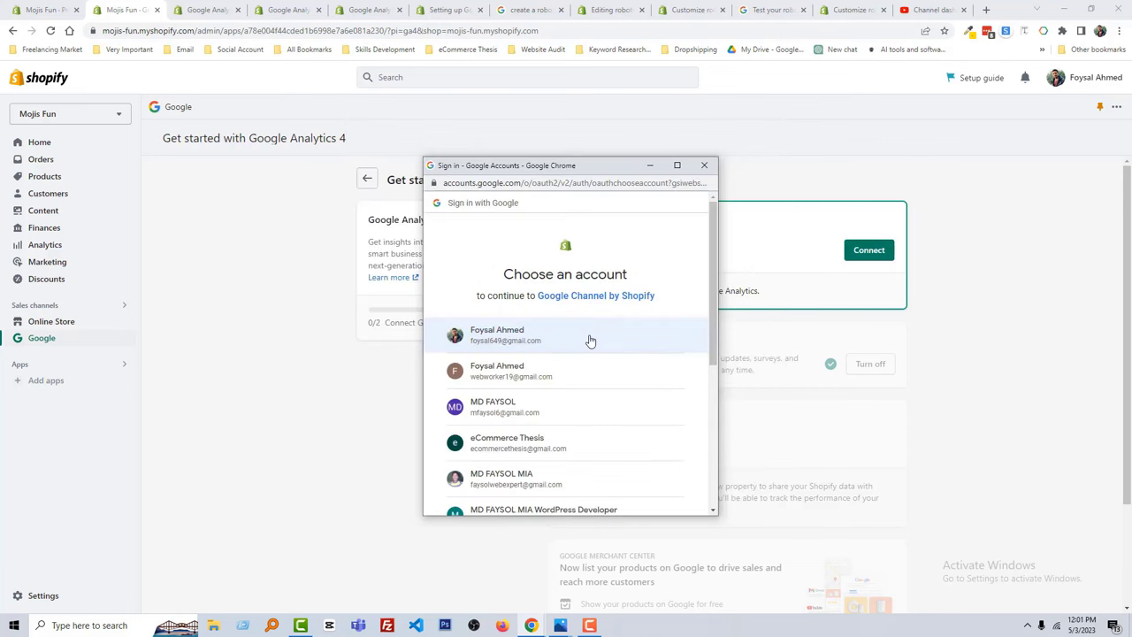
left_click(591, 340)
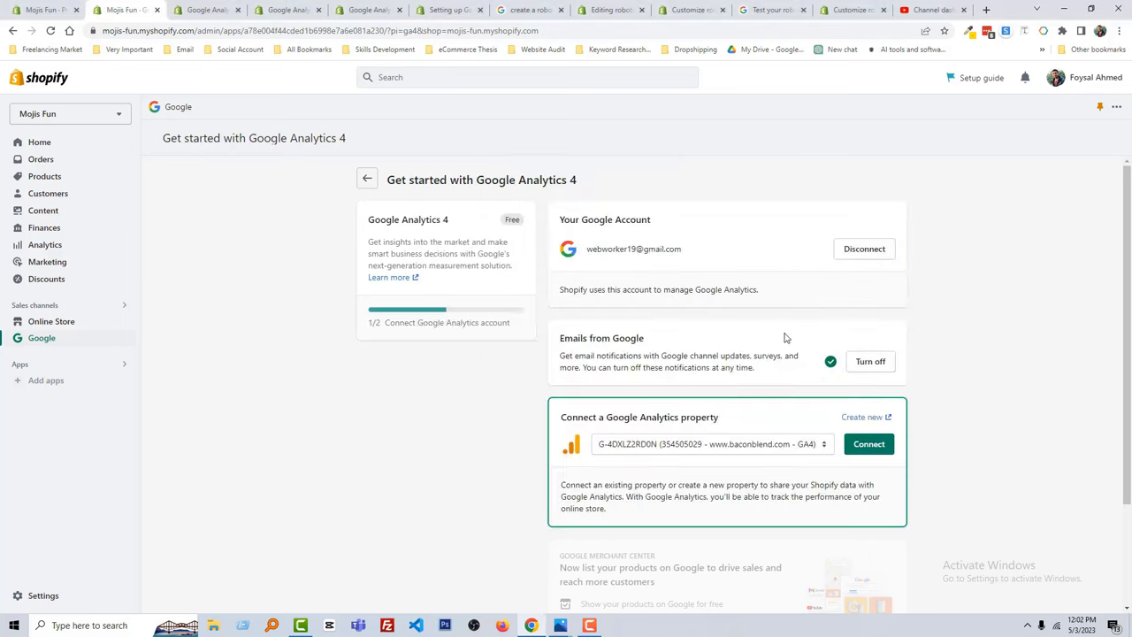
left_click(867, 445)
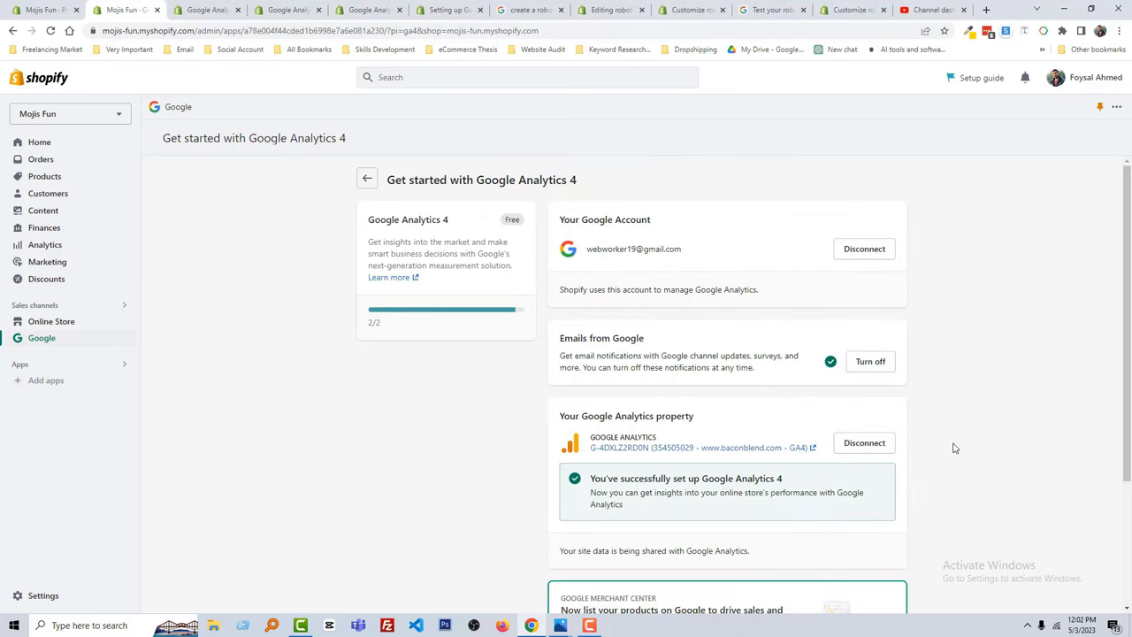
Open the Google channel setup and review its store requirements, Merchant Center, product feed, conversion tracking and terms sections
scroll(719, 361, "down", 2)
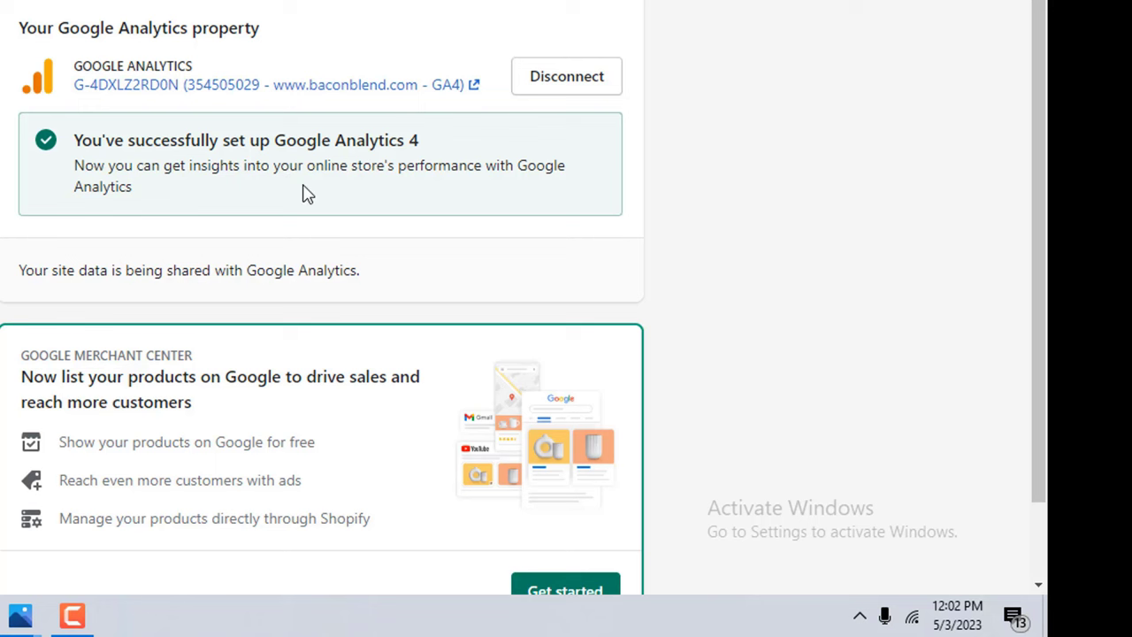
scroll(307, 193, "down", 1)
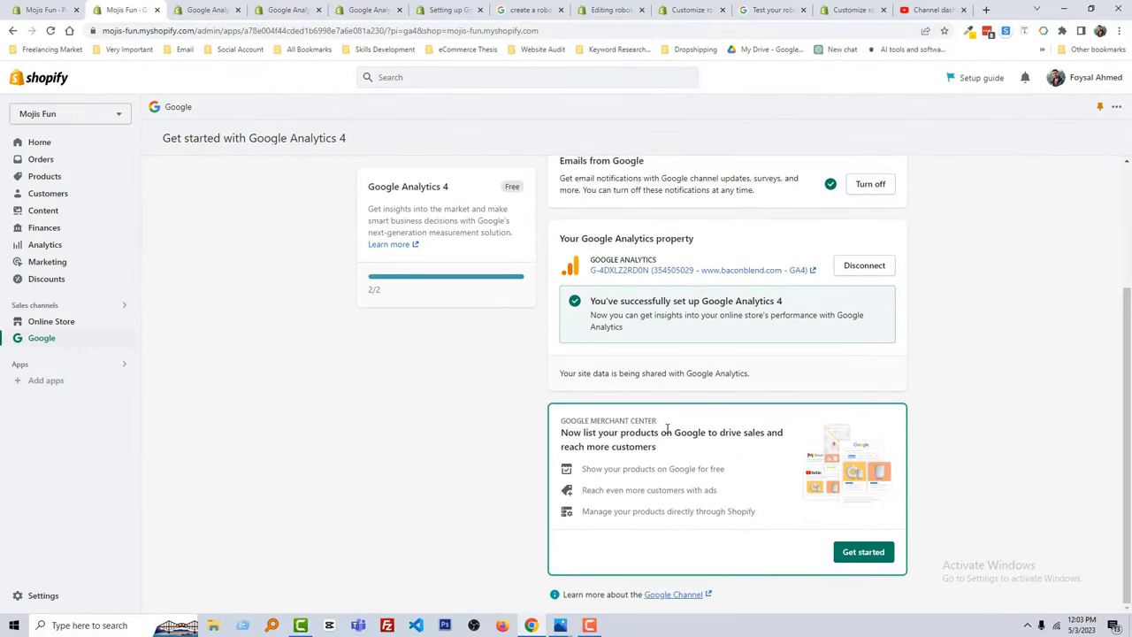
scroll(508, 467, "up", 2)
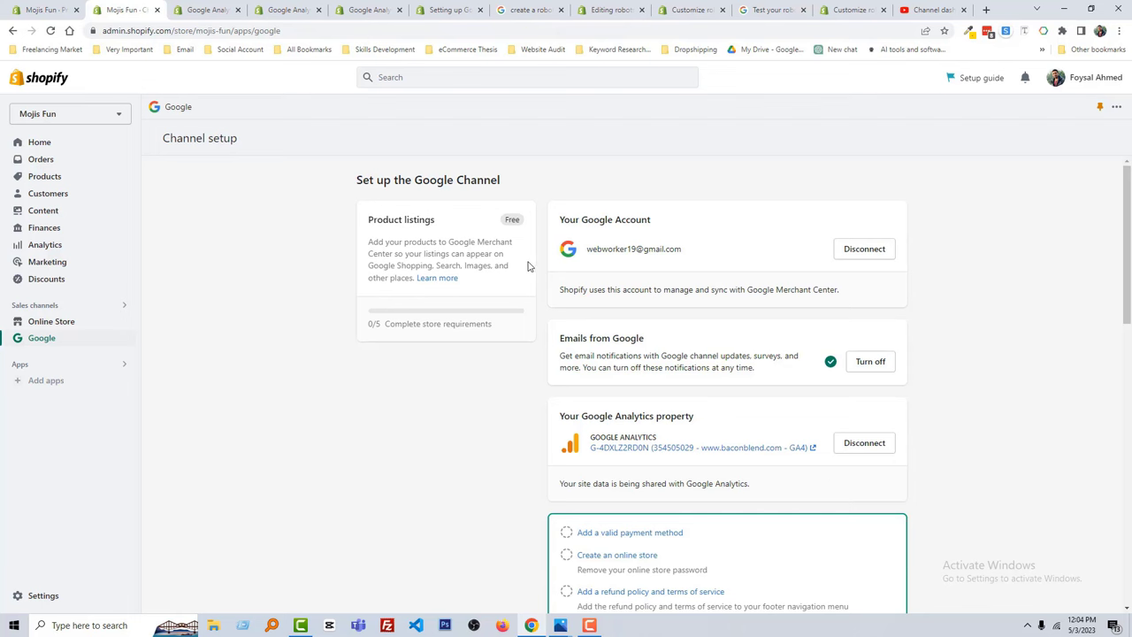
scroll(655, 276, "down", 8)
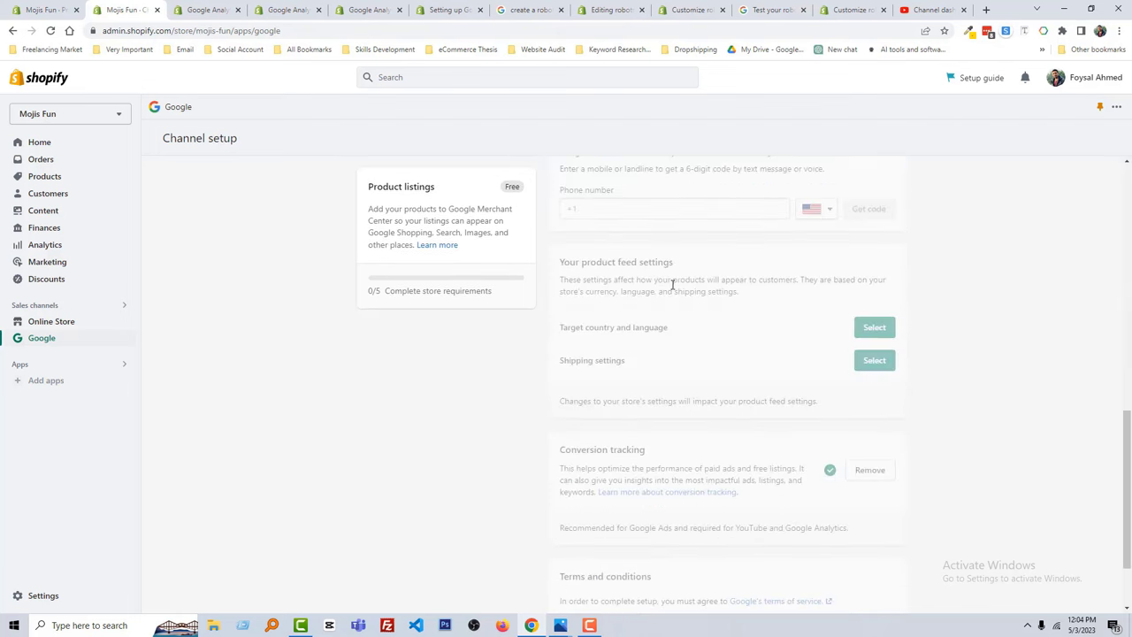
scroll(673, 285, "down", 2)
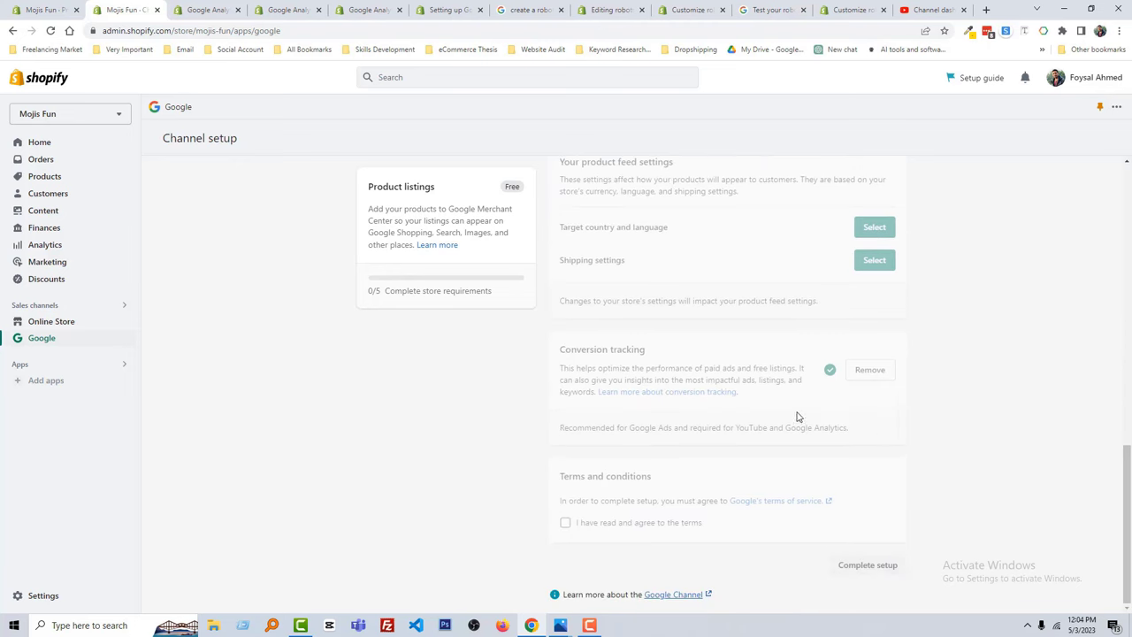
scroll(575, 369, "up", 5)
scroll(575, 370, "up", 4)
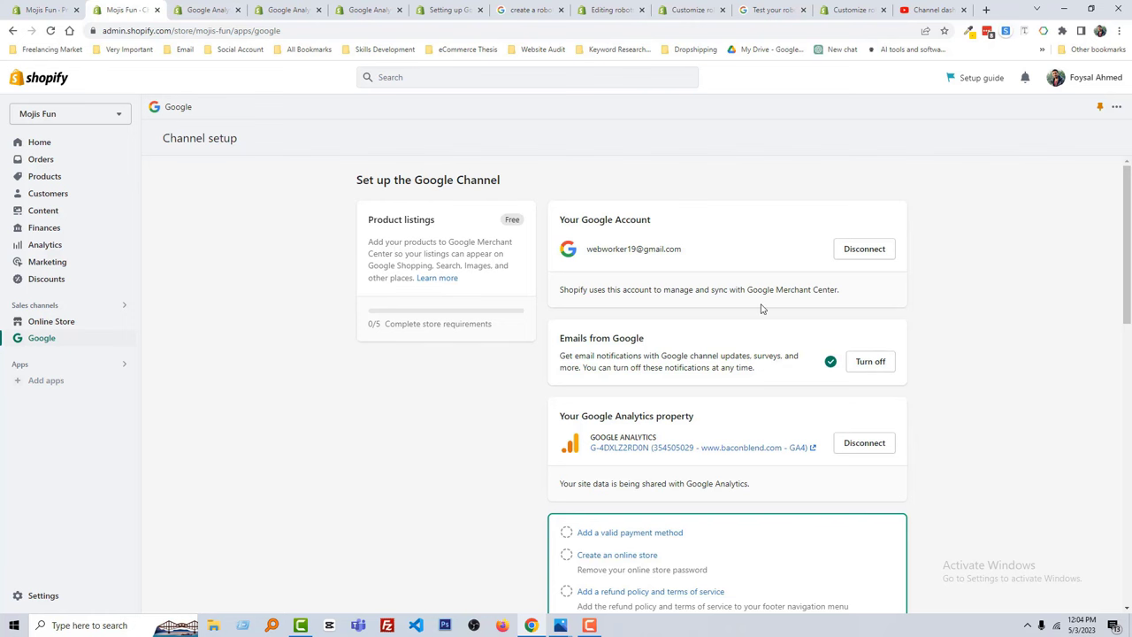
scroll(942, 331, "down", 10)
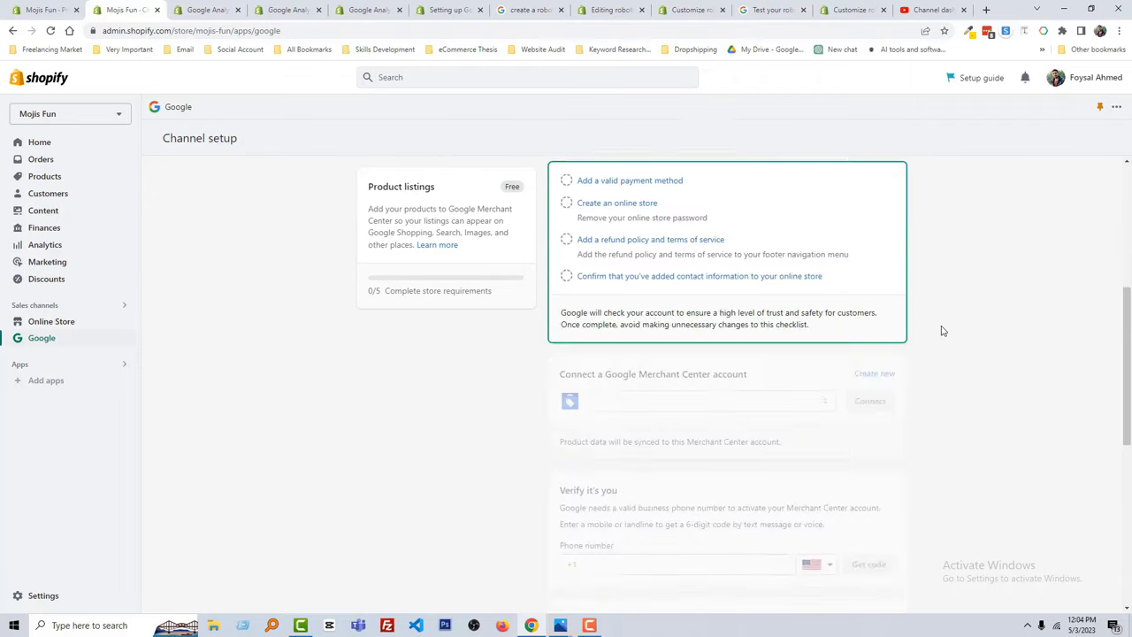
scroll(942, 331, "down", 3)
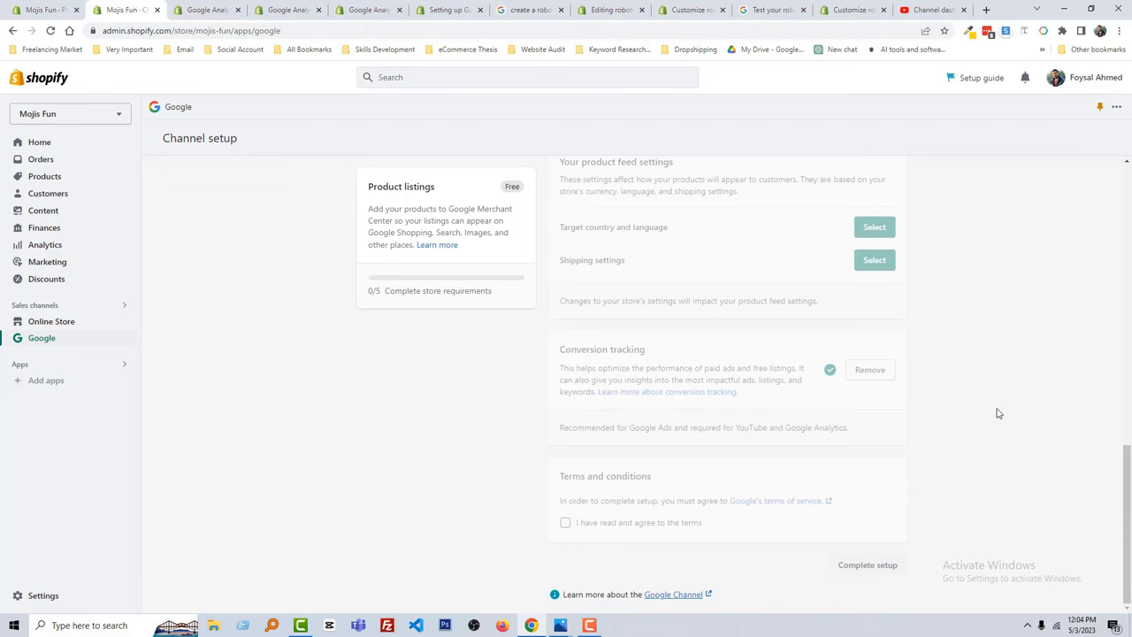
scroll(997, 413, "up", 10)
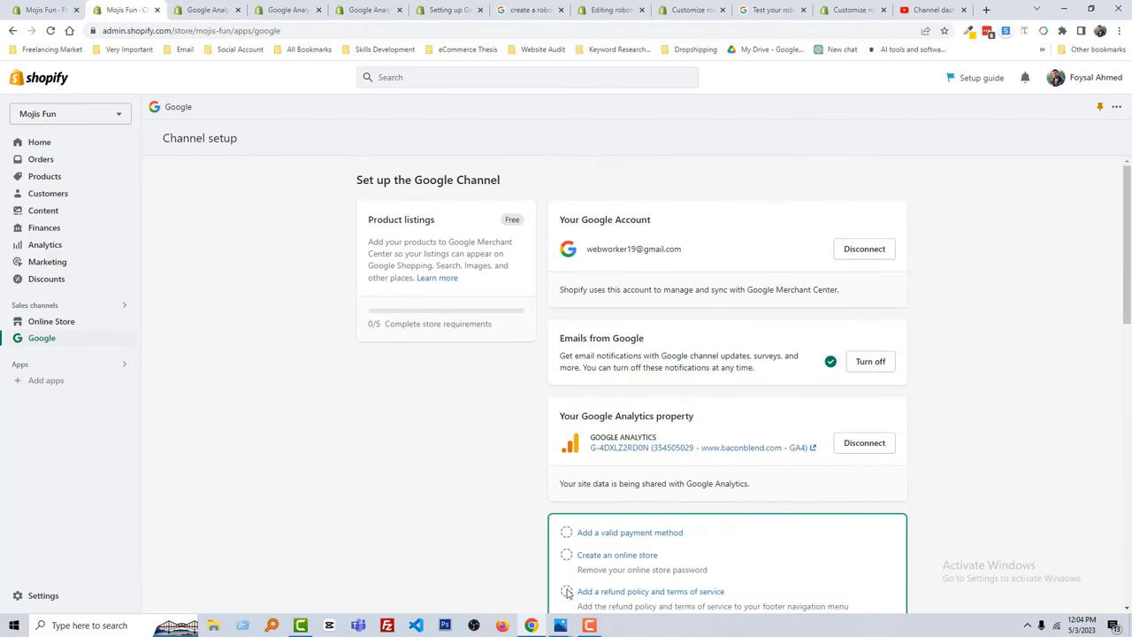
Check the SEO basics items in the SEO checklist image and return to the browser
mouse_move(560, 625)
left_click(488, 566)
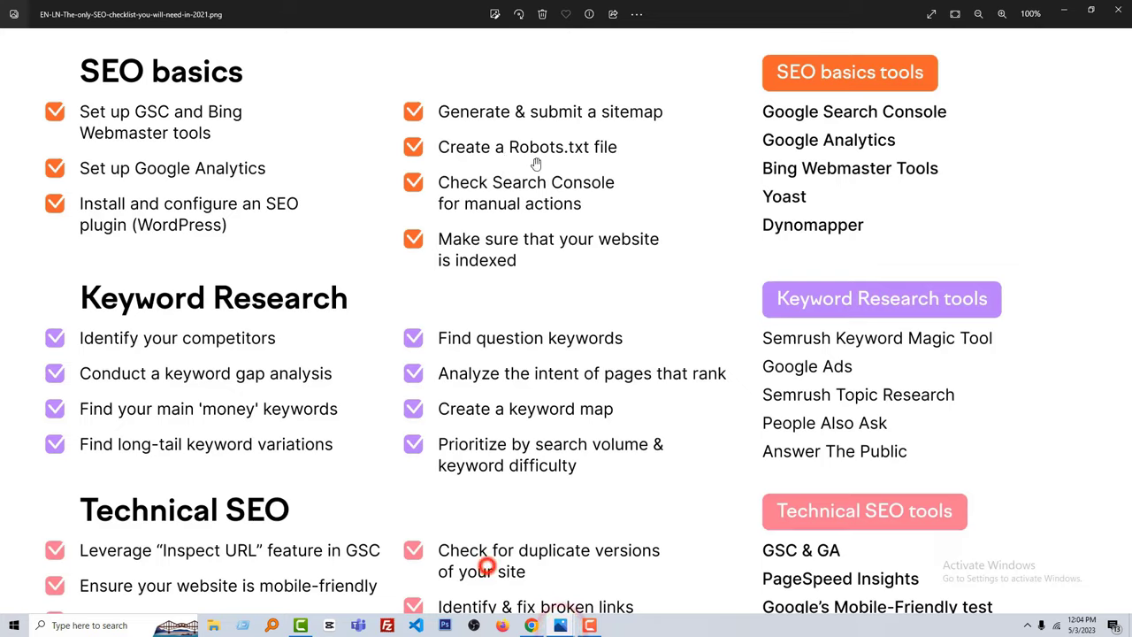
left_click(1063, 10)
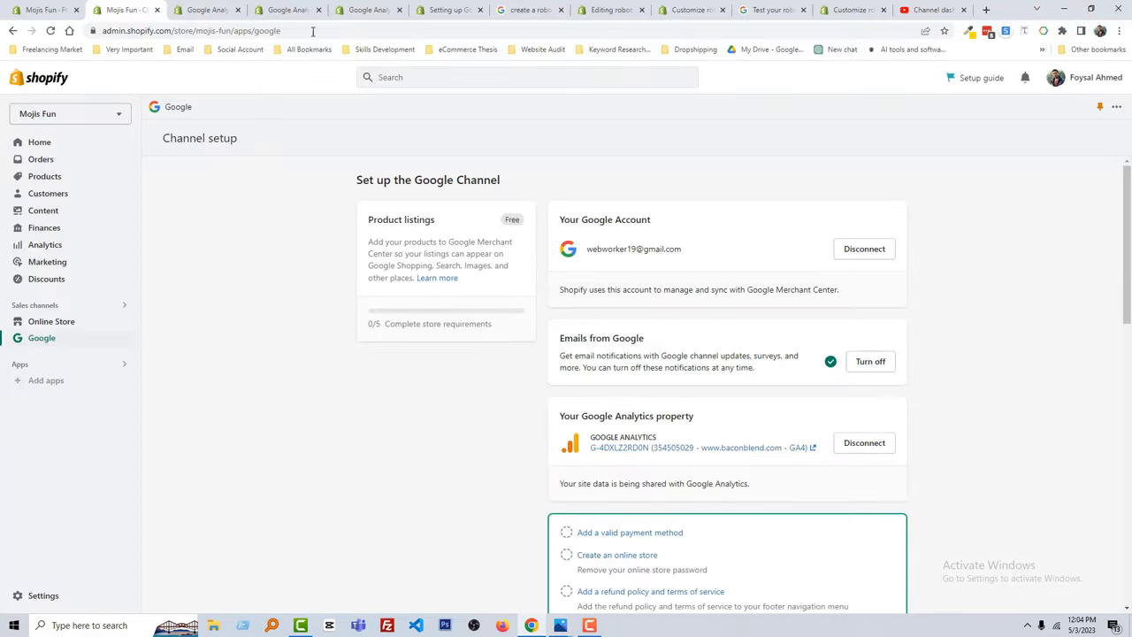
Search Google for "what is robots.txt in seo"
left_click(528, 10)
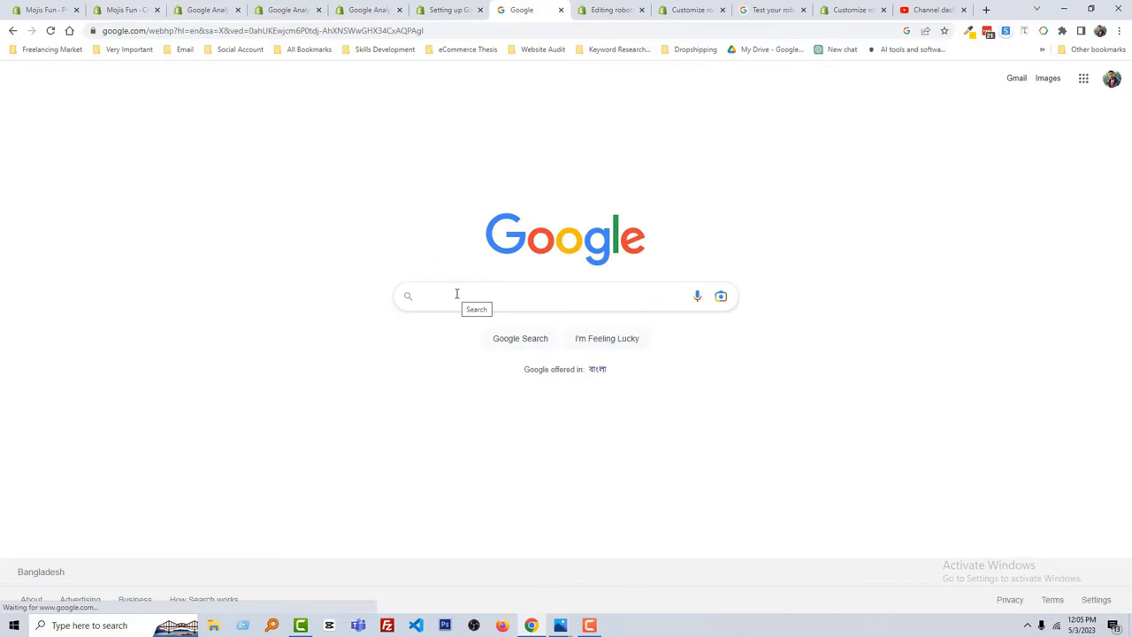
left_click(456, 294)
type("What is")
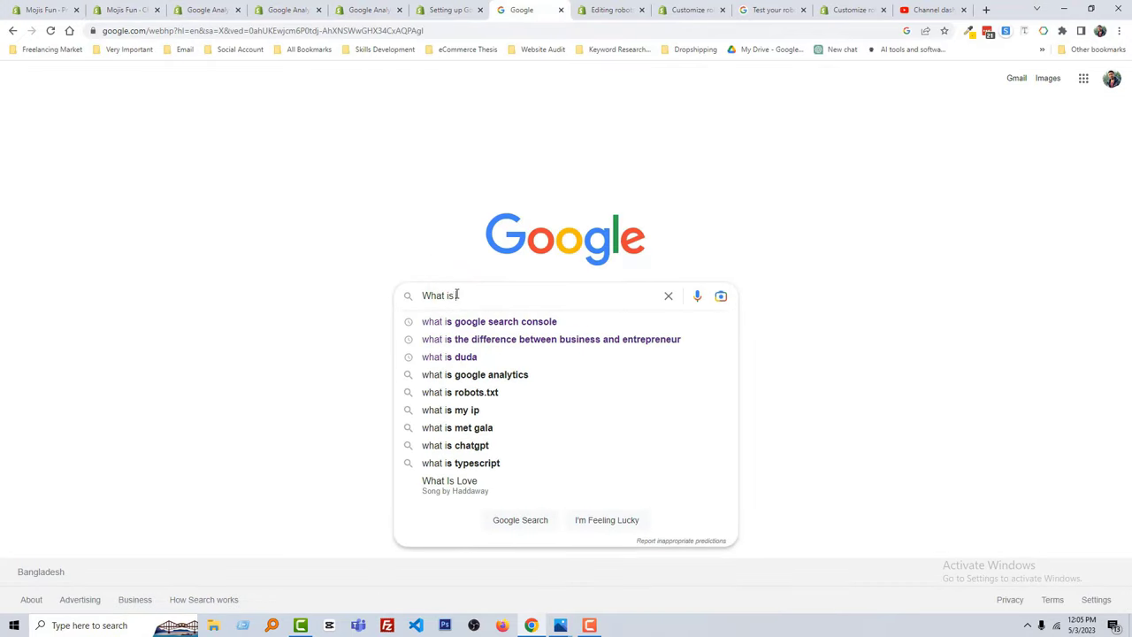
type("robot.t")
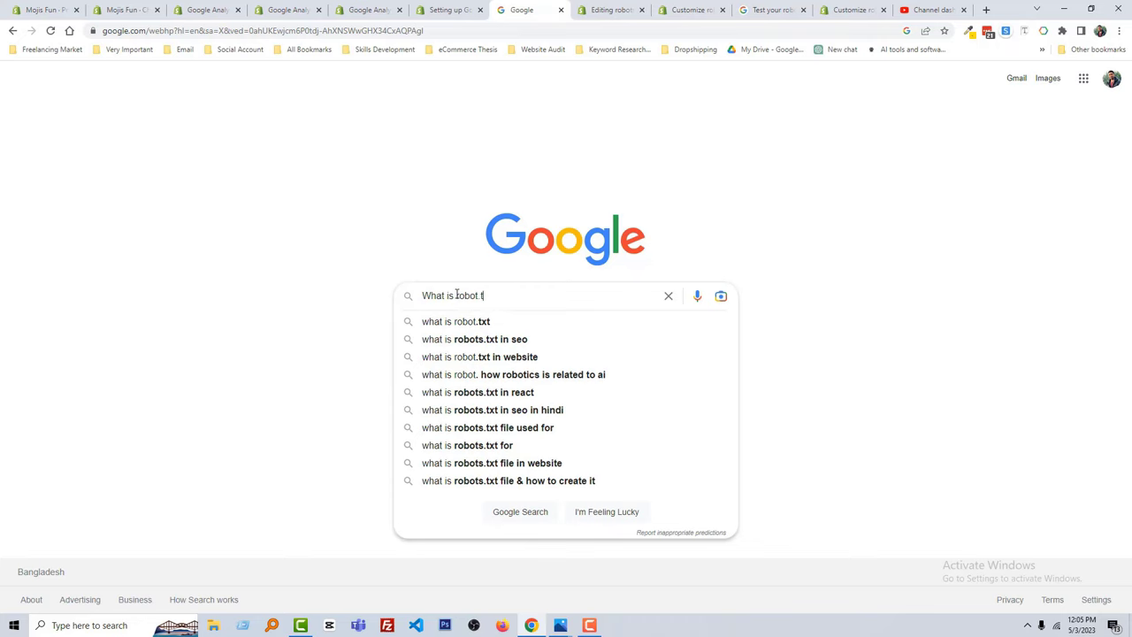
type("xt")
key("Down")
key("Down")
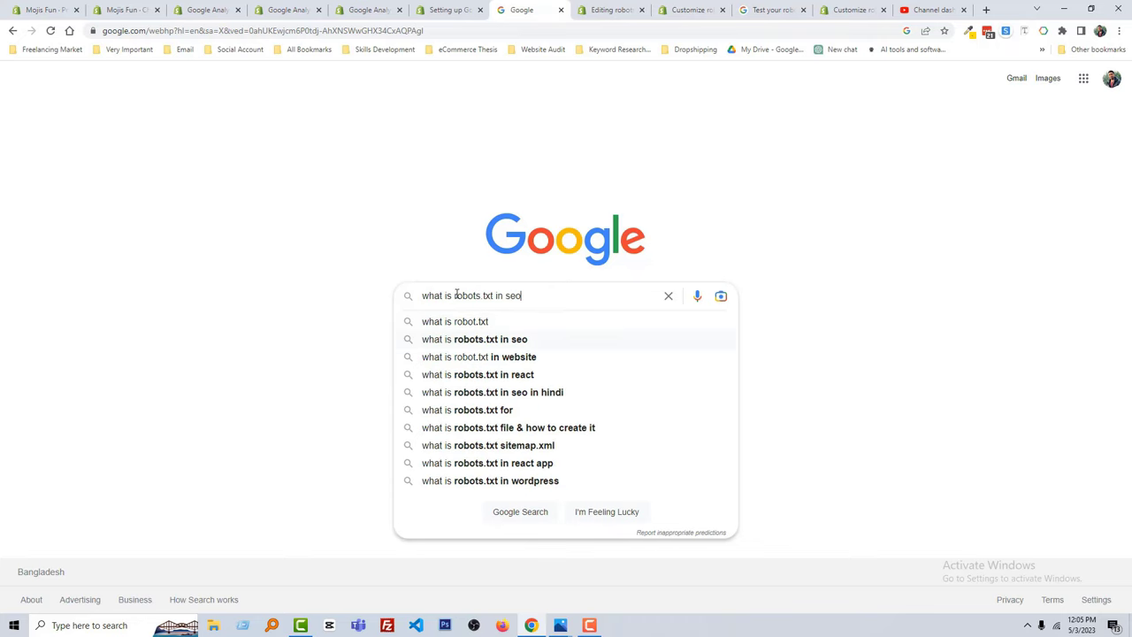
key("Return")
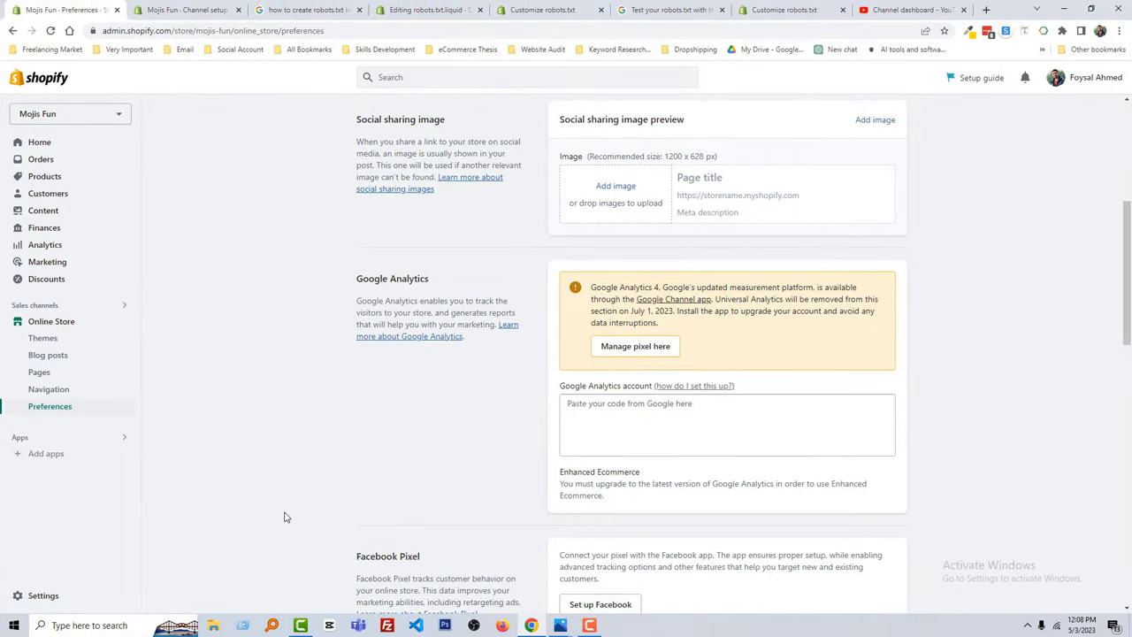
Read the Shopify Help Center article on editing robots.txt.liquid, including its overview of possible edits and the caution note
key("ctrl+4")
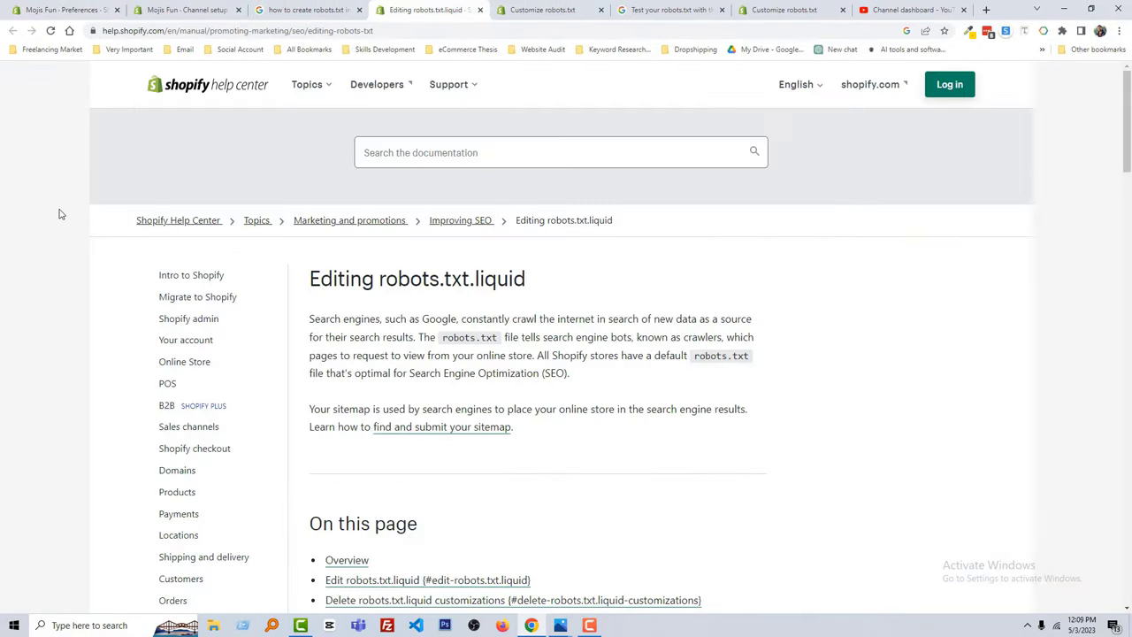
scroll(61, 214, "down", 3)
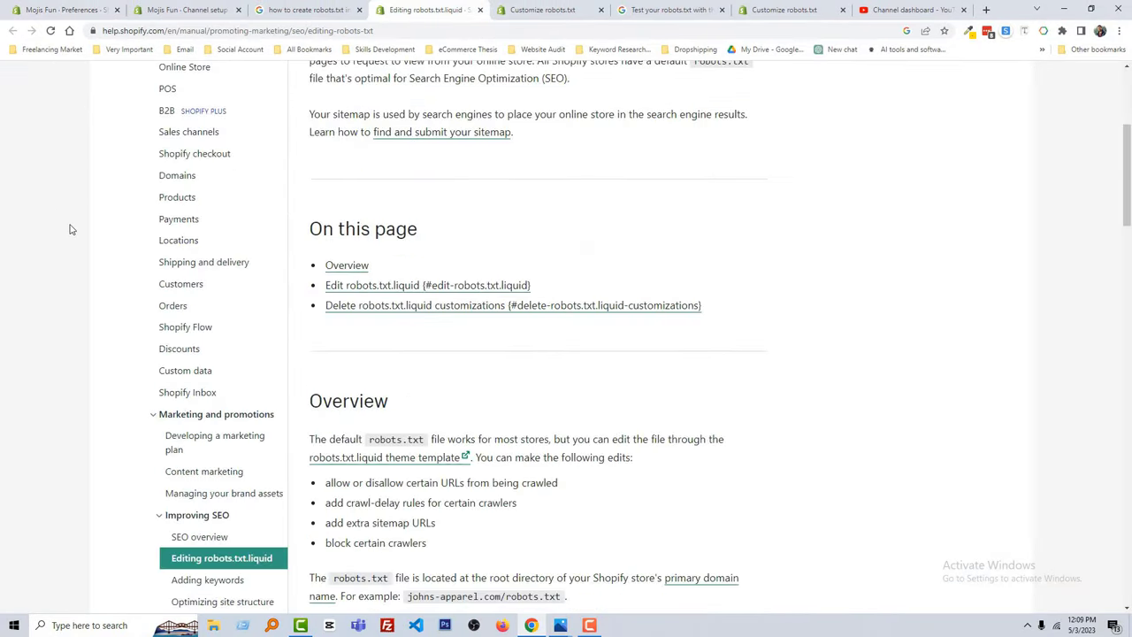
scroll(71, 229, "down", 3)
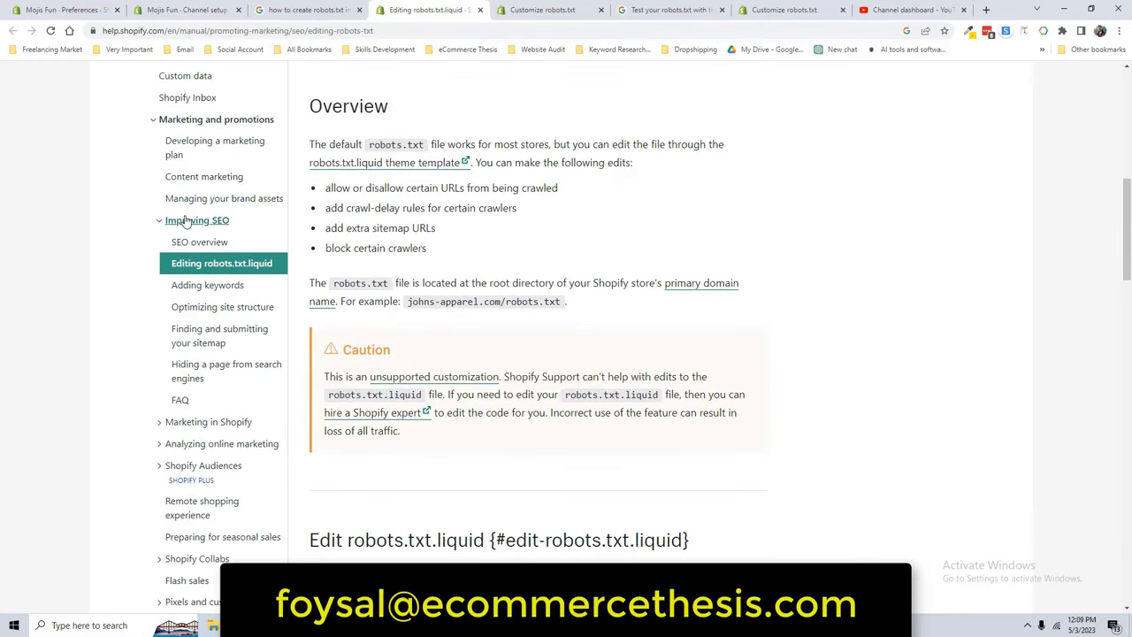
Open the code editor for the current Dawn theme in the Shopify online store
key("ctrl+1")
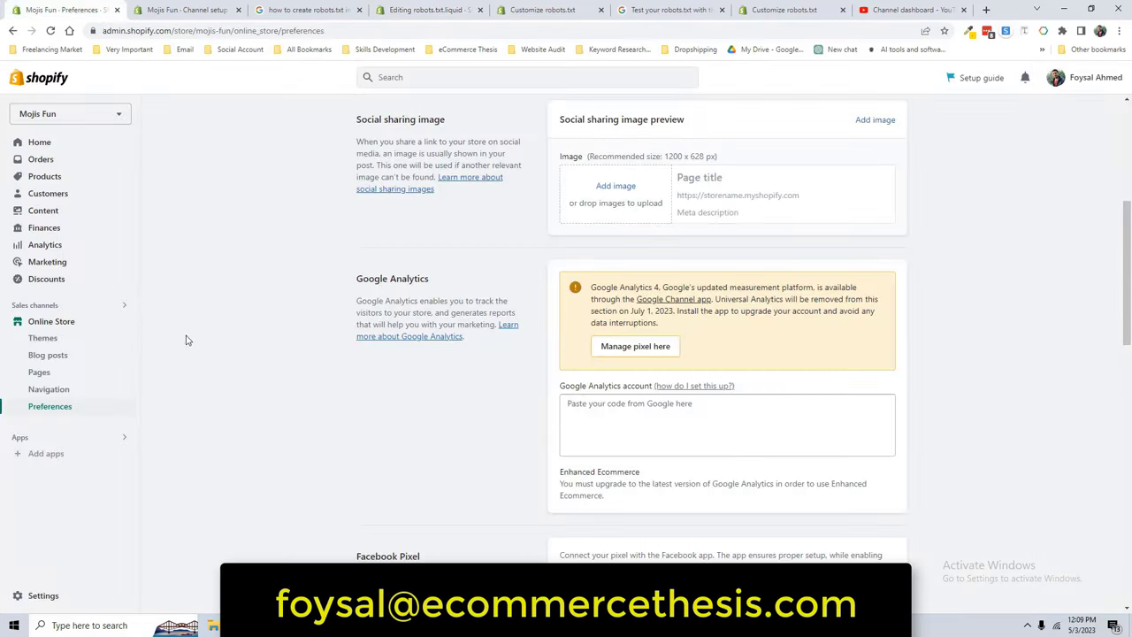
left_click(44, 326)
left_click(741, 419)
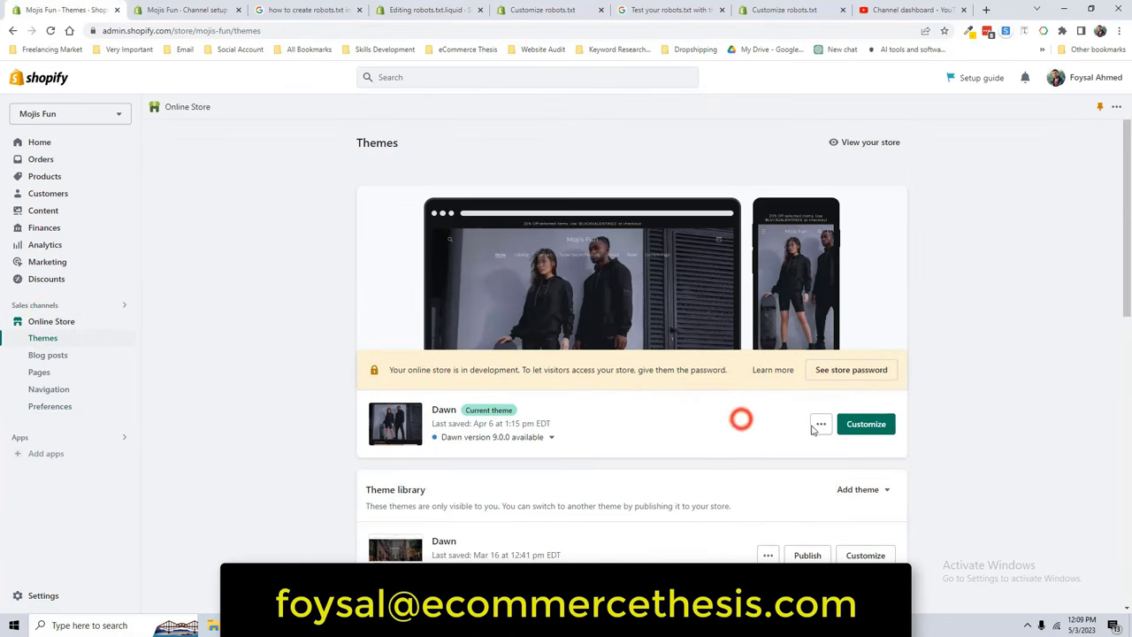
left_click(821, 425)
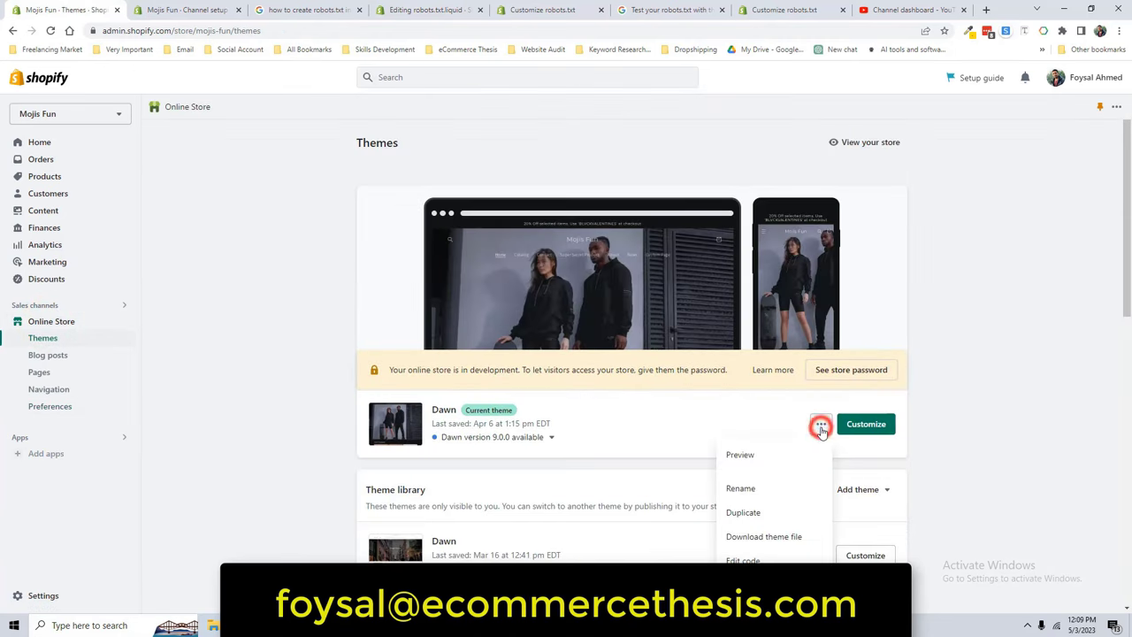
left_click(765, 560)
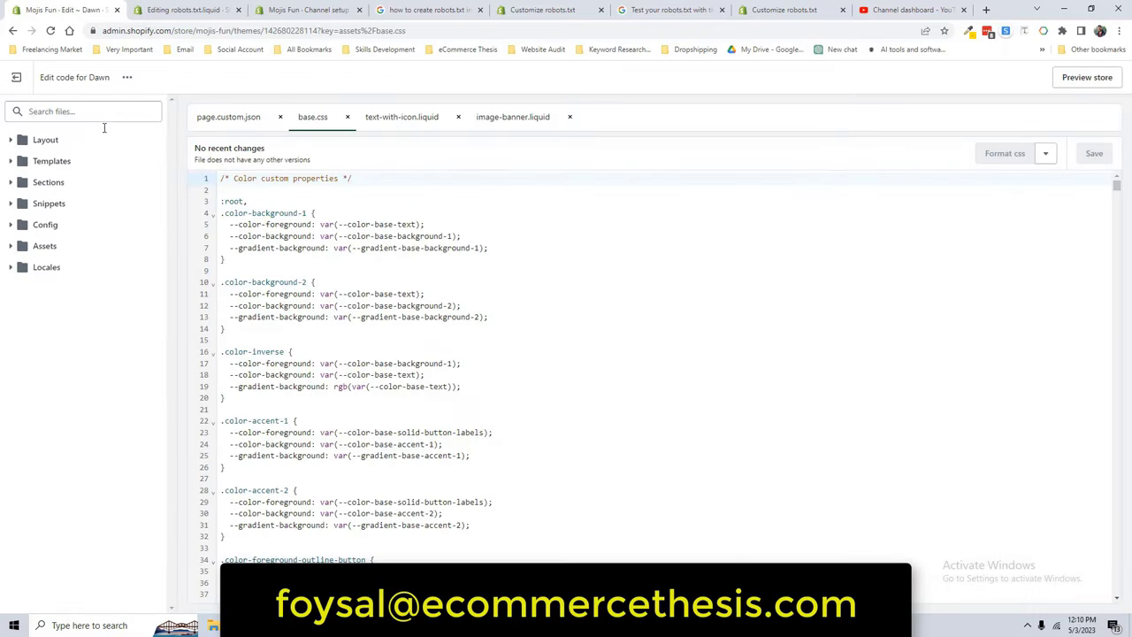
Add a new robots.txt template to the Dawn theme's templates
left_click(10, 161)
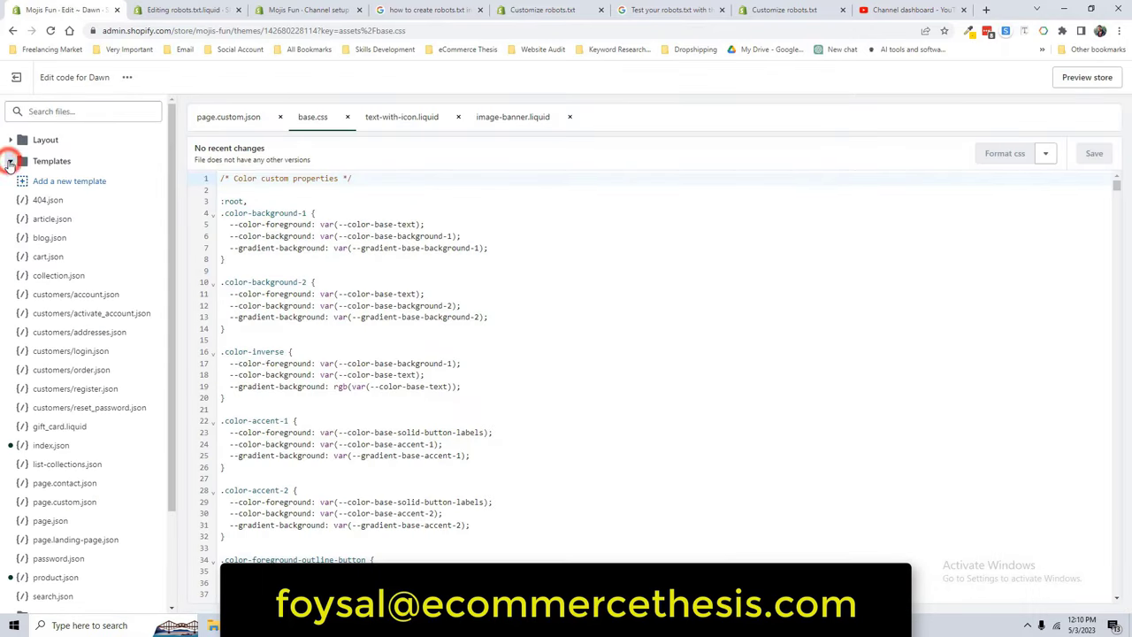
left_click(91, 181)
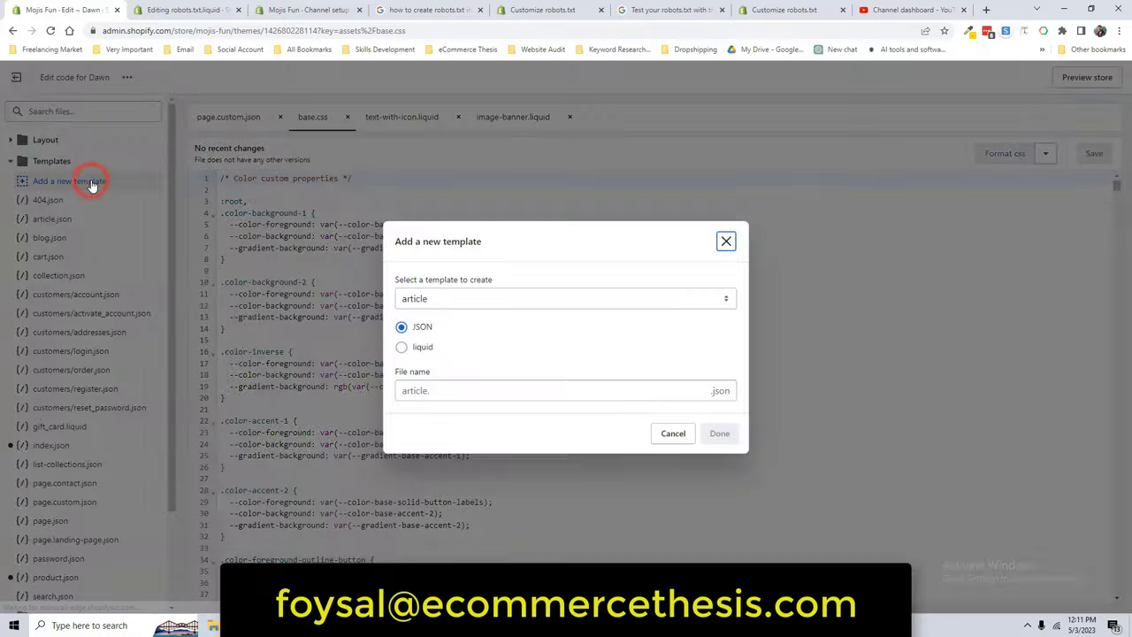
left_click(485, 299)
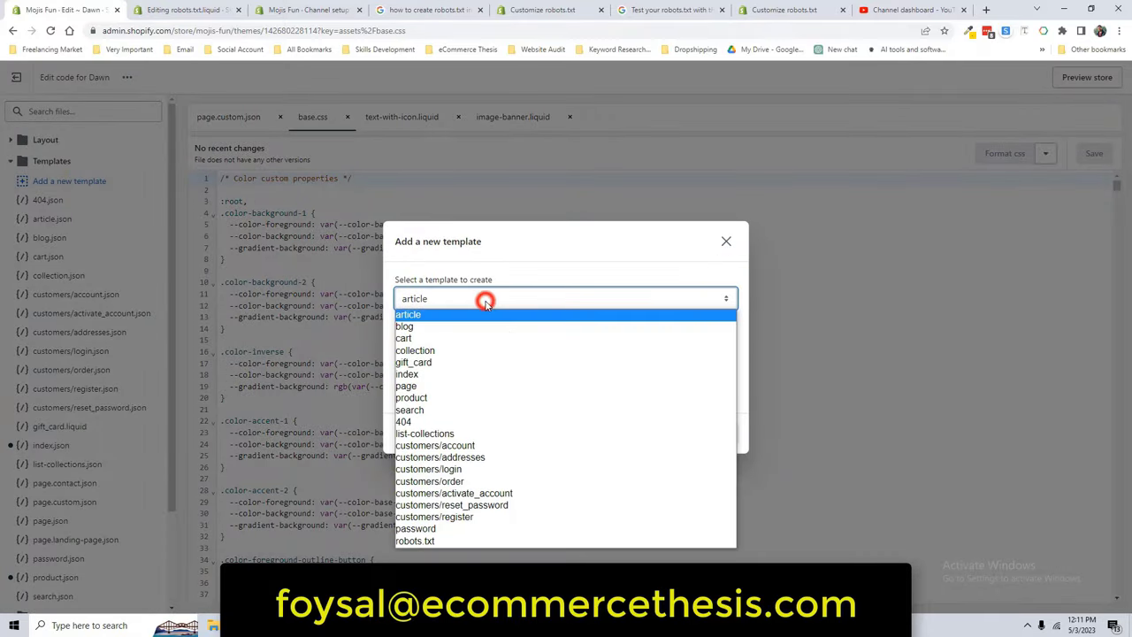
left_click(475, 540)
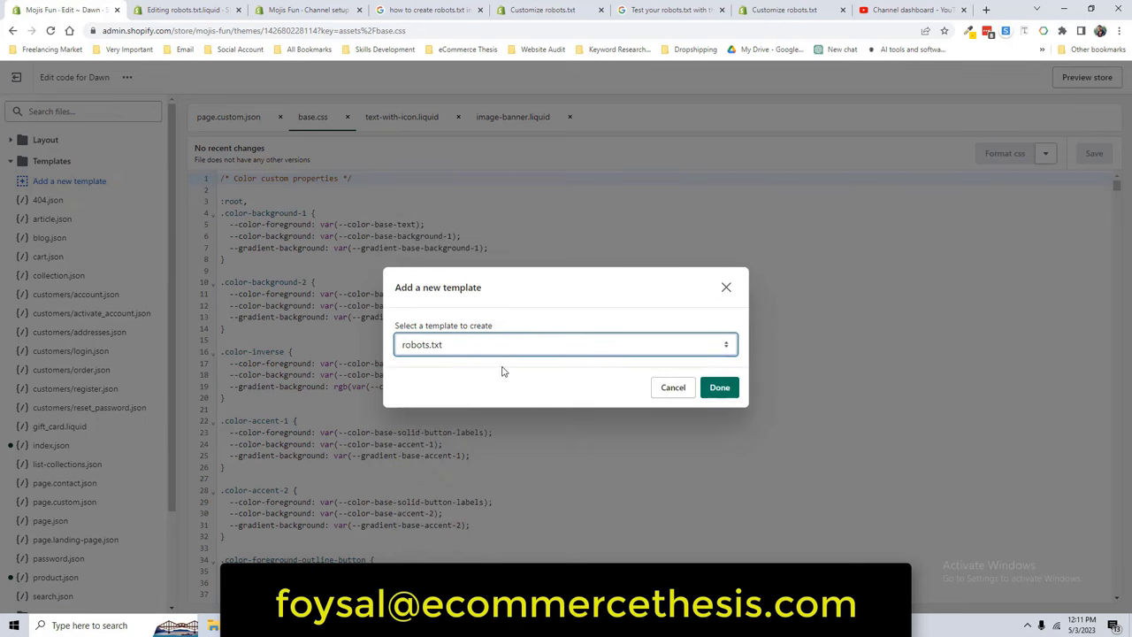
left_click(719, 389)
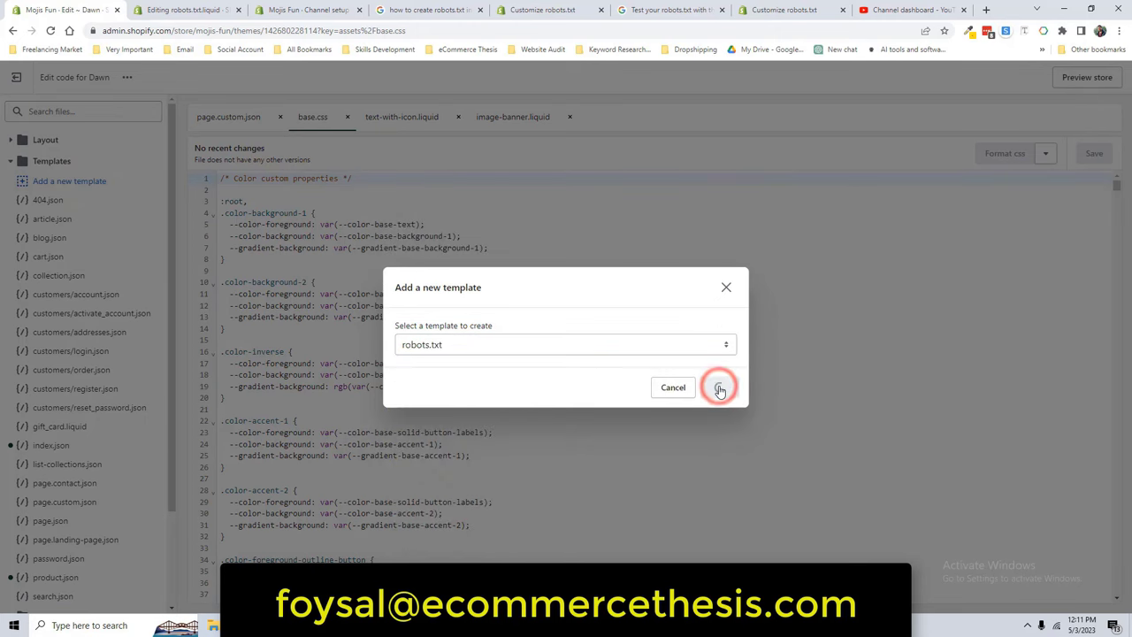
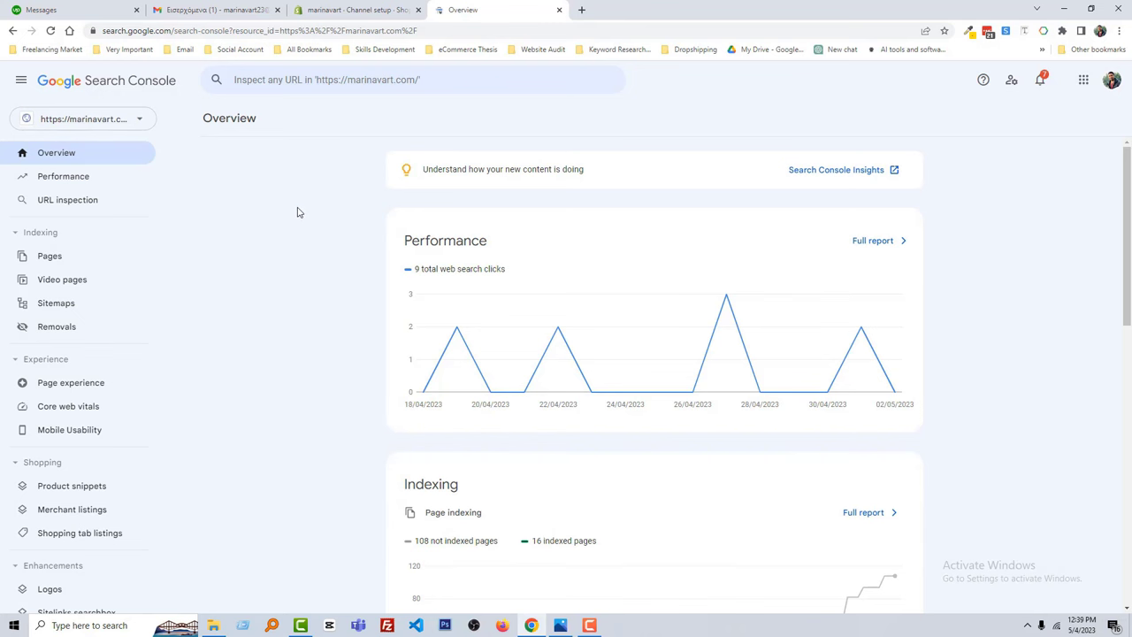
Review the performance, indexing, experience, shopping and enhancements sections of the Google Search Console overview
scroll(298, 212, "down", 1)
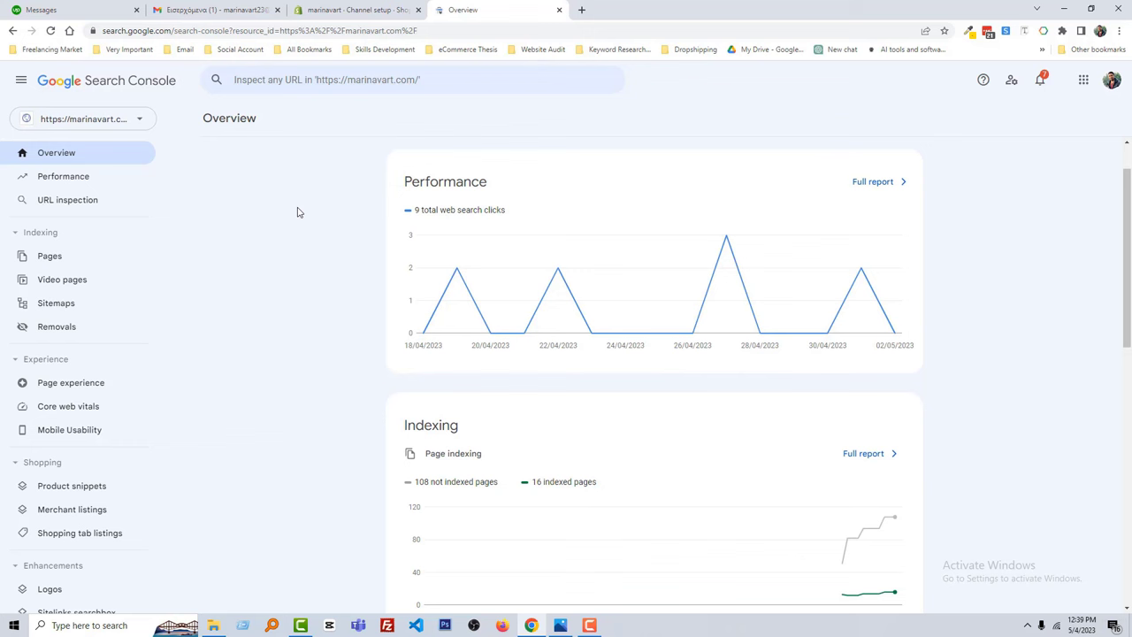
scroll(297, 213, "up", 1)
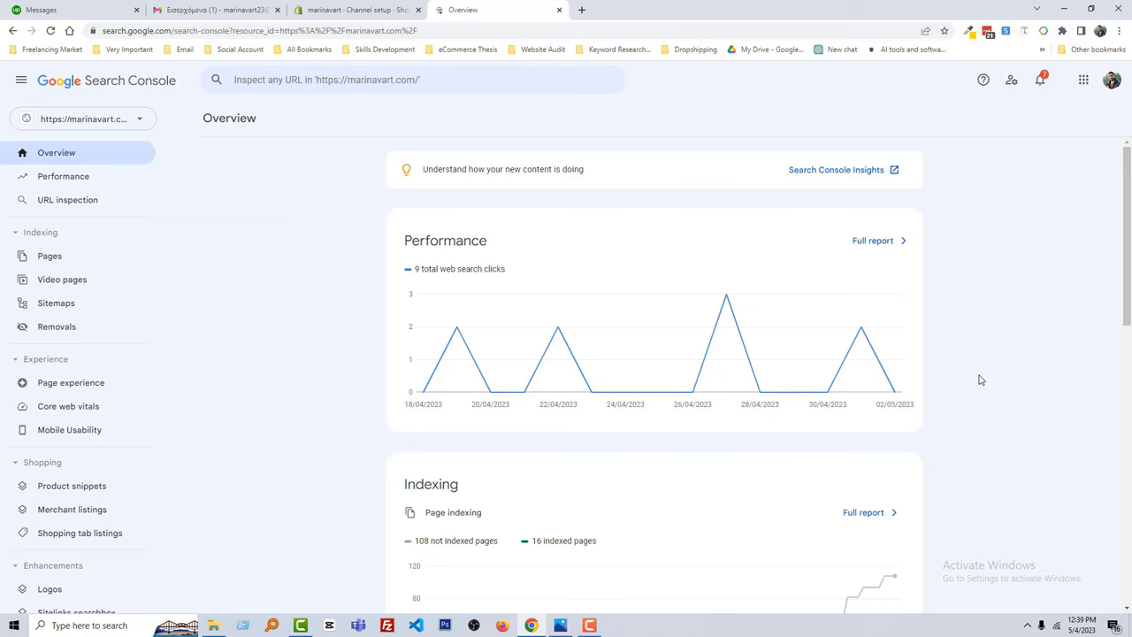
scroll(980, 380, "down", 2)
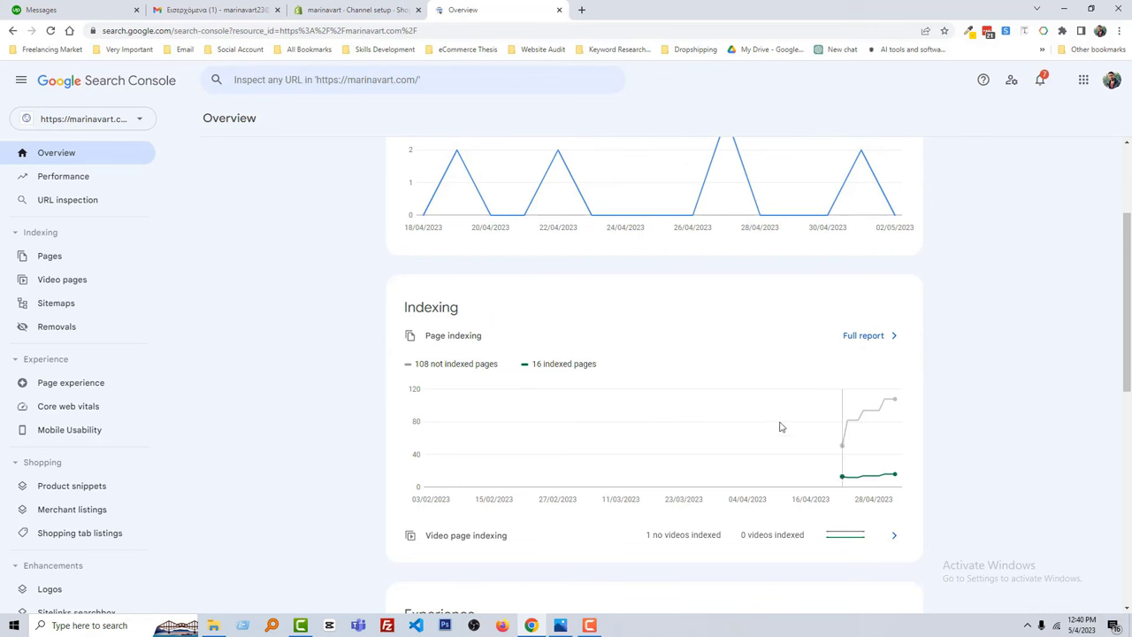
scroll(708, 530, "down", 1)
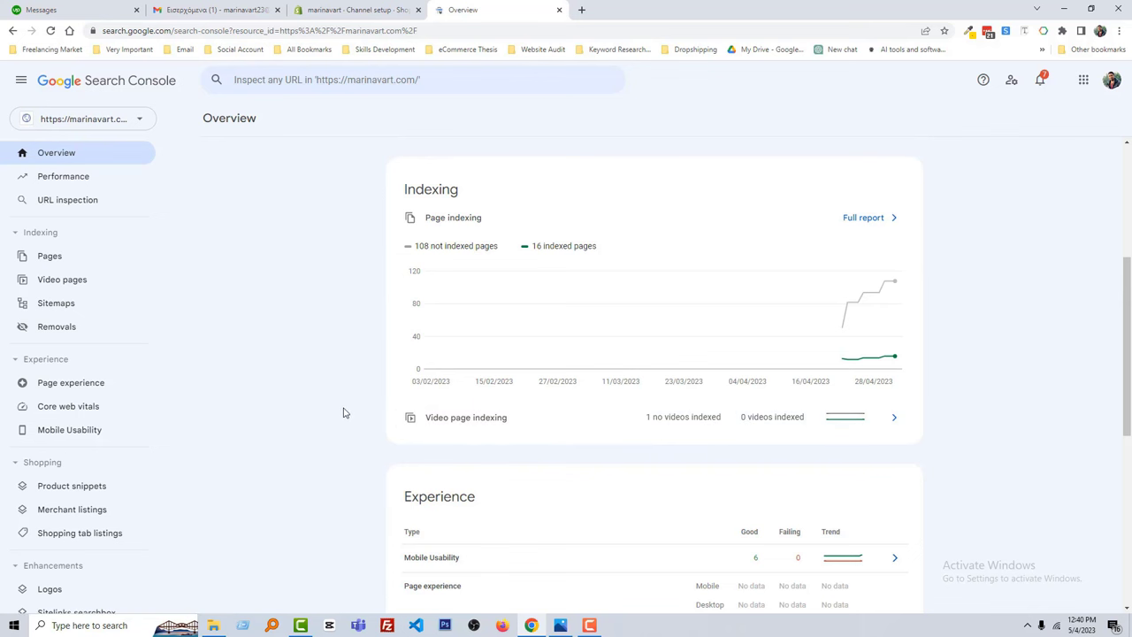
scroll(344, 413, "down", 1)
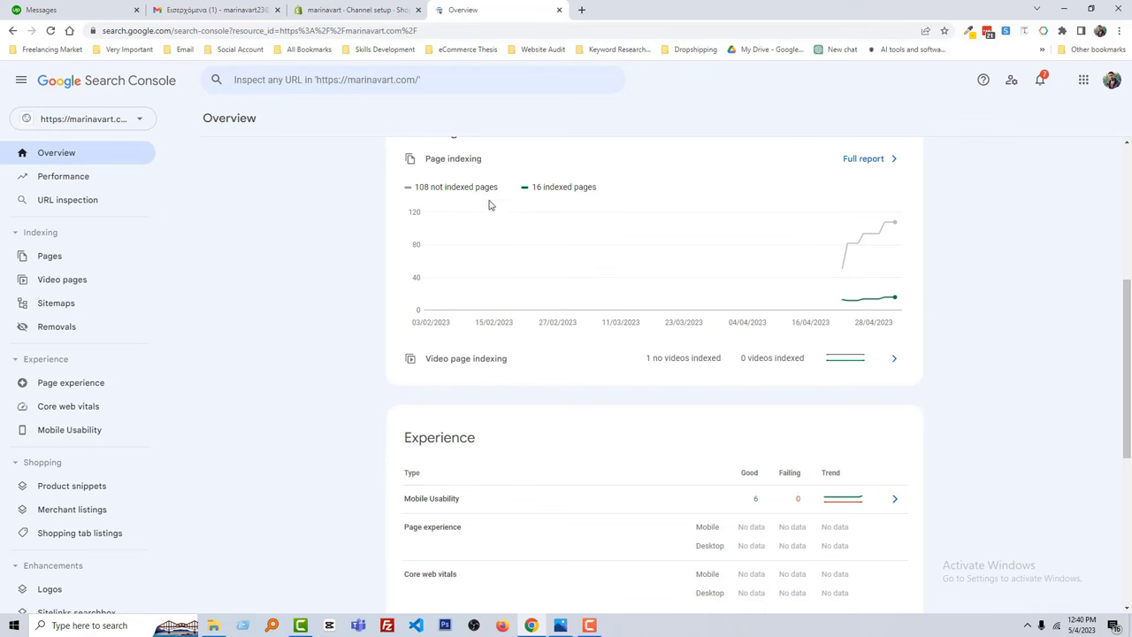
scroll(393, 412, "down", 1)
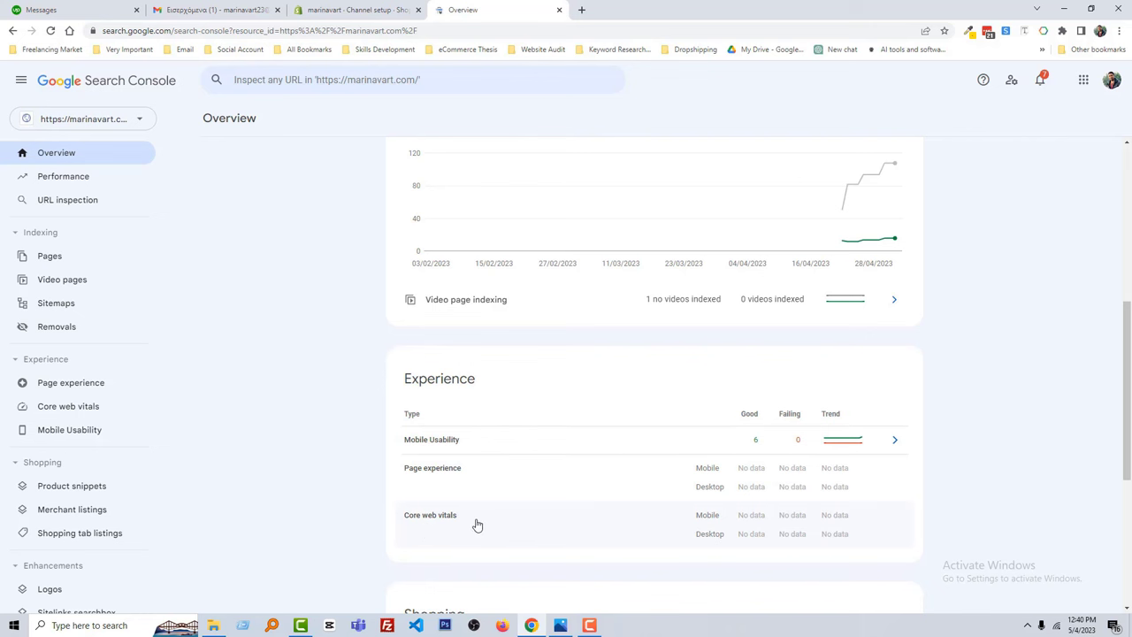
scroll(481, 525, "down", 3)
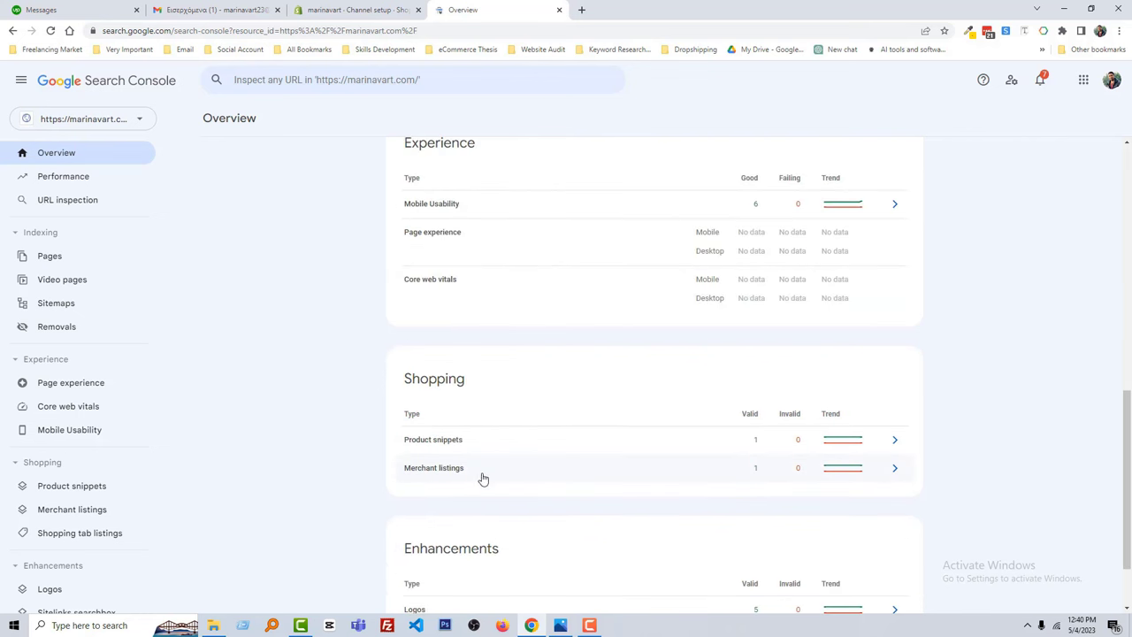
scroll(521, 473, "down", 1)
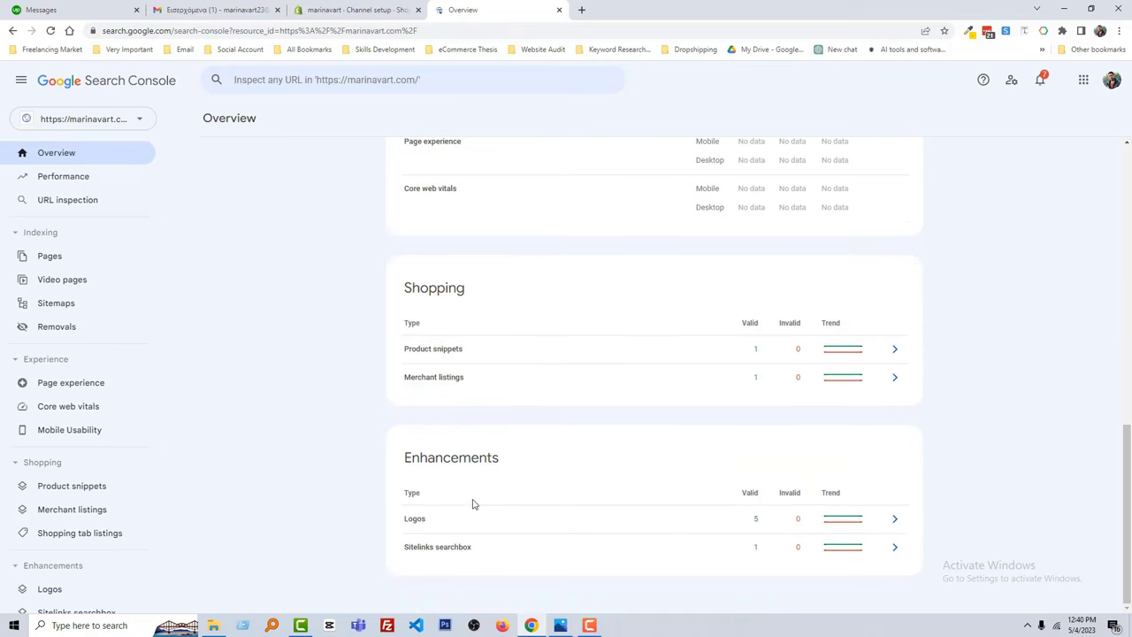
Open the search Performance report, include average position in the chart, and sort the queries by position in ascending order
left_click(78, 178)
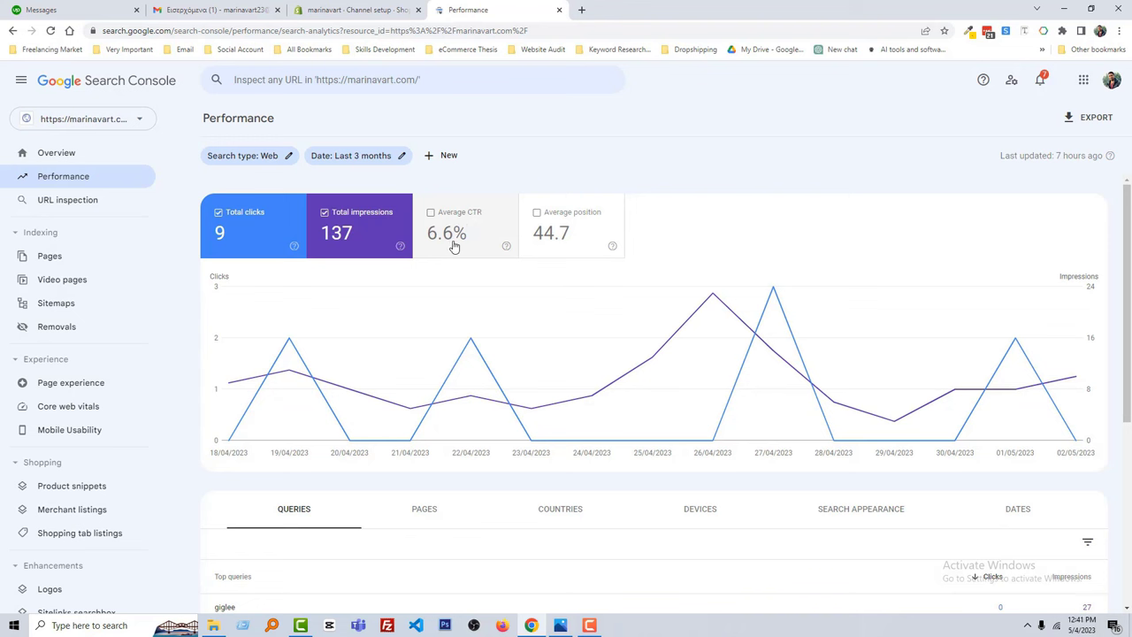
left_click(559, 246)
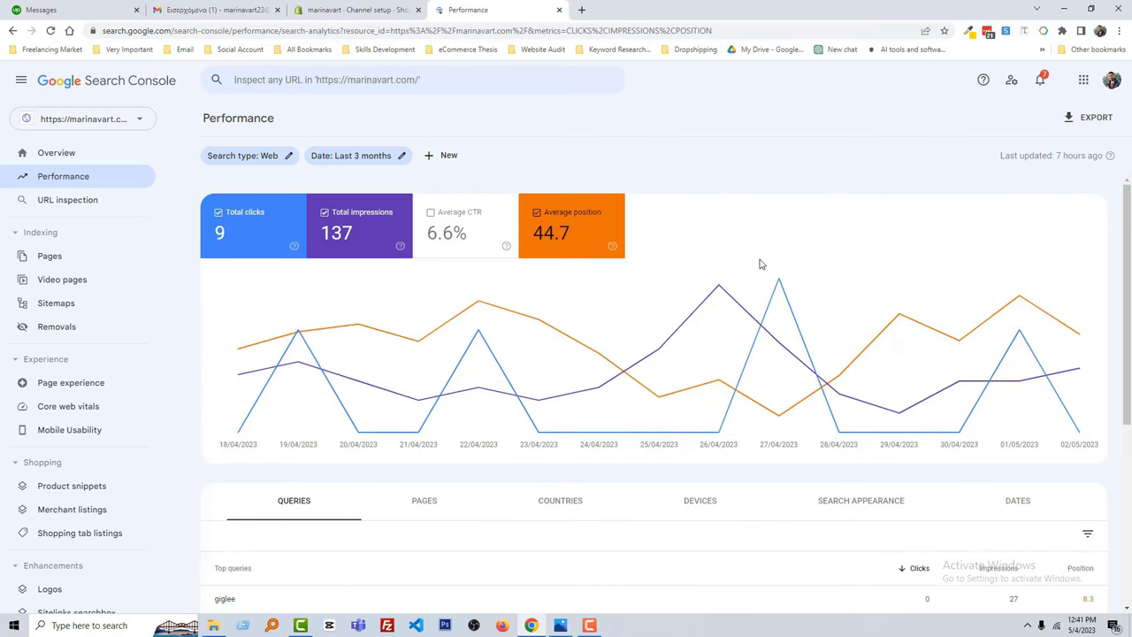
scroll(758, 263, "down", 3)
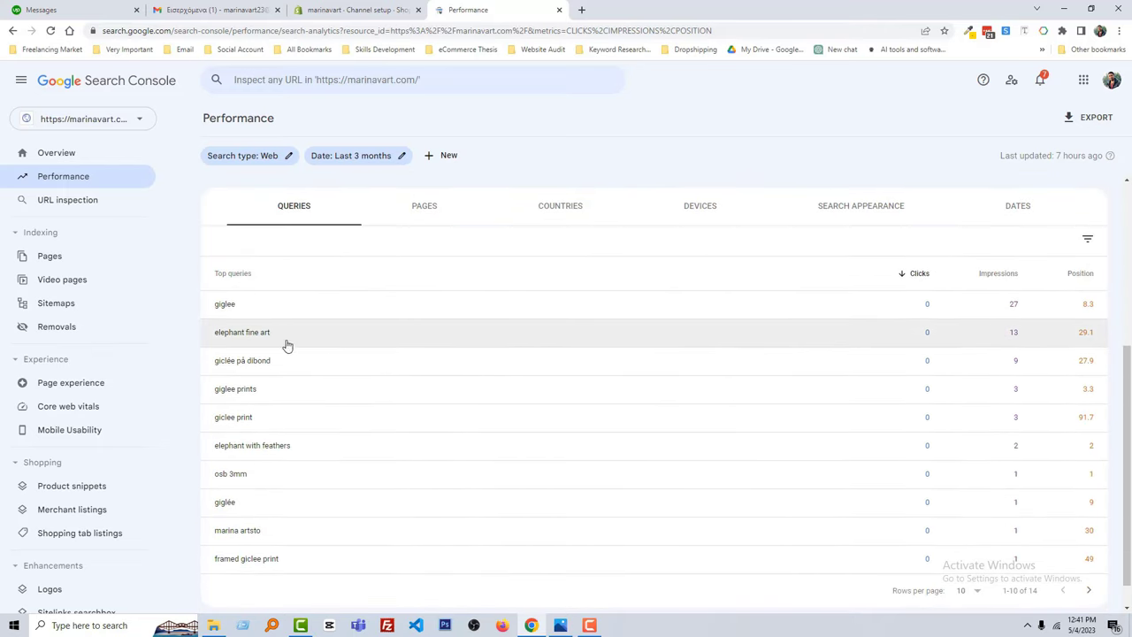
scroll(345, 529, "down", 1)
left_click(1083, 247)
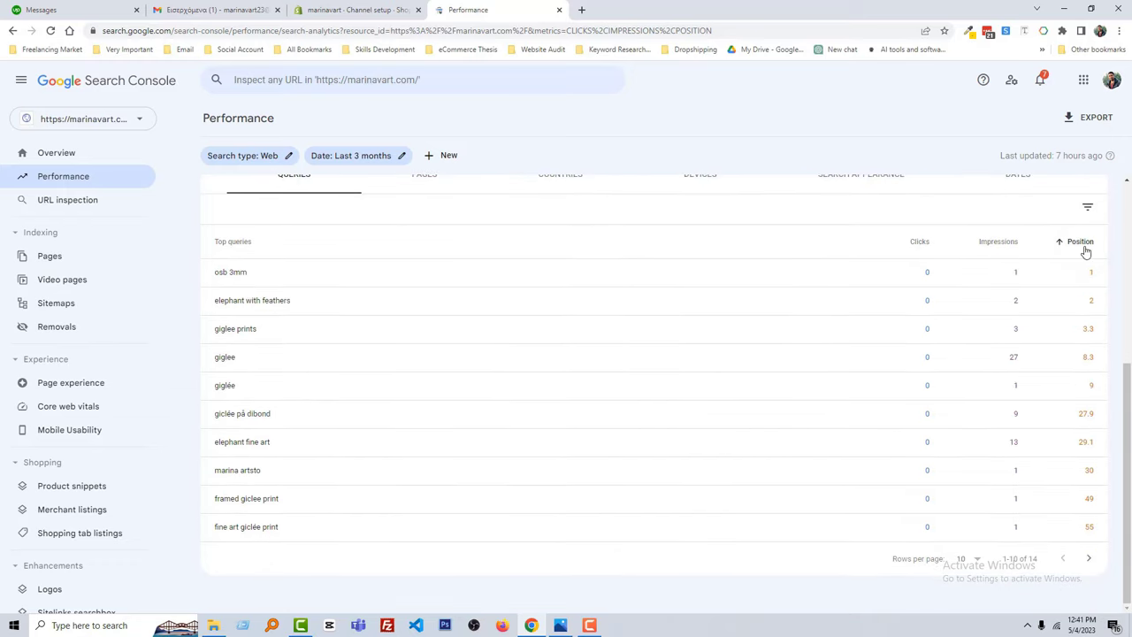
left_click(1083, 247)
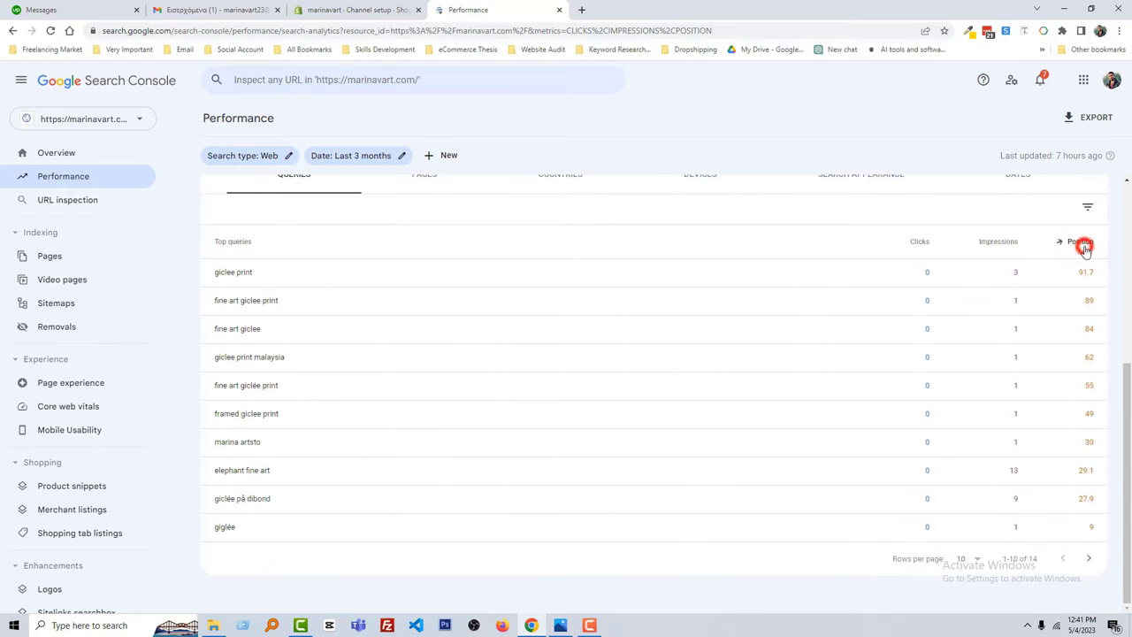
left_click(1083, 248)
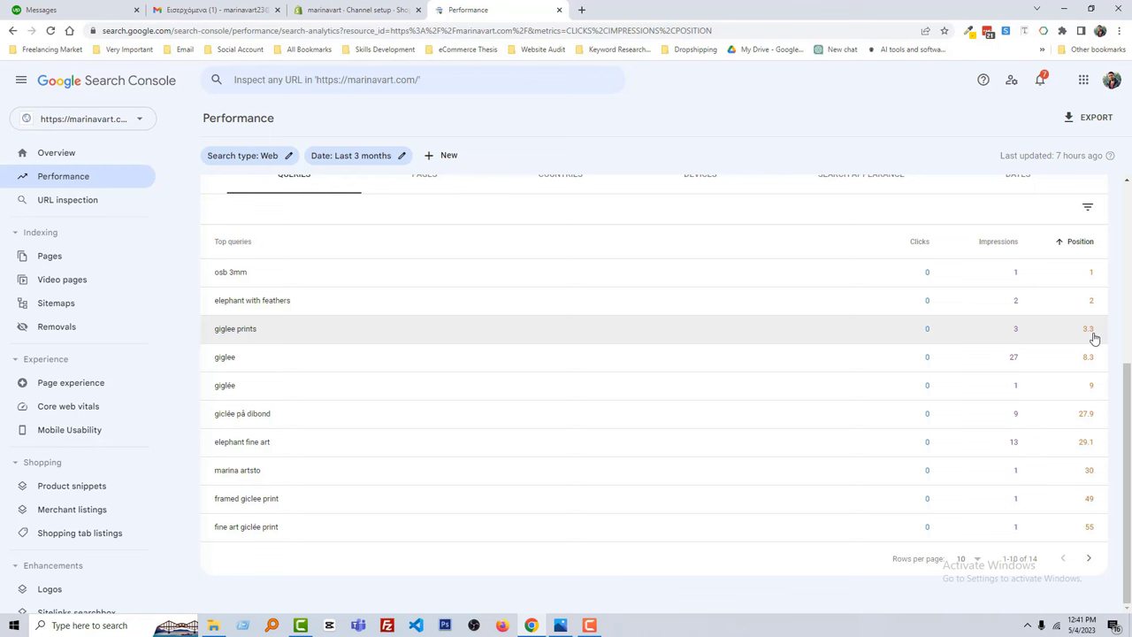
scroll(380, 394, "up", 4)
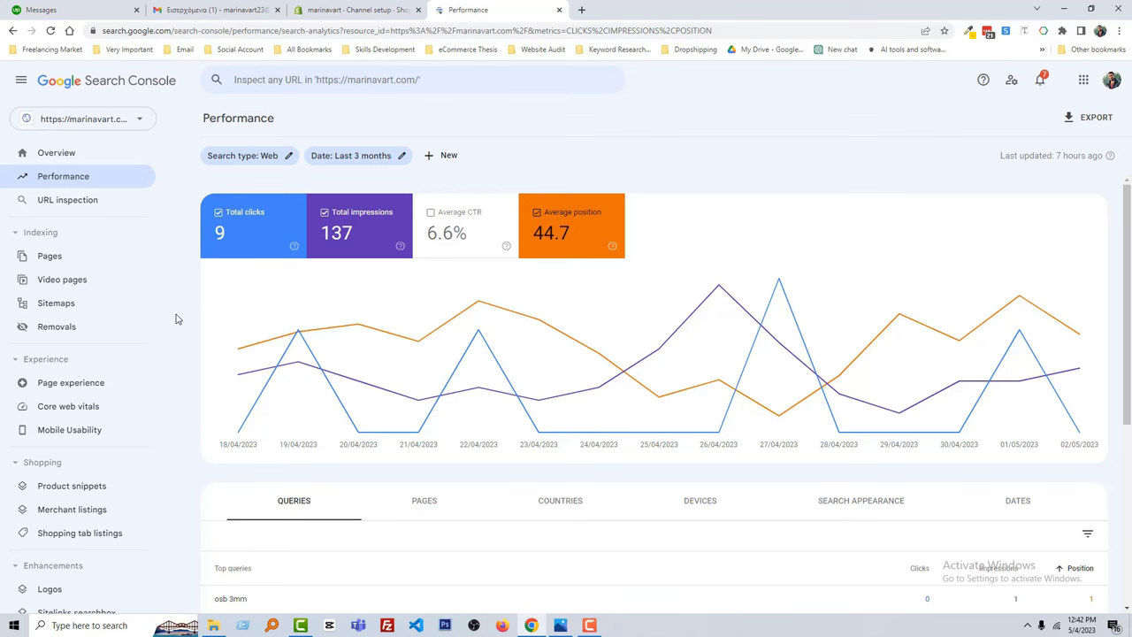
Open the Page indexing report and examine the reasons why pages aren't indexed
left_click(88, 257)
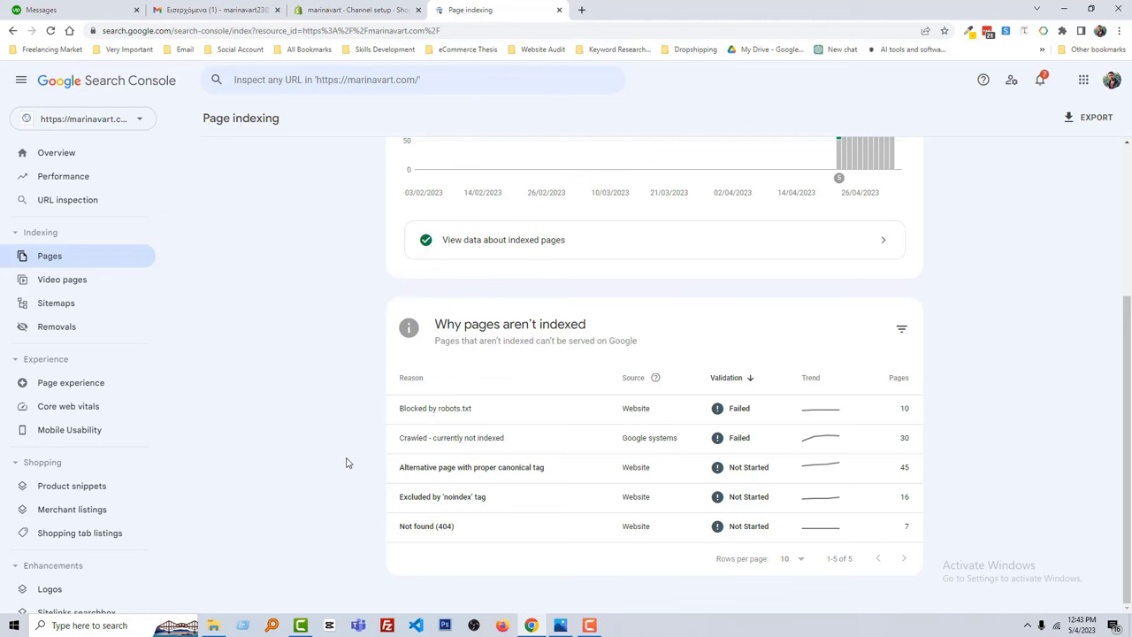
scroll(348, 456, "up", 1)
scroll(351, 452, "down", 1)
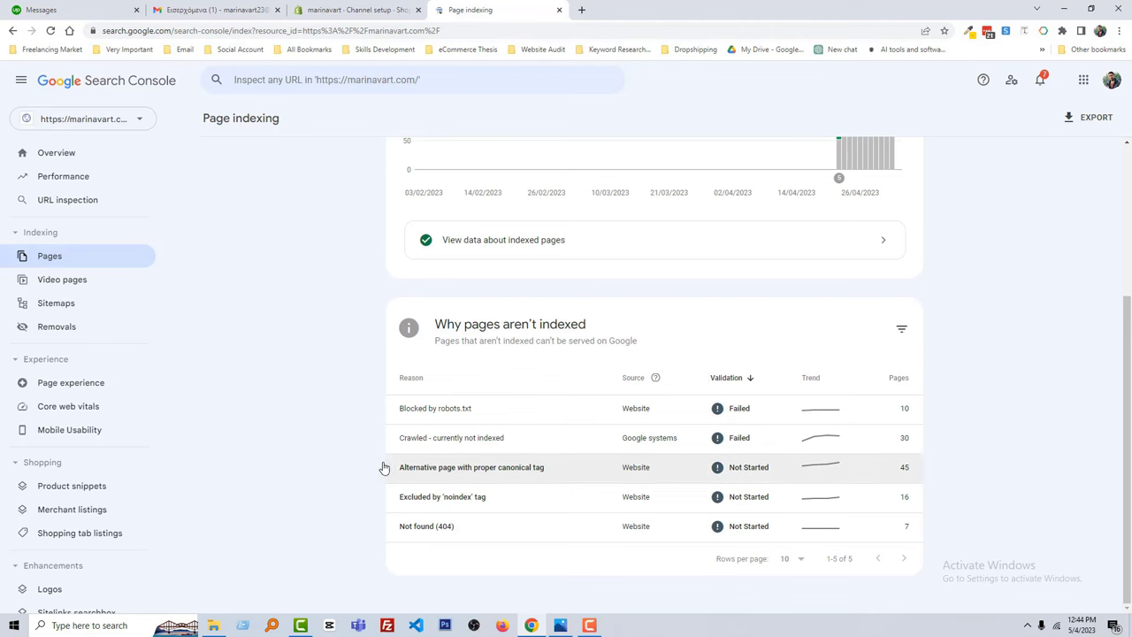
Review the video page indexing report and why videos aren't indexed, then the submitted sitemaps and removal requests
left_click(77, 279)
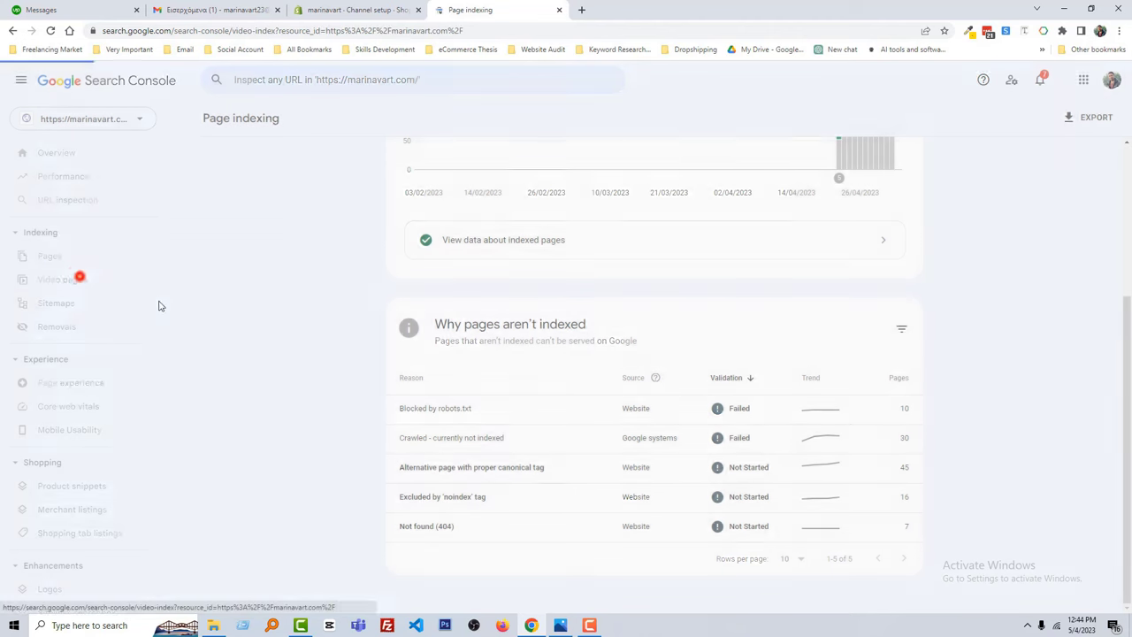
scroll(425, 236, "down", 1)
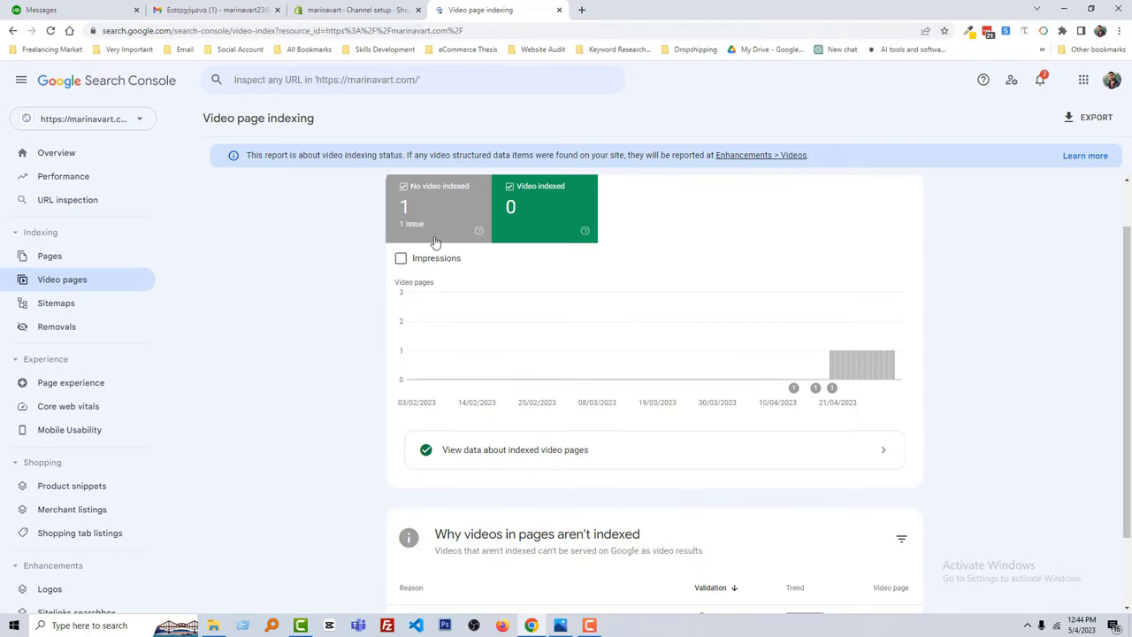
scroll(459, 277, "up", 1)
scroll(460, 277, "down", 2)
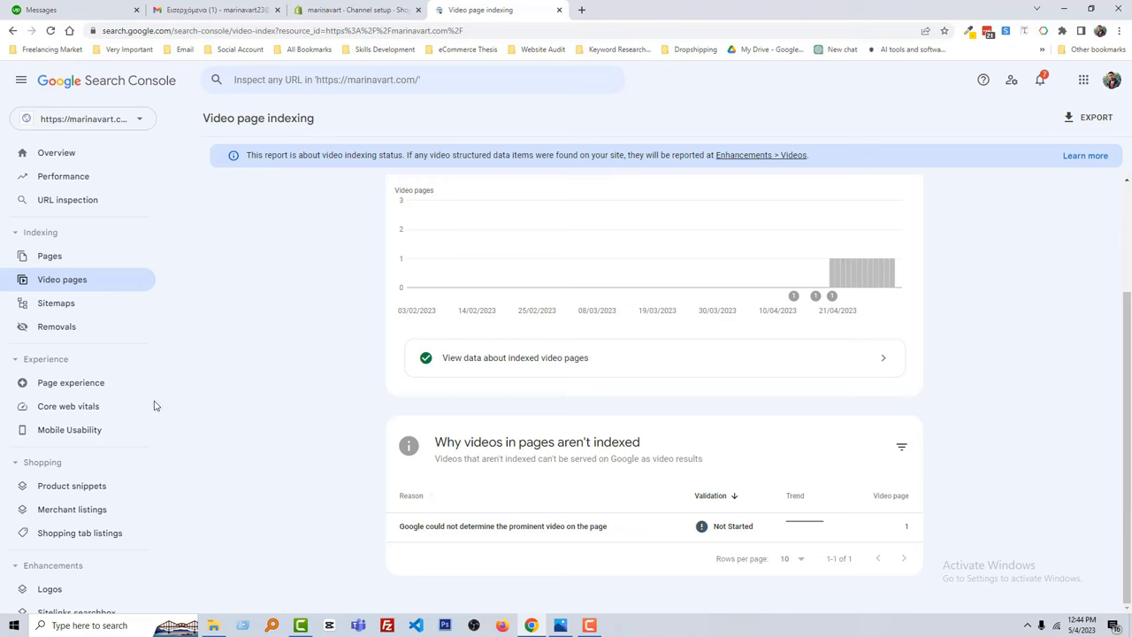
left_click(58, 303)
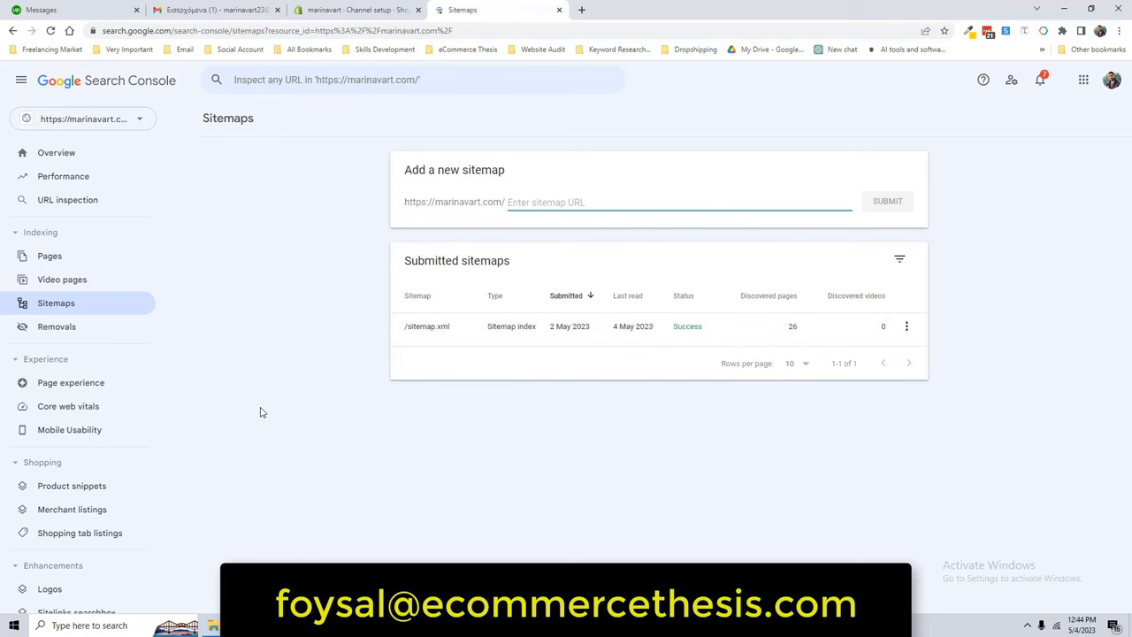
left_click(56, 326)
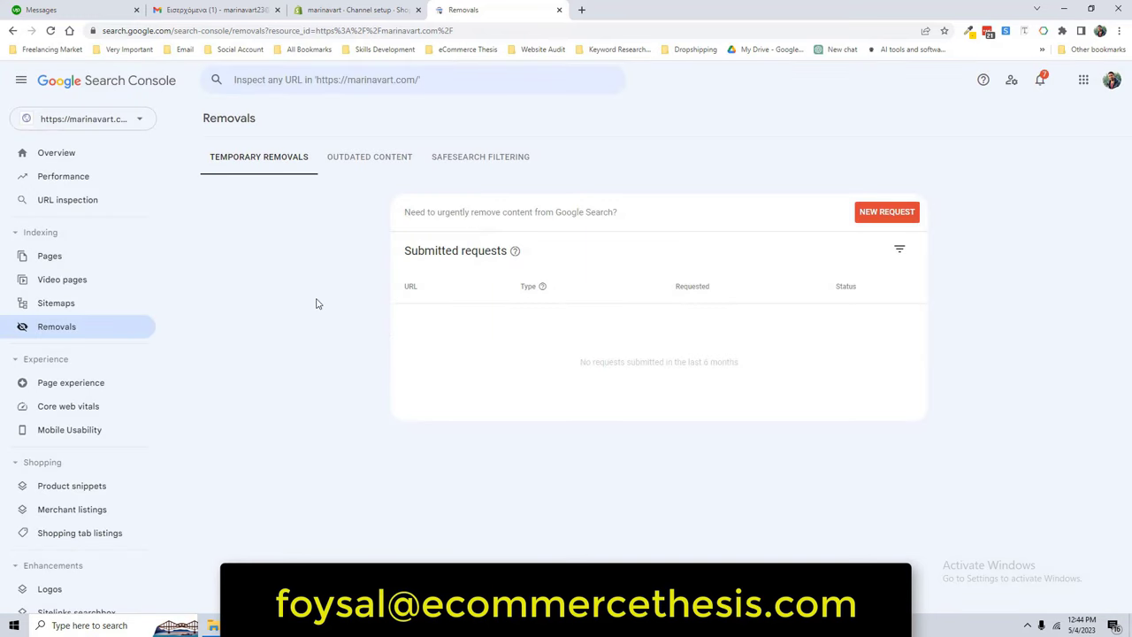
Check the page experience, core web vitals and mobile usability reports for the site
left_click(85, 386)
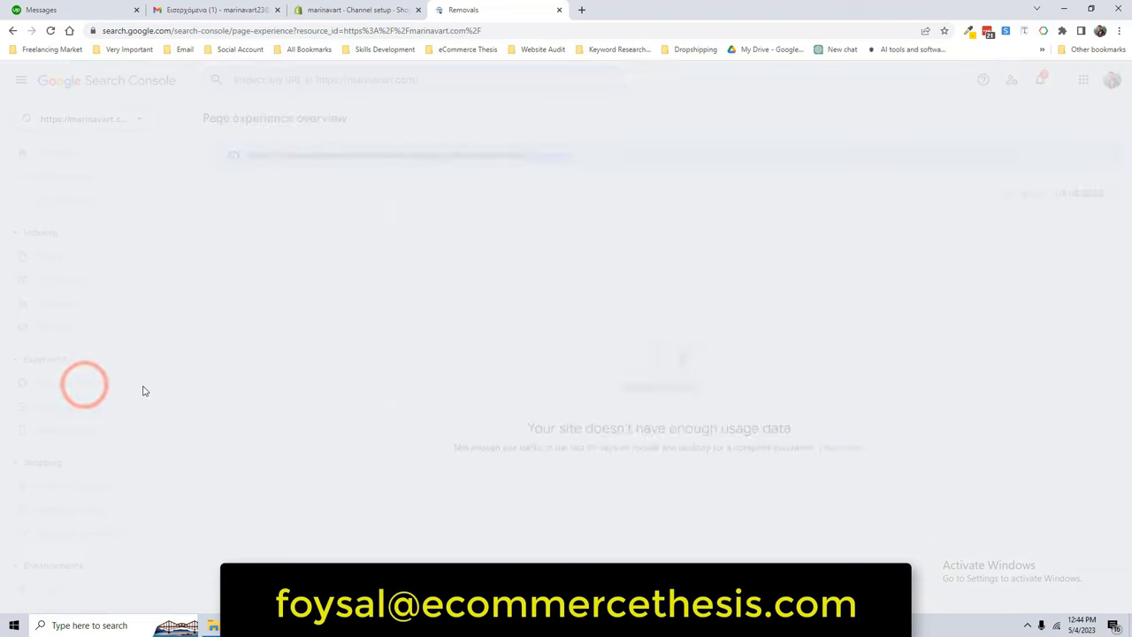
left_click(78, 410)
left_click(94, 435)
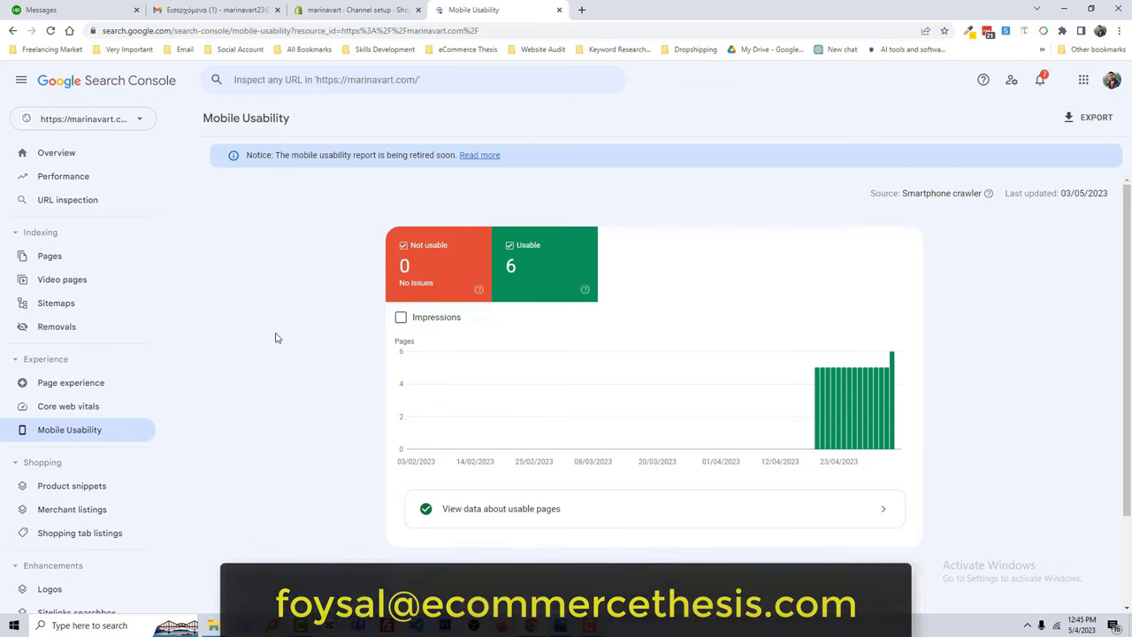
left_click(111, 411)
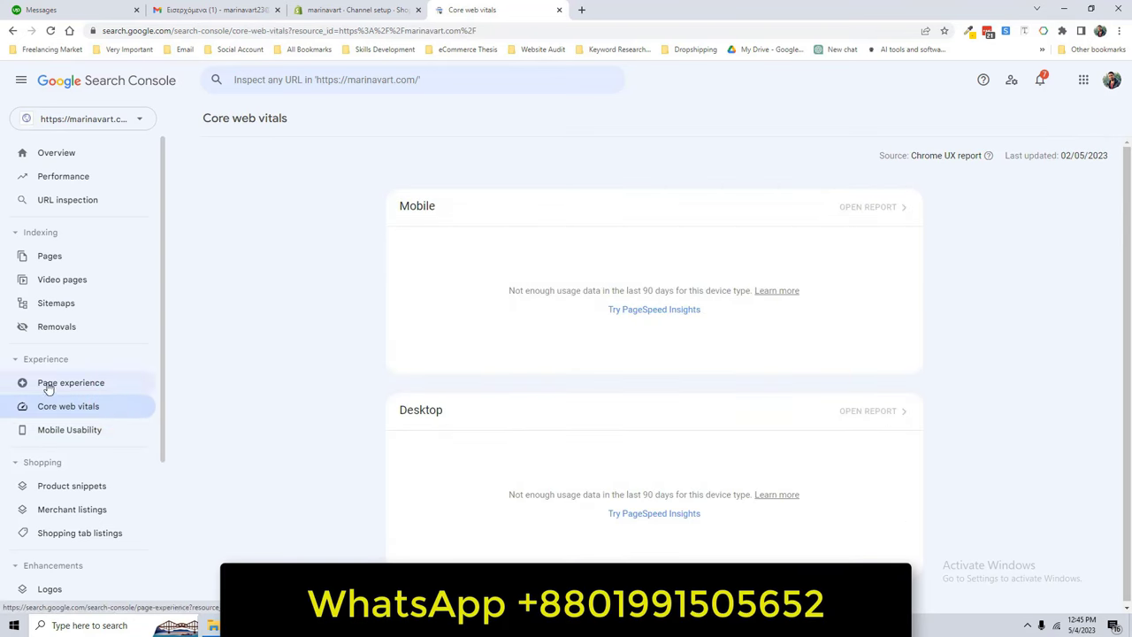
left_click(65, 430)
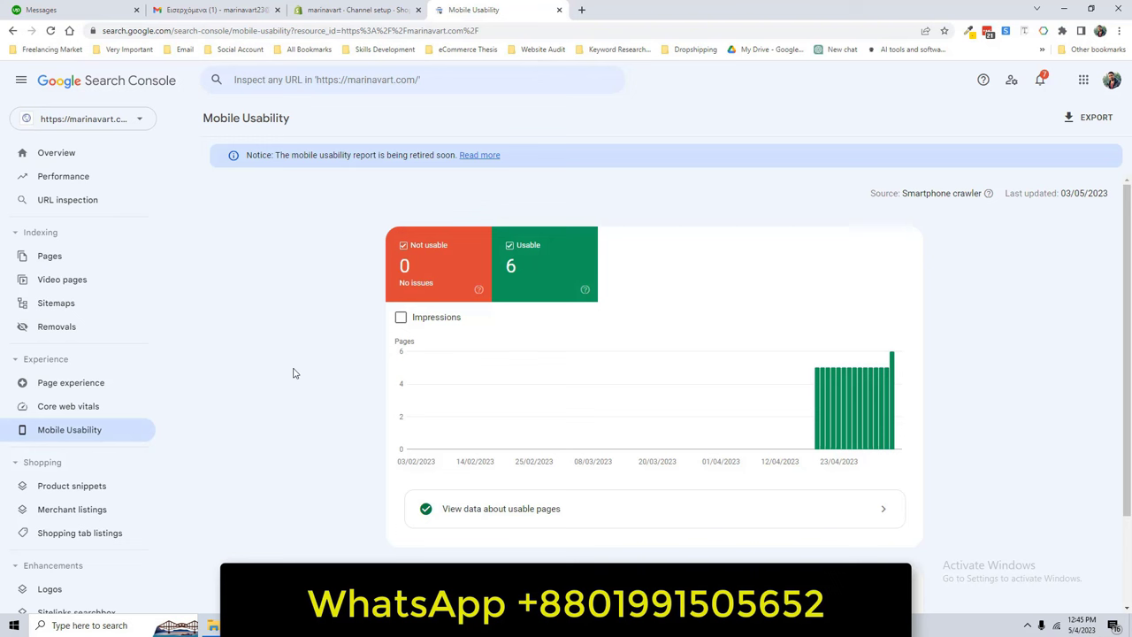
Look through the product snippets, logos and sitelinks searchbox reports
left_click(97, 486)
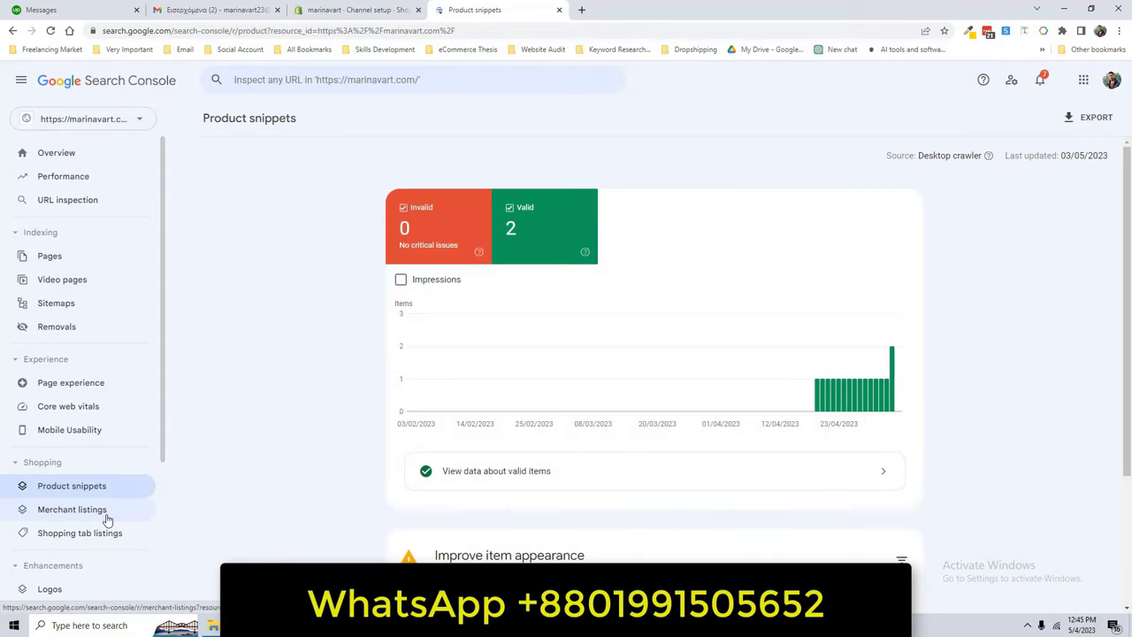
scroll(101, 526, "down", 2)
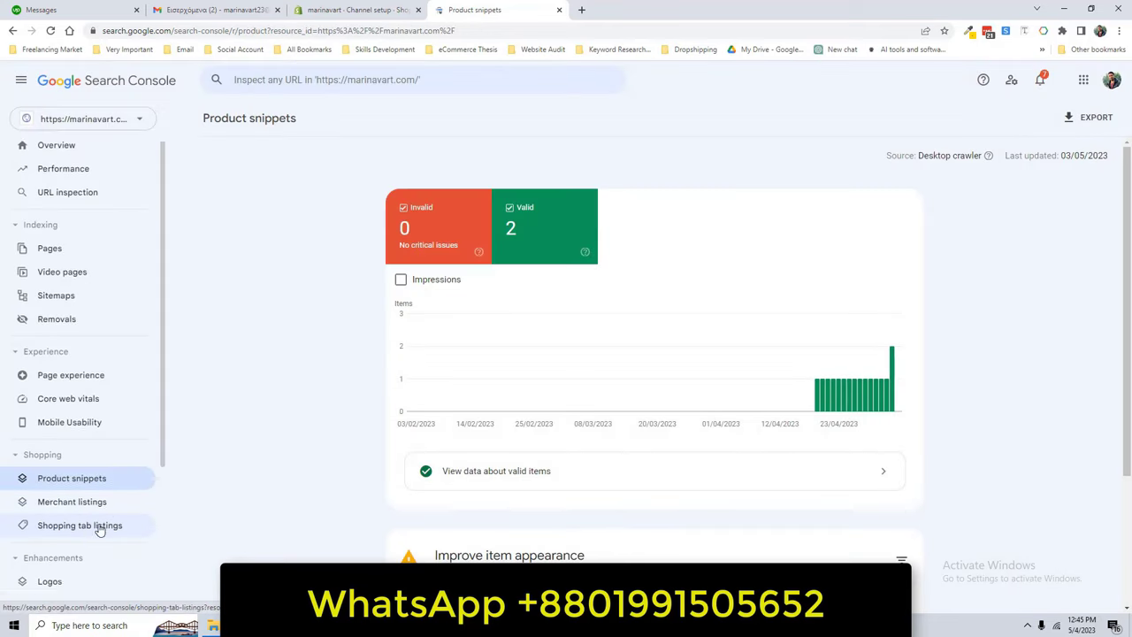
left_click(77, 473)
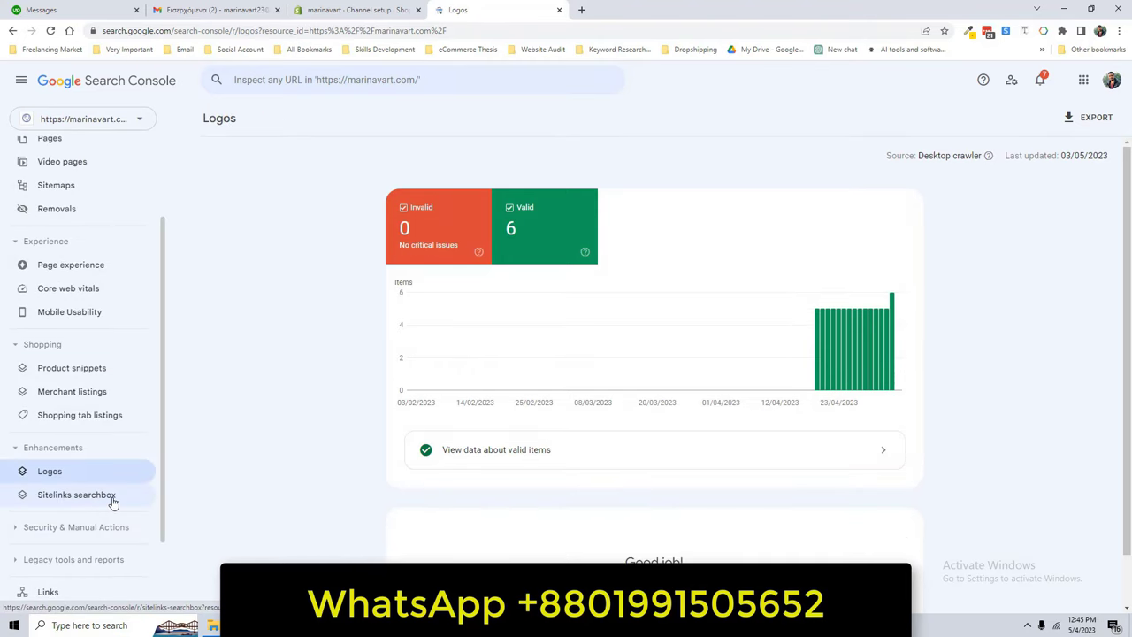
left_click(111, 495)
Check the manual actions and security issues reports, comparing against the SEO basics section of the checklist image
left_click(76, 527)
scroll(76, 495, "down", 2)
left_click(76, 409)
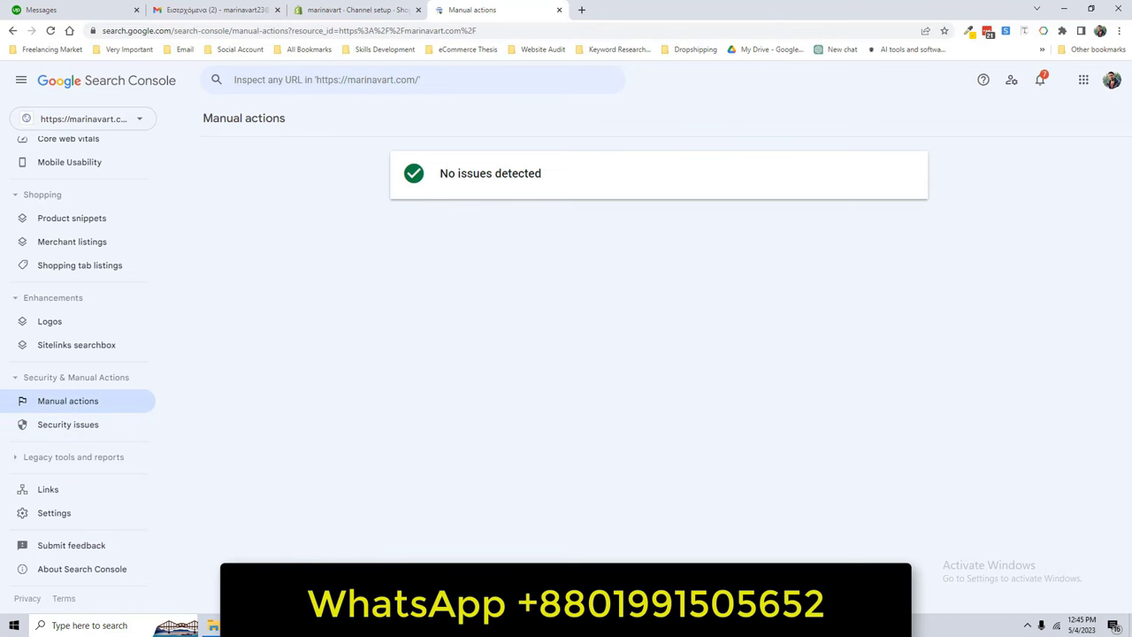
key("alt+Tab")
key("alt+Tab")
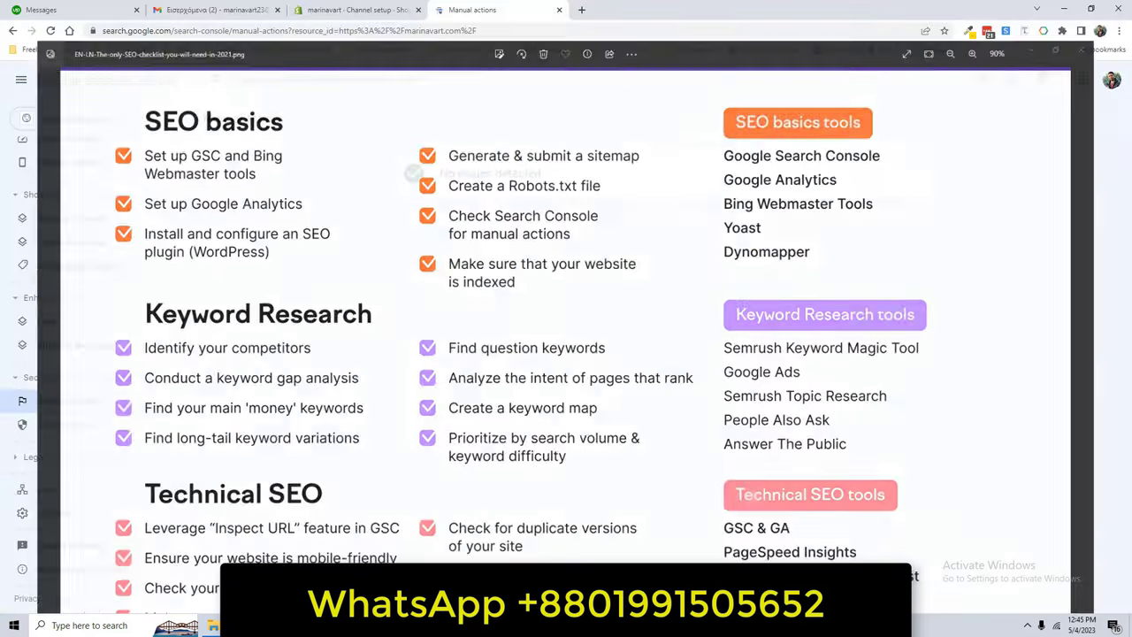
left_click(67, 428)
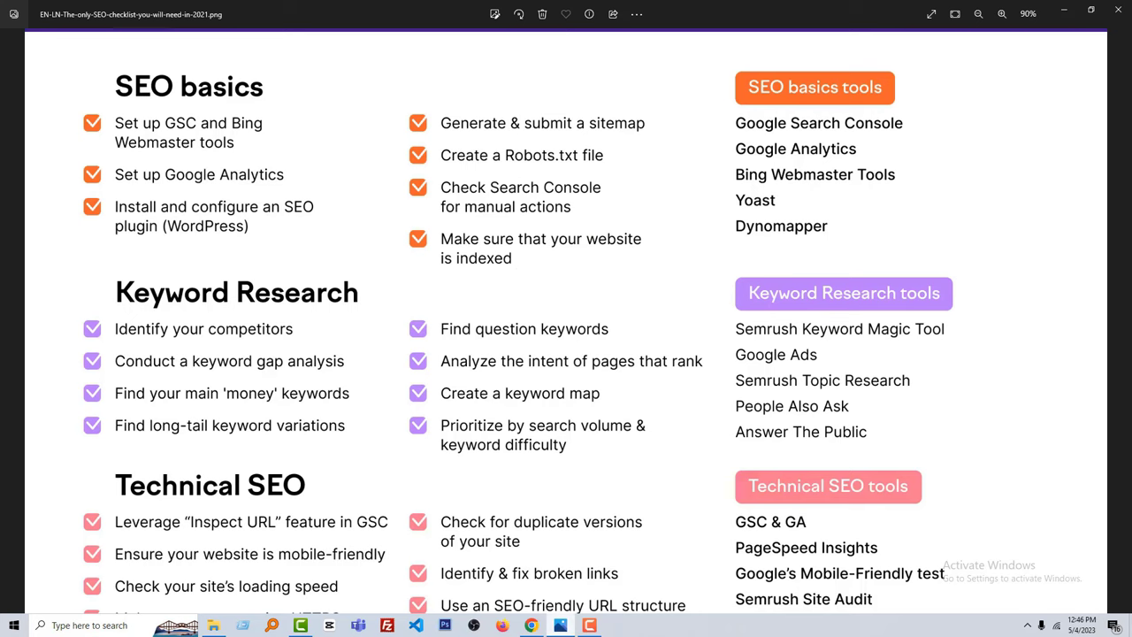
left_click(560, 624)
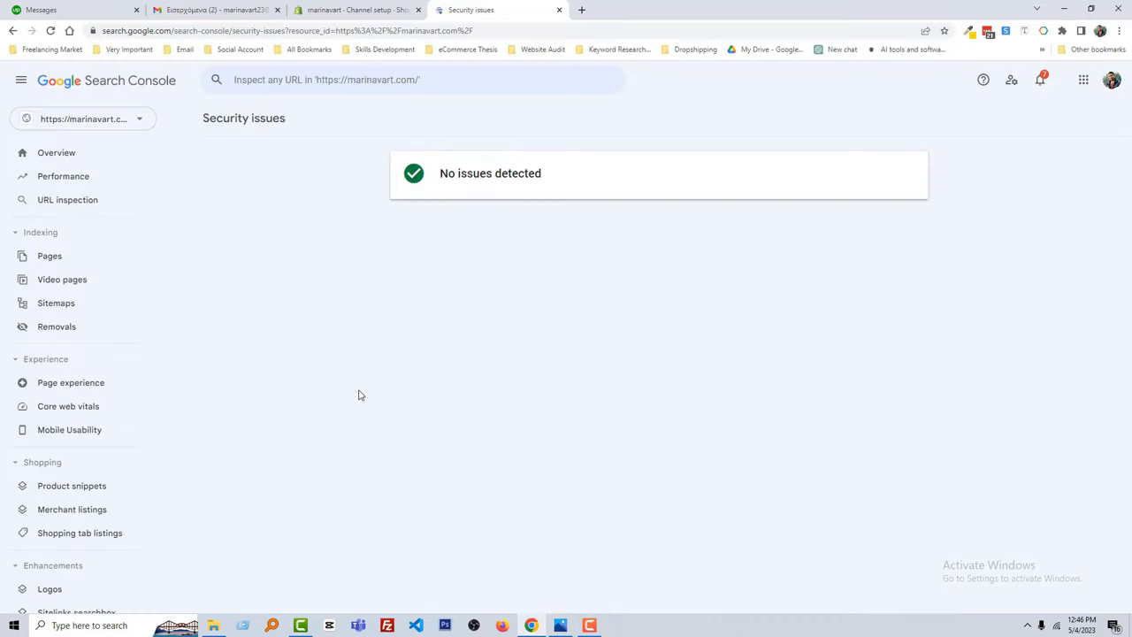
left_click(357, 390)
Switch to Shopify's Google channel setup and confirm that contact information has been added to the online store
left_click(391, 6)
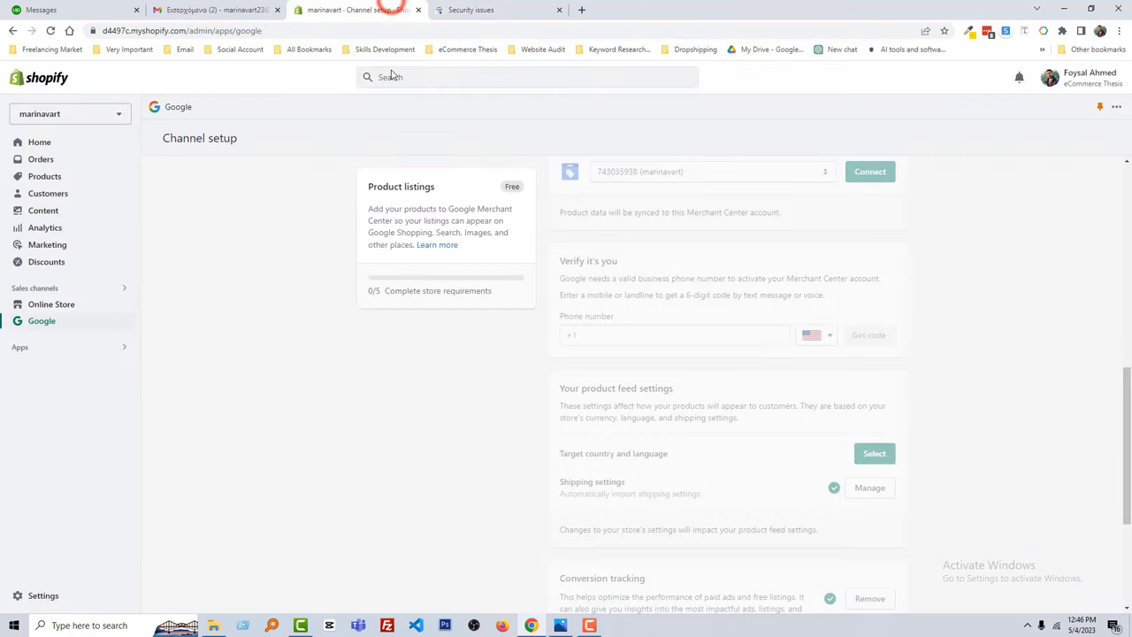
left_click(293, 314)
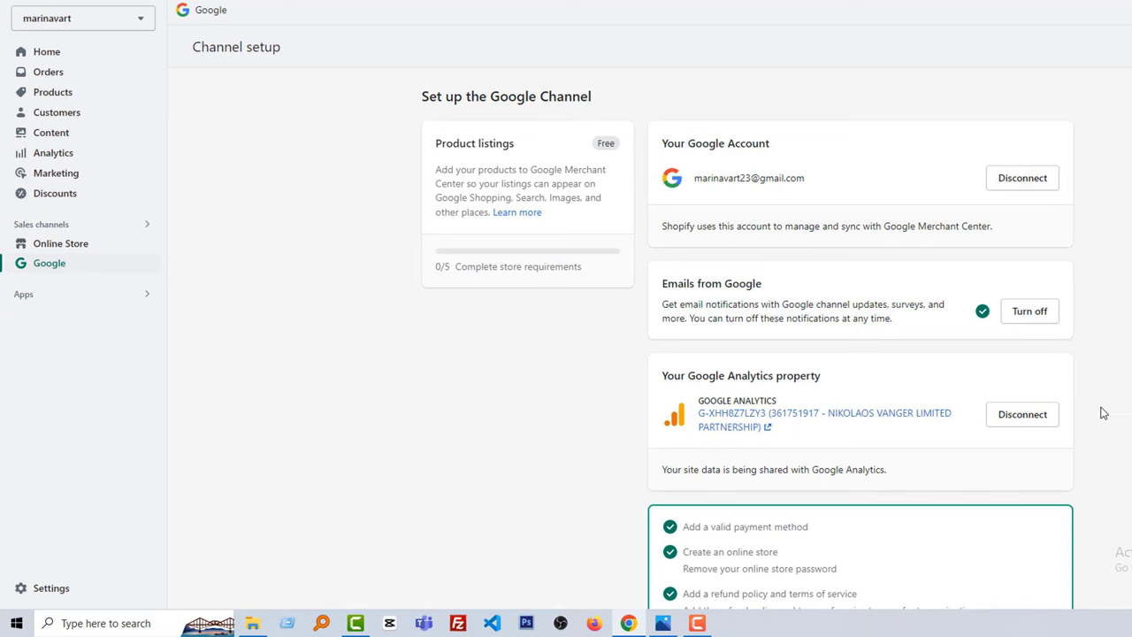
scroll(776, 375, "down", 3)
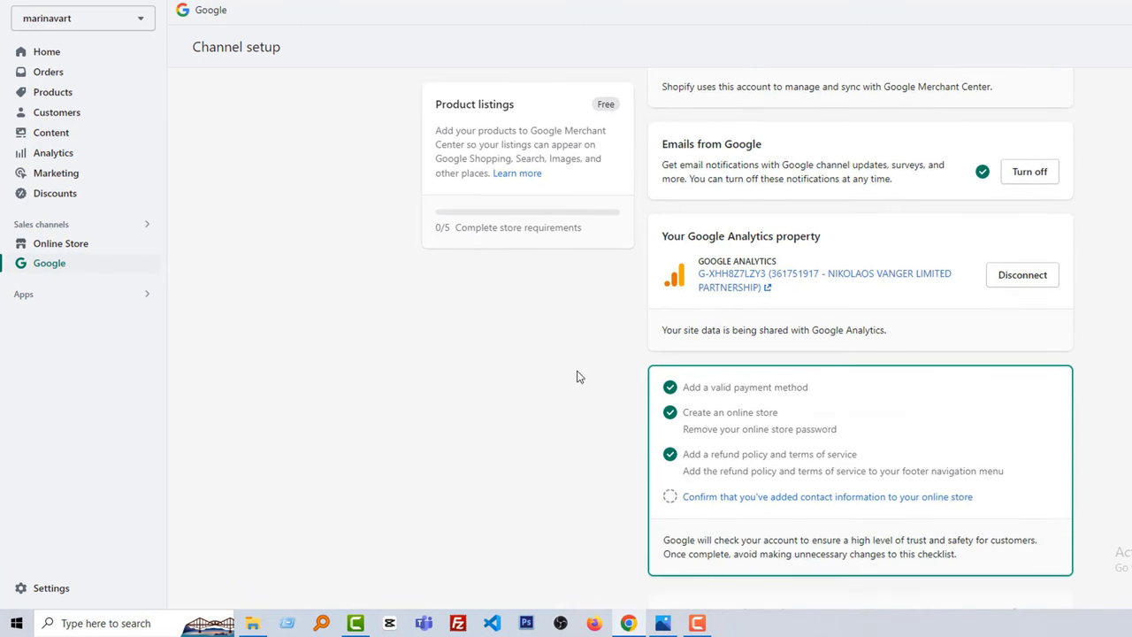
scroll(605, 368, "down", 3)
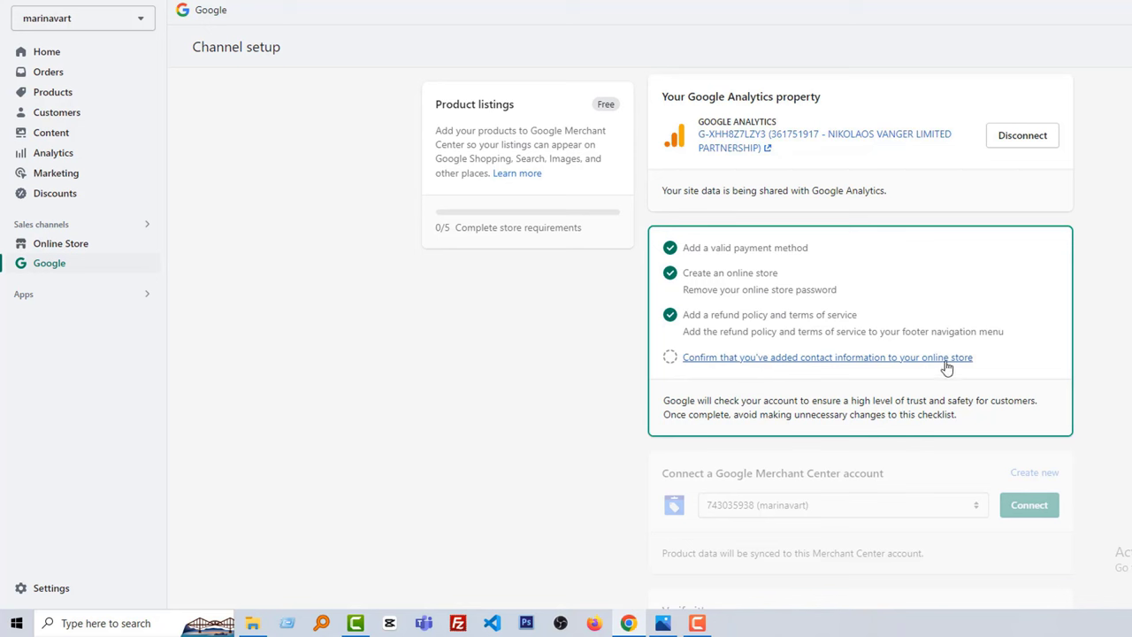
left_click(787, 359)
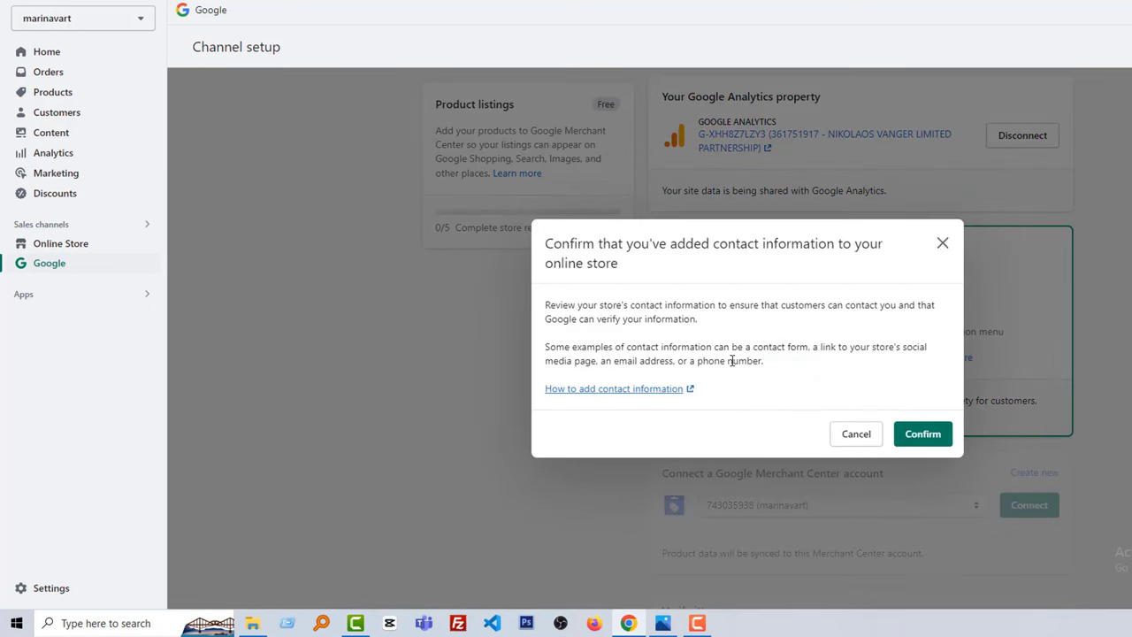
left_click(924, 433)
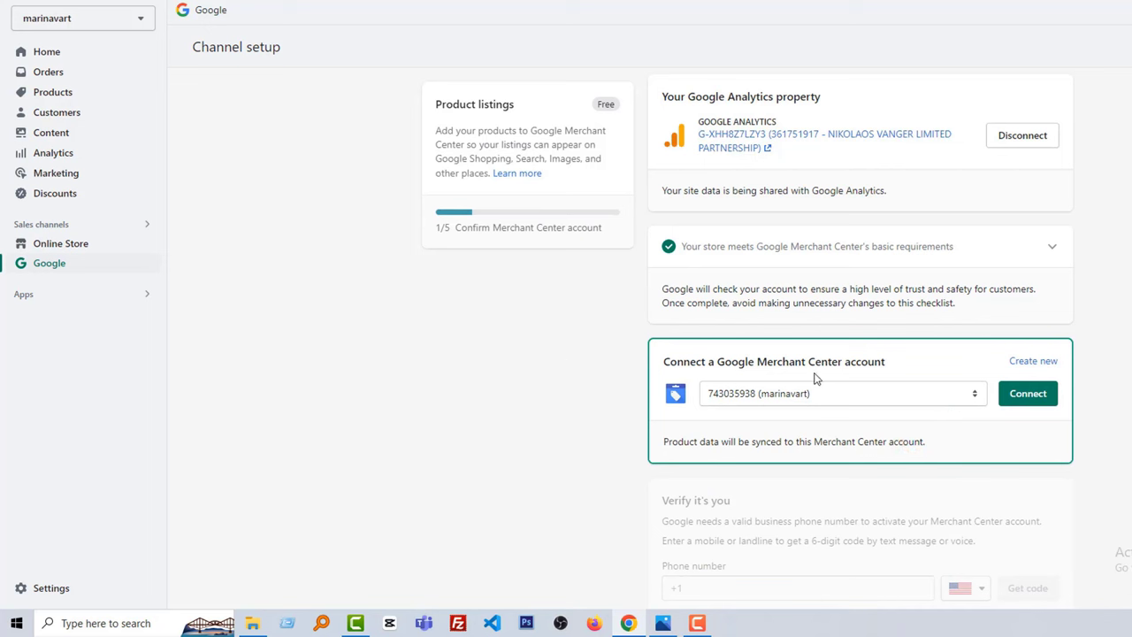
Connect the existing marinavart Google Merchant Center account to the Google channel
left_click(898, 394)
left_click(897, 394)
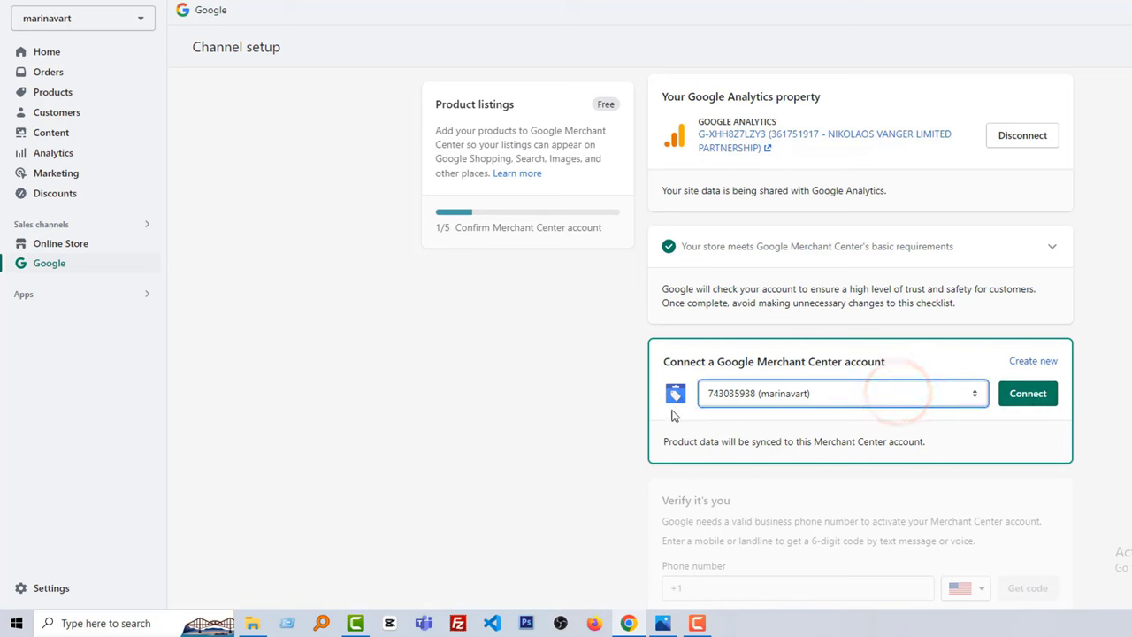
left_click(1028, 394)
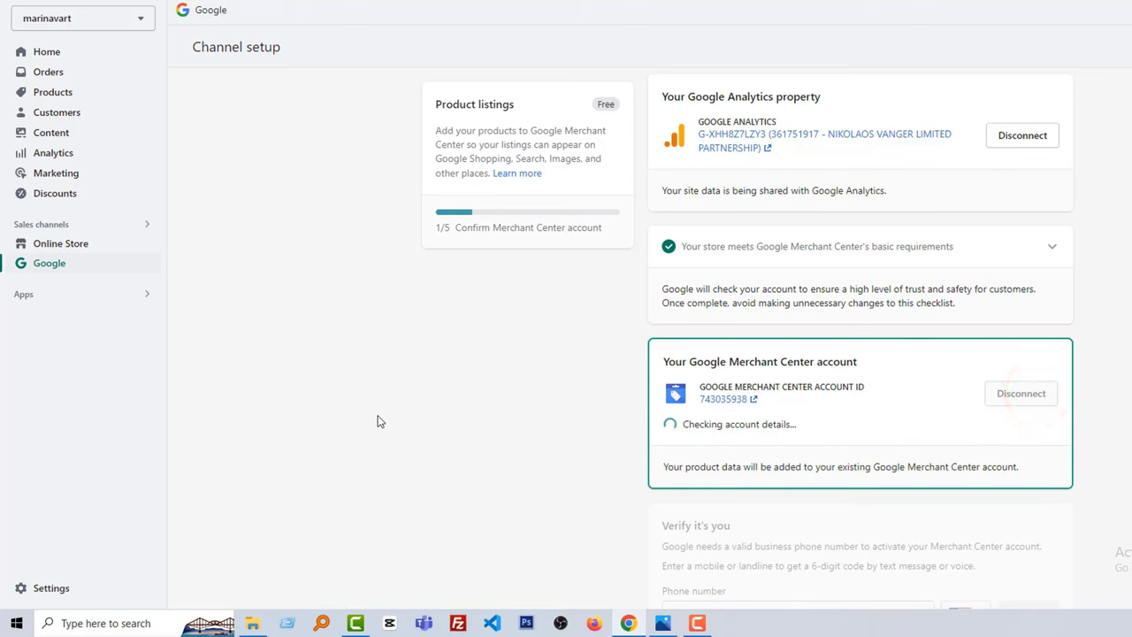
Set the product feed's target language to English for target country Greece and save it
scroll(530, 363, "down", 2)
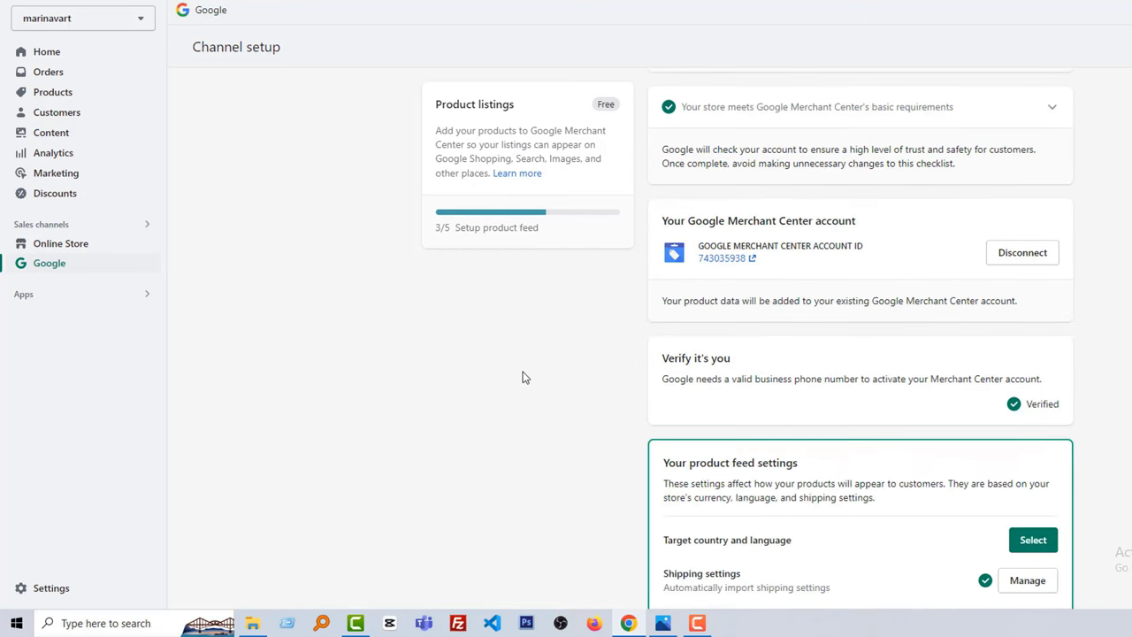
scroll(544, 376, "down", 2)
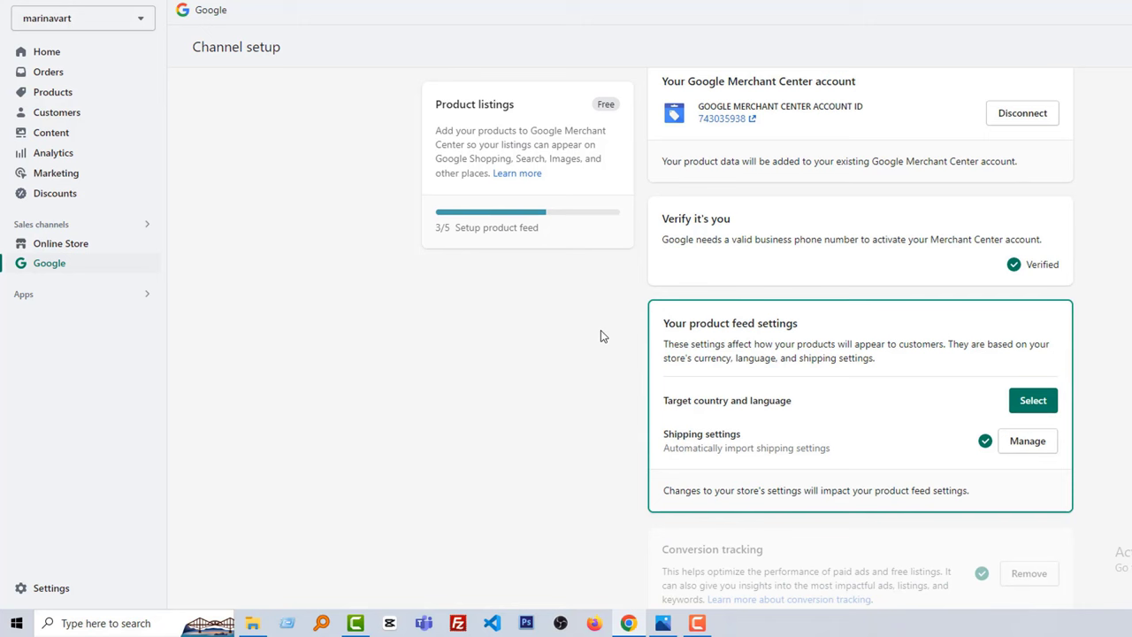
scroll(601, 336, "down", 1)
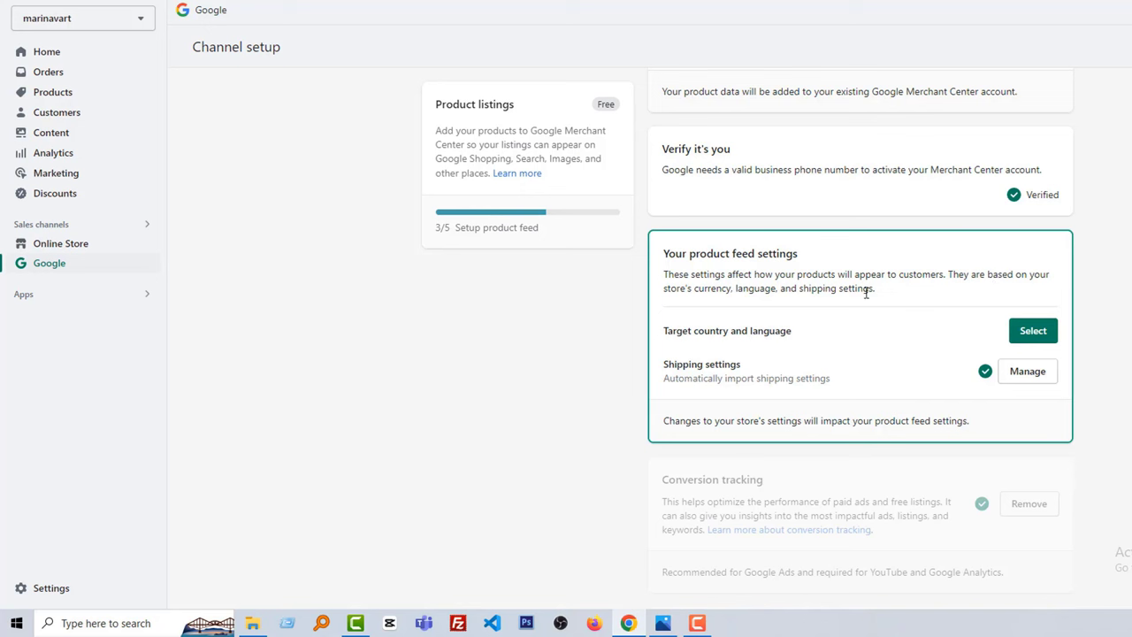
left_click(1034, 334)
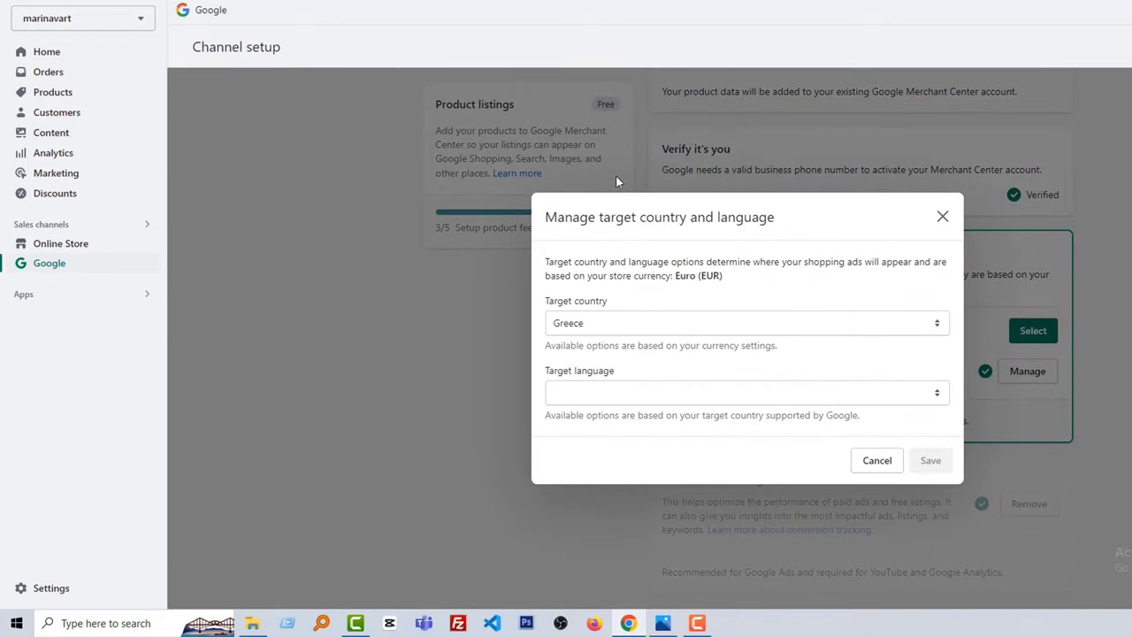
left_click(617, 395)
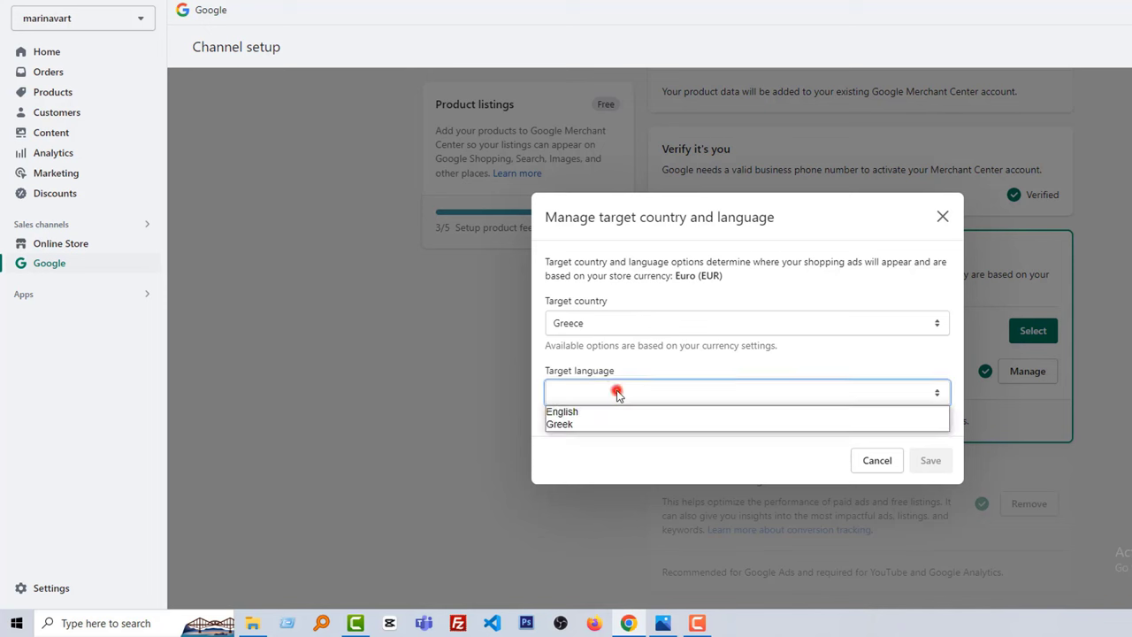
left_click(604, 409)
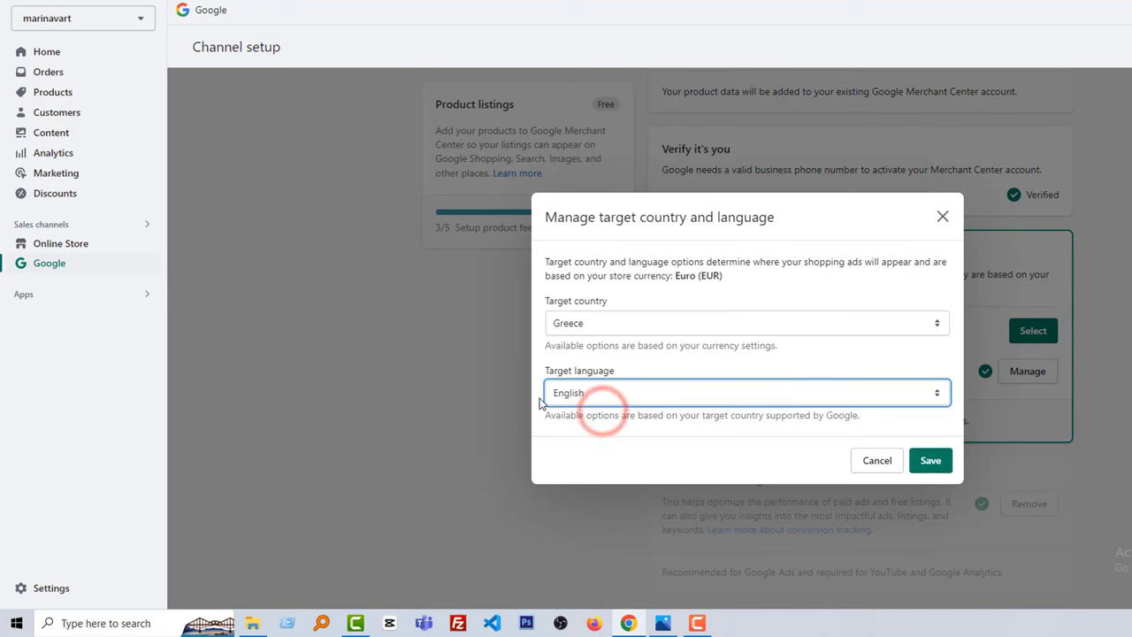
left_click(536, 394)
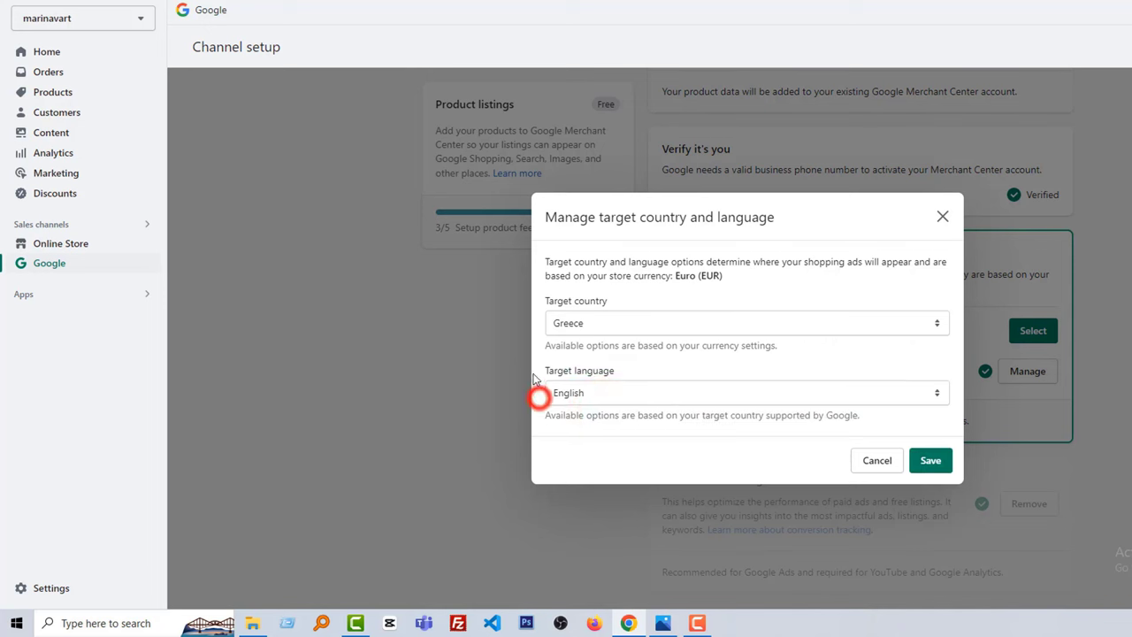
left_click(930, 463)
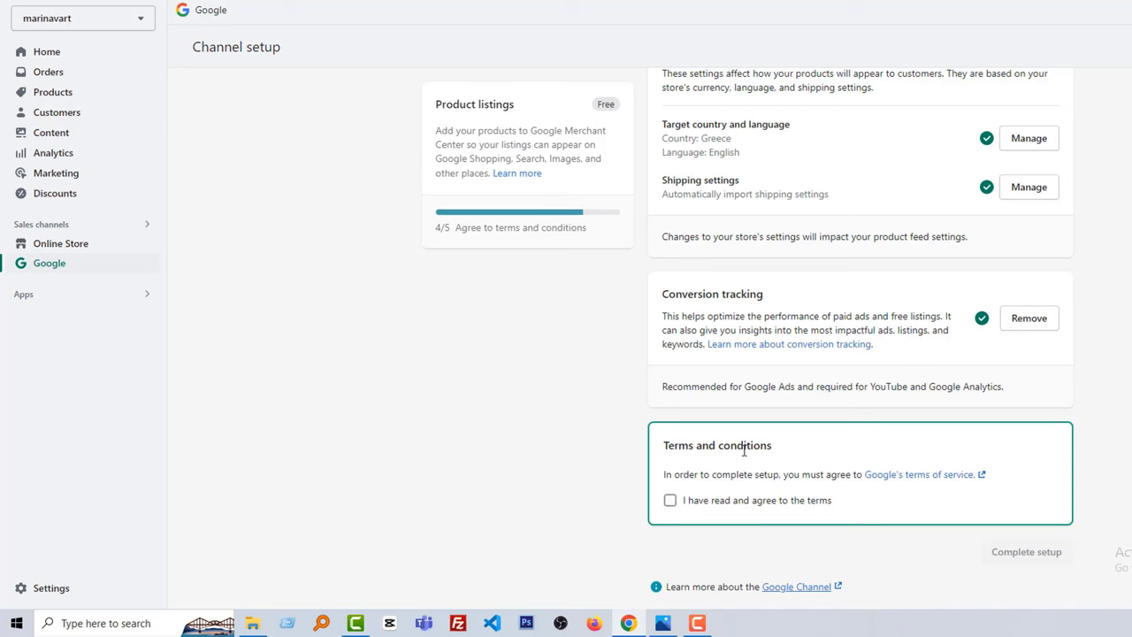
Agree to Google's terms of service, complete the Google channel setup, and review the product status overview
left_click(670, 501)
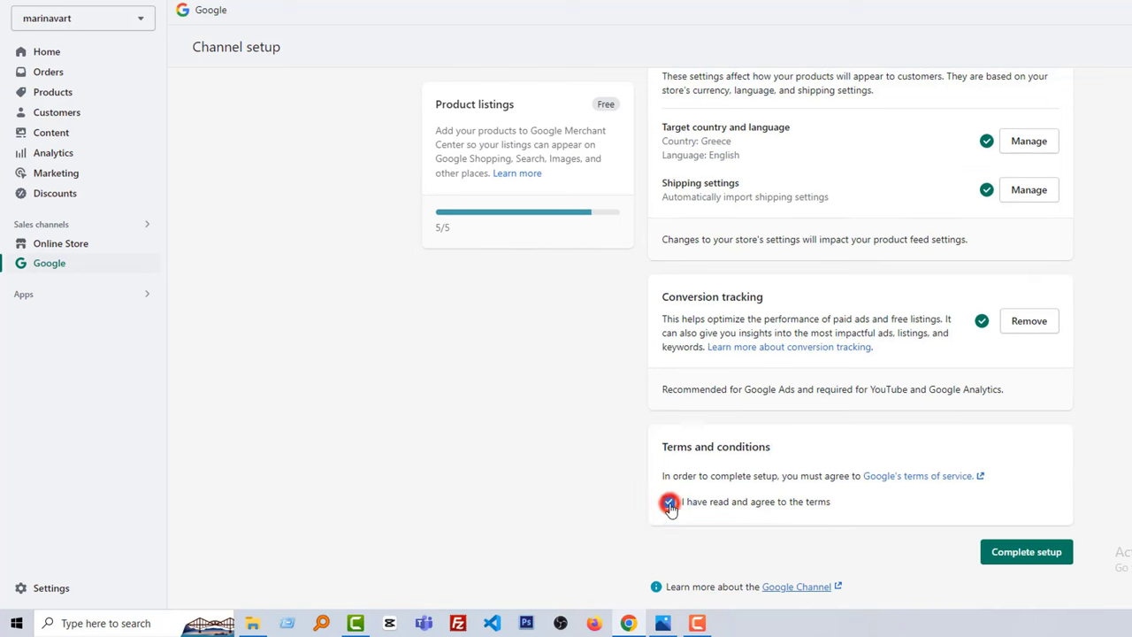
left_click(1024, 552)
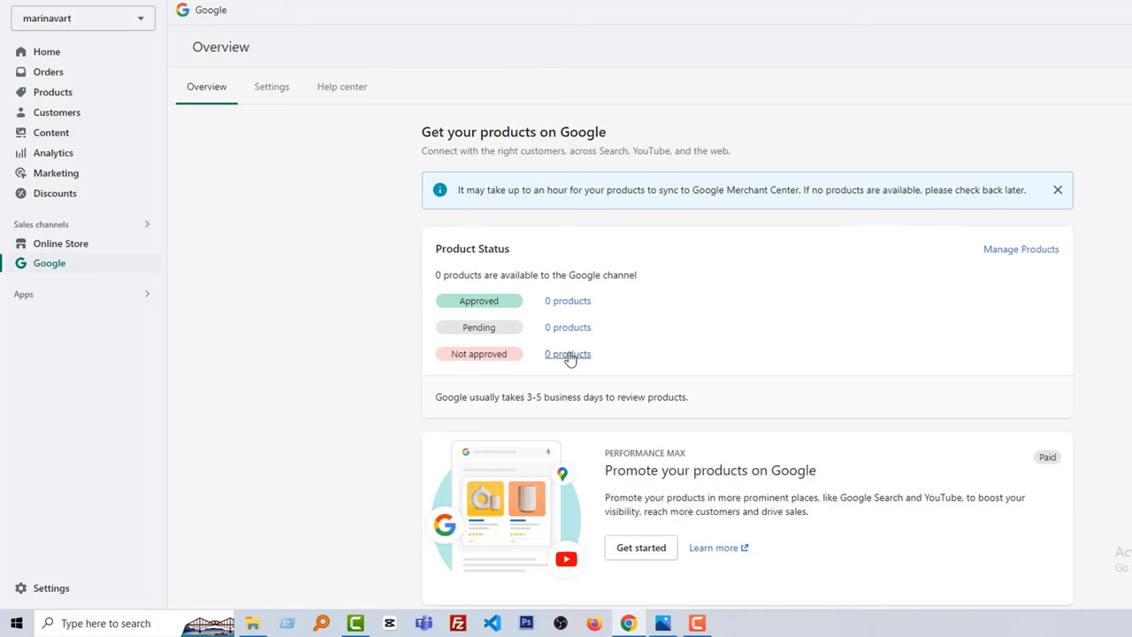
scroll(619, 354, "down", 1)
scroll(447, 269, "up", 1)
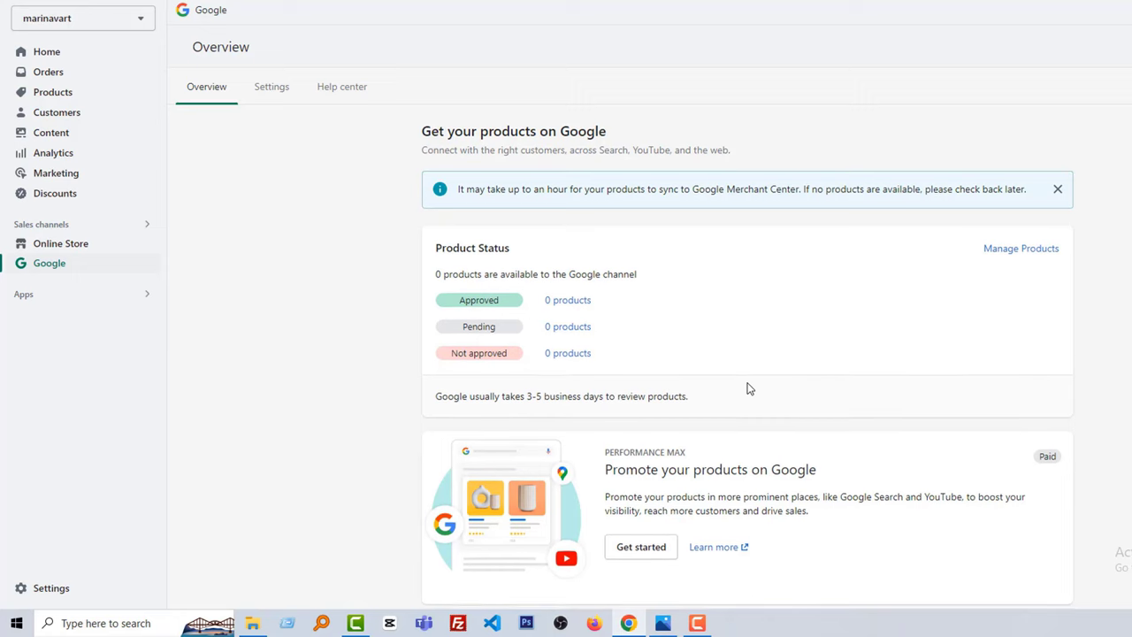
Review the Performance Max, Google Analytics 4 and YouTube Shopping sections of the Google channel overview
scroll(508, 241, "down", 4)
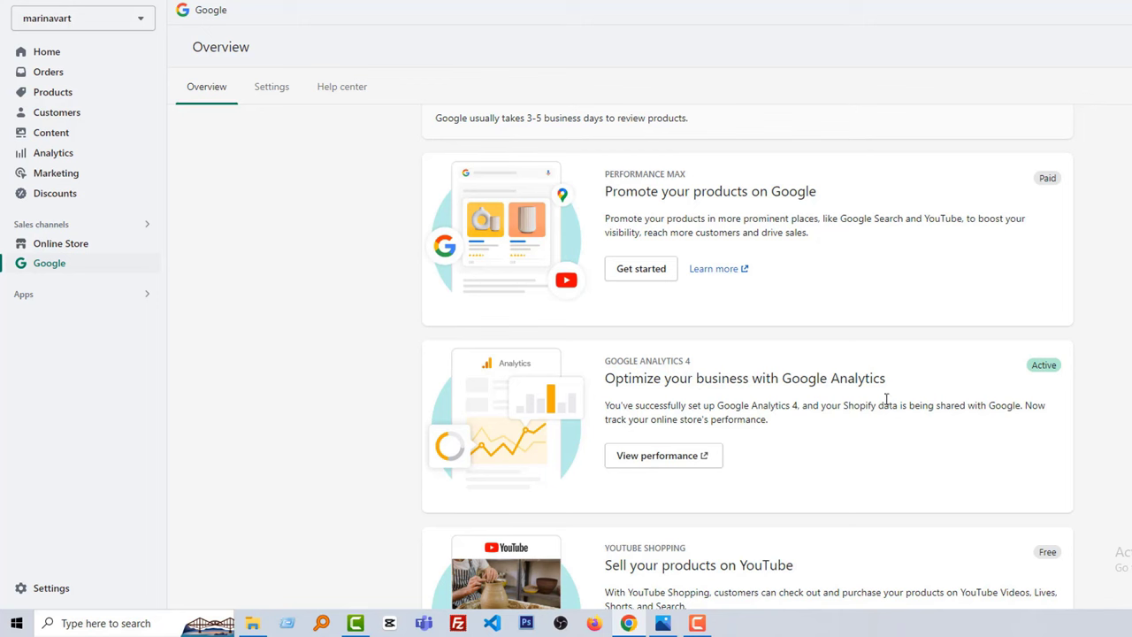
scroll(735, 405, "down", 2)
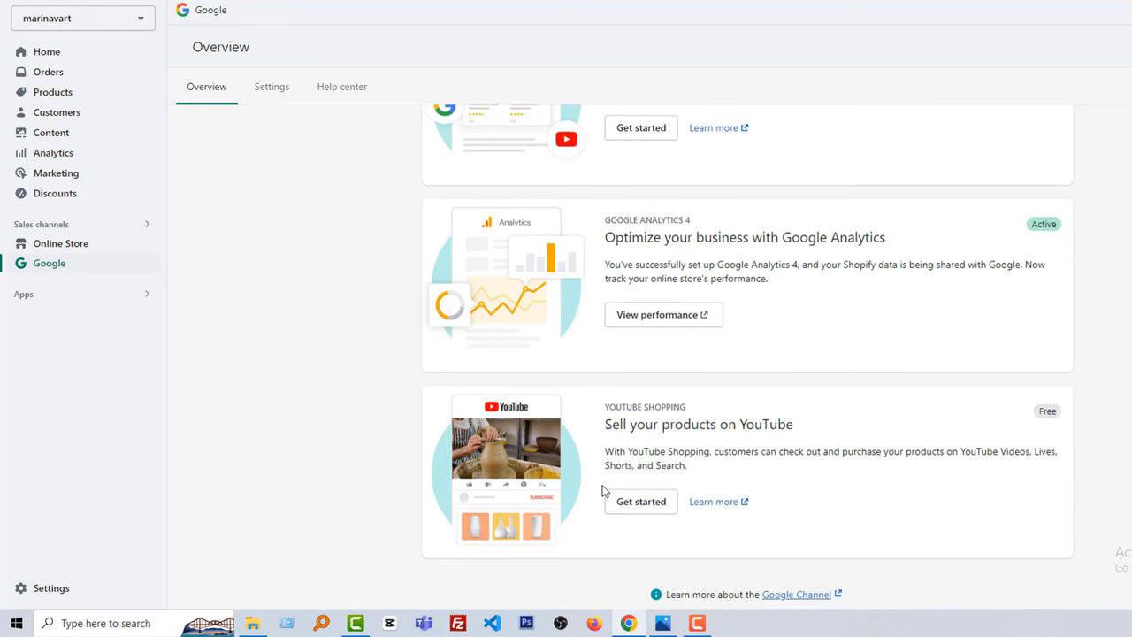
scroll(638, 488, "down", 1)
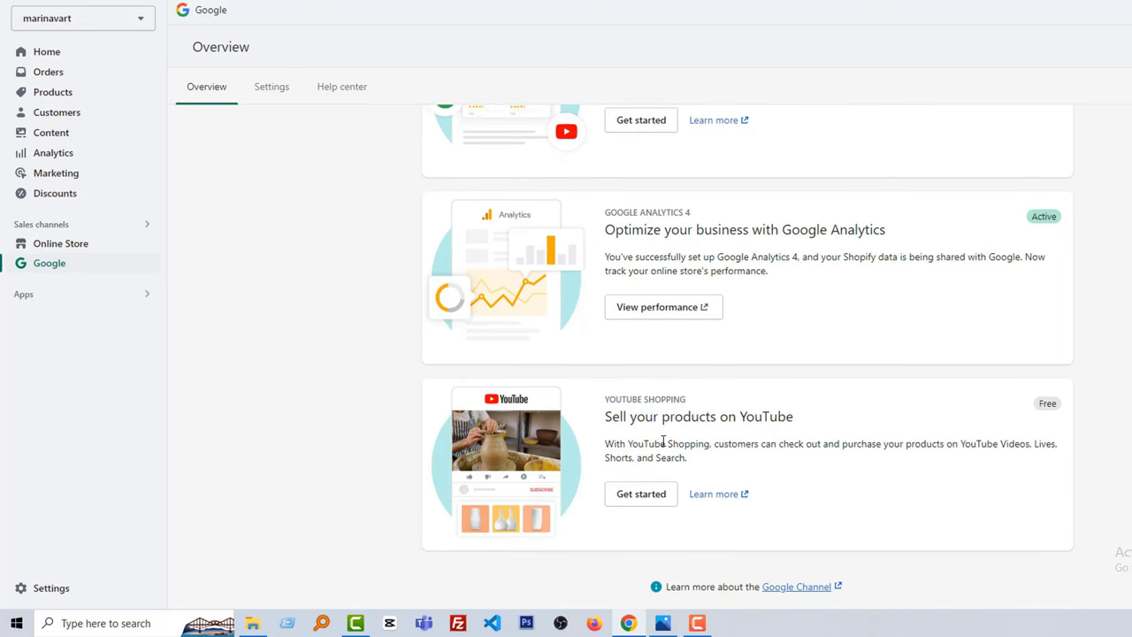
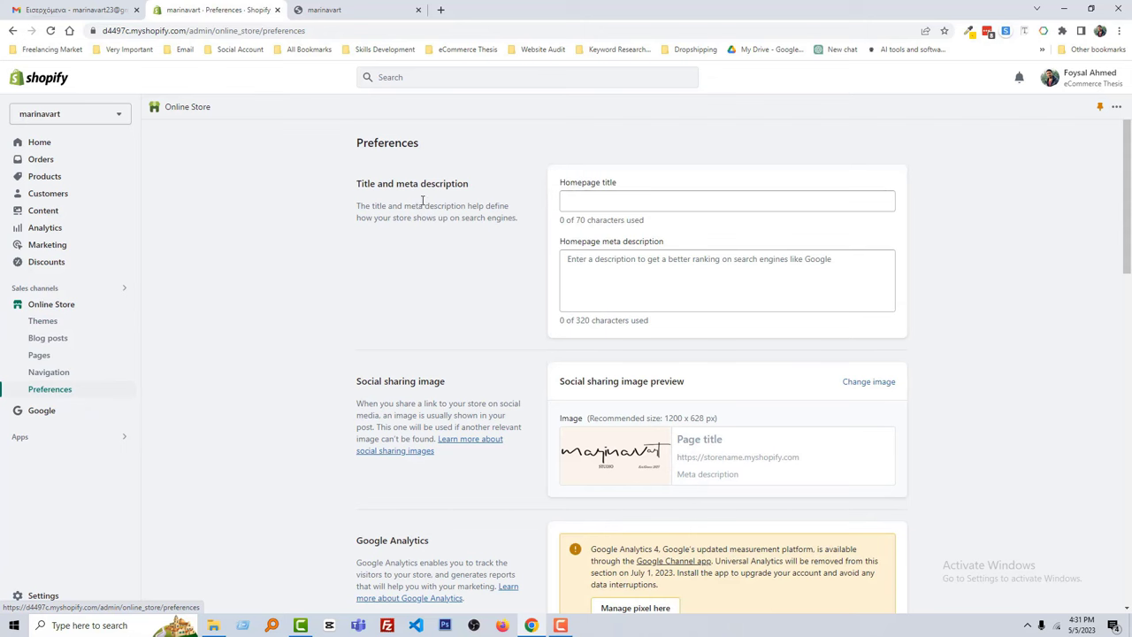
Look through the online store preferences, then copy the store name marinavart from the live storefront's web address
scroll(429, 326, "down", 8)
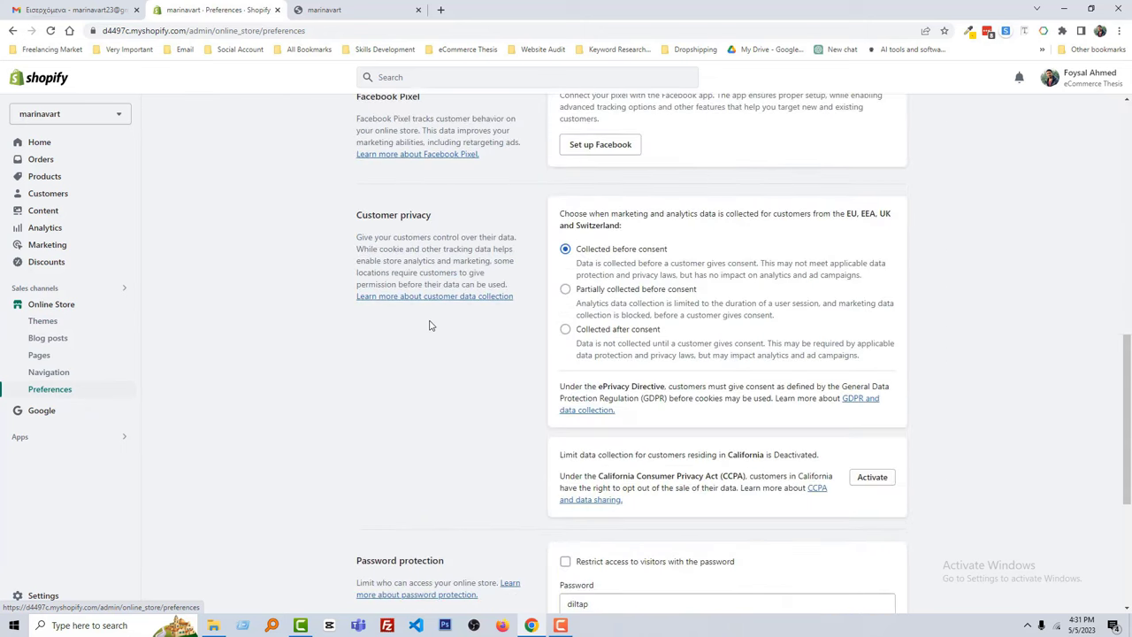
scroll(429, 326, "up", 4)
scroll(429, 326, "up", 4)
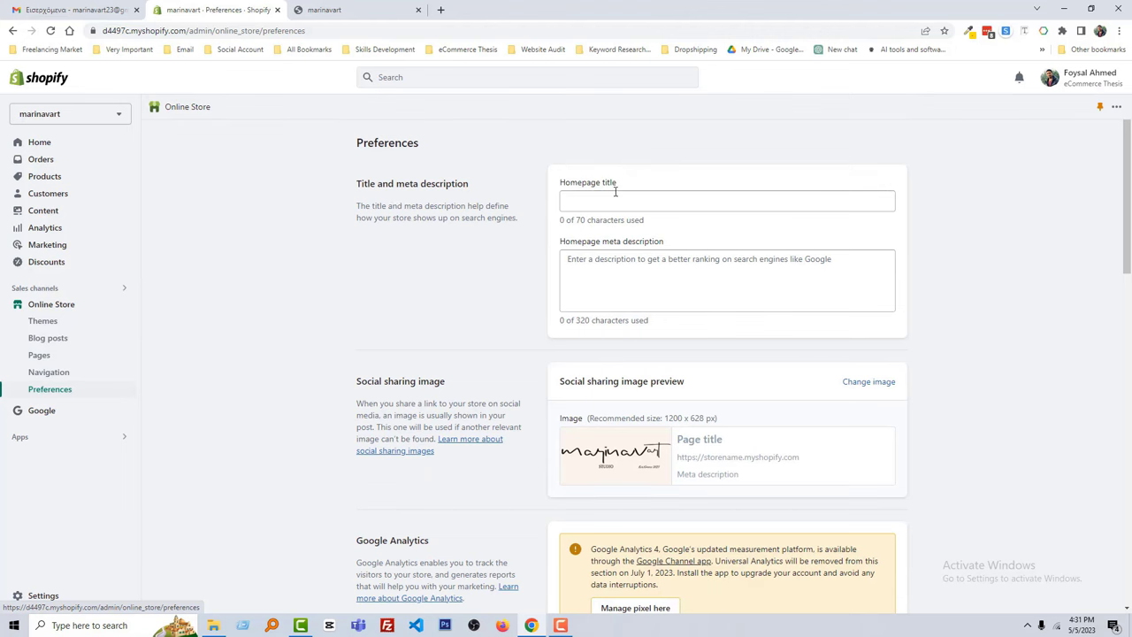
left_click(370, 10)
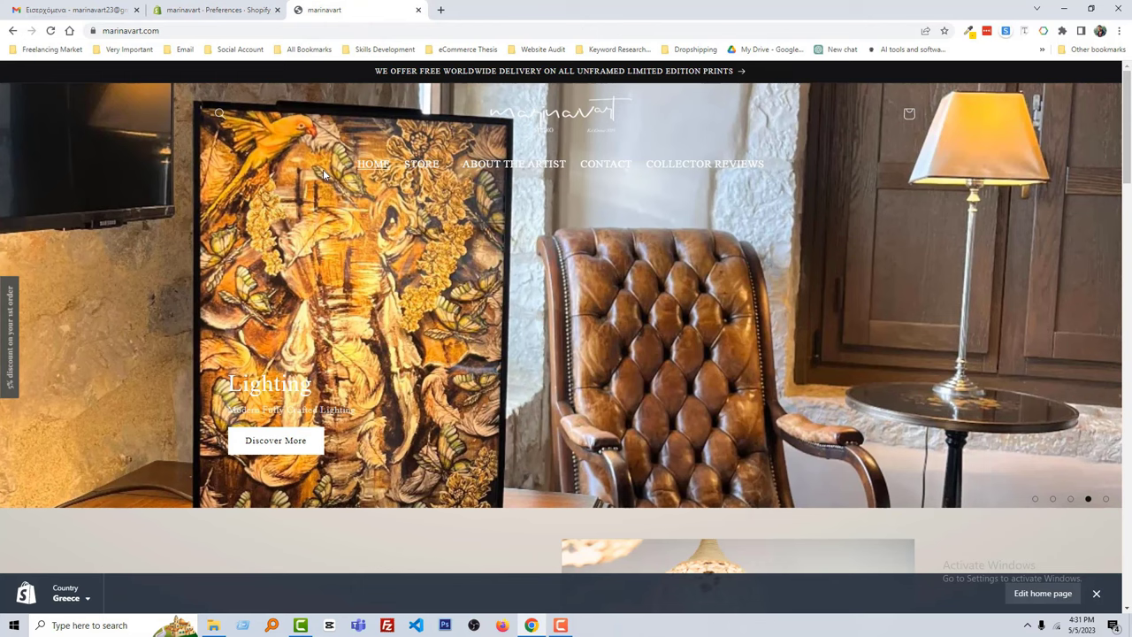
double_click(137, 30)
key("ctrl+c")
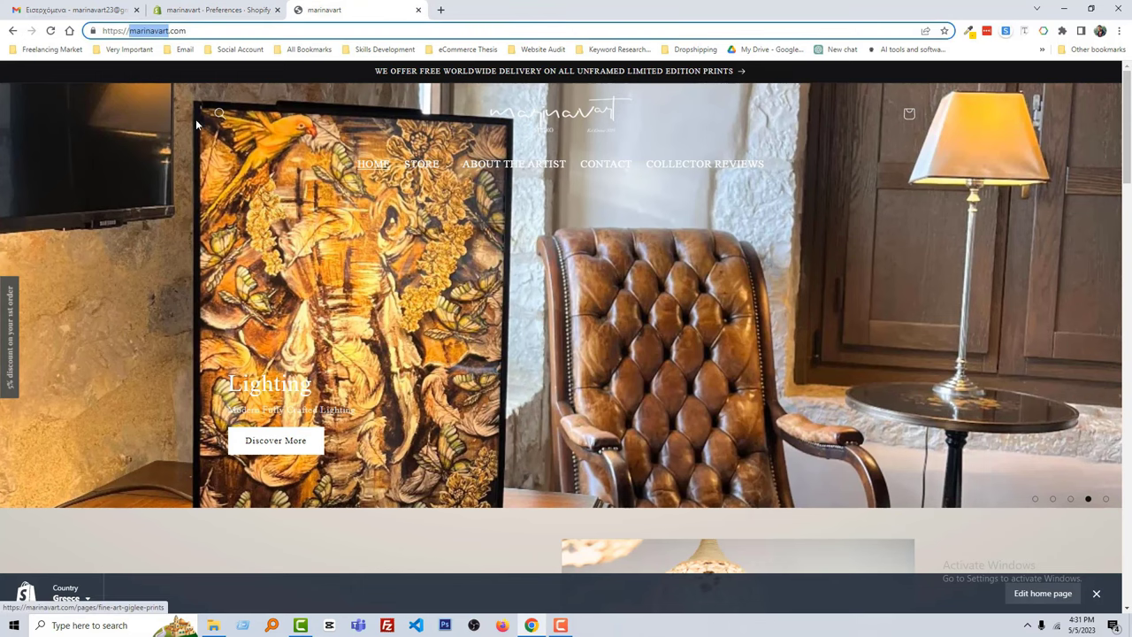
Check the storefront's artist introduction and enter "Marinavart Meet the Artist" as the homepage title in the store preferences
scroll(528, 252, "down", 5)
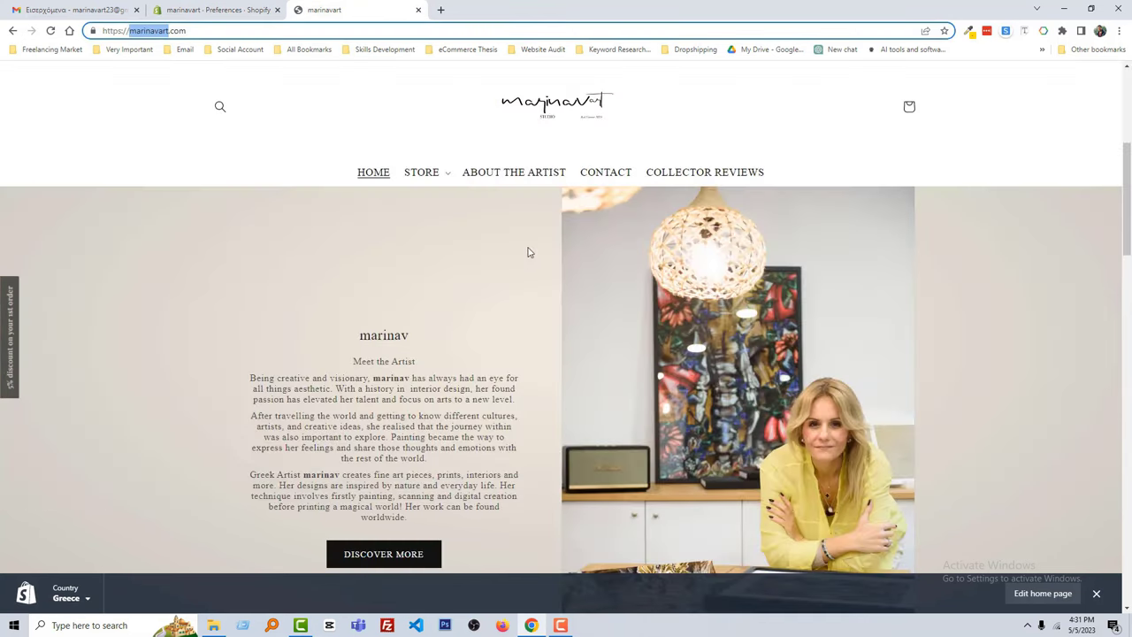
left_click(215, 9)
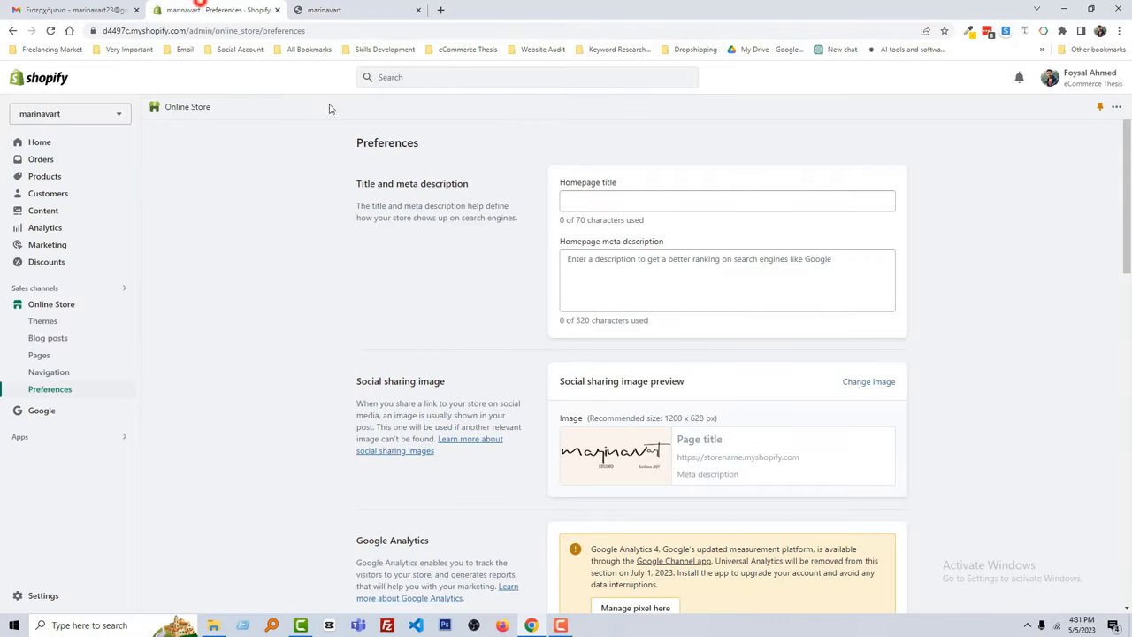
left_click(591, 203)
key("ctrl+v")
left_click_drag(574, 203, 565, 204)
type("M")
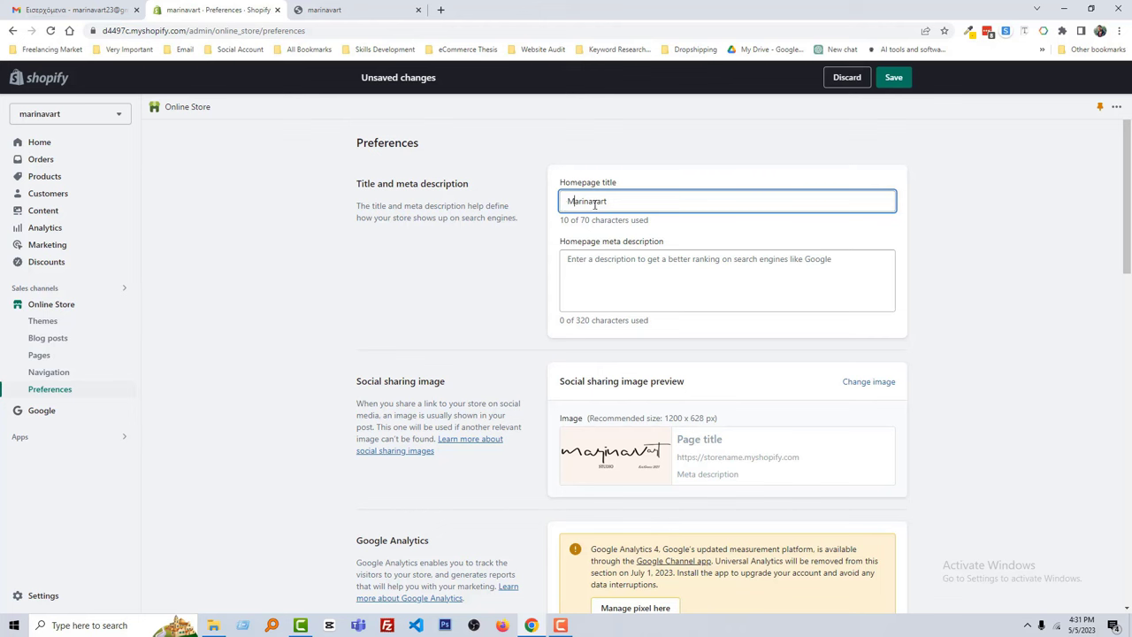
left_click(594, 204)
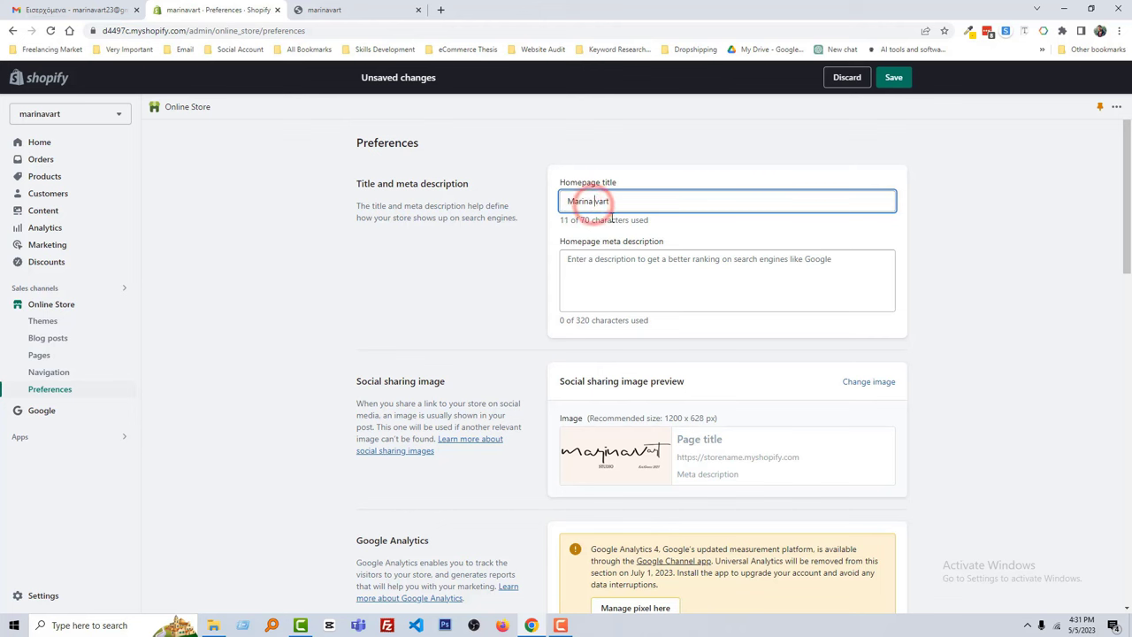
type("Meet the Artist")
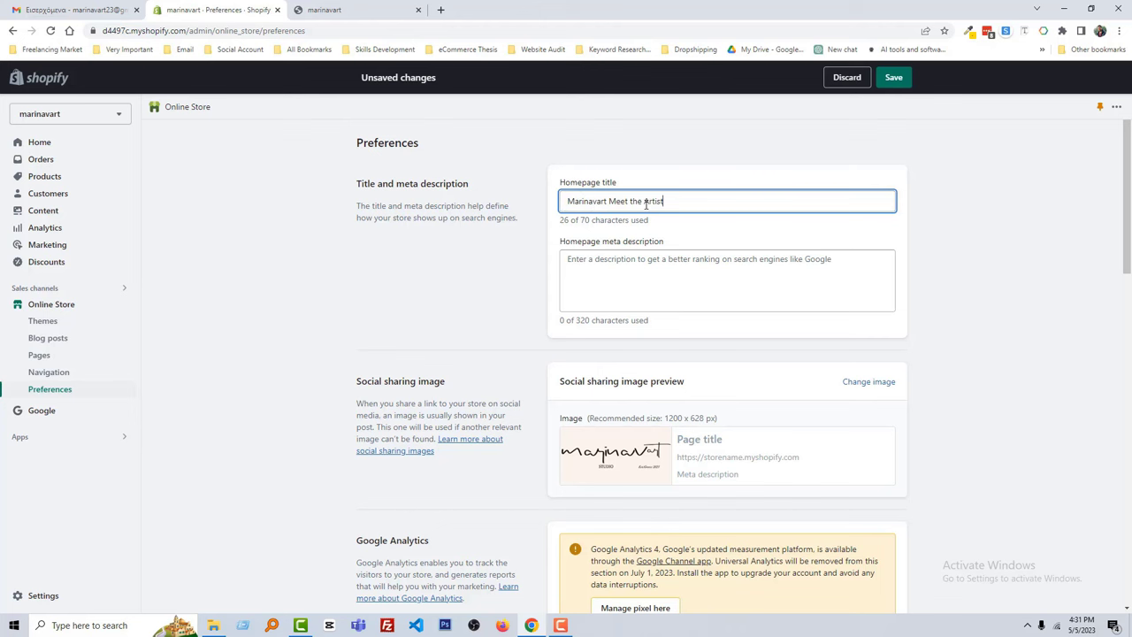
Open the bookmarked online emoji keyboard in a new browser tab, search for "art" and pick the artist palette emoji
left_click(437, 10)
left_click(1041, 49)
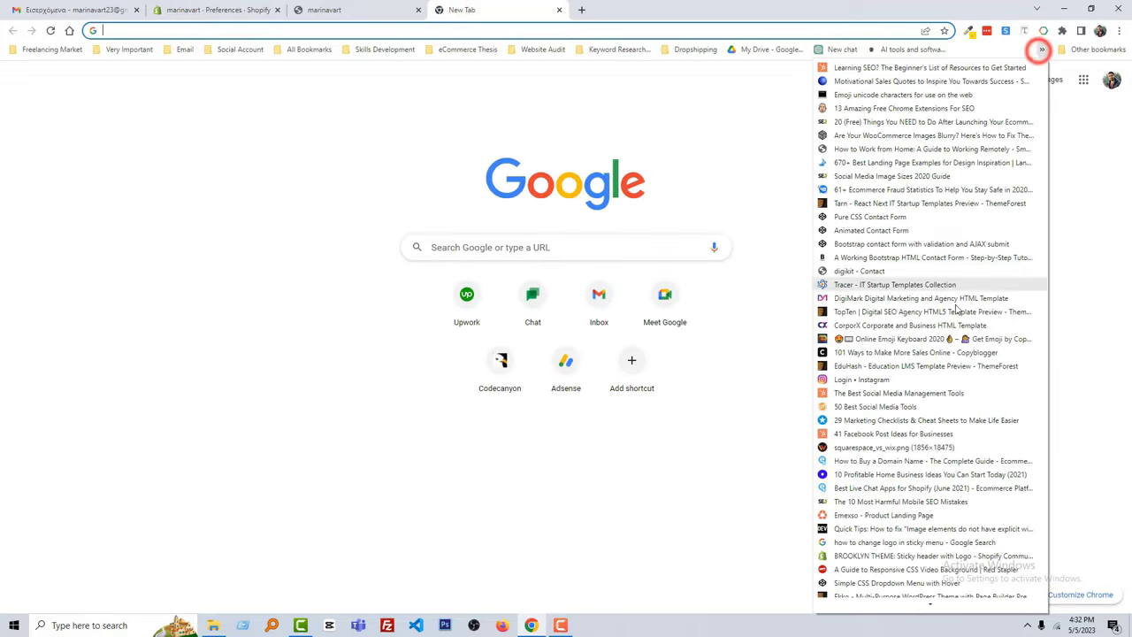
left_click(902, 339)
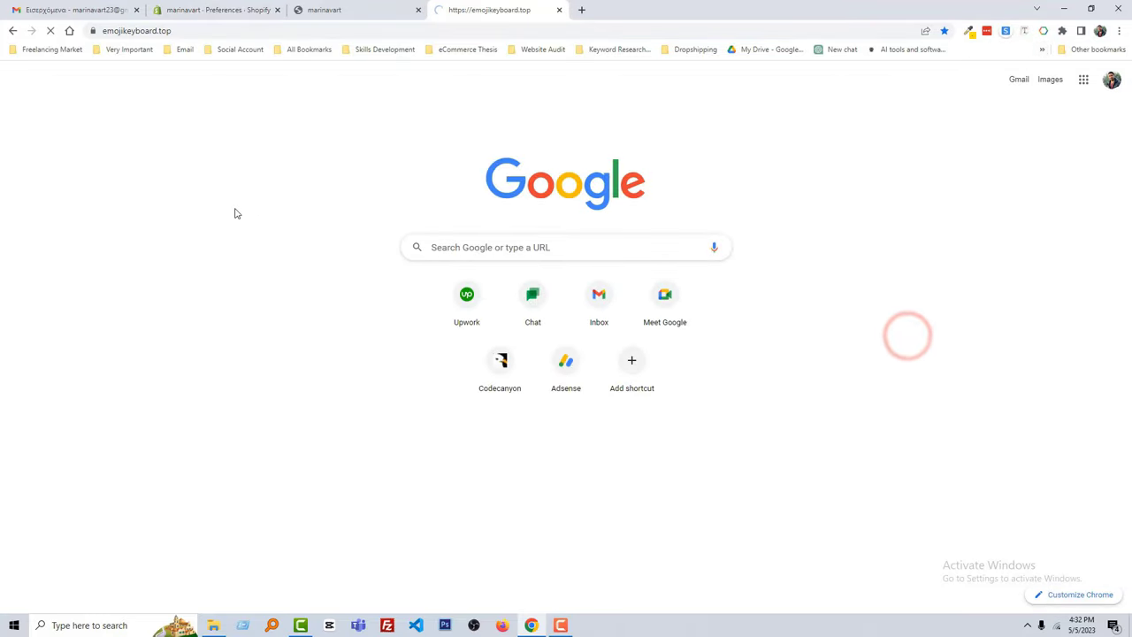
scroll(546, 232, "down", 6)
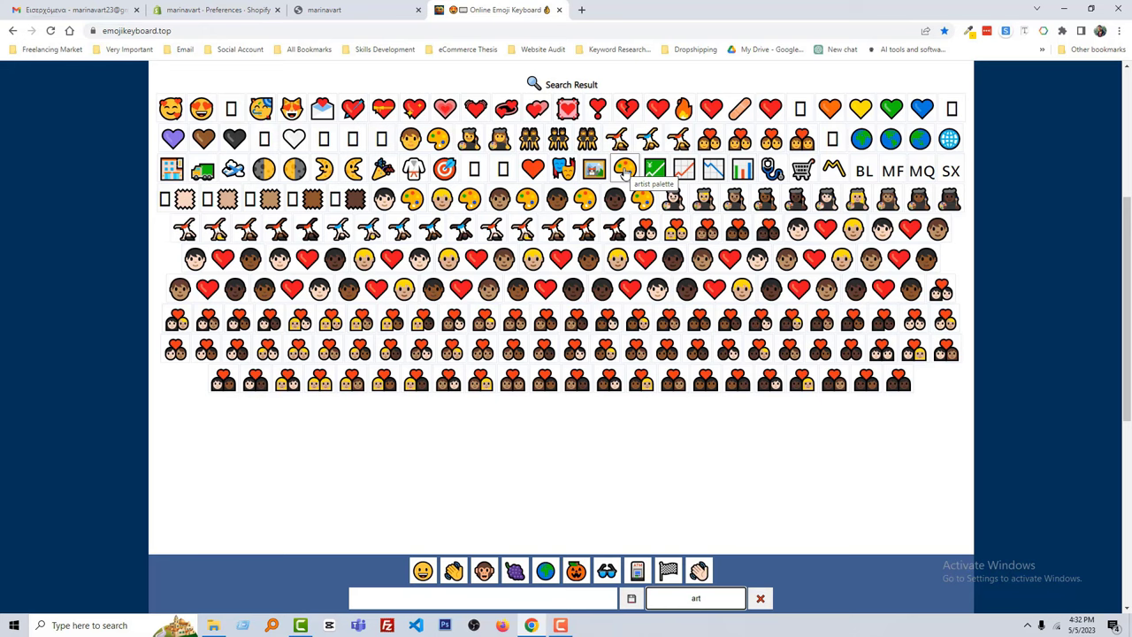
left_click(624, 169)
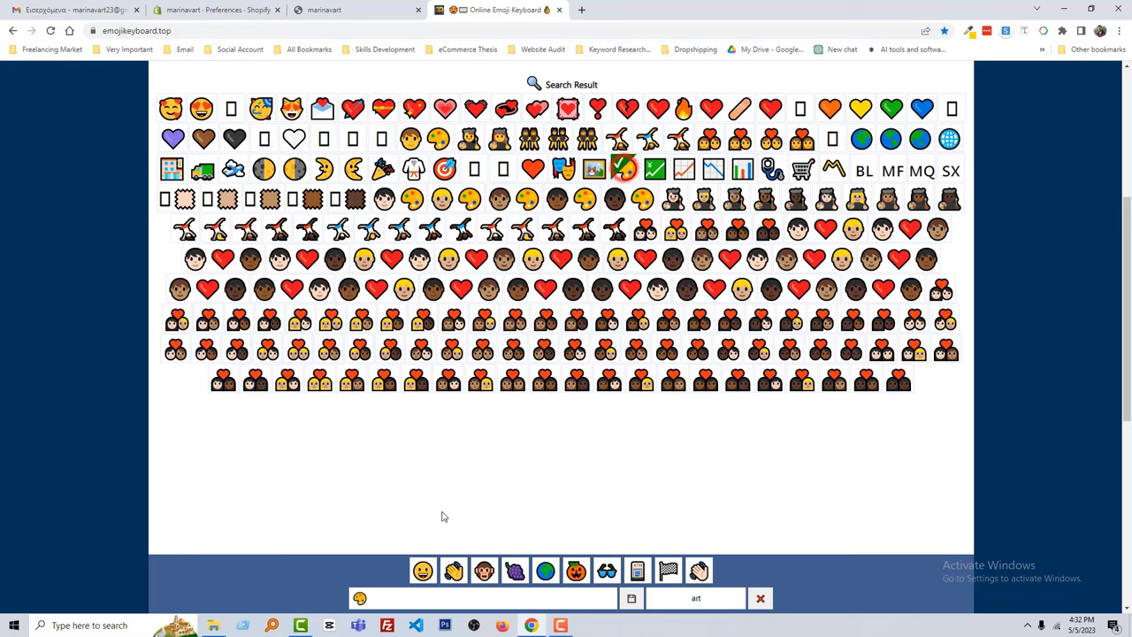
Copy the artist palette emoji into the homepage title between "Marinavart" and "Meet the Artist"
double_click(371, 603)
key("ctrl+c")
left_click(345, 10)
left_click(217, 10)
key("ctrl+v")
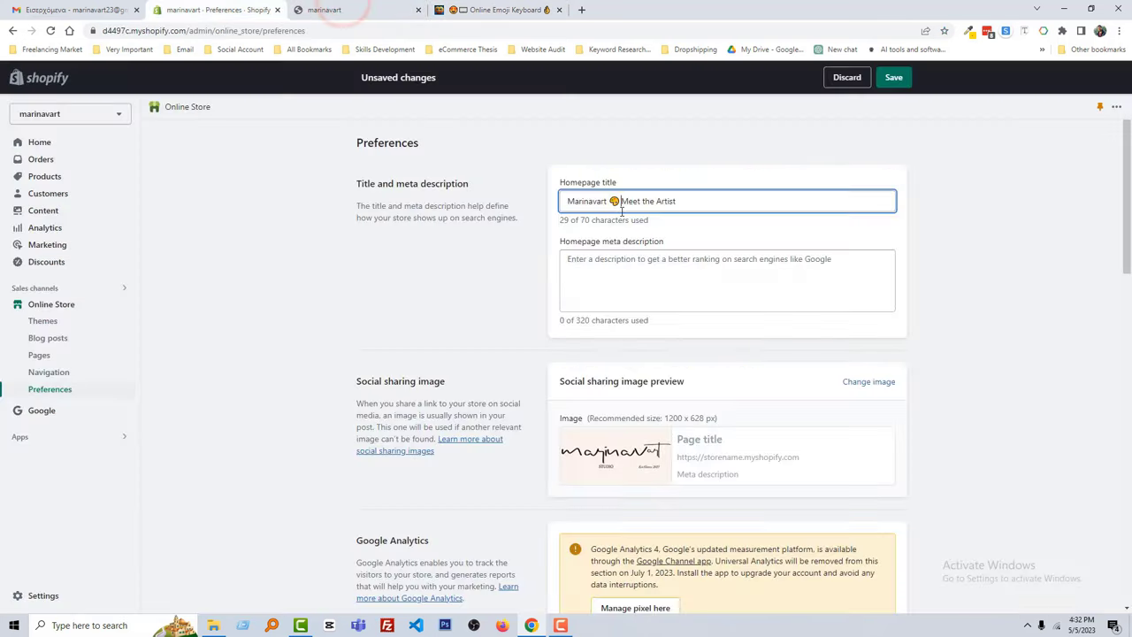
left_click(690, 202)
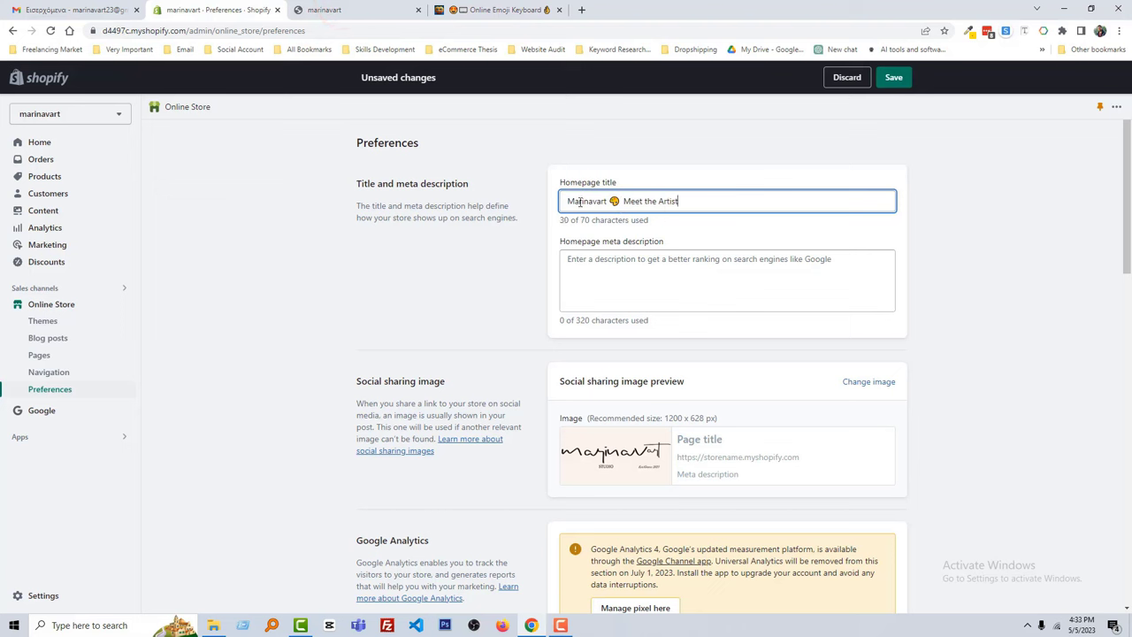
Fill the homepage meta description with the storefront About the Artist text from "Greek artist" to "Metal Prints!!" and save the preferences
left_click(489, 291)
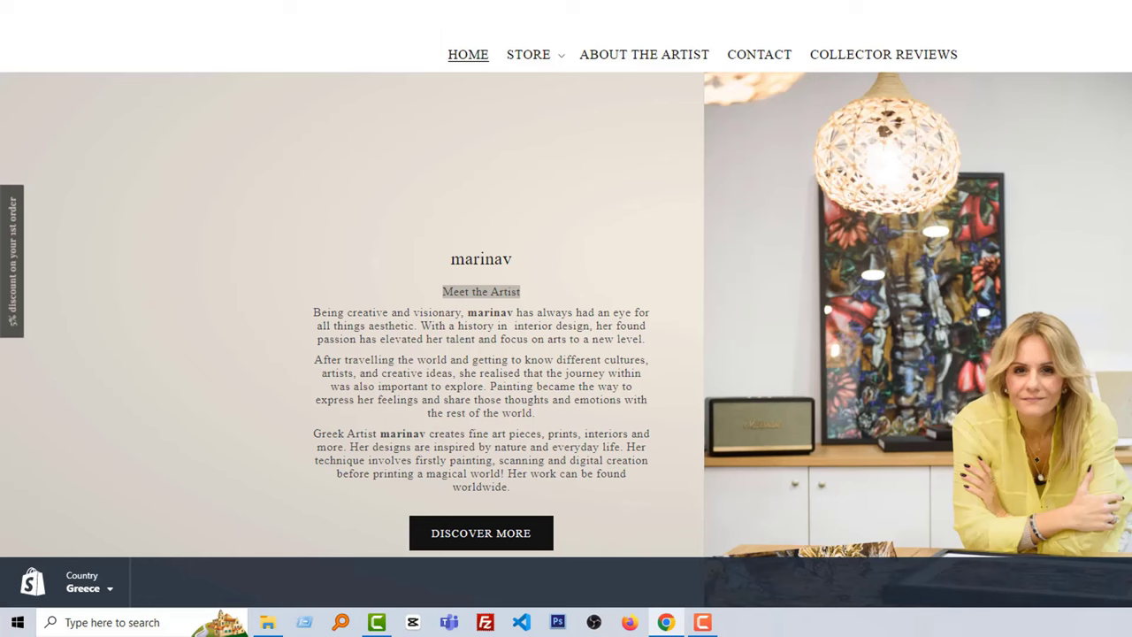
left_click(613, 60)
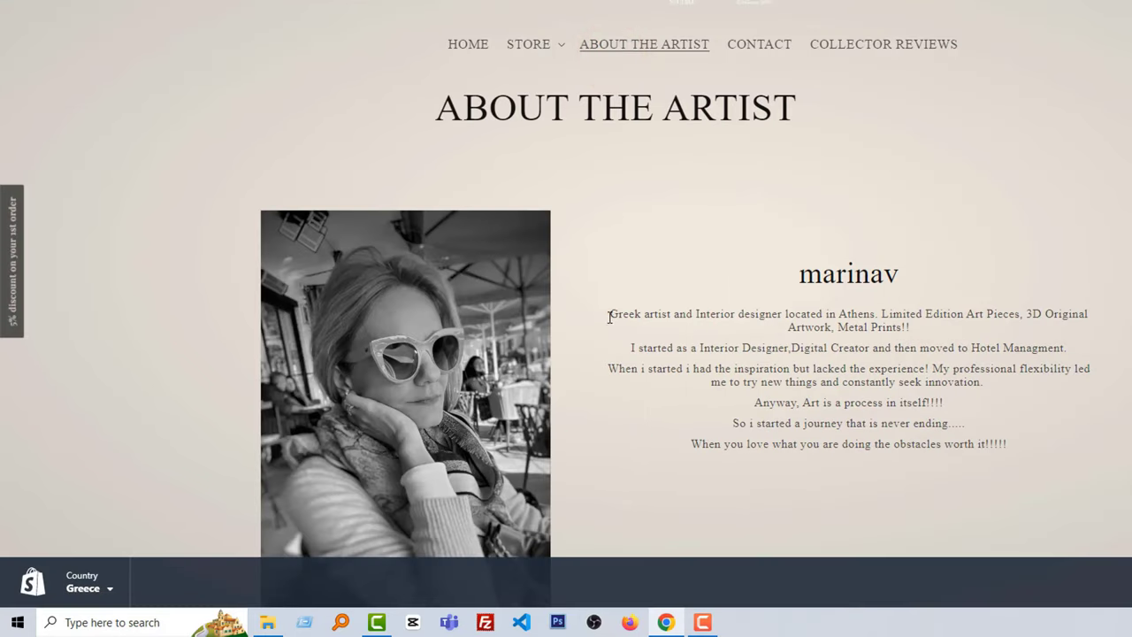
triple_click(606, 315)
left_click(1023, 222)
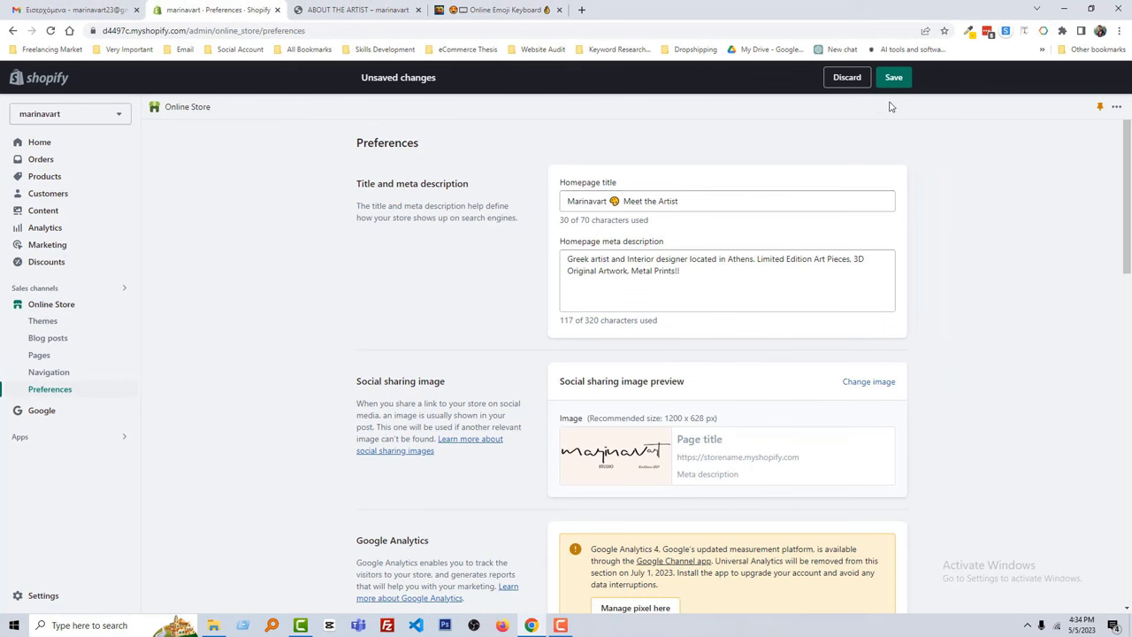
left_click(893, 78)
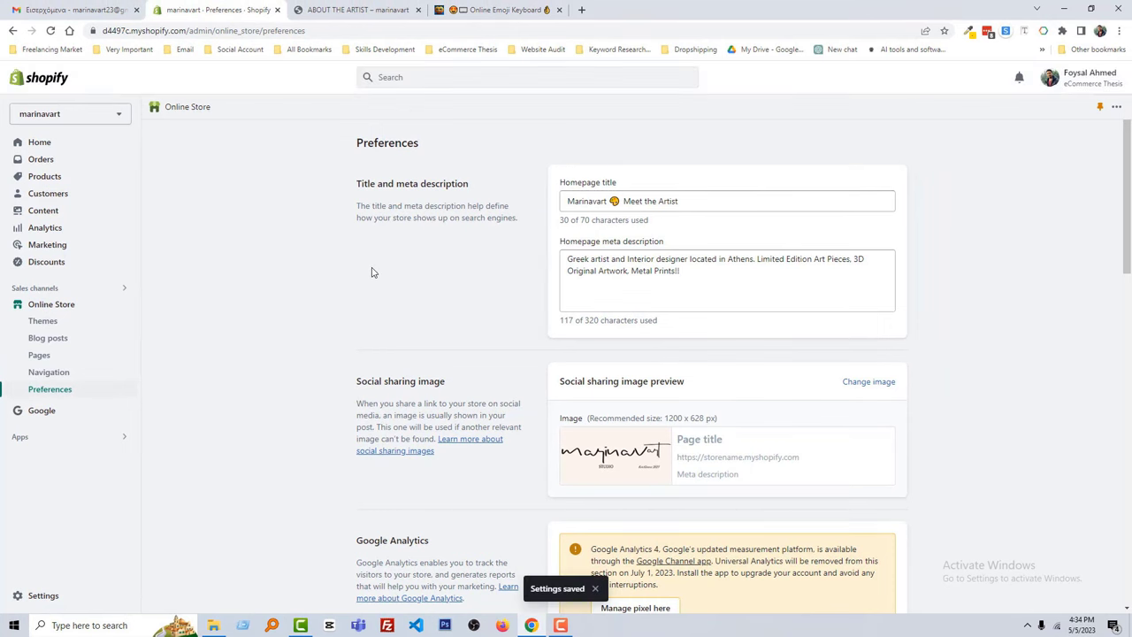
scroll(506, 237, "down", 5)
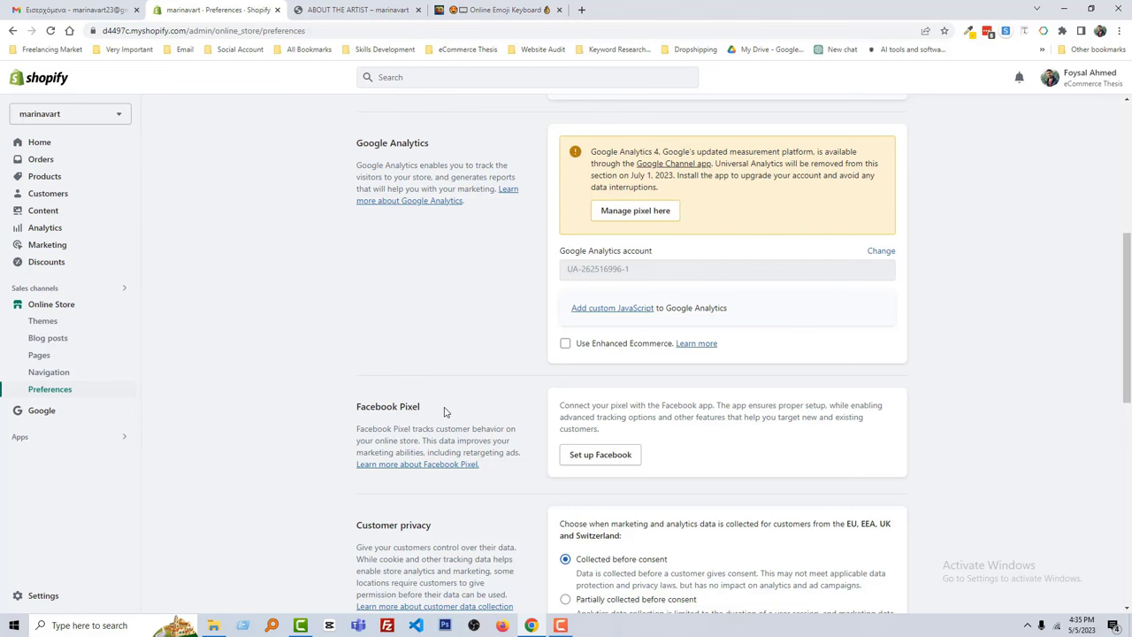
scroll(444, 412, "down", 2)
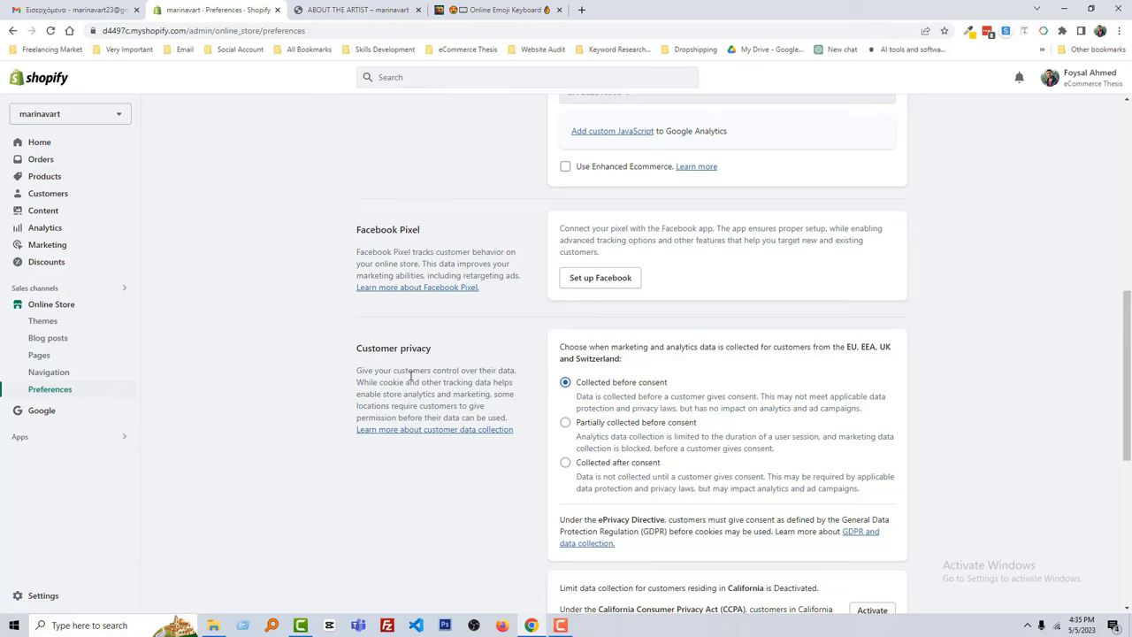
scroll(425, 354, "up", 8)
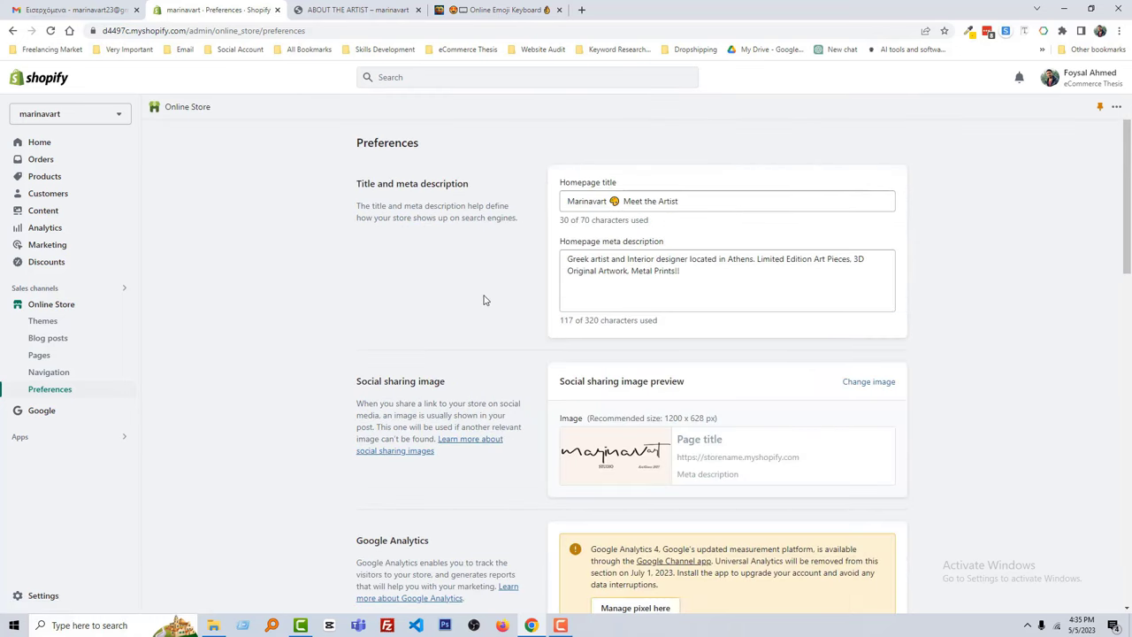
left_click(458, 302)
Open the ABOUT THE ARTIST page for editing from the online store's list of pages
left_click(82, 145)
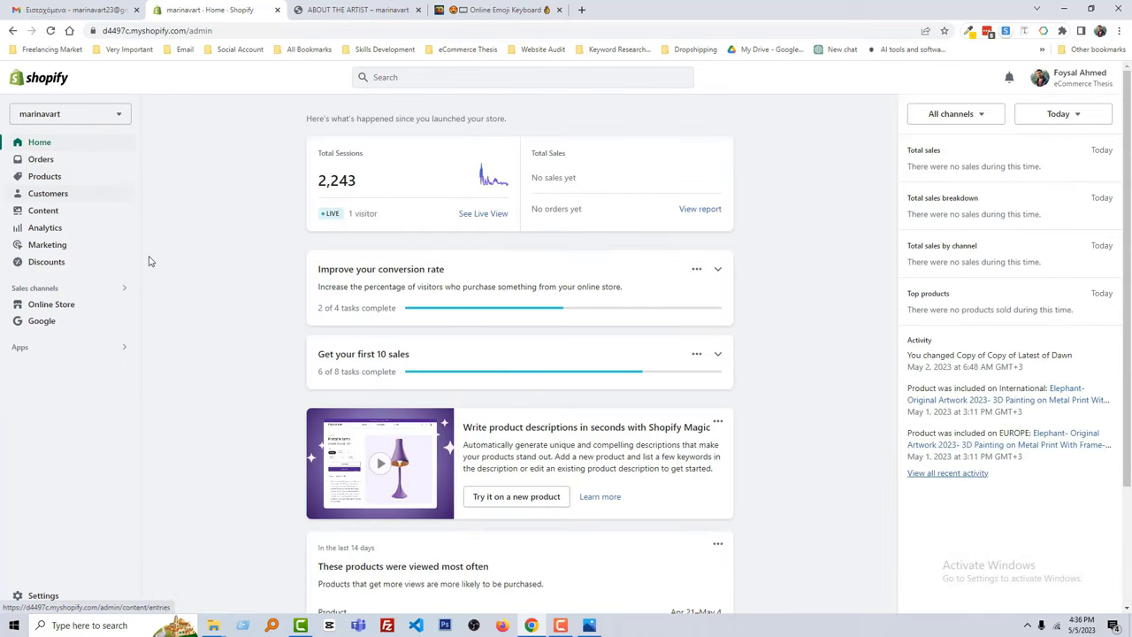
left_click(62, 305)
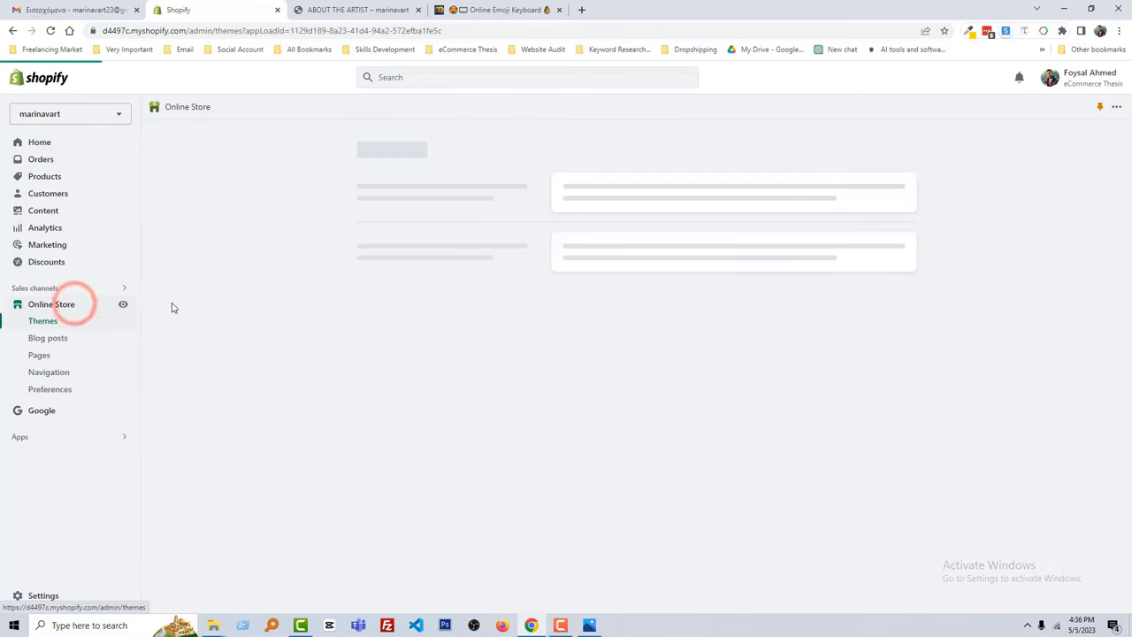
left_click(54, 357)
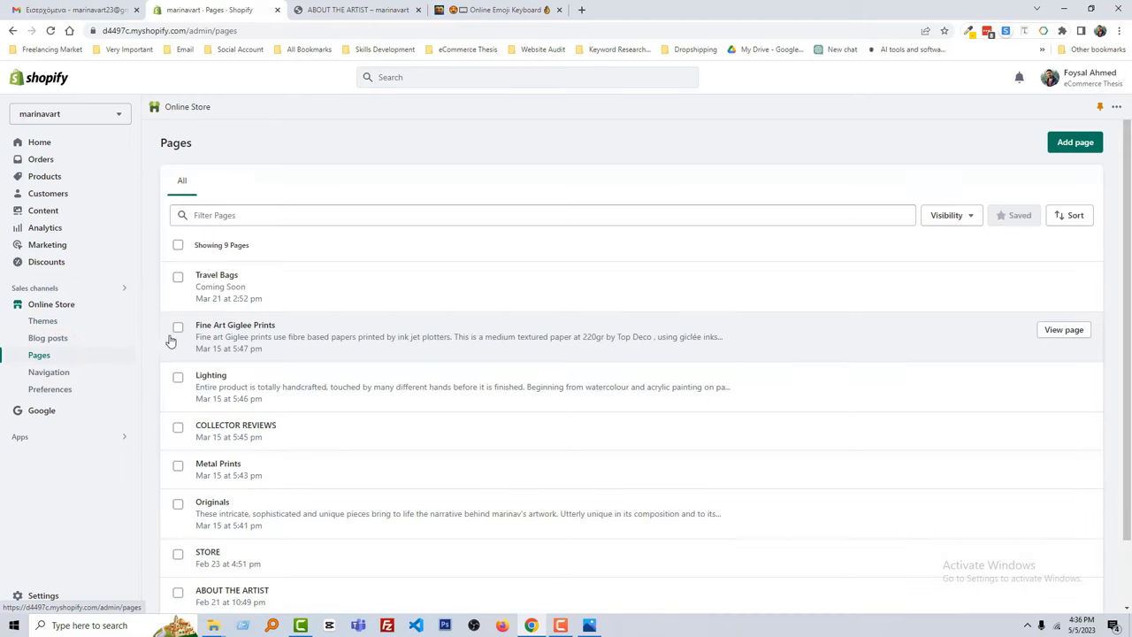
scroll(389, 325, "down", 2)
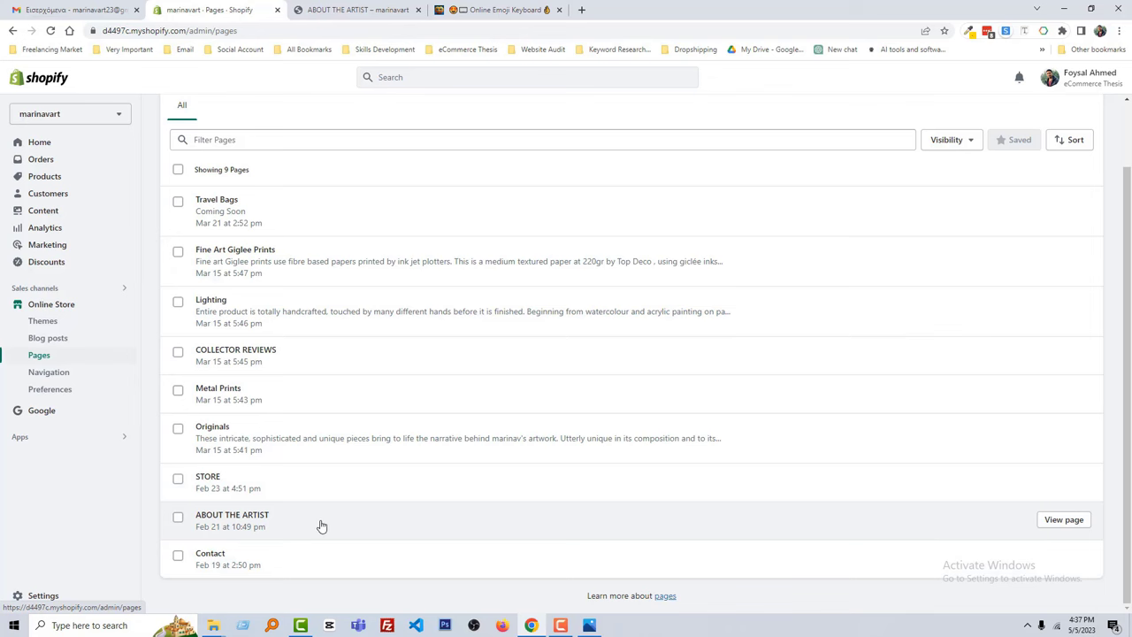
left_click(321, 525)
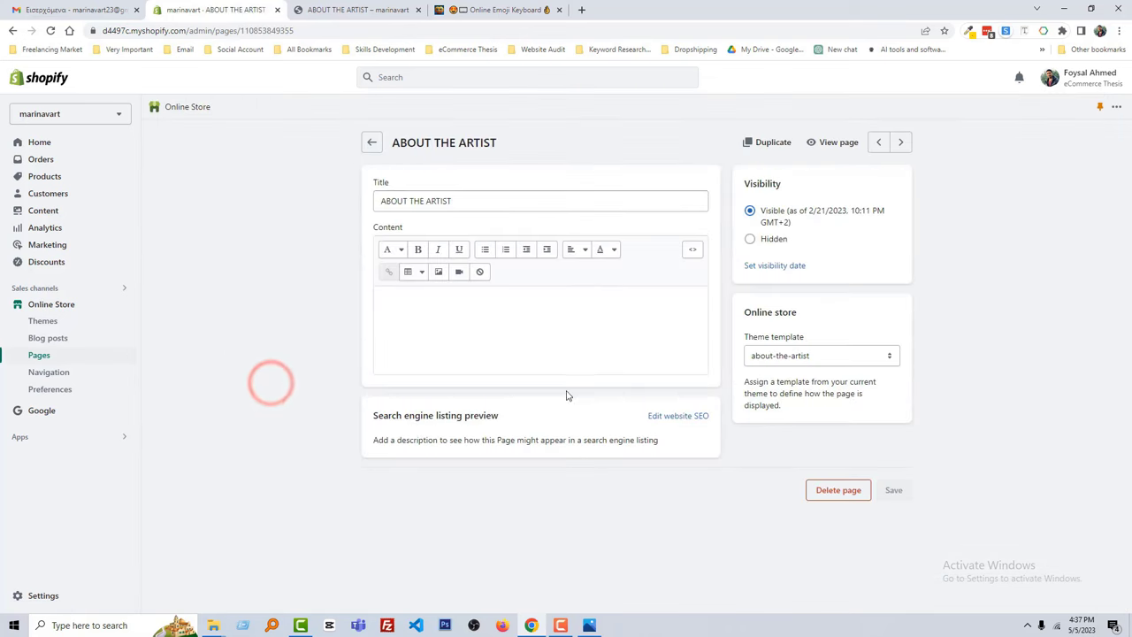
Set the page's SEO title to "ABOUT THE ARTIST" and fill its SEO description with the first two paragraphs from the live page
left_click(683, 415)
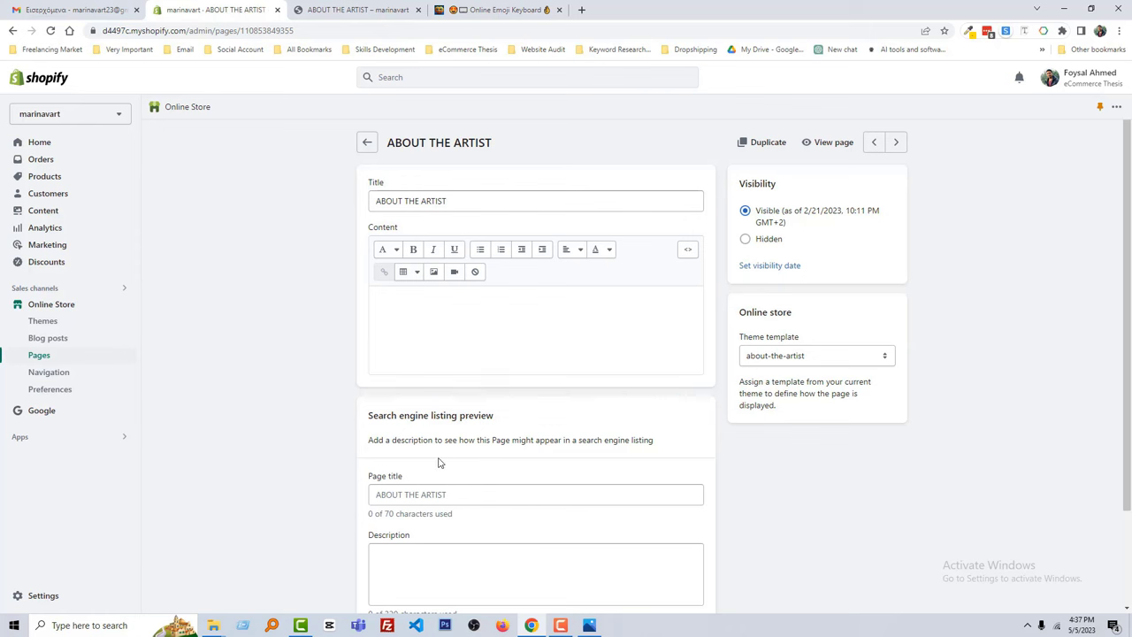
left_click_drag(509, 142, 389, 143)
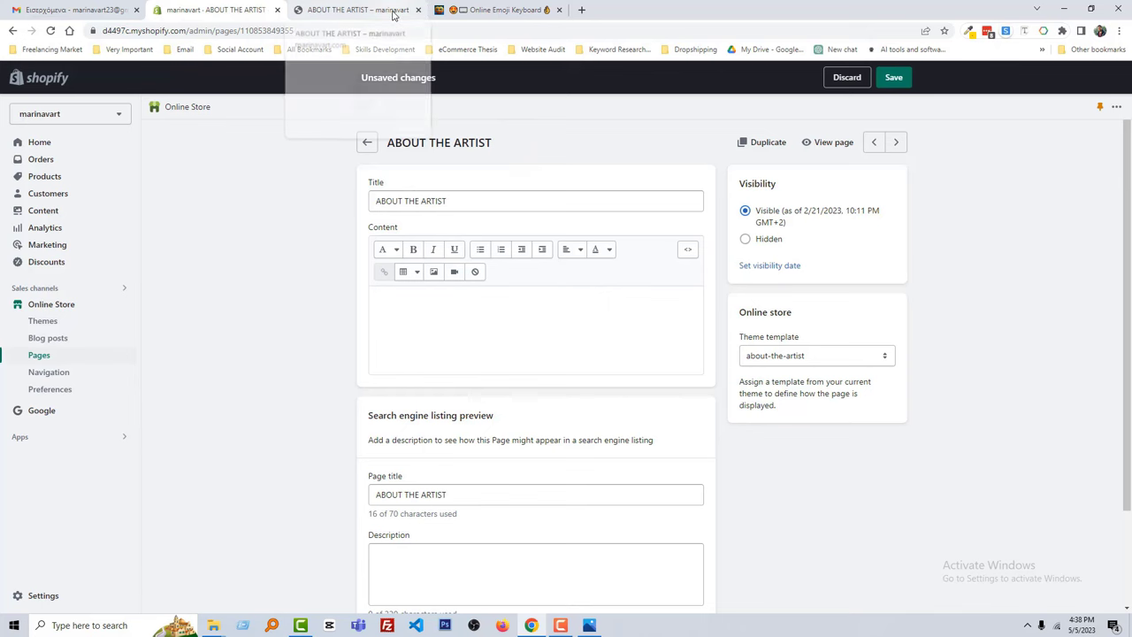
left_click(354, 10)
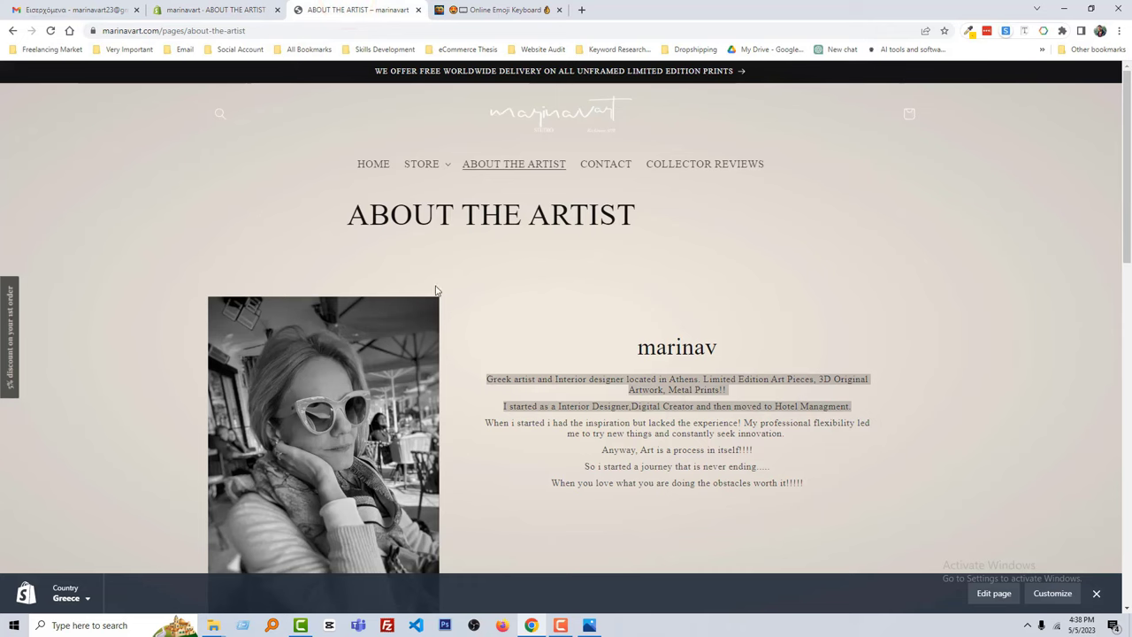
key("ctrl+shift+Tab")
left_click(435, 461)
key("ctrl+v")
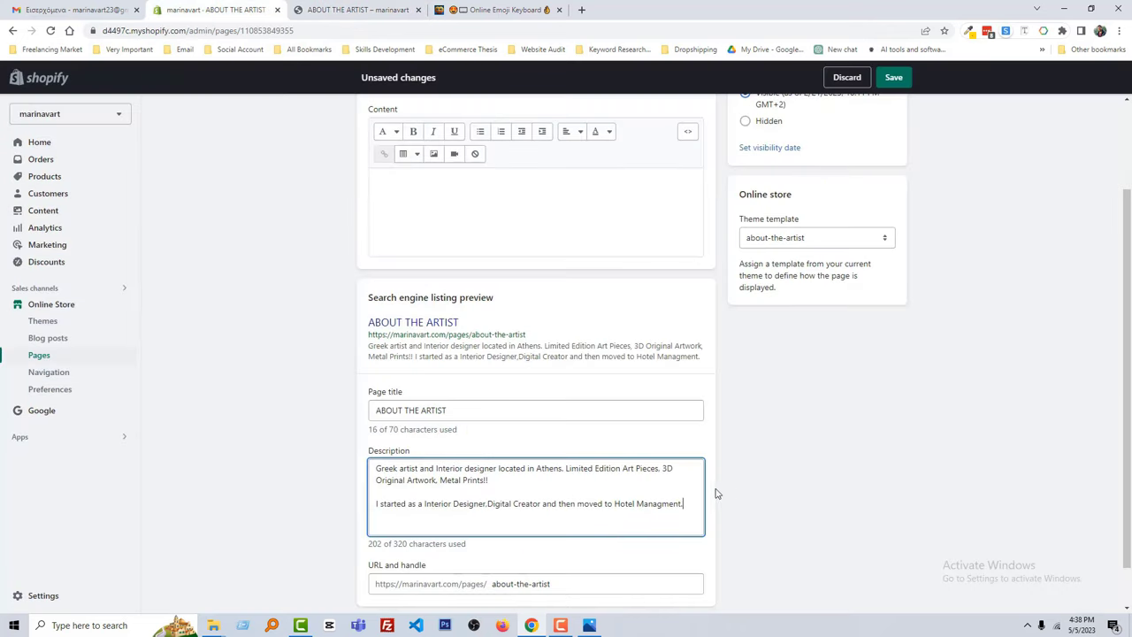
Join the two paragraphs of the ABOUT THE ARTIST page's SEO description into one continuous paragraph and save the page
scroll(731, 493, "down", 1)
left_click(771, 473)
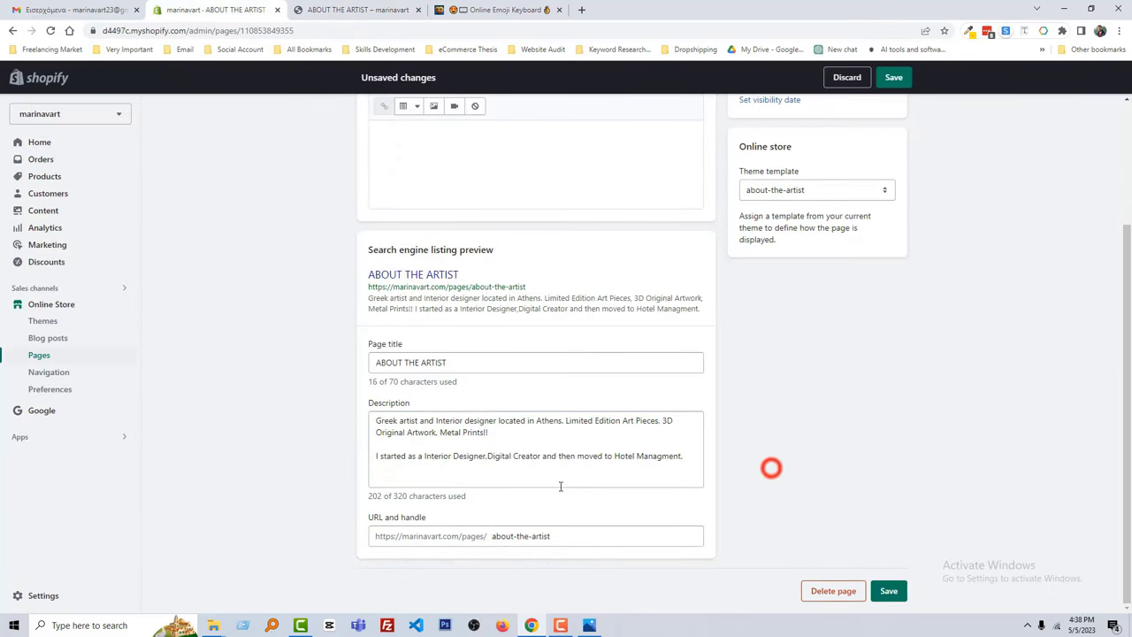
left_click(388, 461)
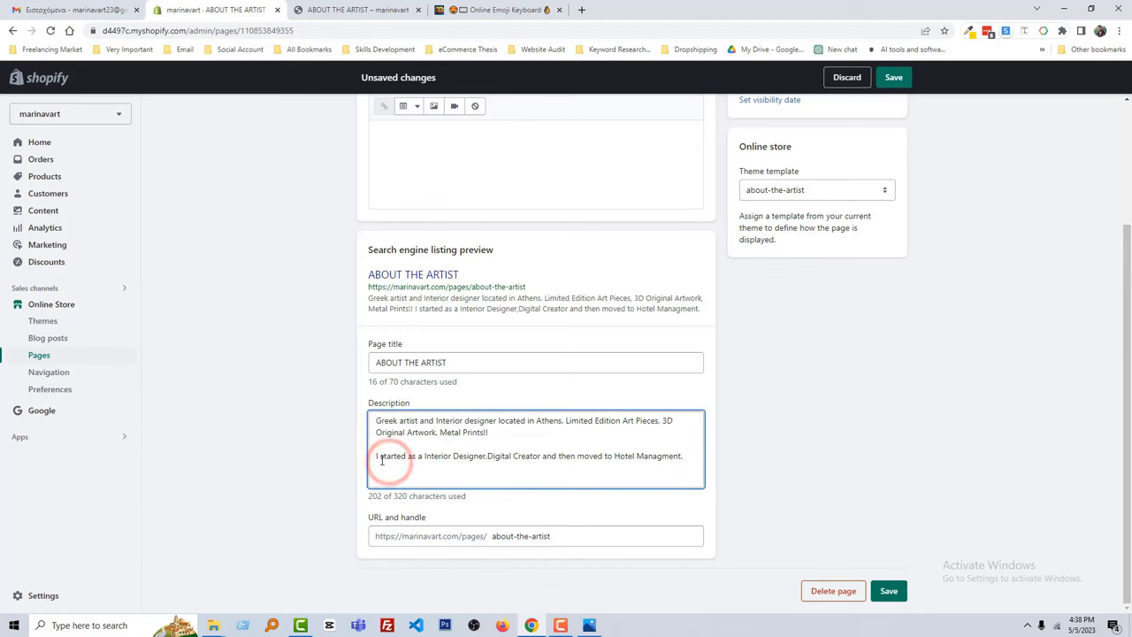
left_click(380, 458)
key("BackSpace")
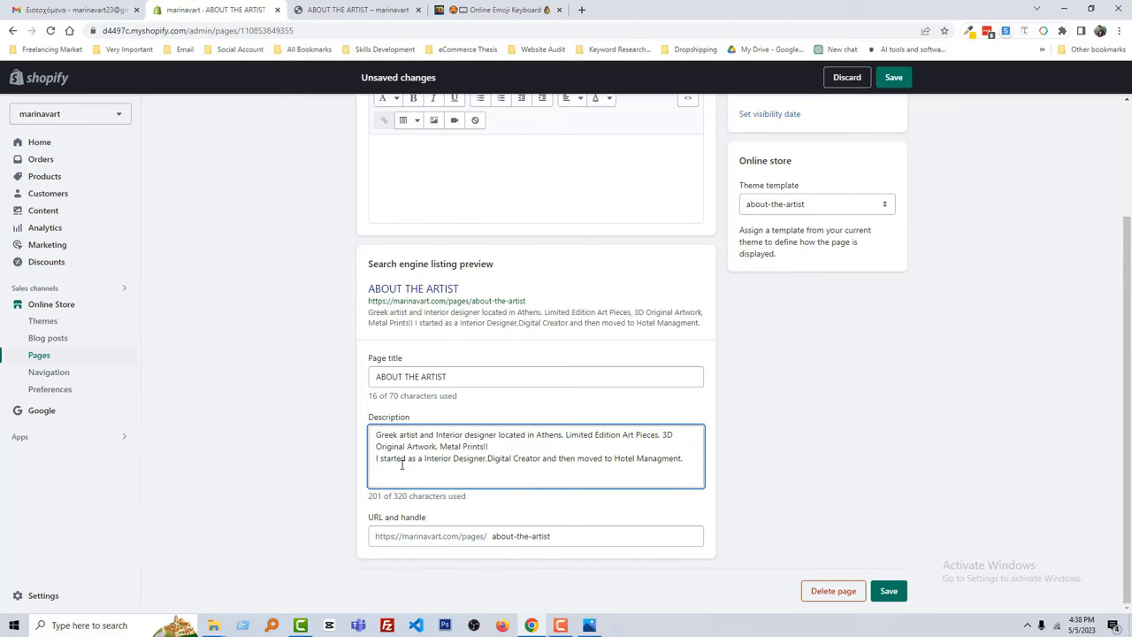
key("BackSpace")
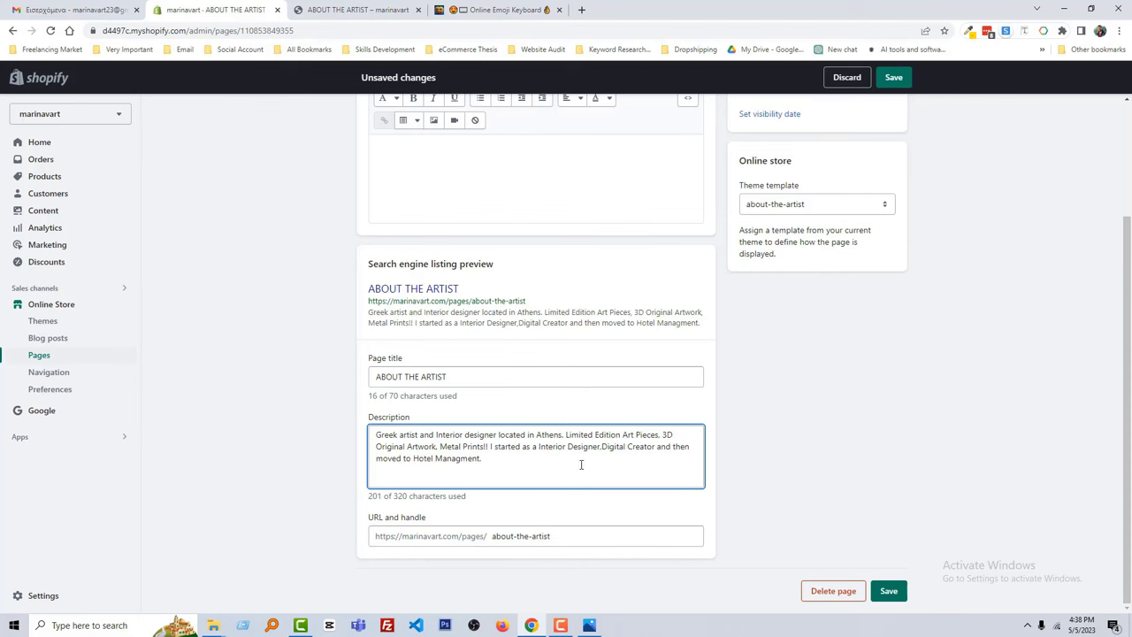
left_click(745, 518)
scroll(686, 495, "up", 3)
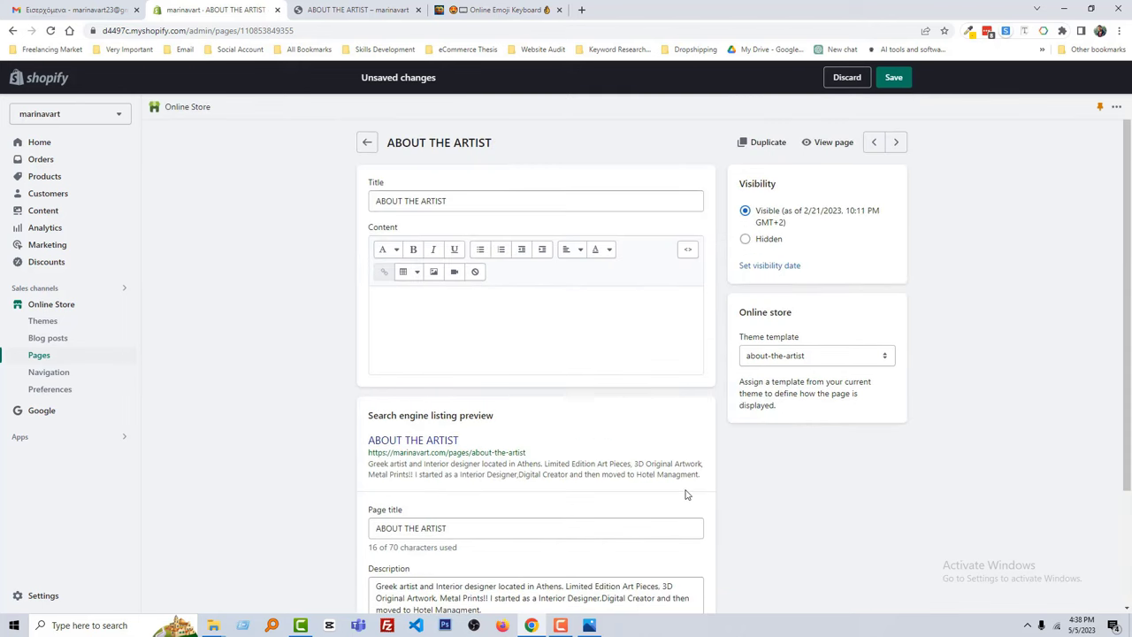
scroll(687, 495, "down", 2)
left_click(887, 590)
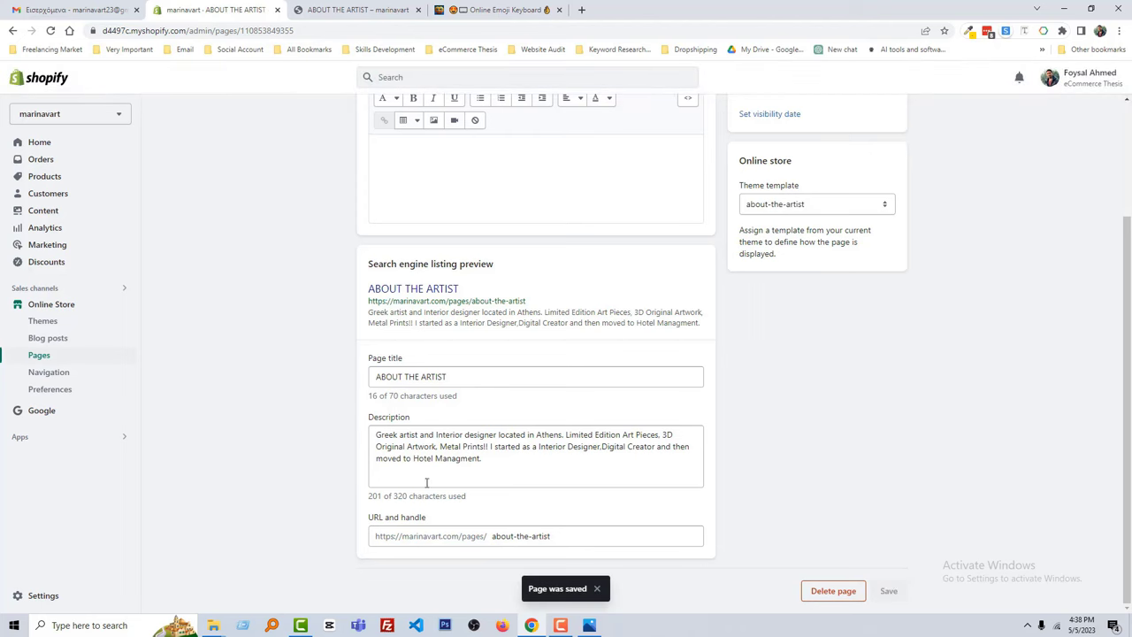
Open the Contact page for editing from the online store's page list and check its live storefront version
left_click(39, 354)
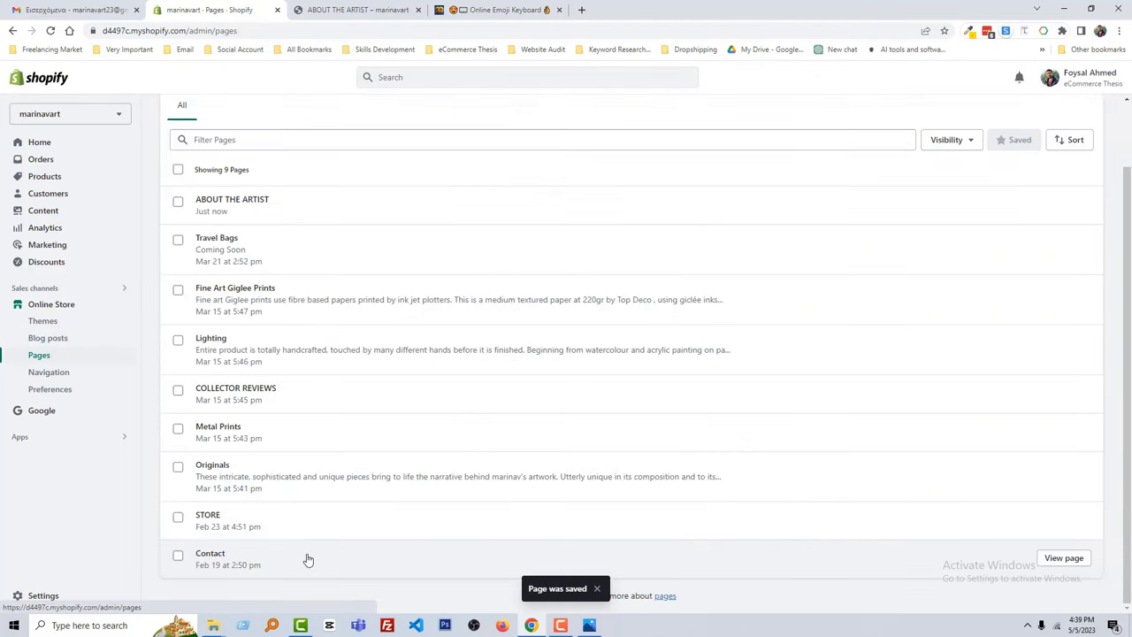
left_click(307, 558)
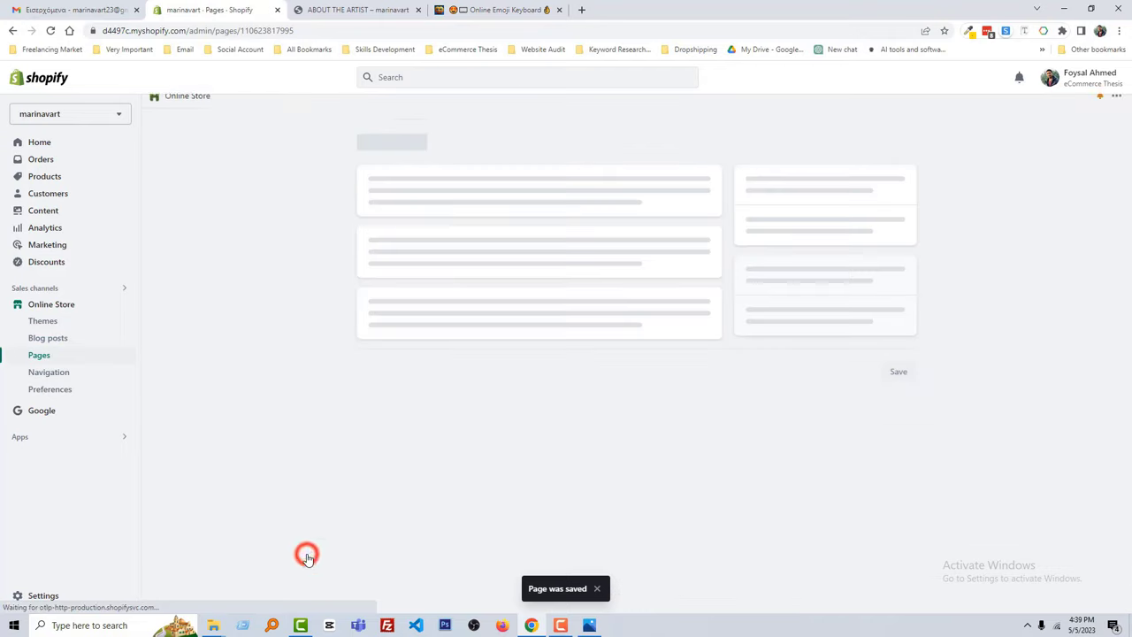
left_click(837, 142)
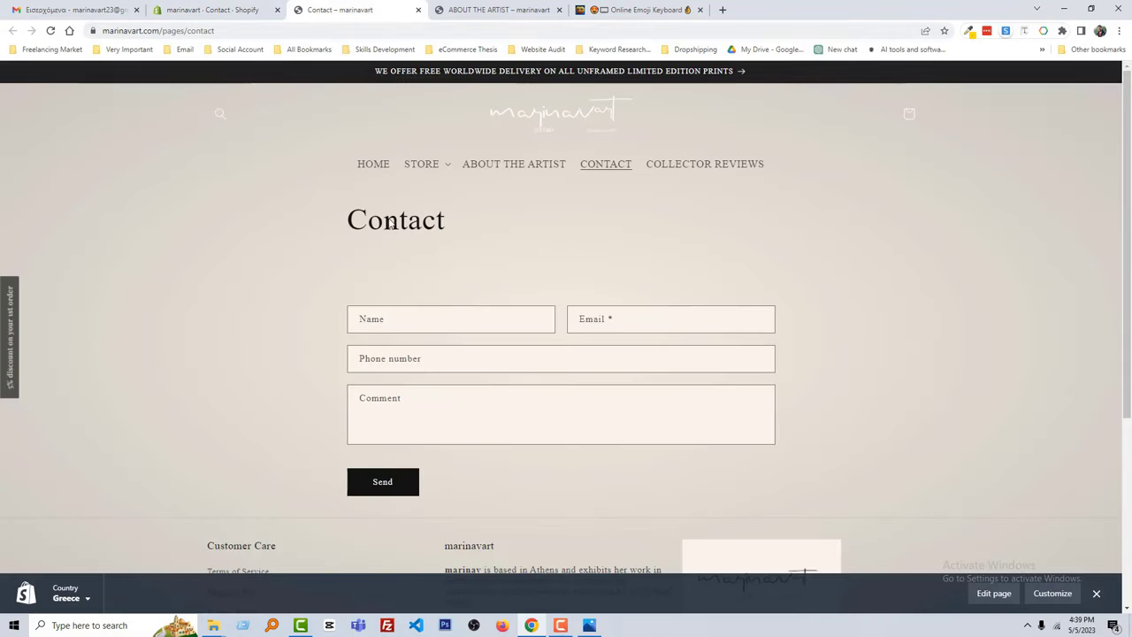
left_click(235, 7)
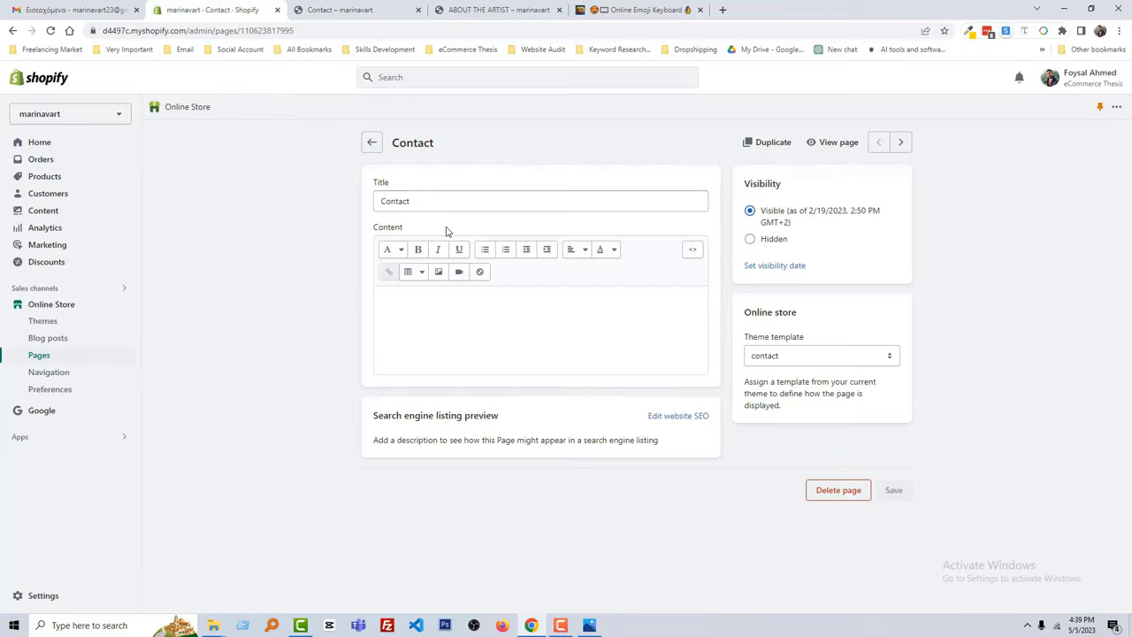
In ChatGPT, send "Act like an expert: Write a SEO friendly Meta Description for Contact Page" and the same prompt for "Contact with Me Page"
left_click(723, 10)
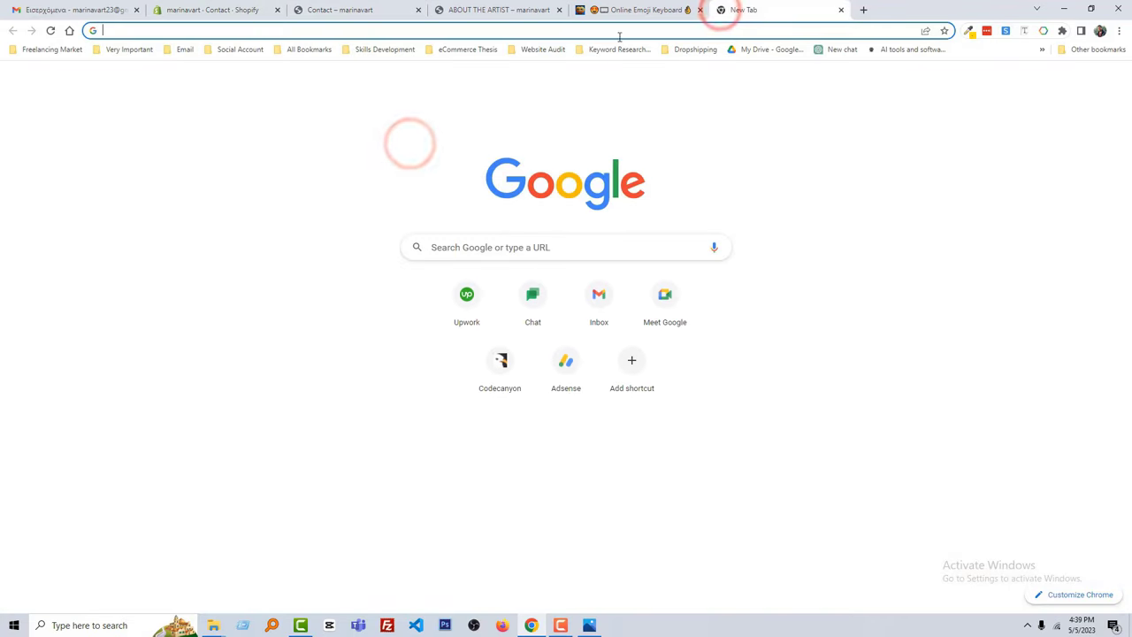
left_click(841, 49)
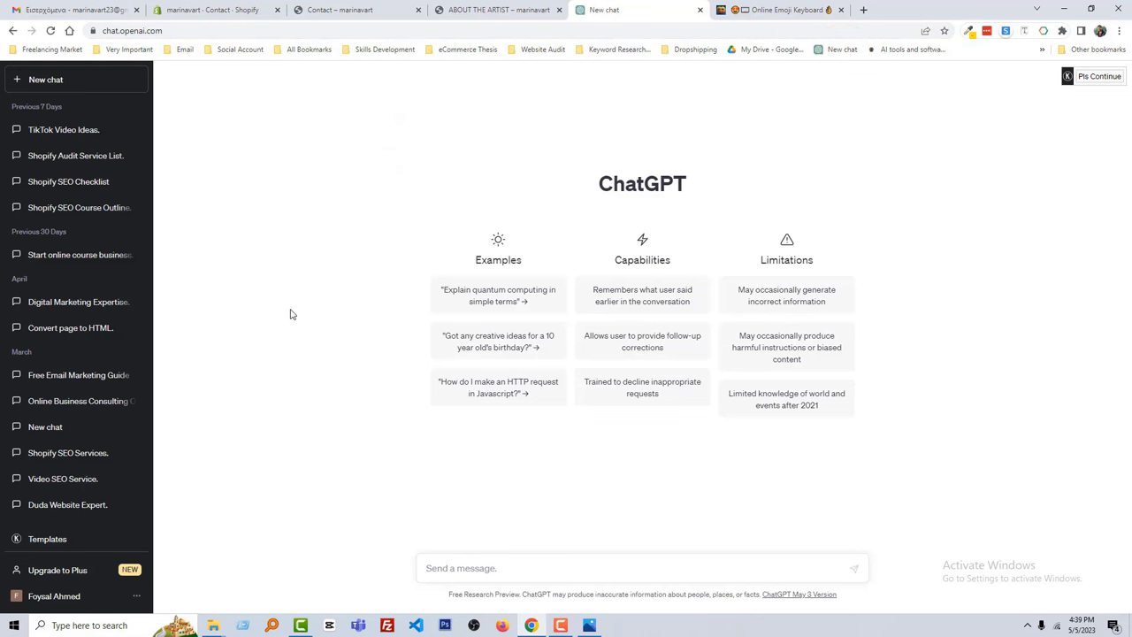
left_click(471, 565)
type("A")
key("BackSpace")
type("Ac")
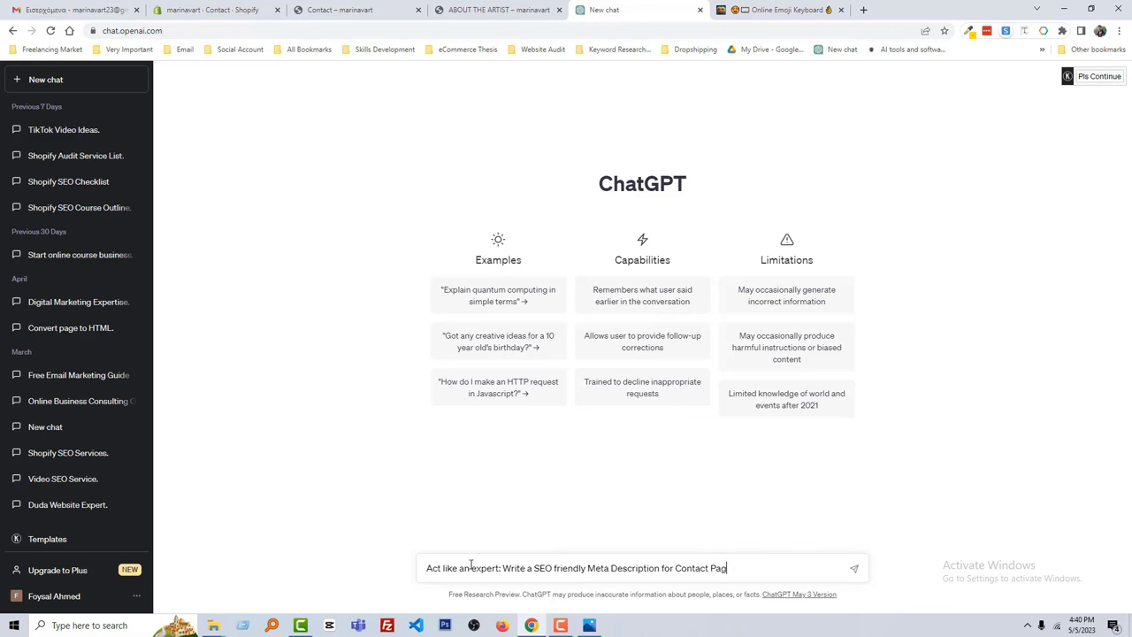
key("Return")
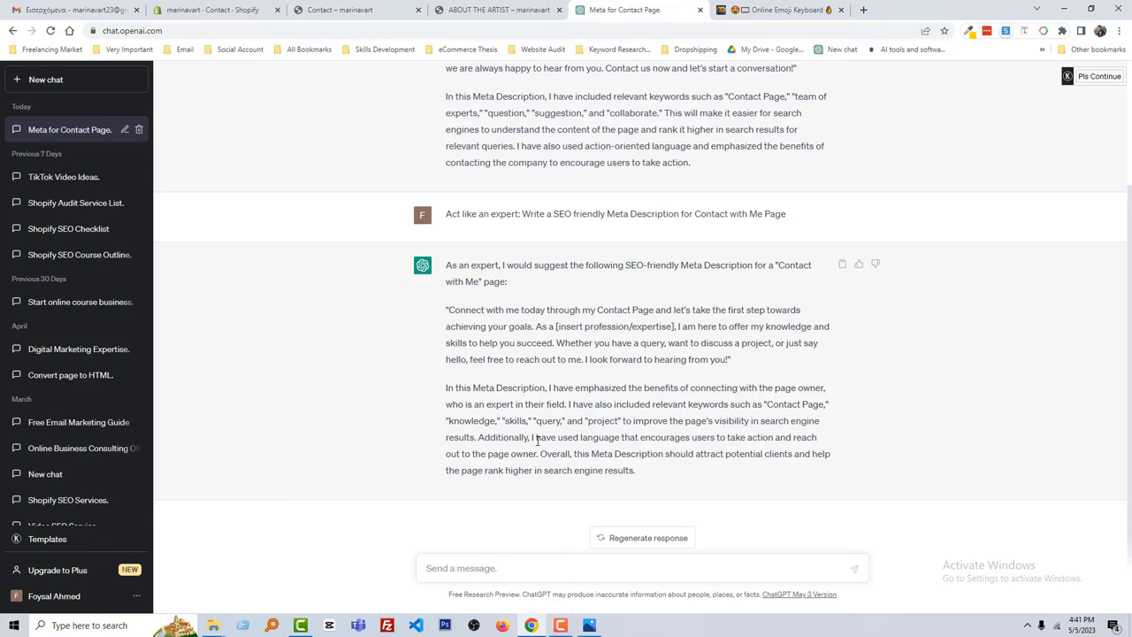
Copy ChatGPT's first suggestion, from "Get in touch with us today!" to "let's start a conversation!", into the Shopify Contact page's SEO description
scroll(537, 440, "up", 2)
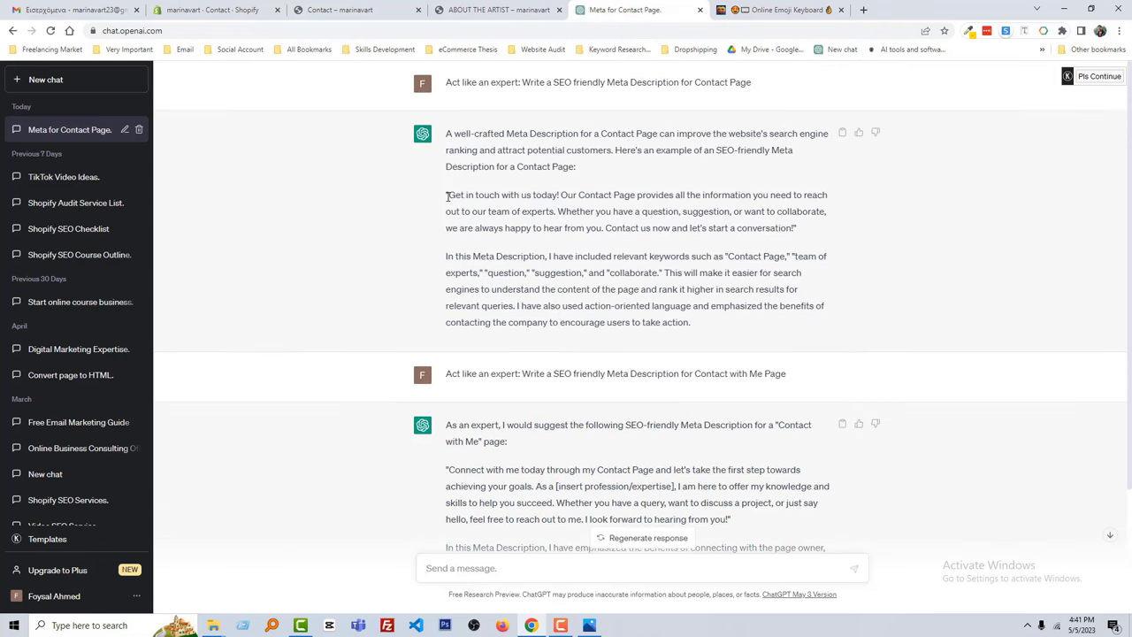
left_click_drag(447, 194, 796, 229)
key("ctrl+c")
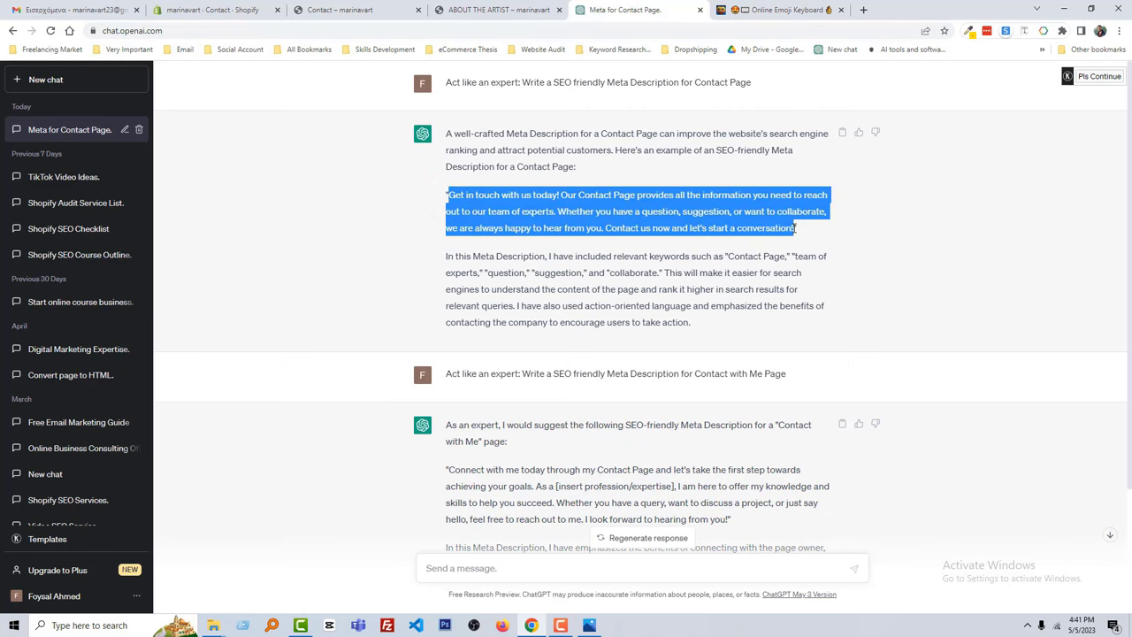
key("ctrl+2")
left_click(681, 423)
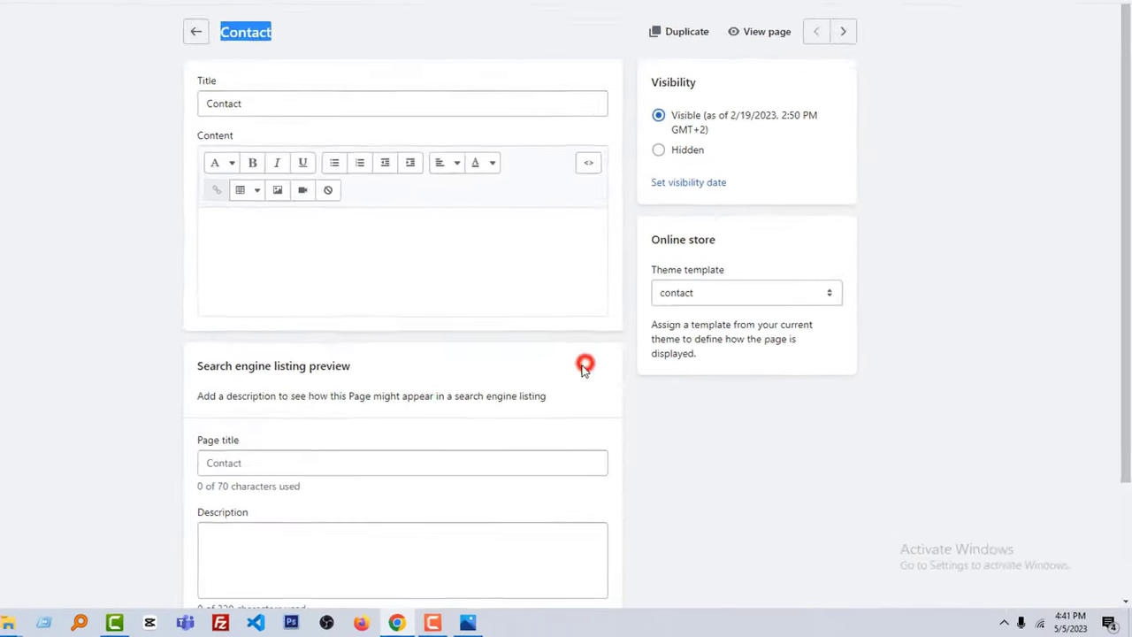
scroll(558, 459, "down", 1)
left_click(490, 426)
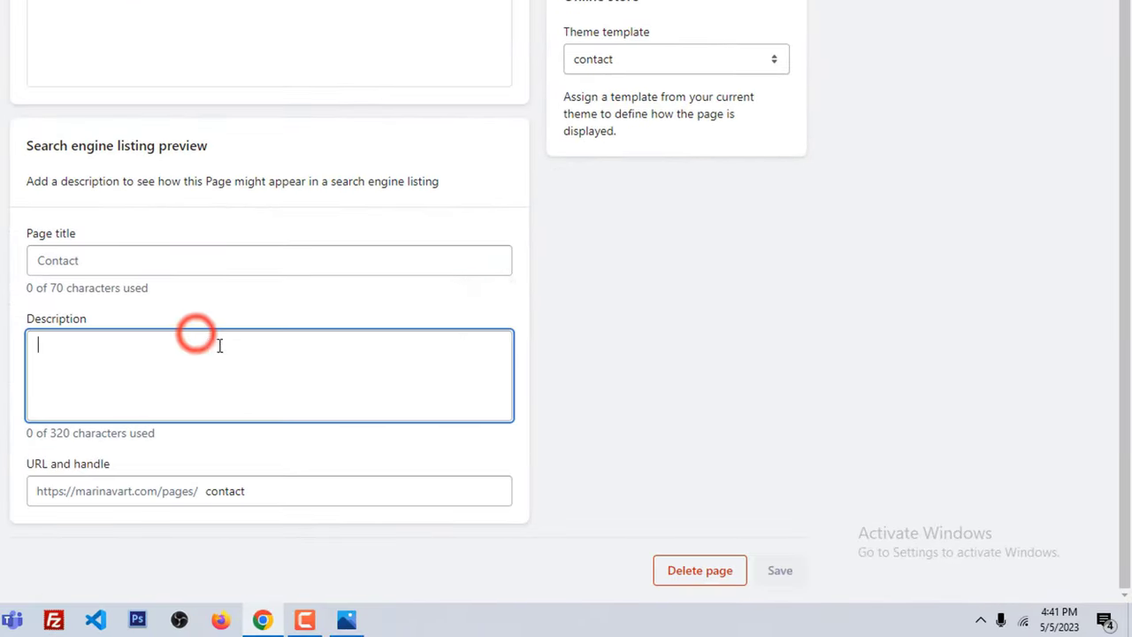
key("ctrl+v")
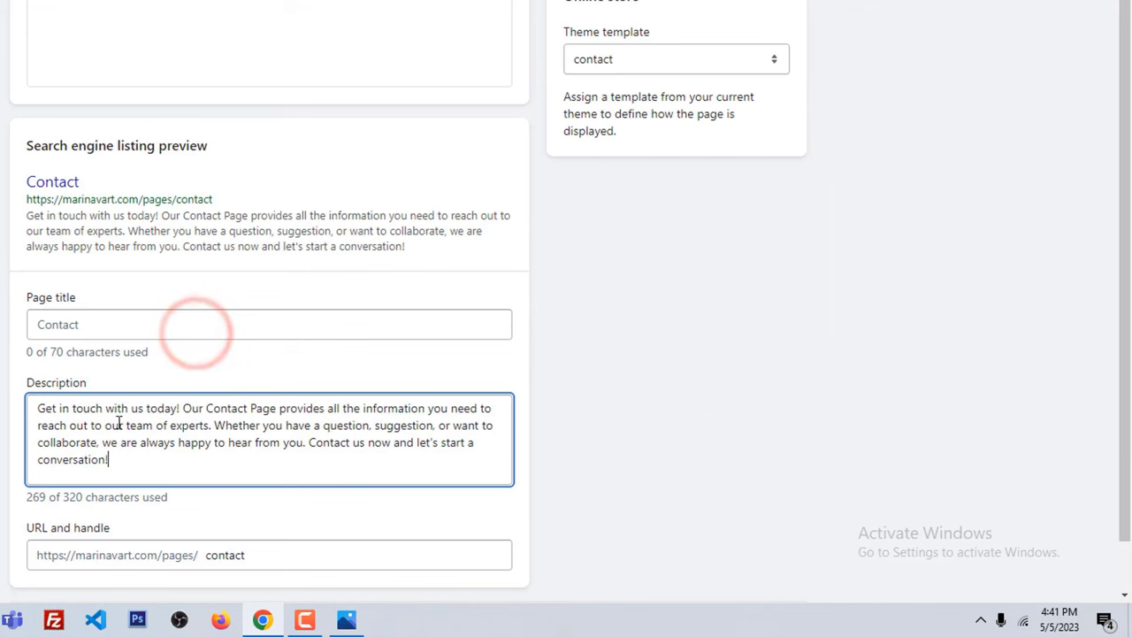
In the SEO description, change "with us today" to "with me today" and remove the sentence about the Contact Page and team of experts
double_click(137, 408)
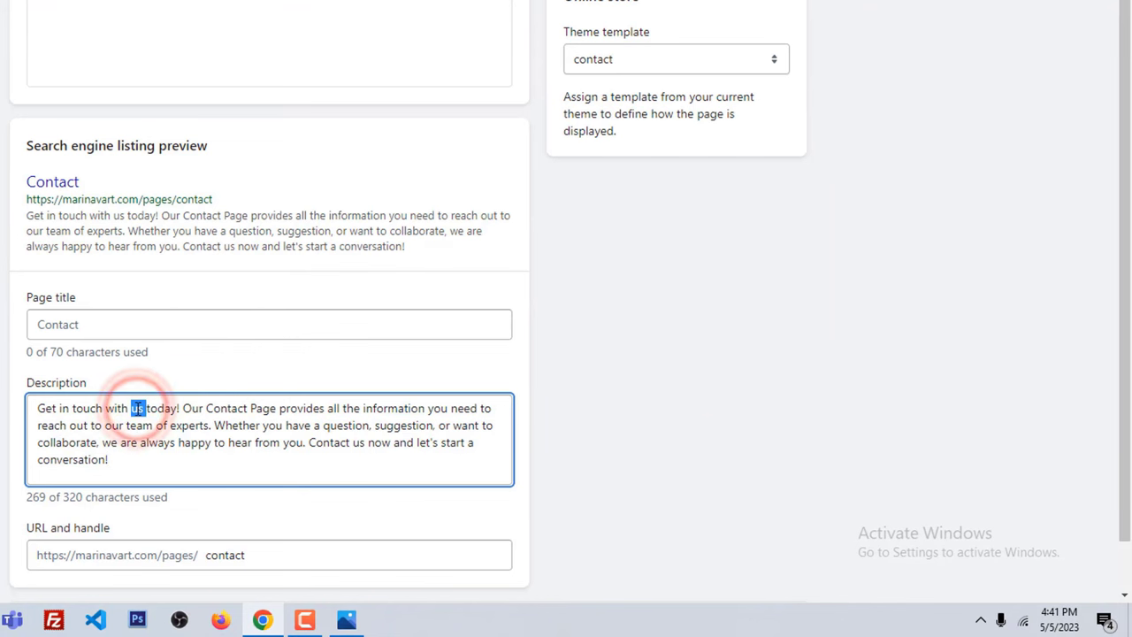
type("me")
left_click_drag(188, 408, 214, 426)
key("BackSpace")
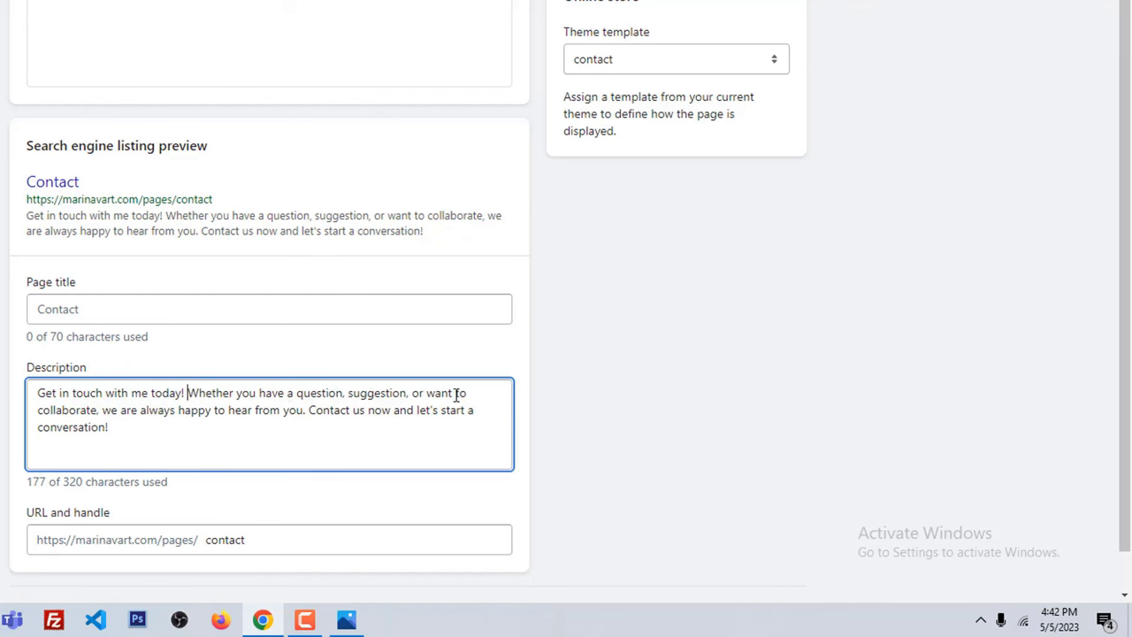
Reword the SEO description in first person, replacing "we are" with "I am" and "Contact us" with "Contact with me"
left_click_drag(138, 410, 100, 411)
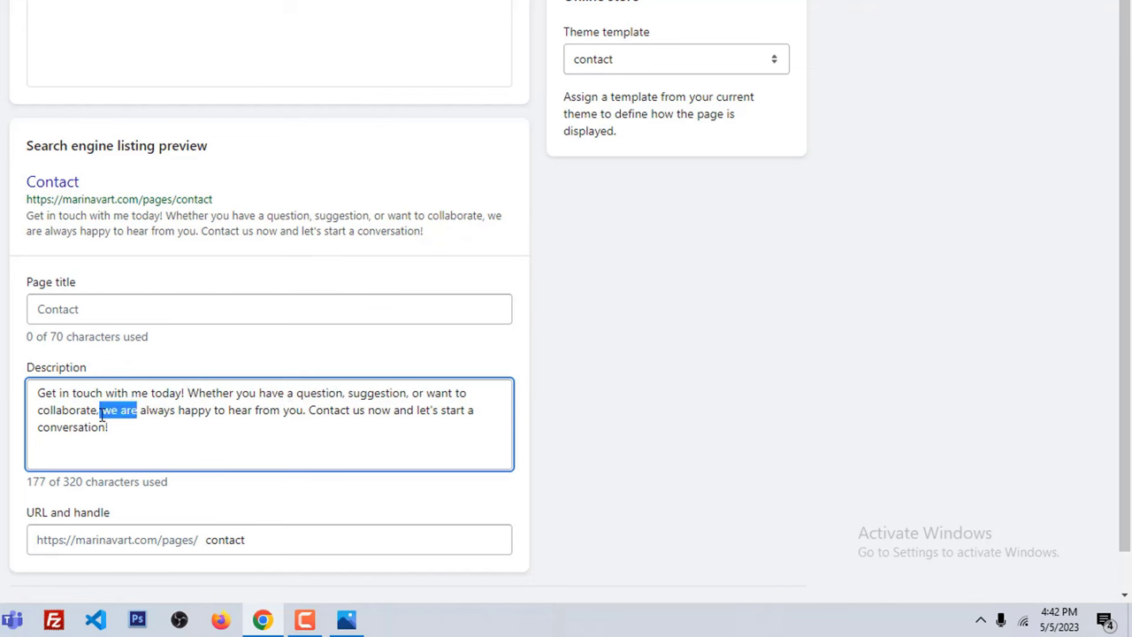
type("I am")
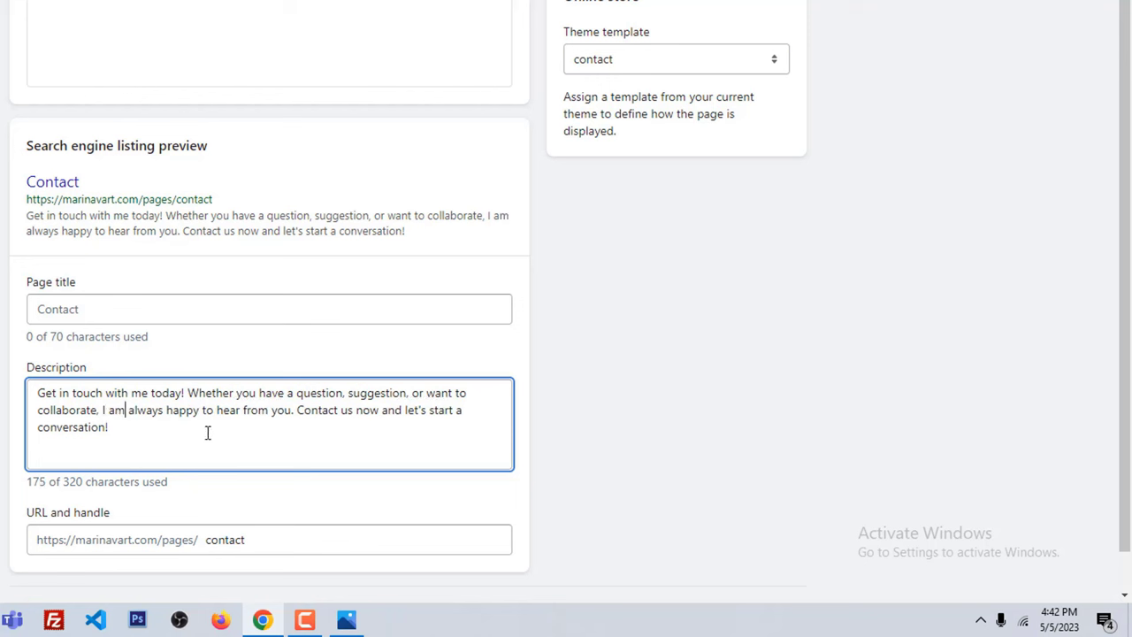
double_click(346, 410)
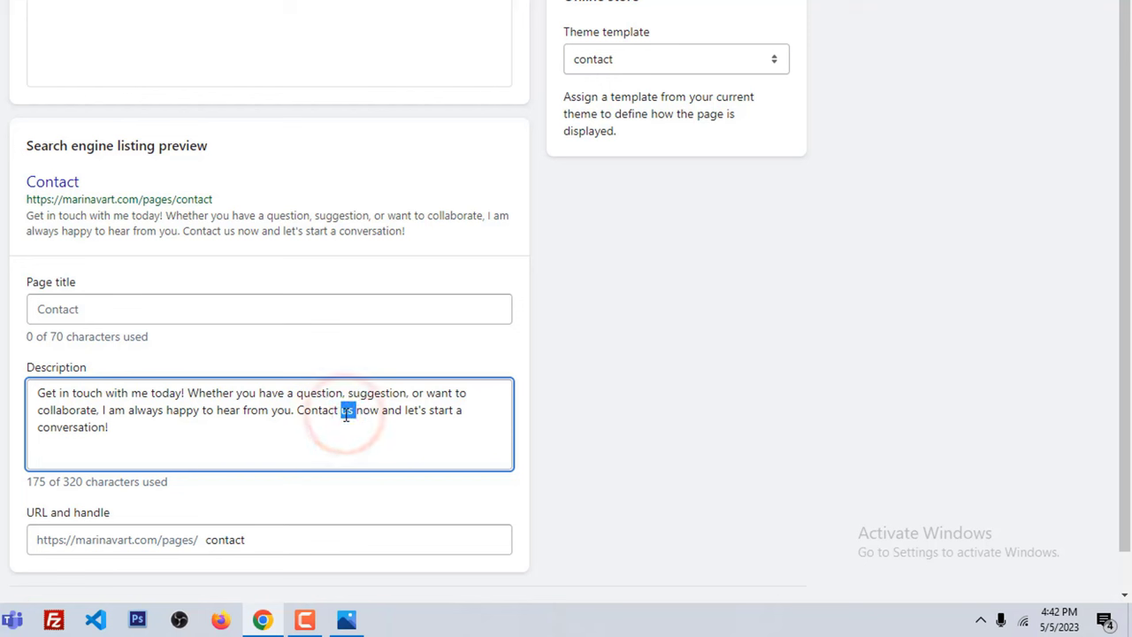
type("with me")
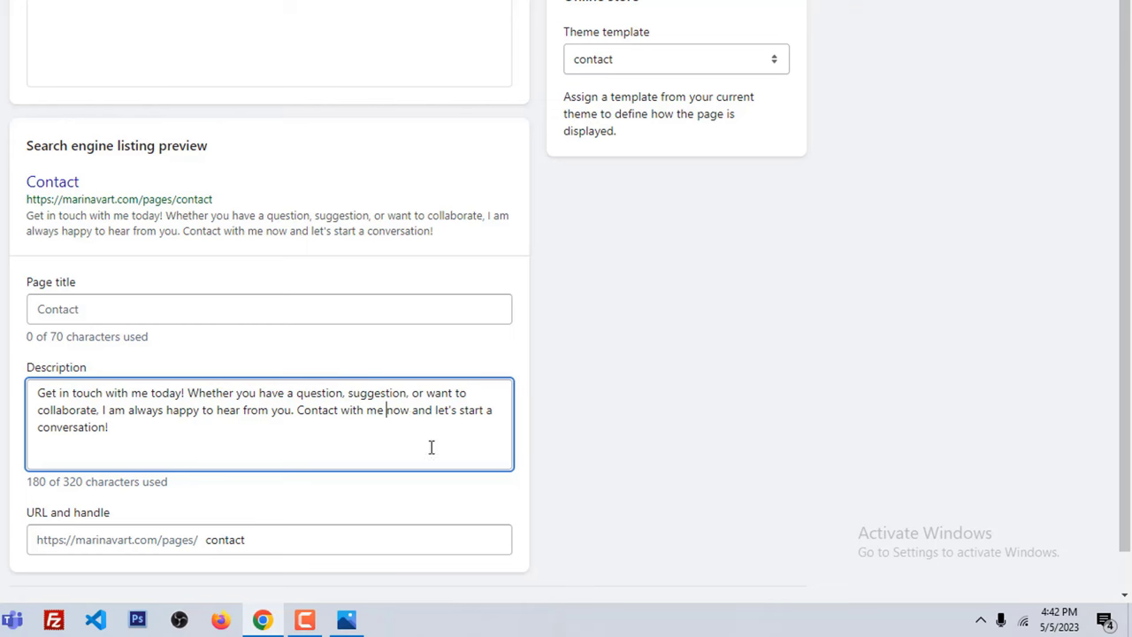
left_click(141, 439)
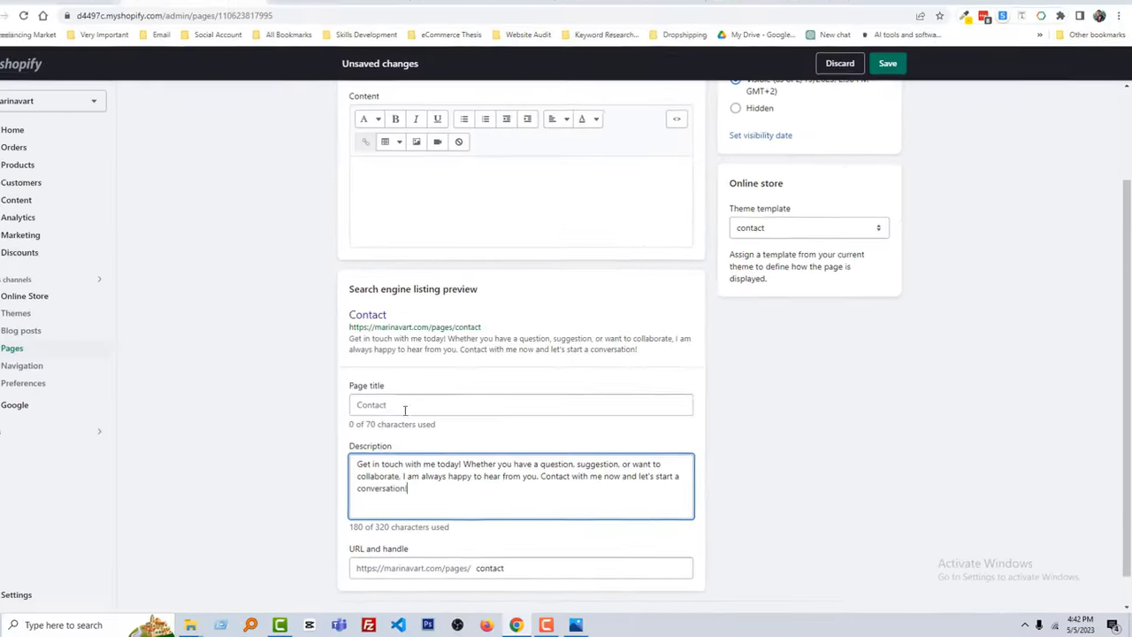
Copy the page title "Contact" into the SEO page title and save the Contact page
left_click(165, 334)
scroll(414, 193, "up", 2)
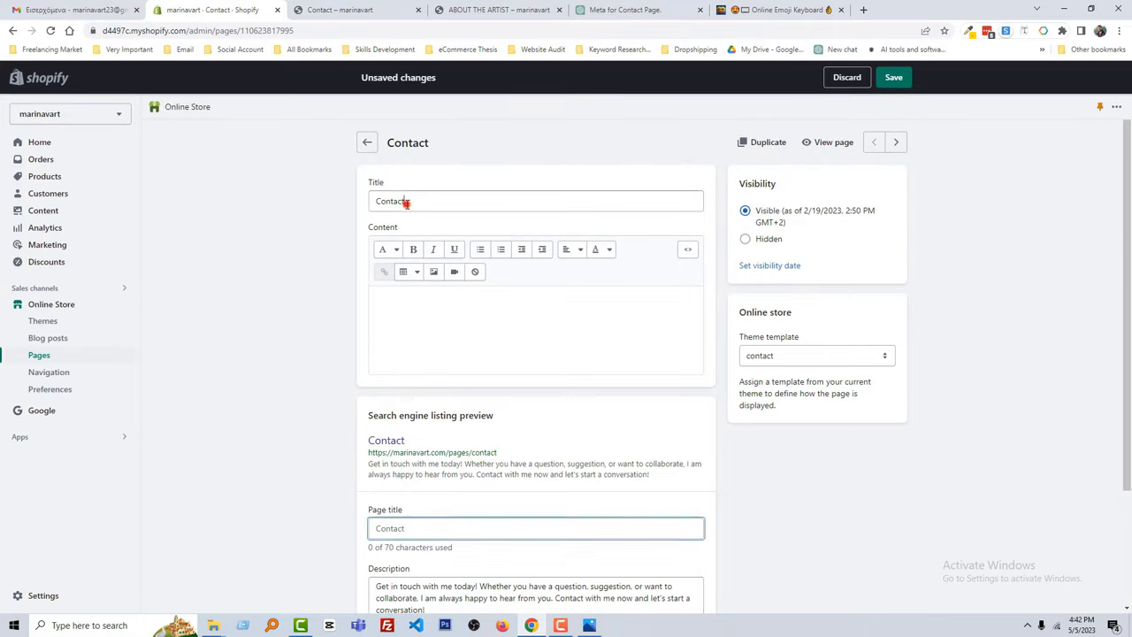
double_click(405, 202)
key("ctrl+c")
left_click(440, 526)
key("ctrl+v")
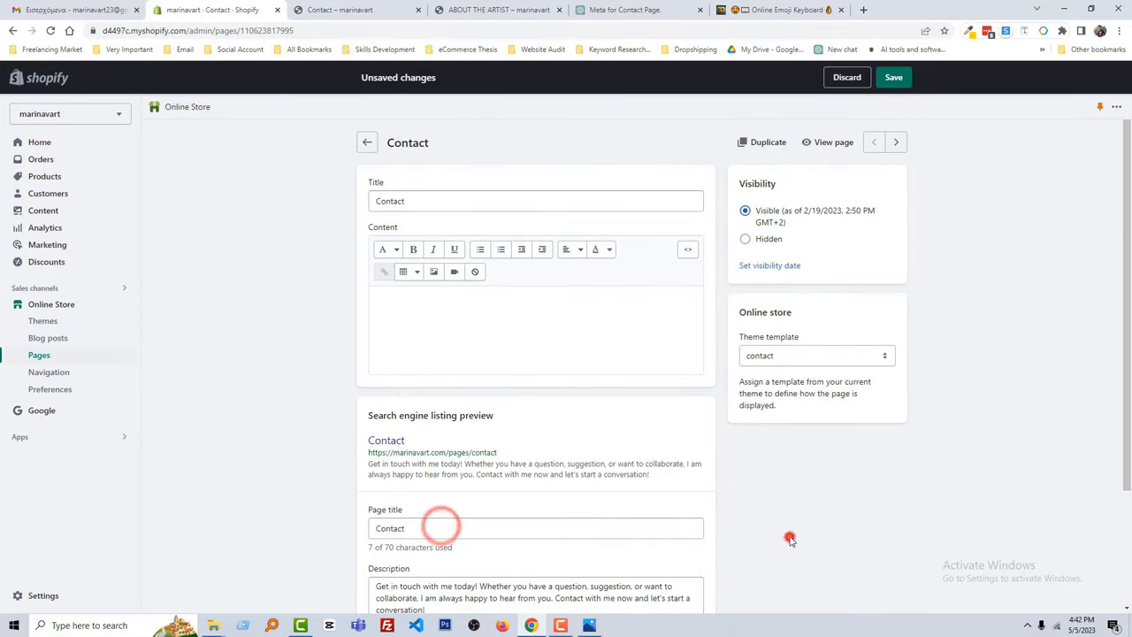
left_click(892, 78)
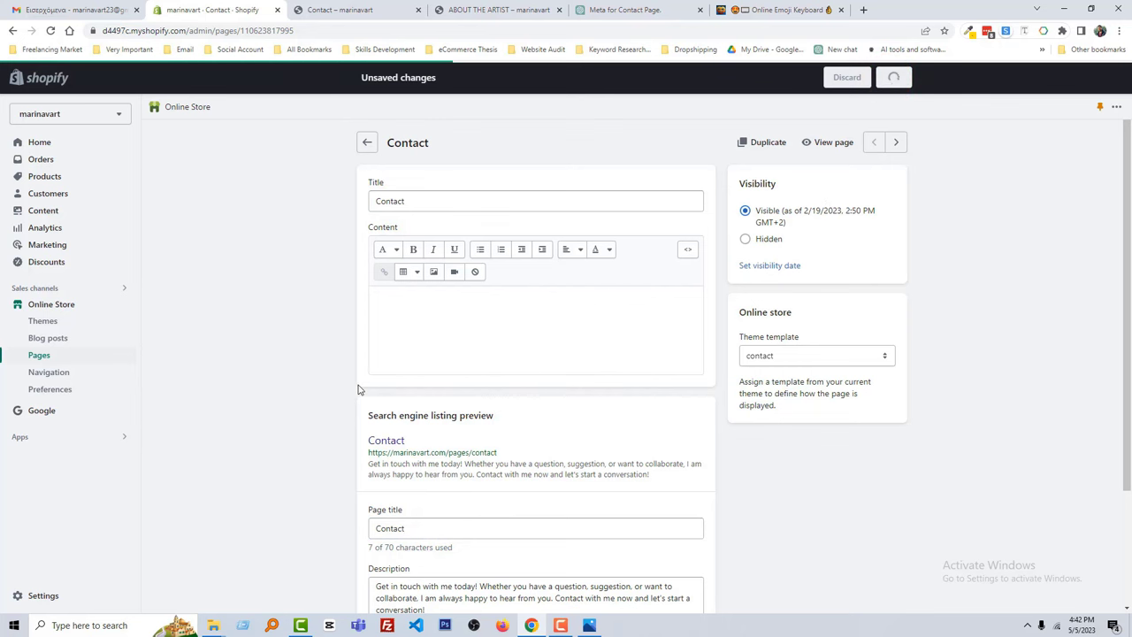
scroll(358, 389, "down", 2)
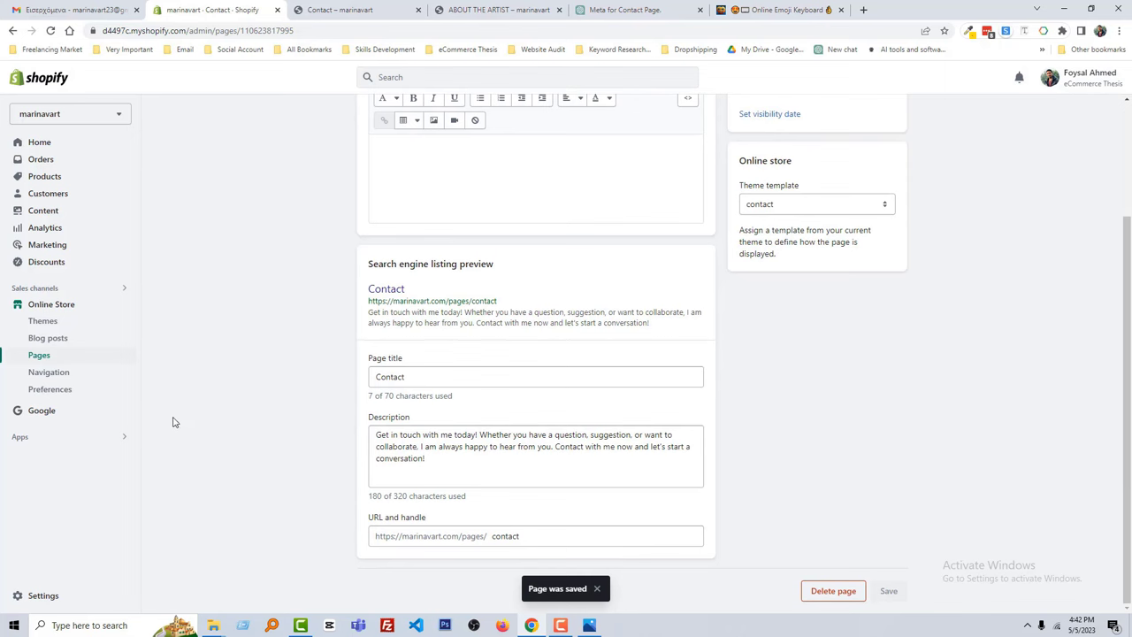
Return to the online store's page list and look through the remaining pages
left_click(39, 355)
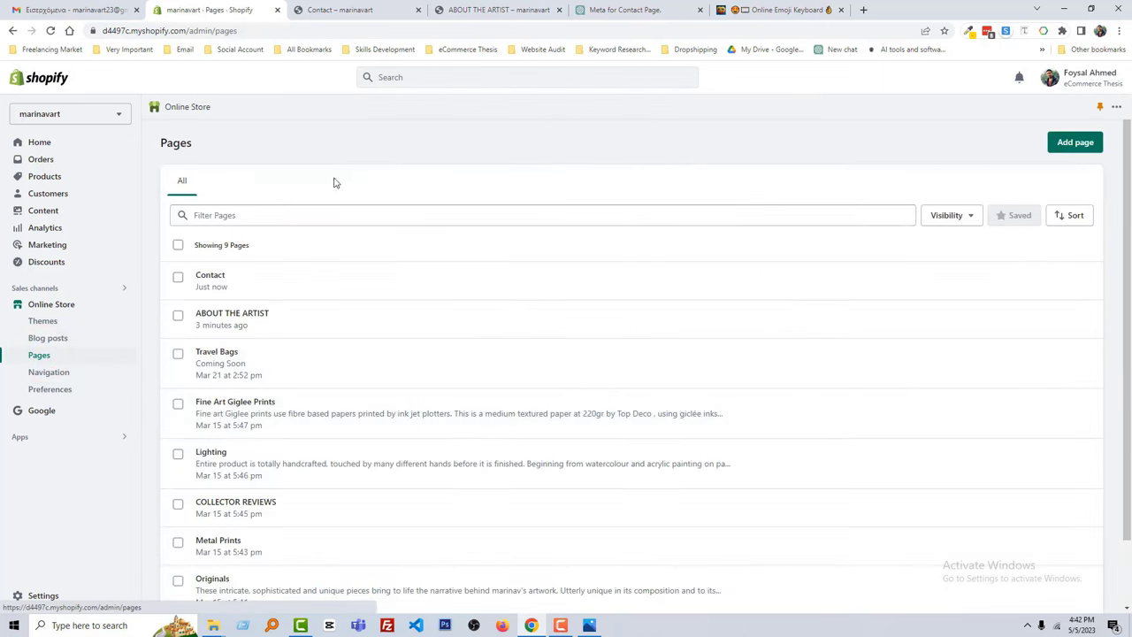
scroll(291, 378, "down", 2)
scroll(336, 442, "up", 2)
Search Google in a new browser tab for "What is Meta Description"
left_click(864, 10)
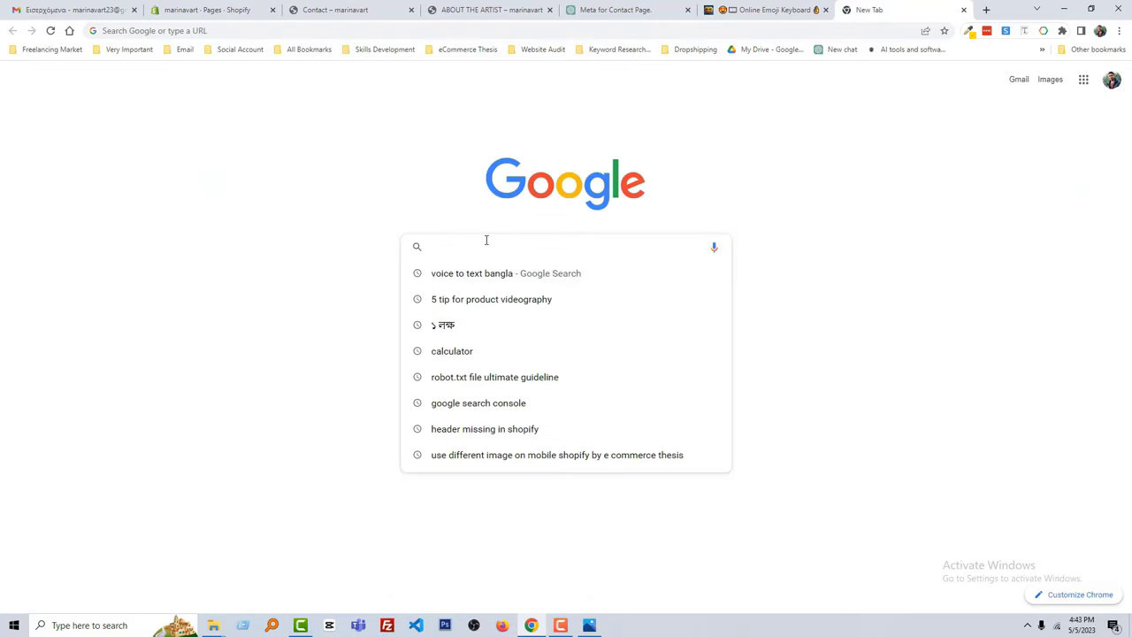
type("What is ")
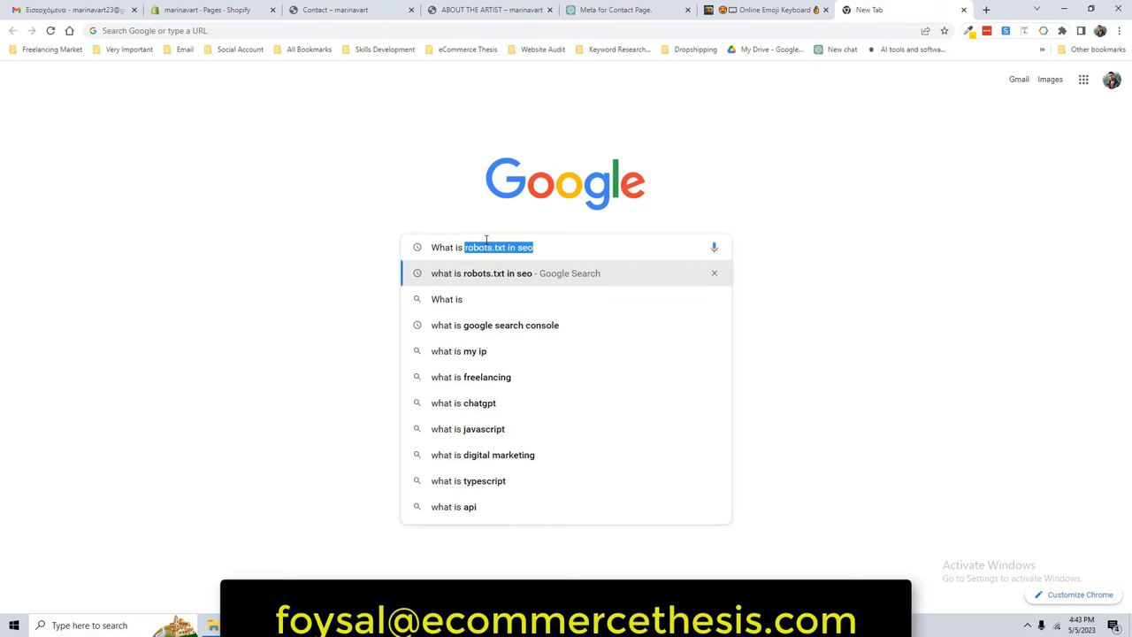
type("Meta")
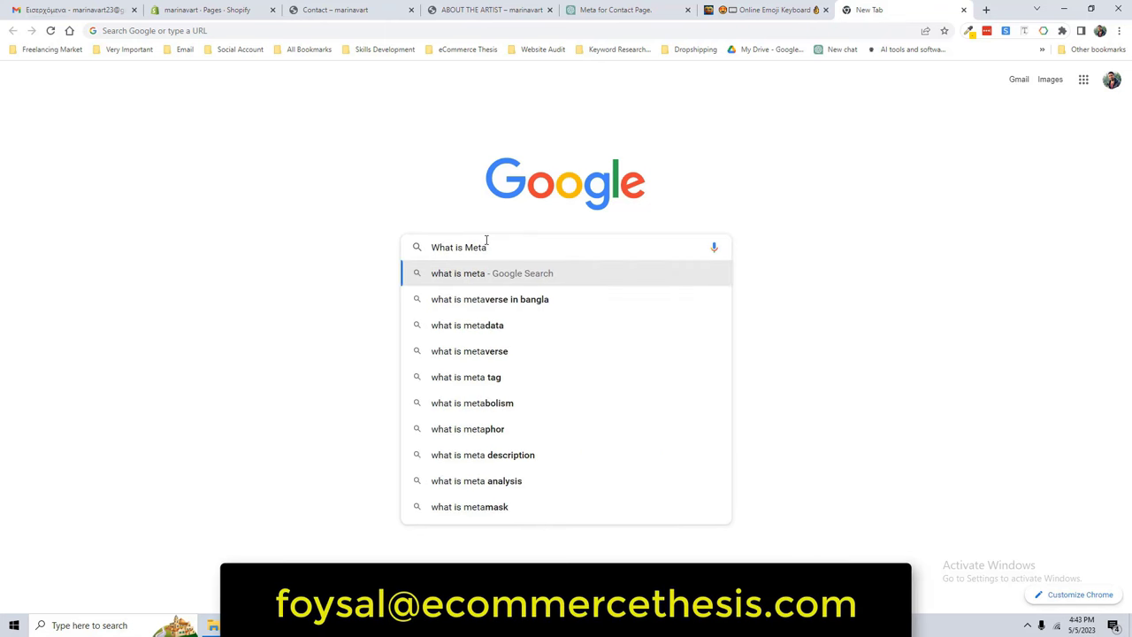
type(" Descri")
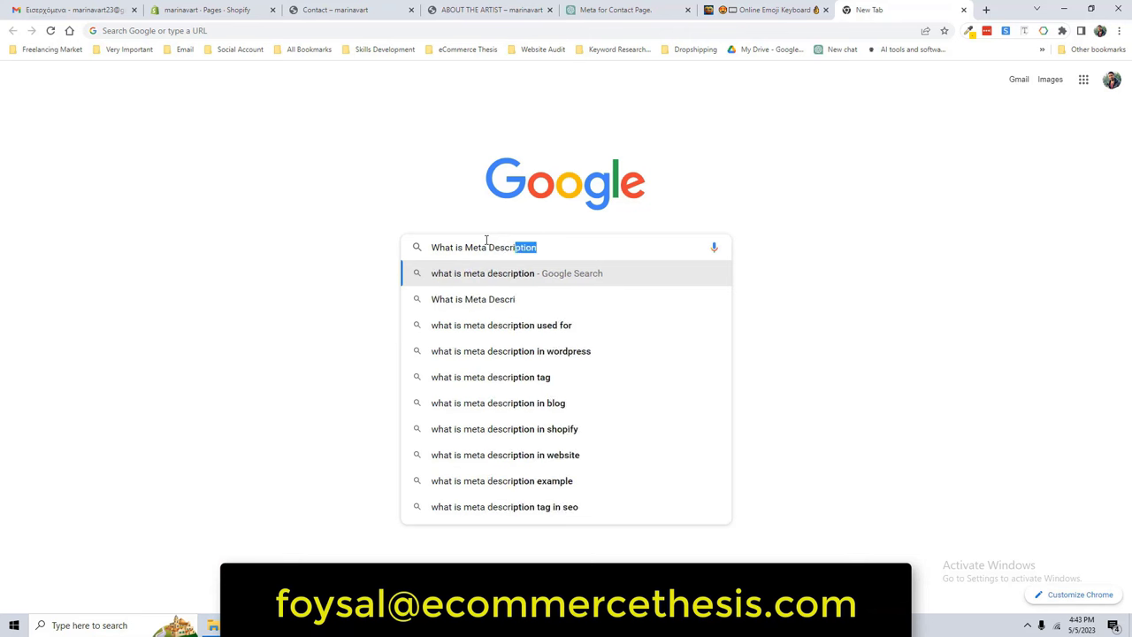
Search Google for "What is Meta Description of Page in Website" and select the snippet's summary of what a meta description does
type("ption of P")
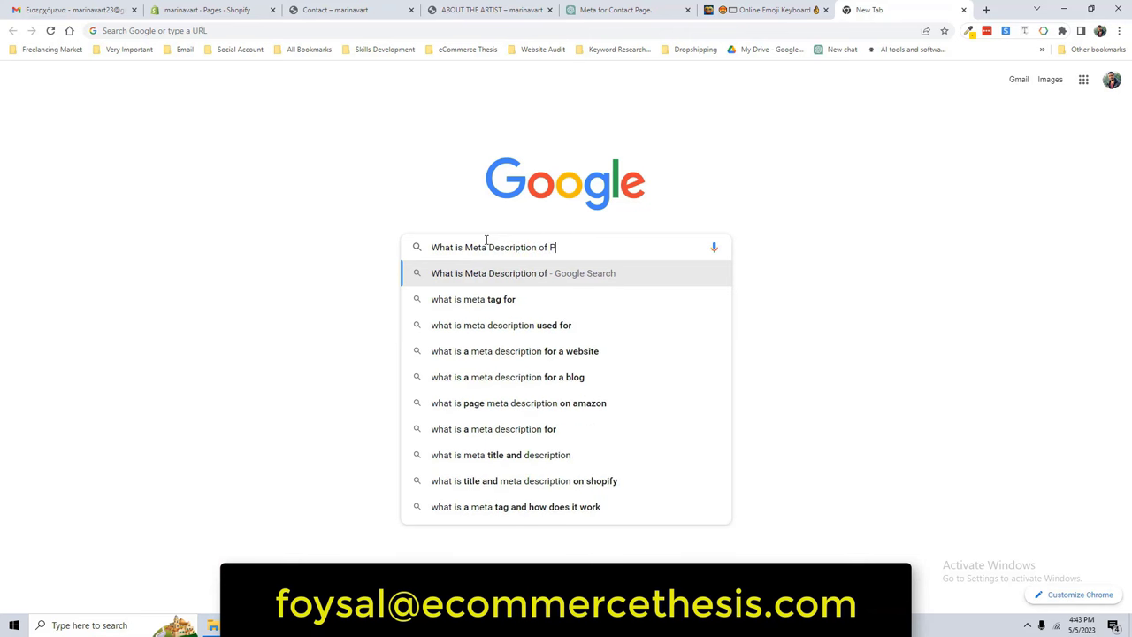
type("age in Websi")
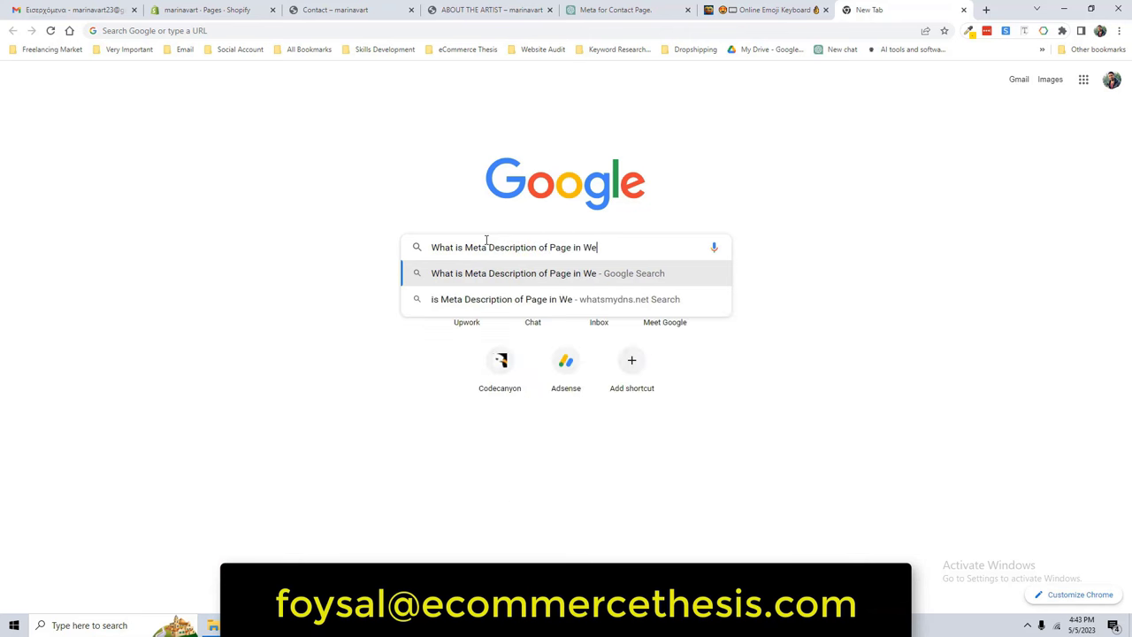
type("te")
key("Return")
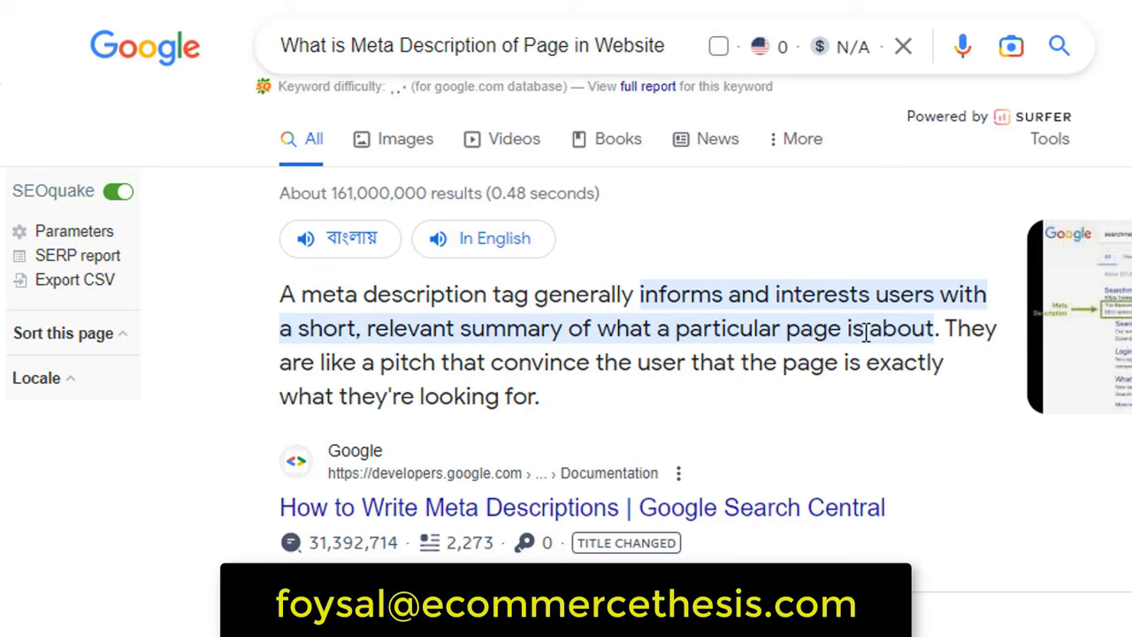
mouse_move(939, 329)
left_mouse_down()
mouse_move(756, 328)
mouse_move(647, 299)
left_mouse_up()
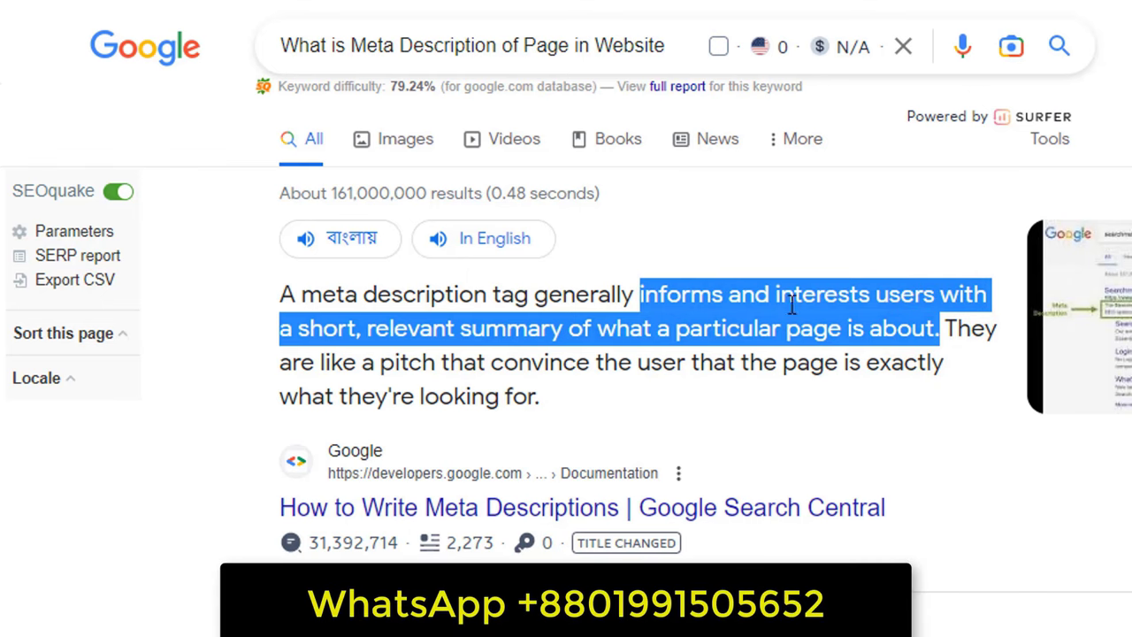
Check the storefront's Contact page and open the Contact page's editor from the Shopify admin's page list
left_click(323, 11)
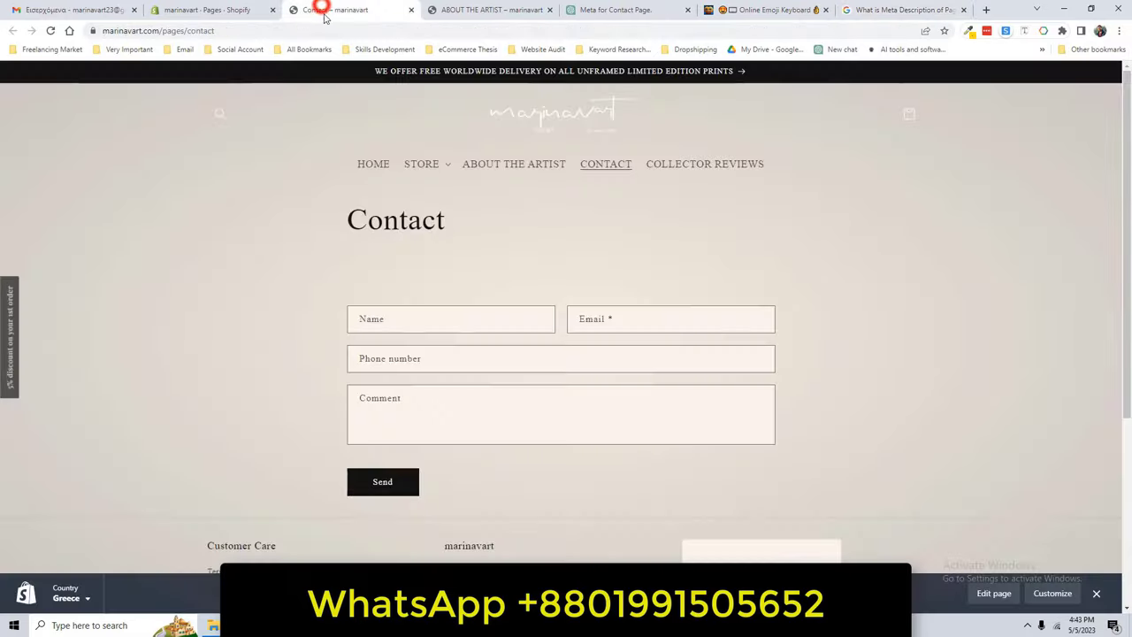
left_click(221, 10)
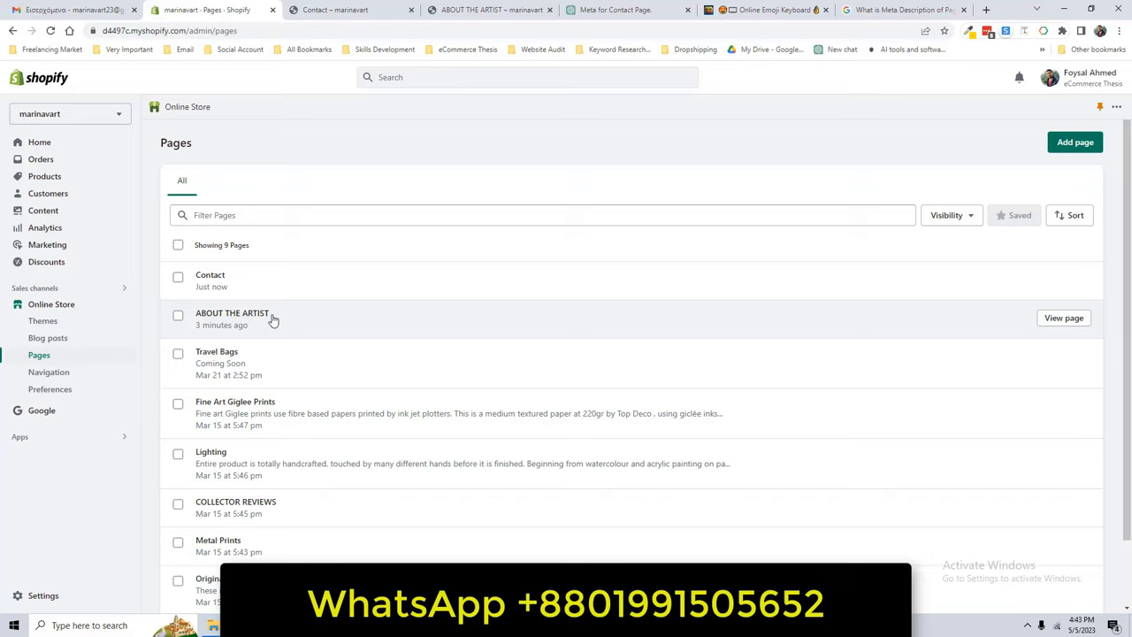
scroll(288, 380, "down", 1)
scroll(288, 451, "up", 1)
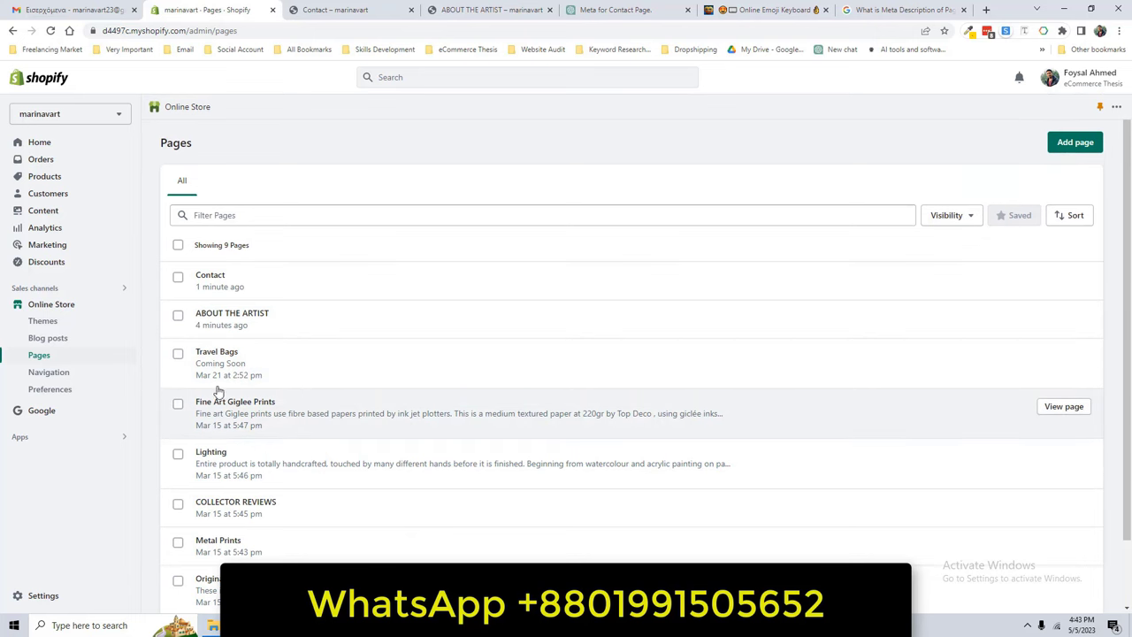
left_click(254, 283)
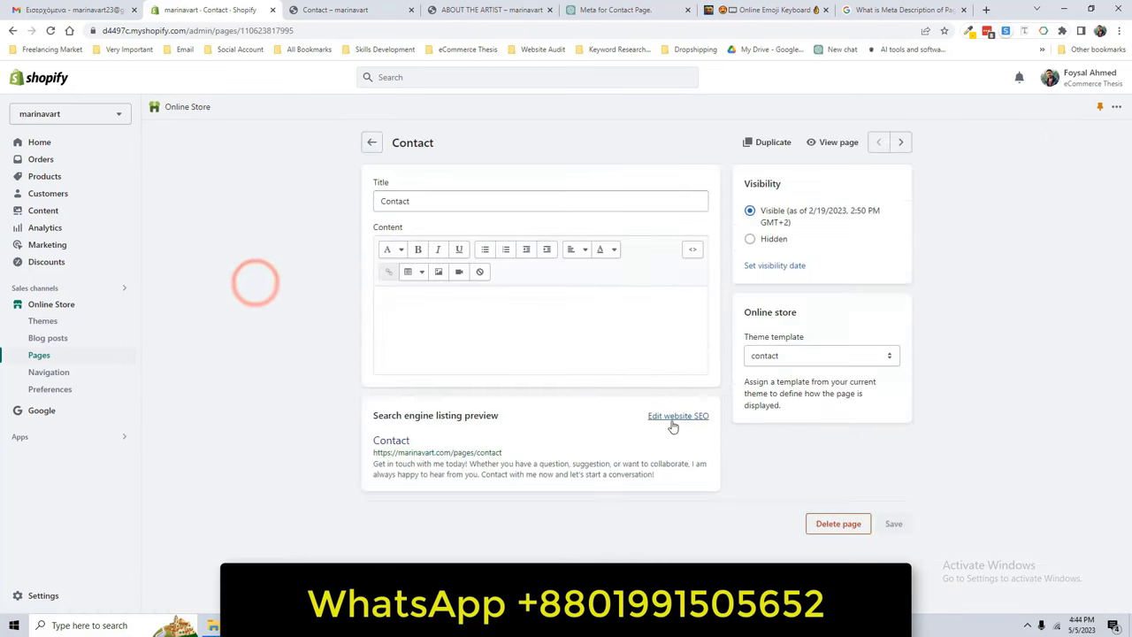
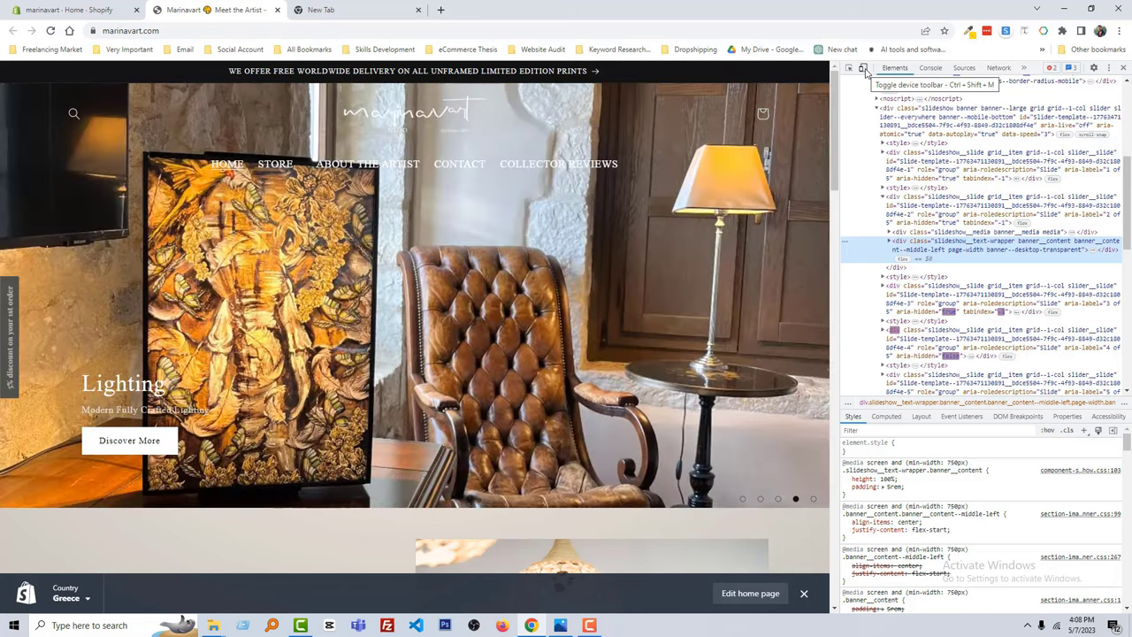
Show the storefront homepage in mobile device emulation and examine its layout from the slideshow down to the footer
left_click(864, 70)
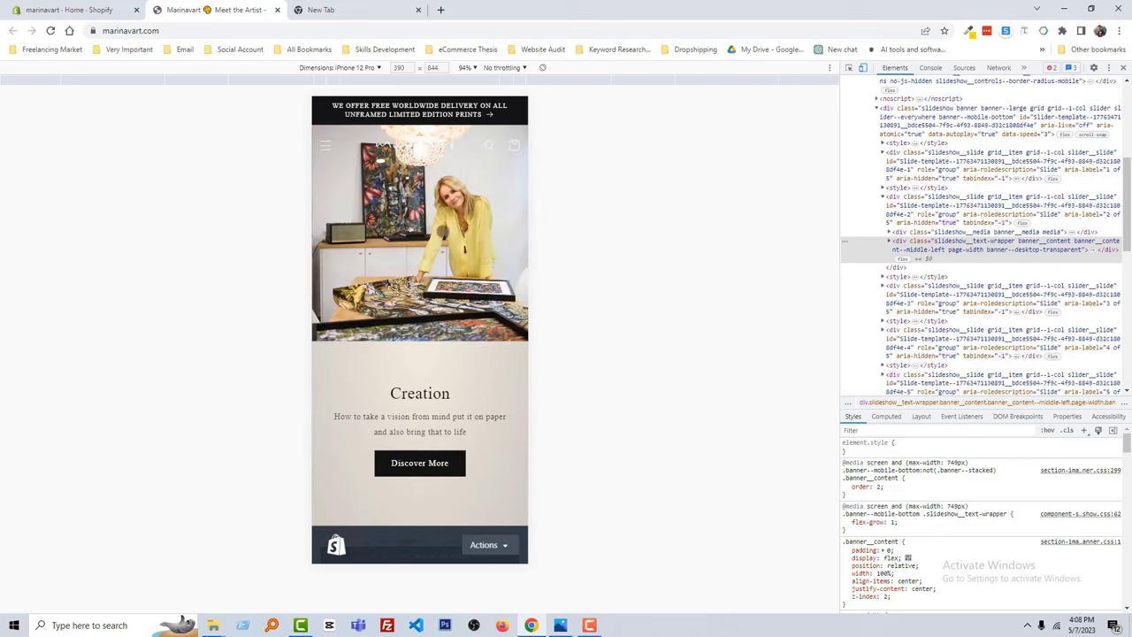
scroll(444, 237, "down", 10)
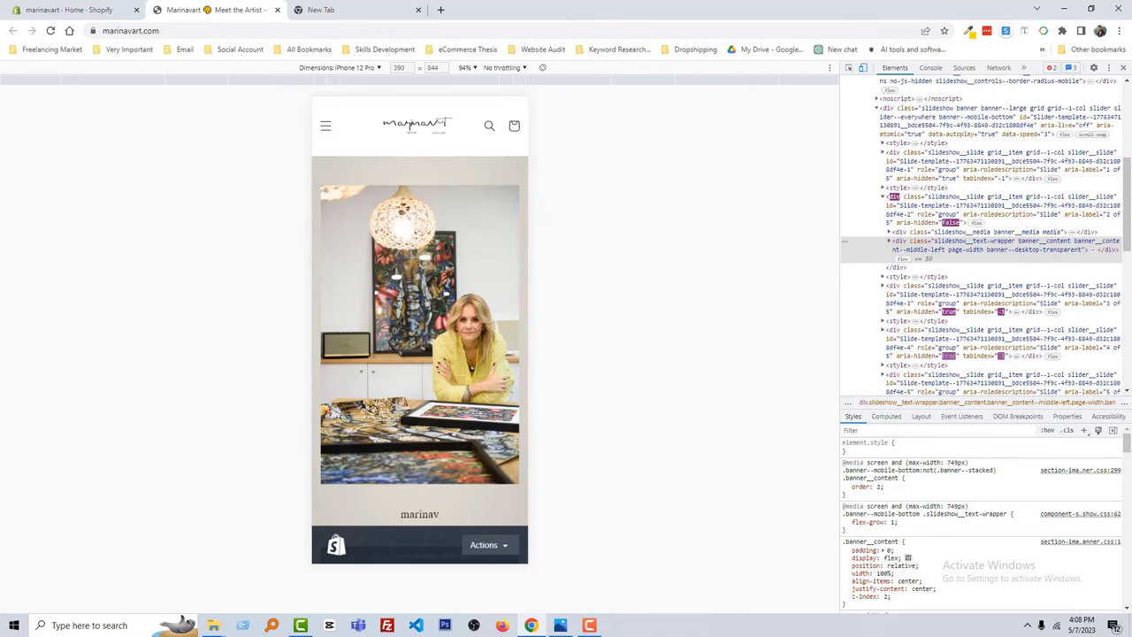
scroll(448, 251, "down", 15)
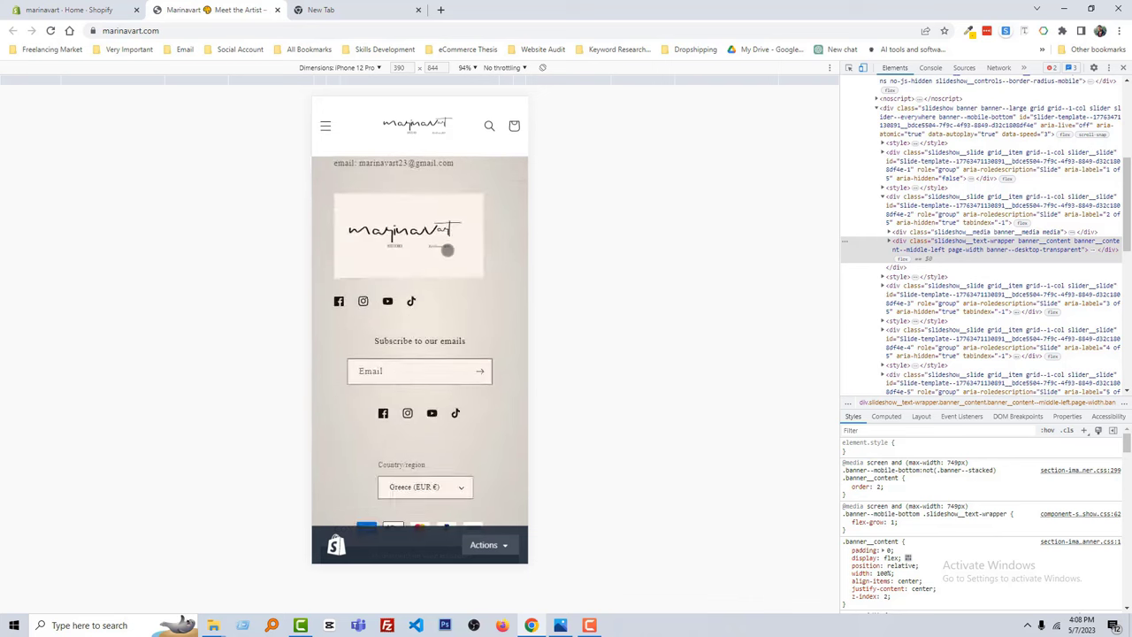
scroll(448, 247, "up", 20)
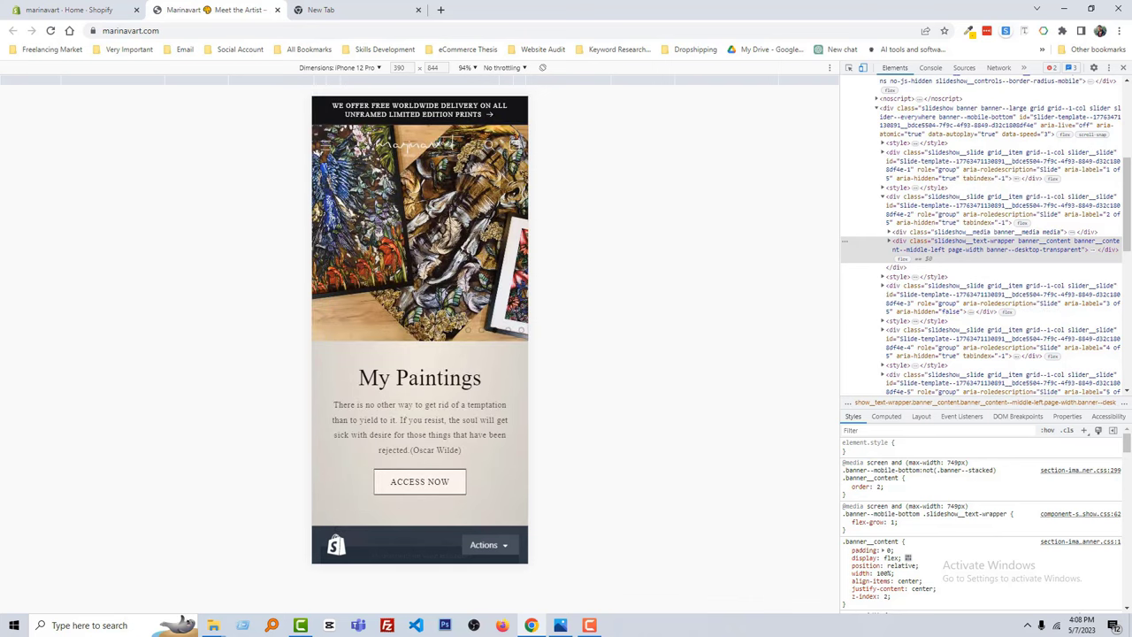
scroll(492, 216, "down", 5)
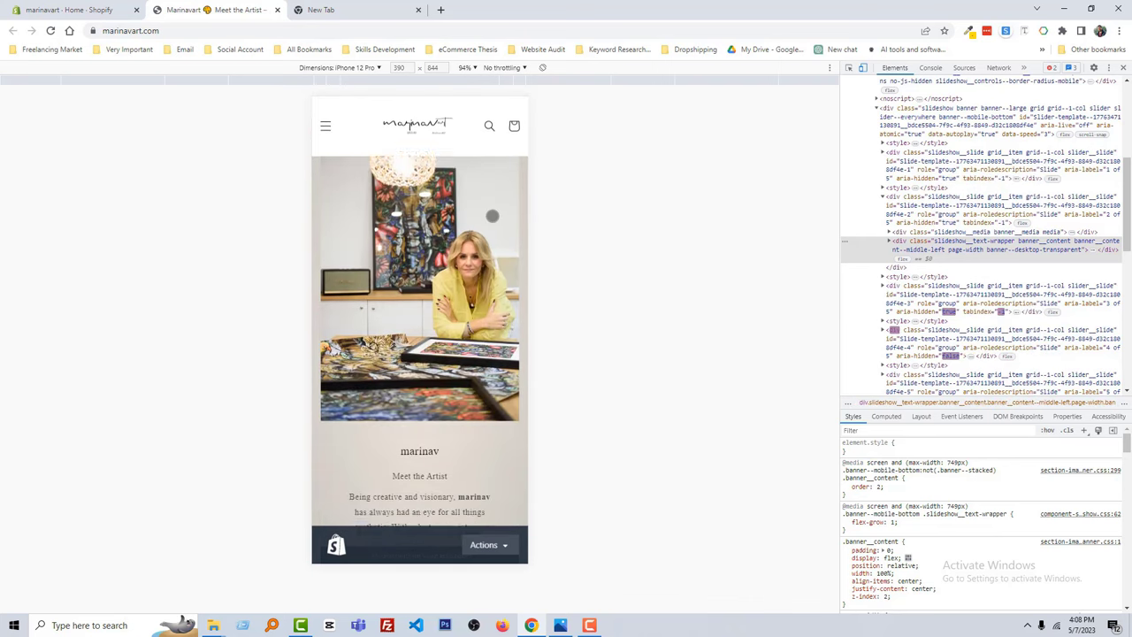
scroll(492, 216, "down", 4)
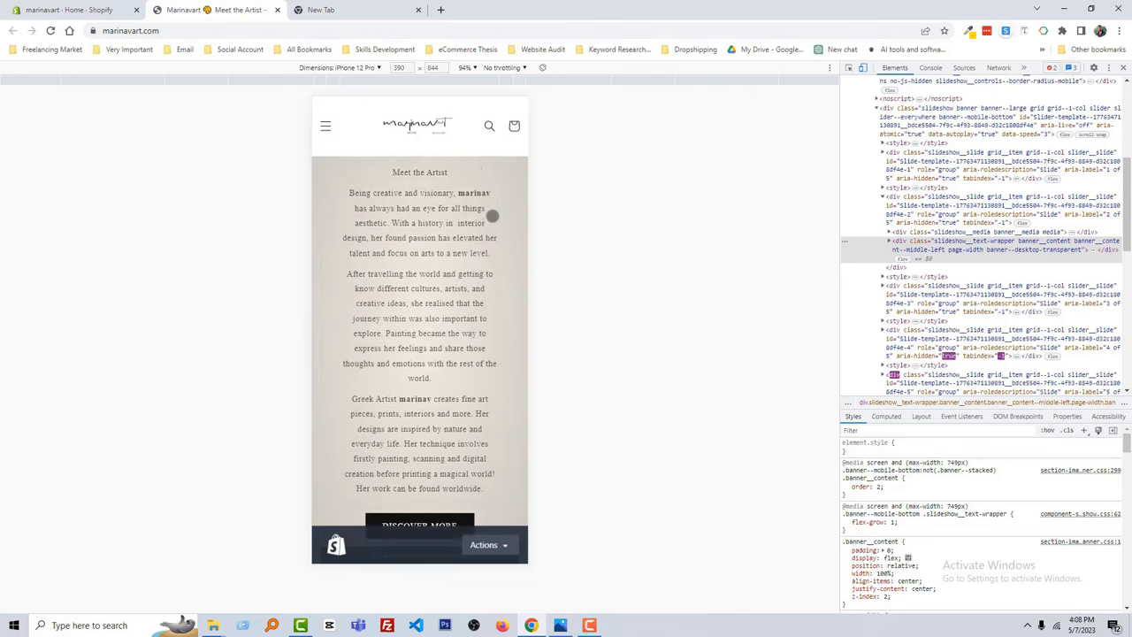
scroll(492, 216, "down", 3)
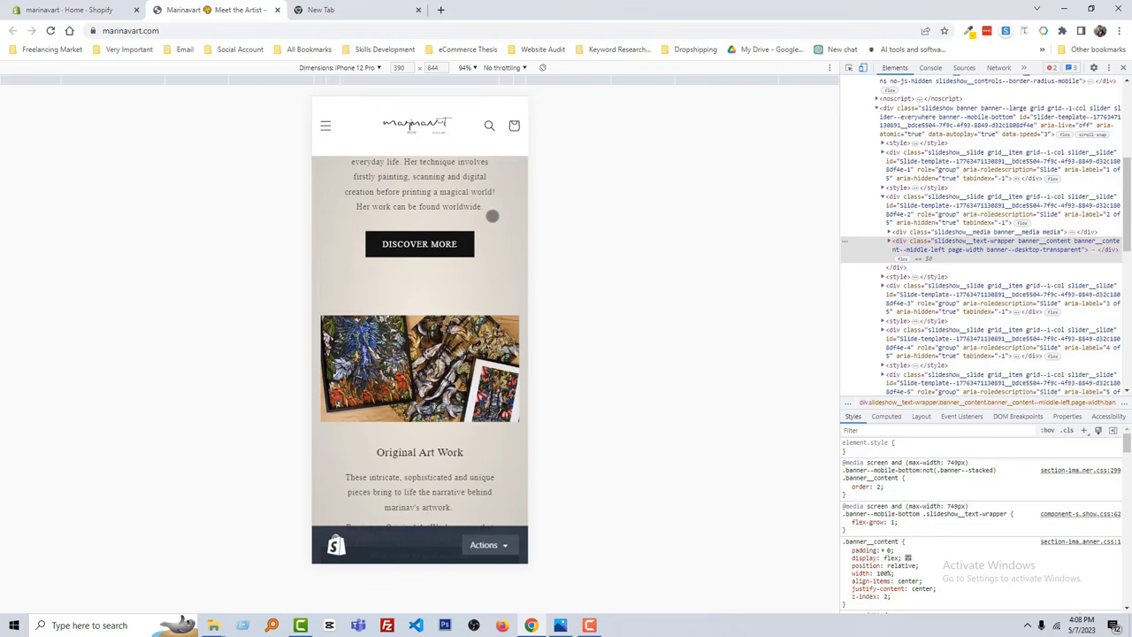
scroll(491, 216, "down", 6)
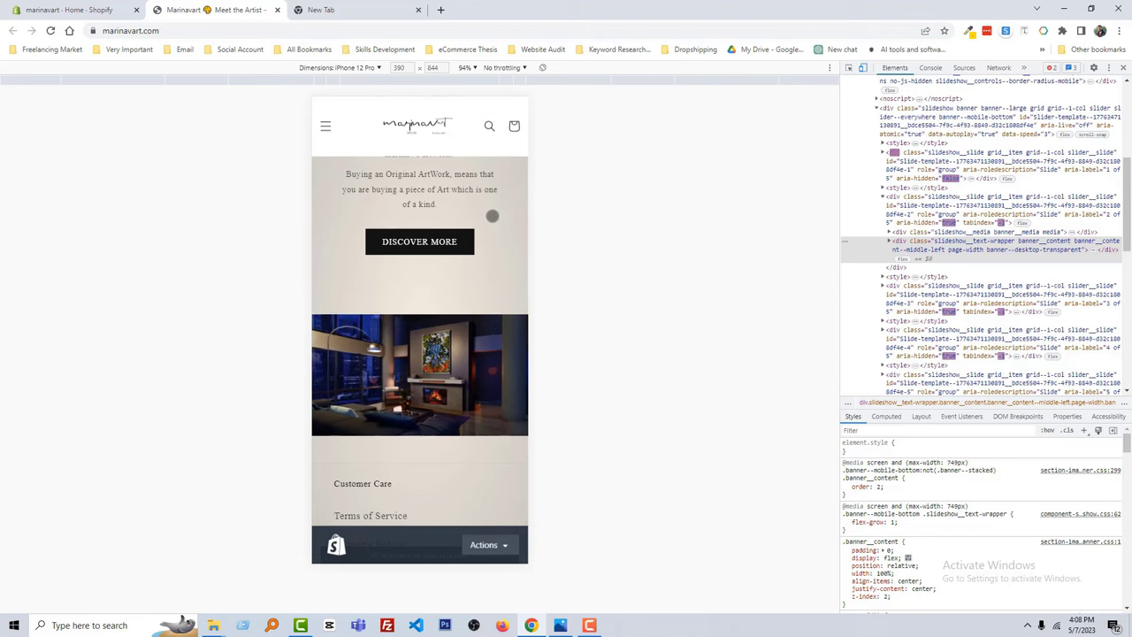
scroll(491, 215, "down", 5)
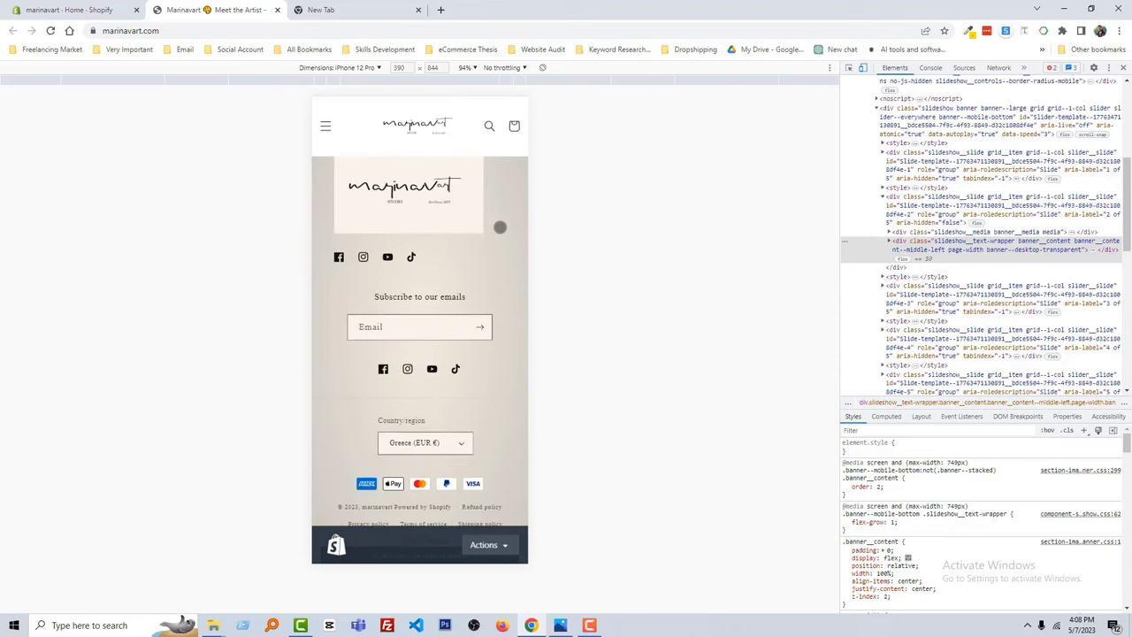
scroll(492, 217, "up", 20)
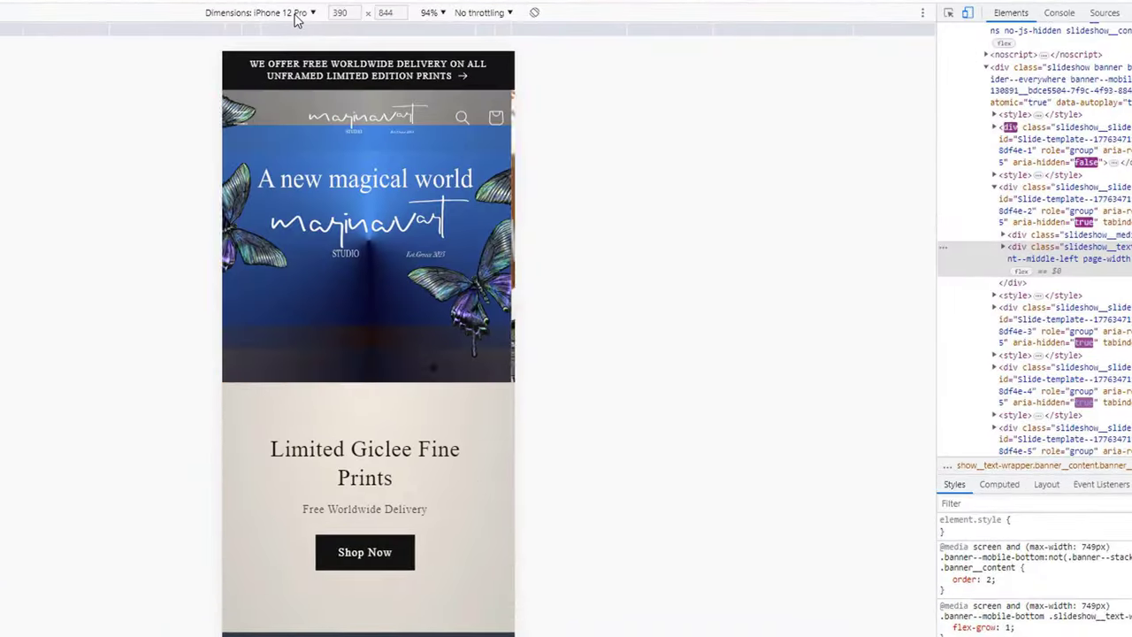
Preview the homepage at the iPhone XR, iPhone SE and Pixel 5 dimensions, keeping Pixel 5 as the emulated device
left_click(366, 68)
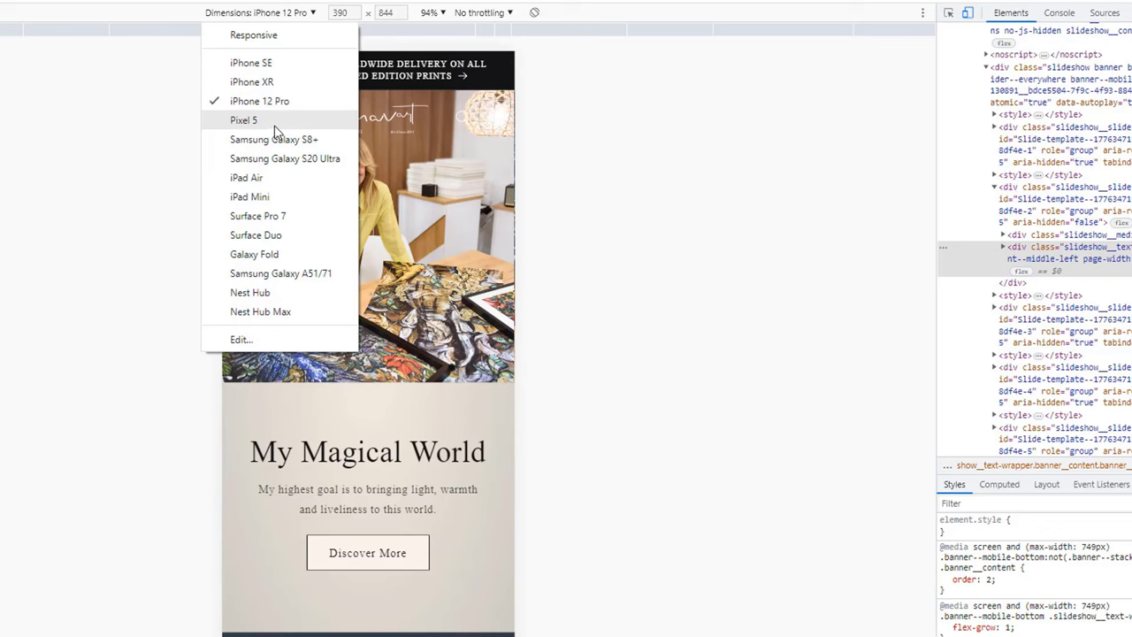
left_click(286, 84)
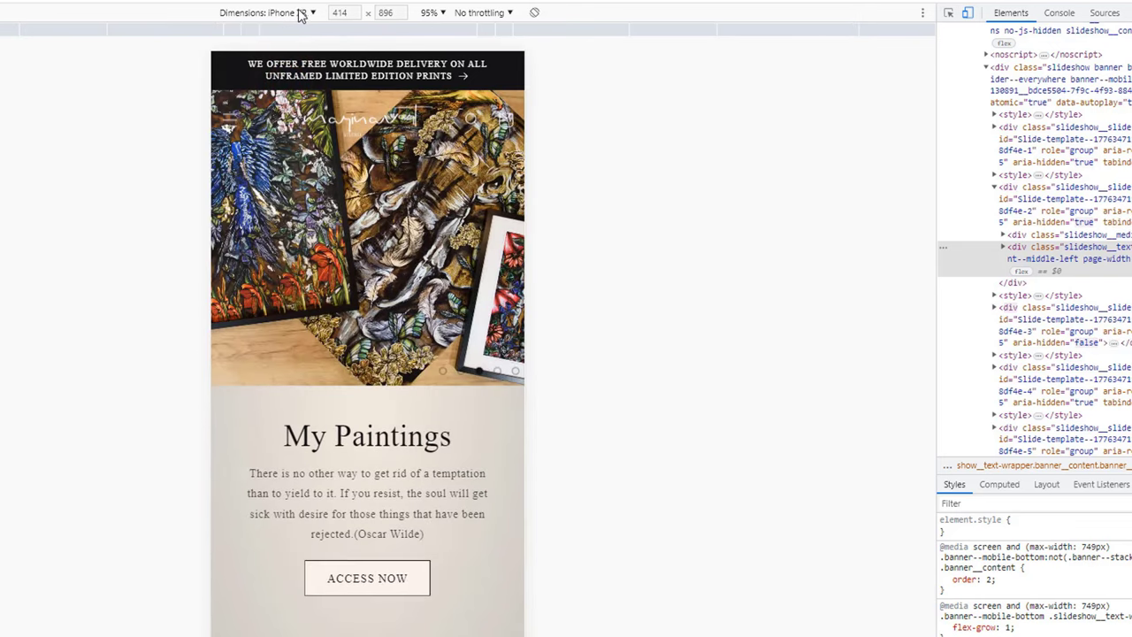
left_click(300, 12)
left_click(297, 66)
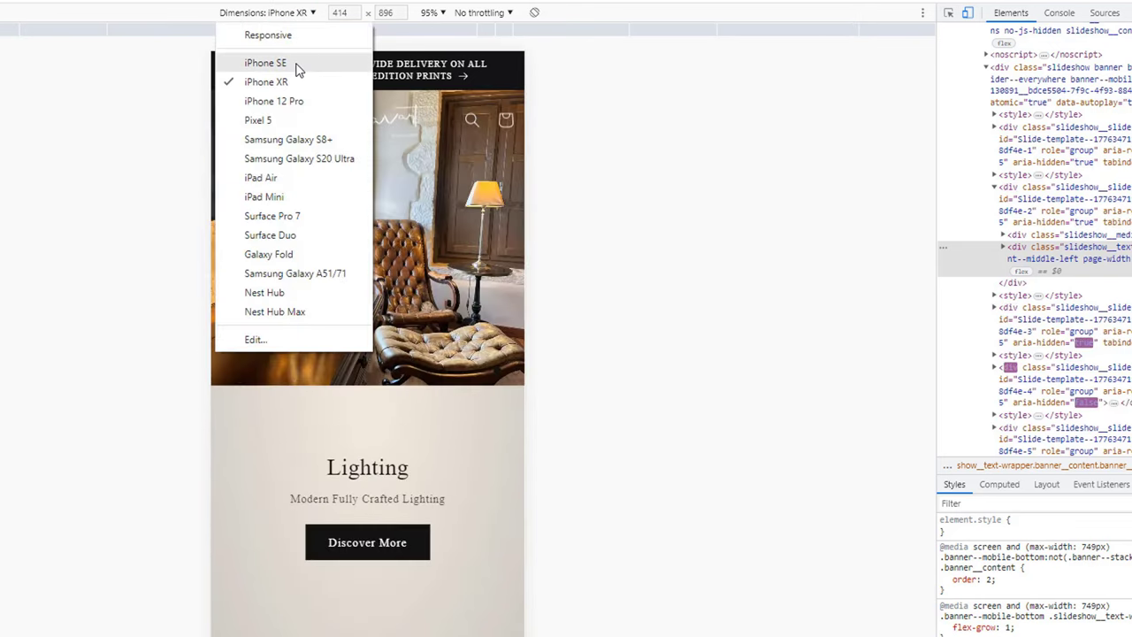
left_click(281, 14)
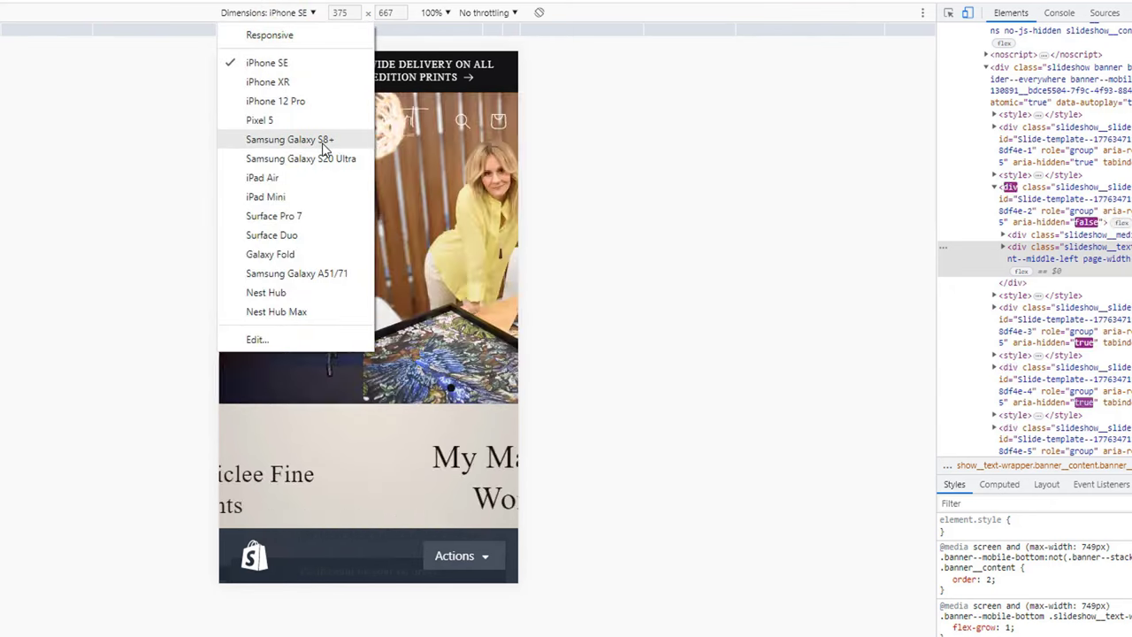
left_click(323, 142)
left_click(261, 121)
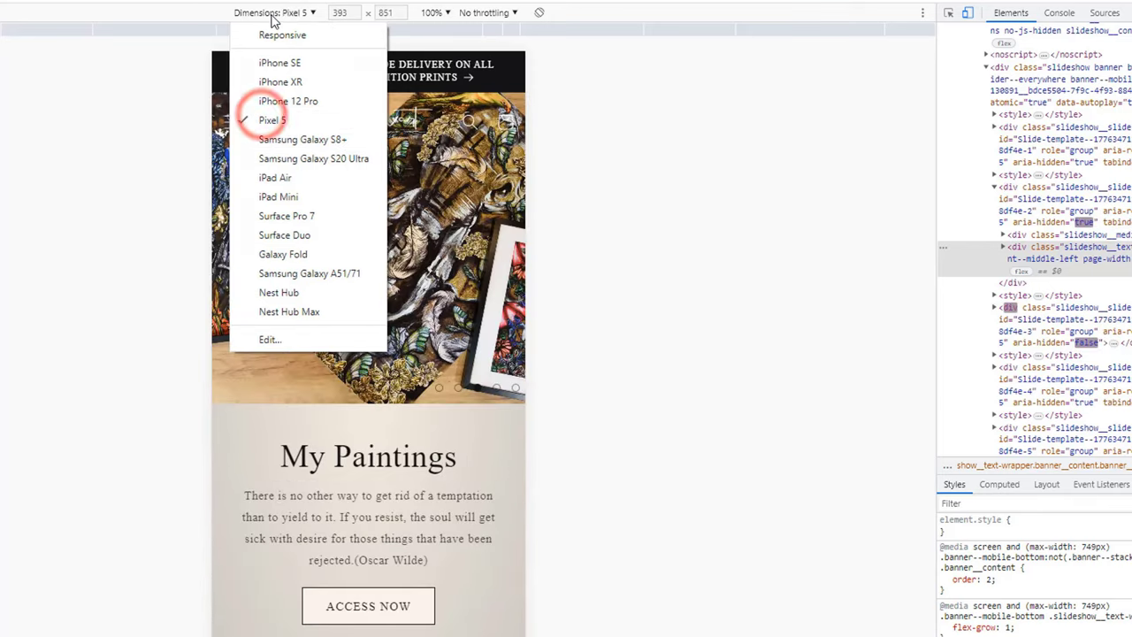
left_click(144, 338)
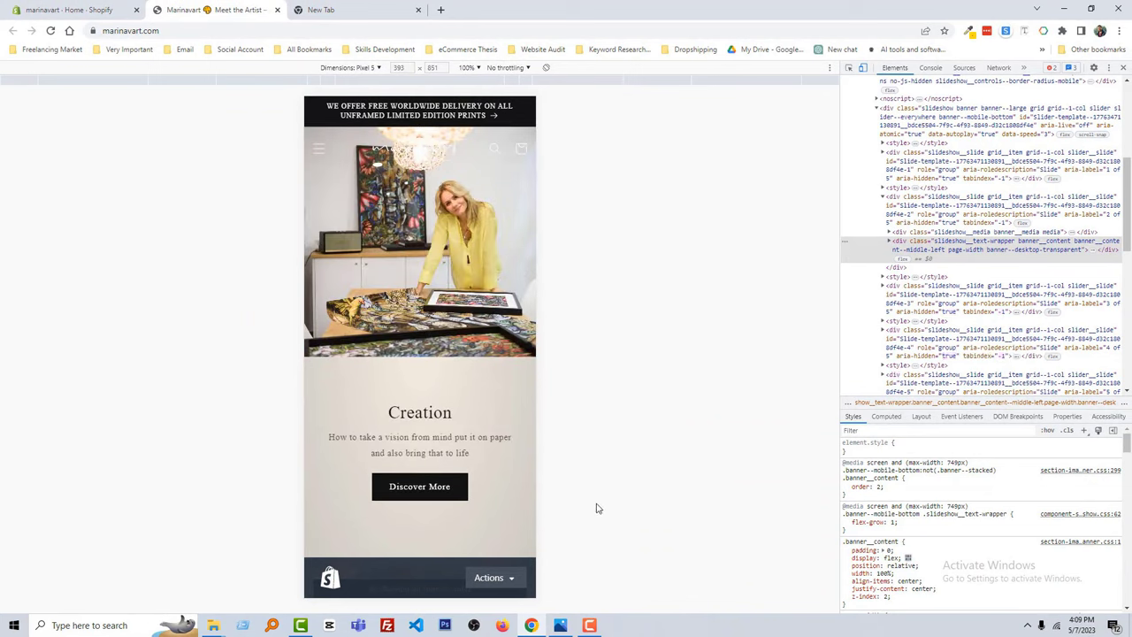
Switch to the image viewer to review the SEO checklist's technical and on-page items, and return to Chrome
left_click(559, 625)
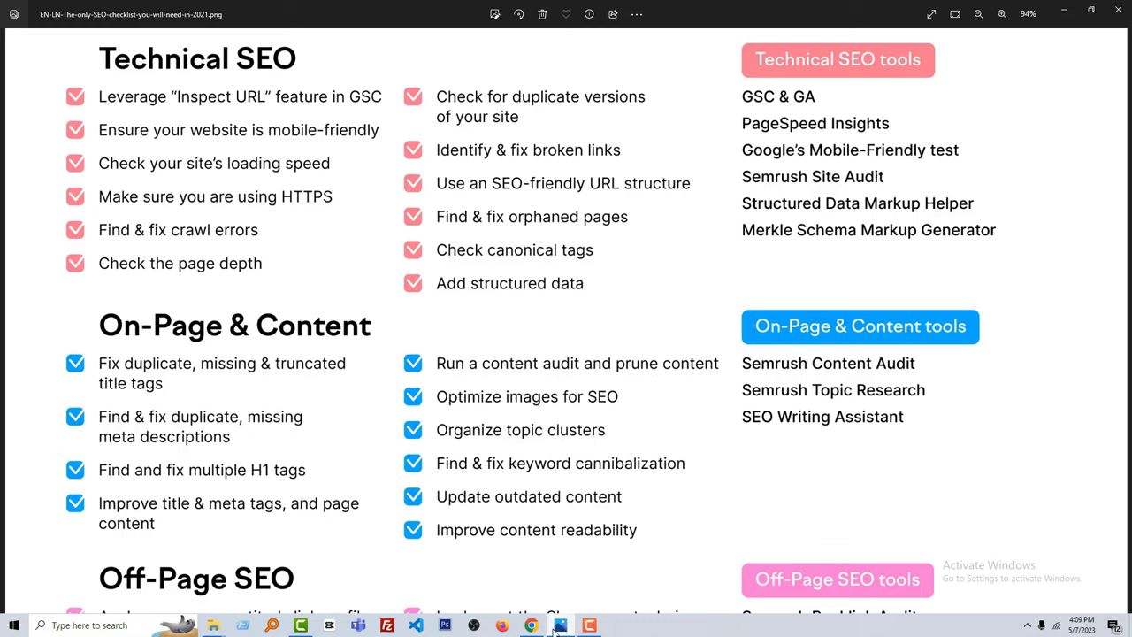
mouse_move(532, 630)
left_click(531, 626)
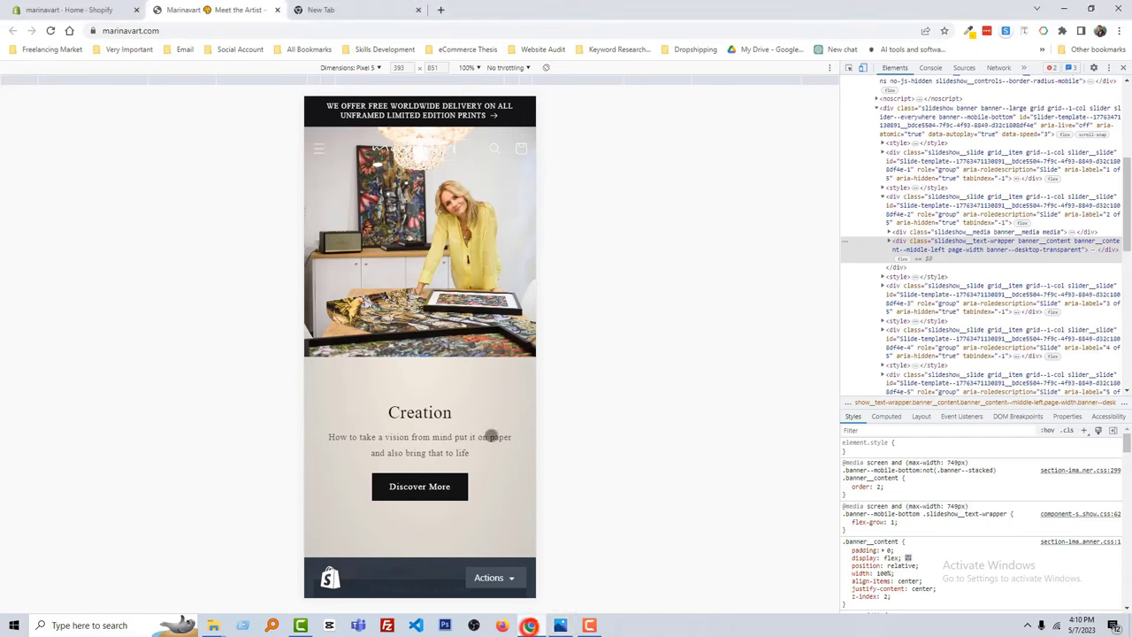
Open the PageSpeed Insights, Pingdom Tools and GTmetrix bookmarks from the Website Audit folder in separate tabs and close the empty tab
left_click(320, 9)
left_click(542, 48)
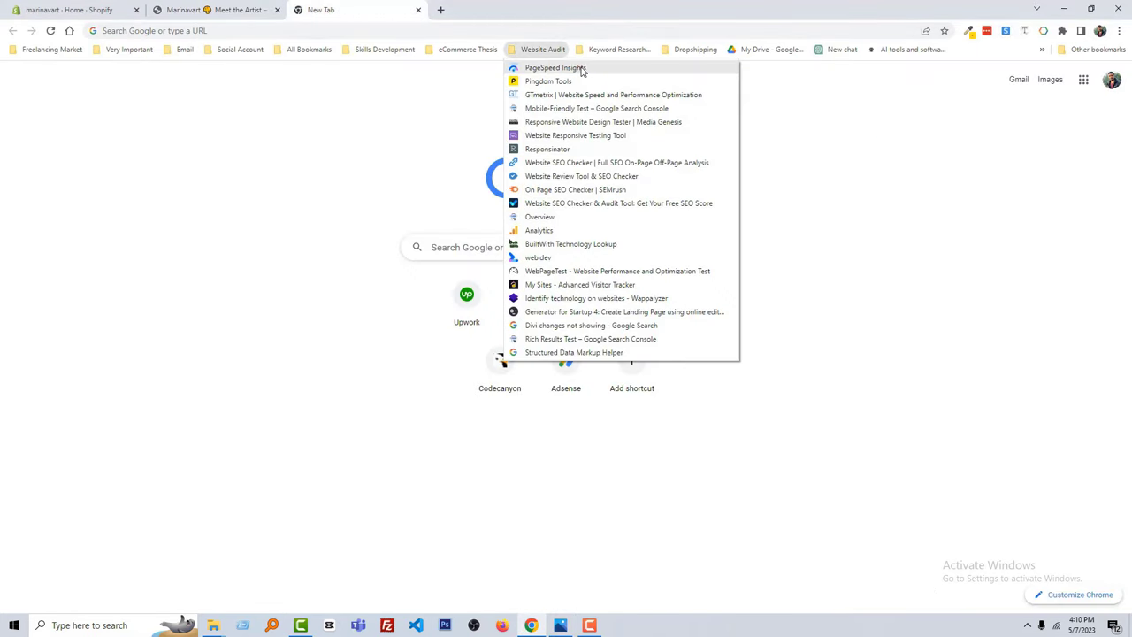
middle_click(577, 67)
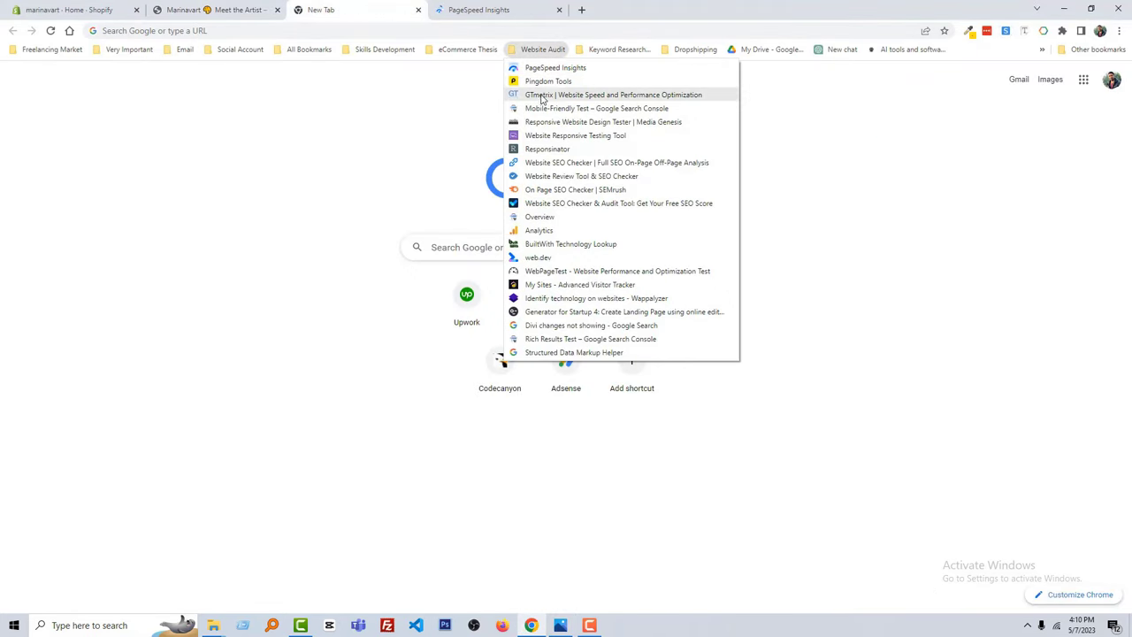
middle_click(557, 81)
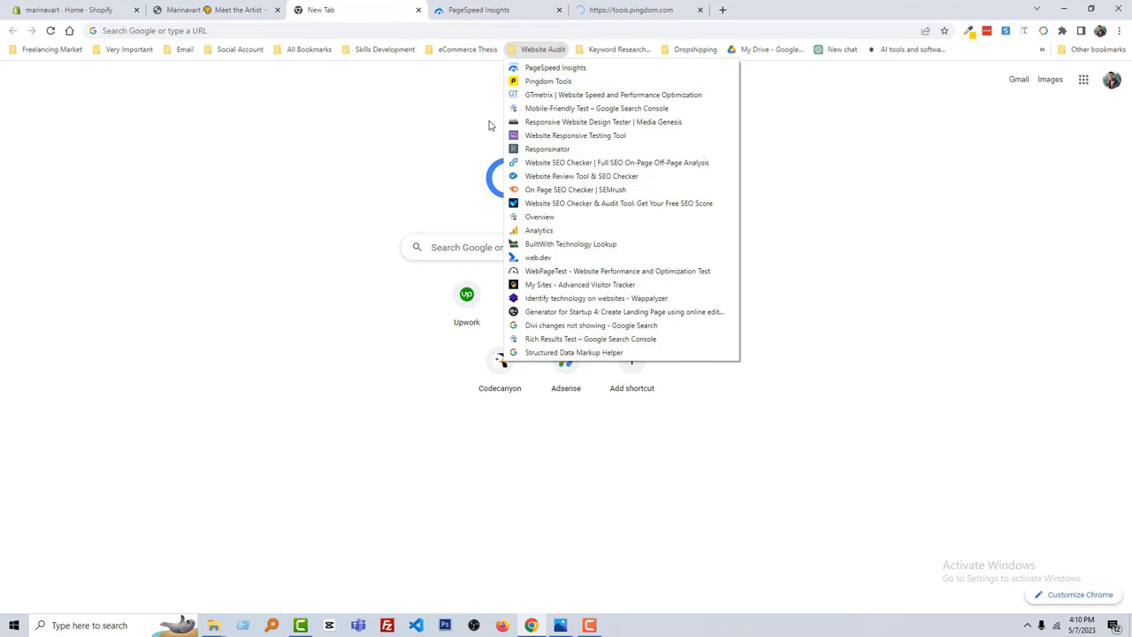
middle_click(611, 93)
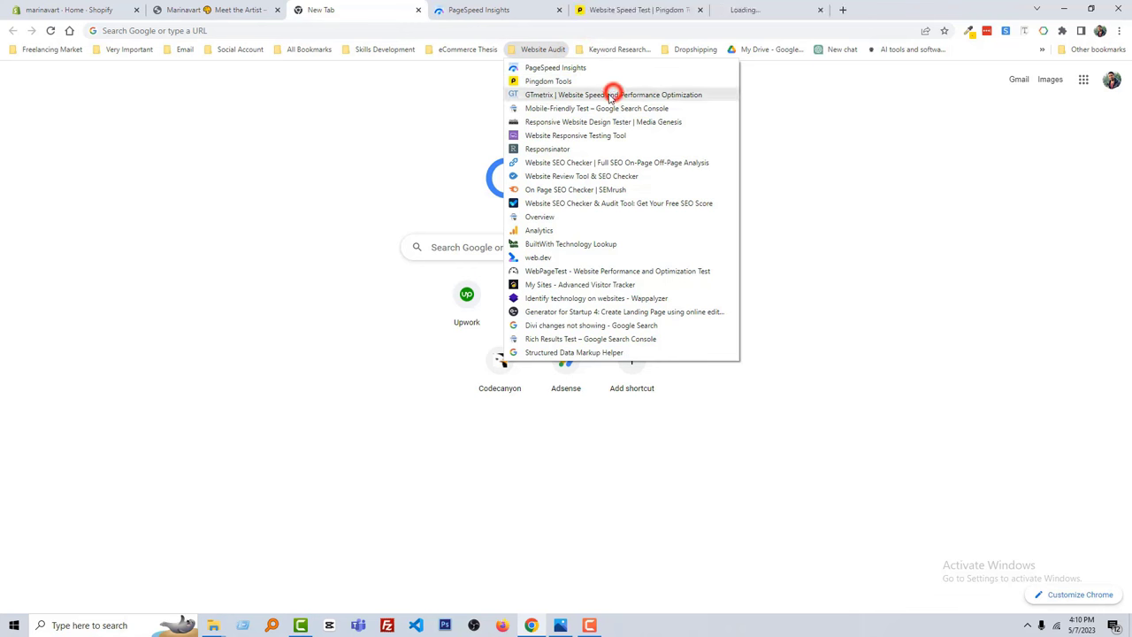
left_click(423, 10)
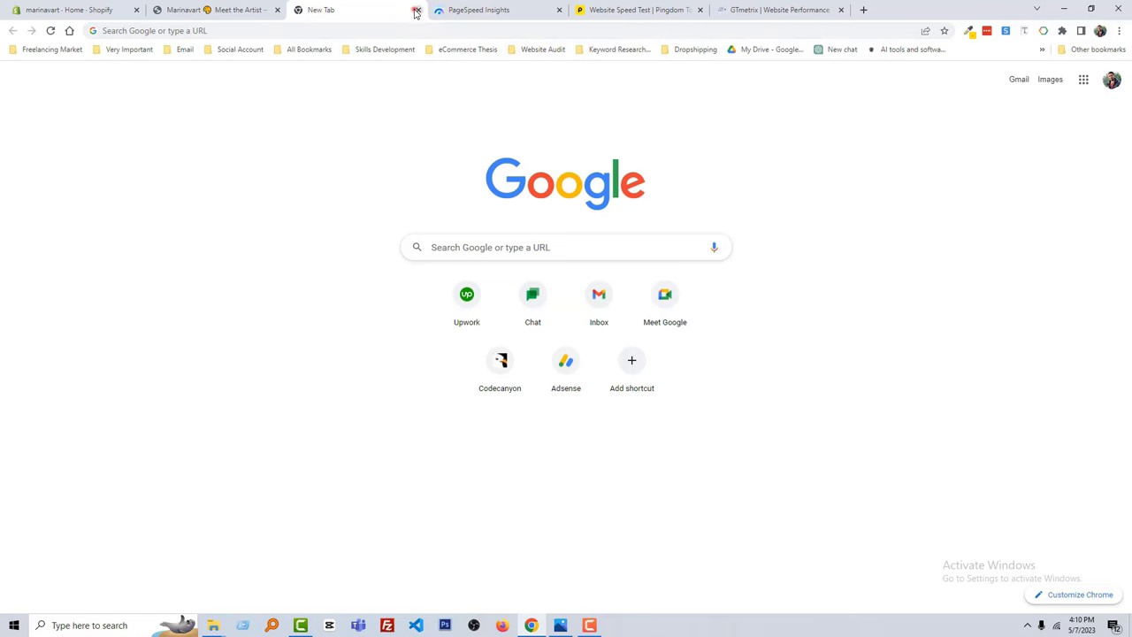
left_click(419, 9)
Look over the Pingdom, GTmetrix and PageSpeed Insights pages and return to the marinavart.com storefront
left_click(465, 7)
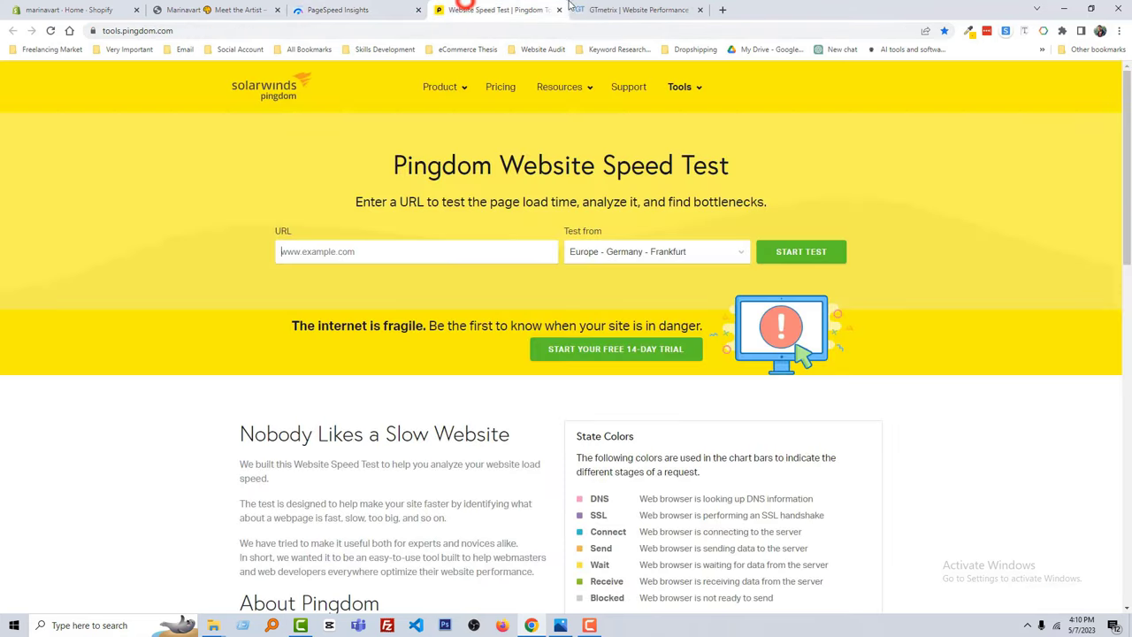
left_click(630, 9)
left_click(367, 7)
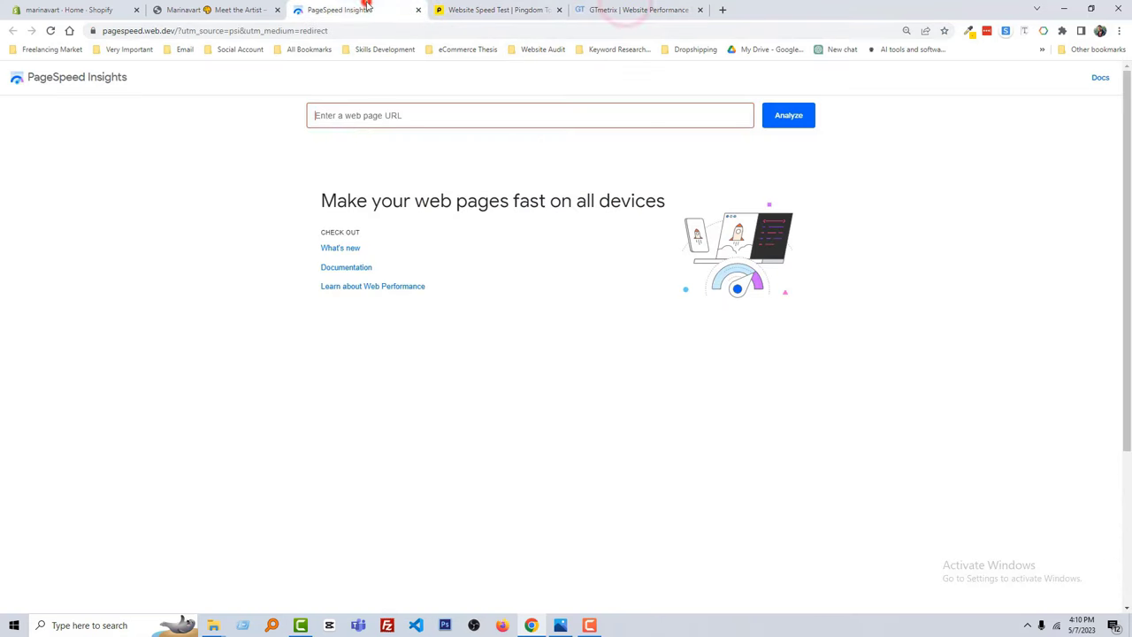
left_click(223, 5)
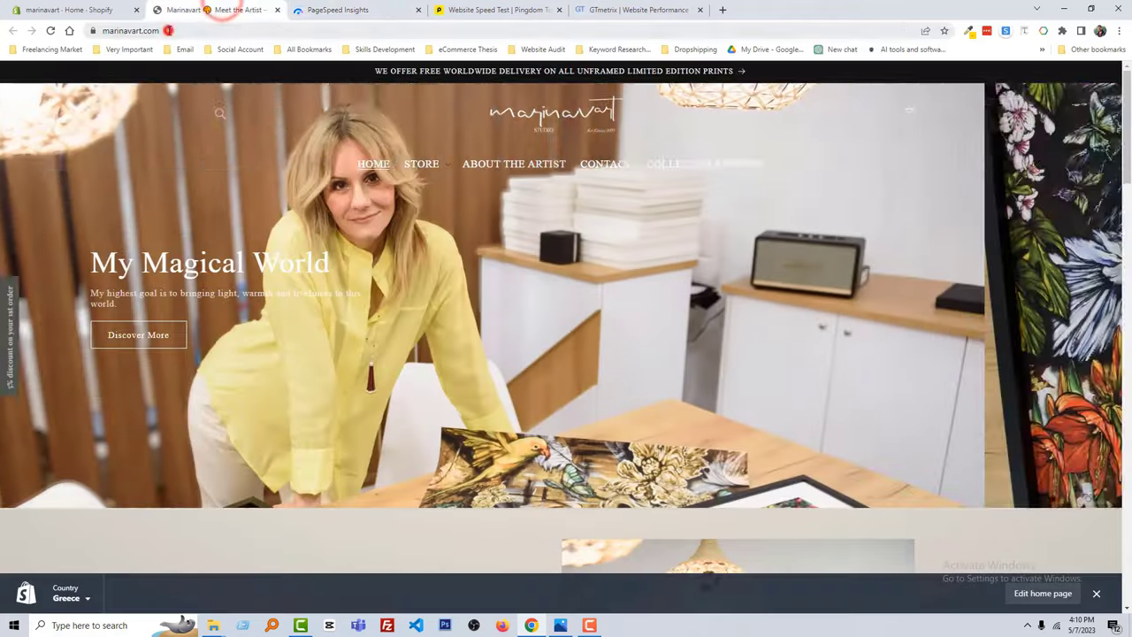
left_click(169, 30)
left_click(336, 7)
left_click(450, 115)
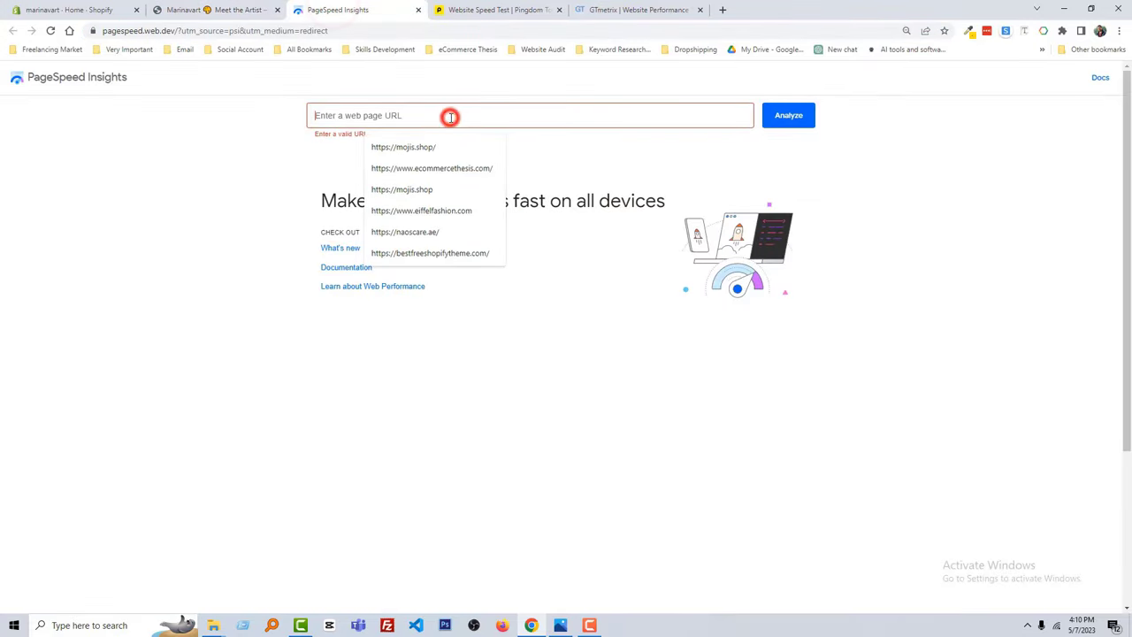
left_click(219, 143)
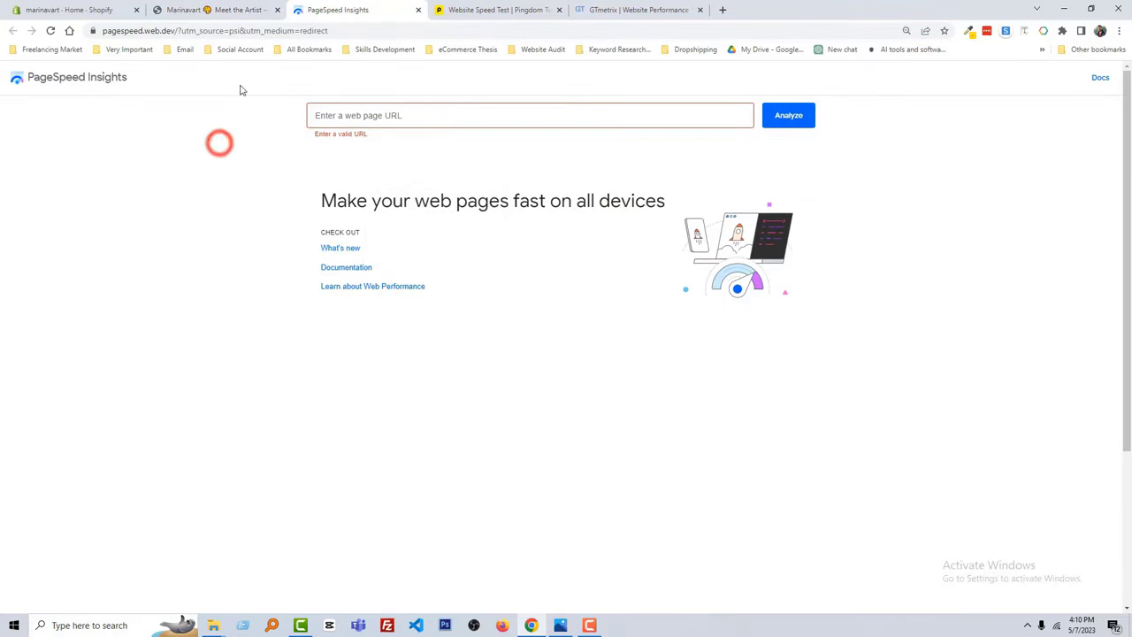
left_click(371, 110)
type("https://marinavart.com")
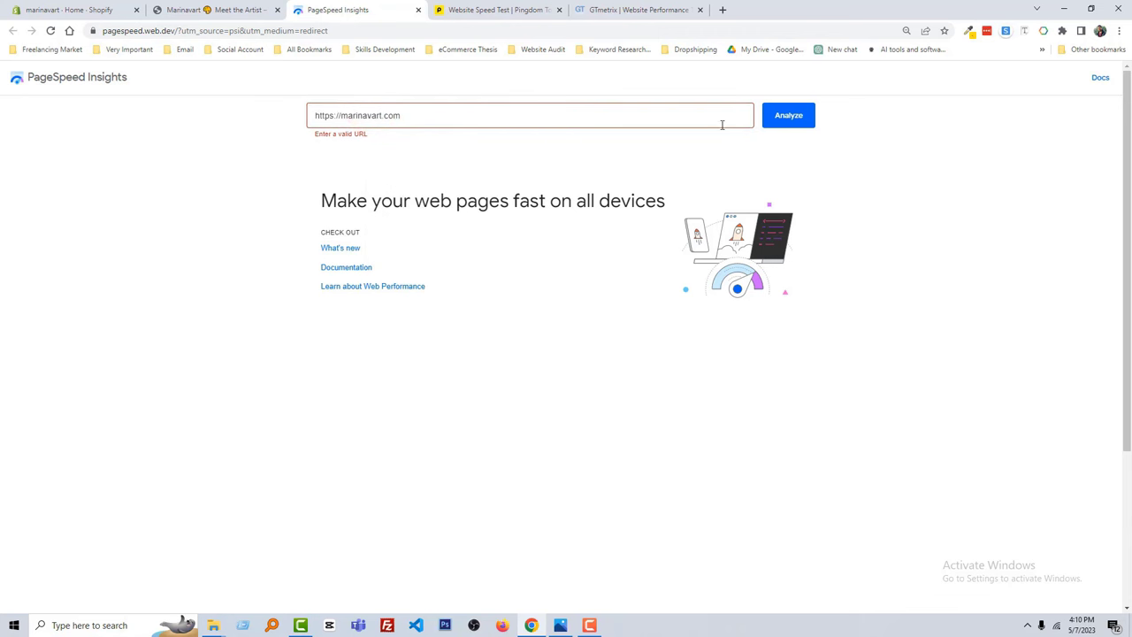
left_click(794, 117)
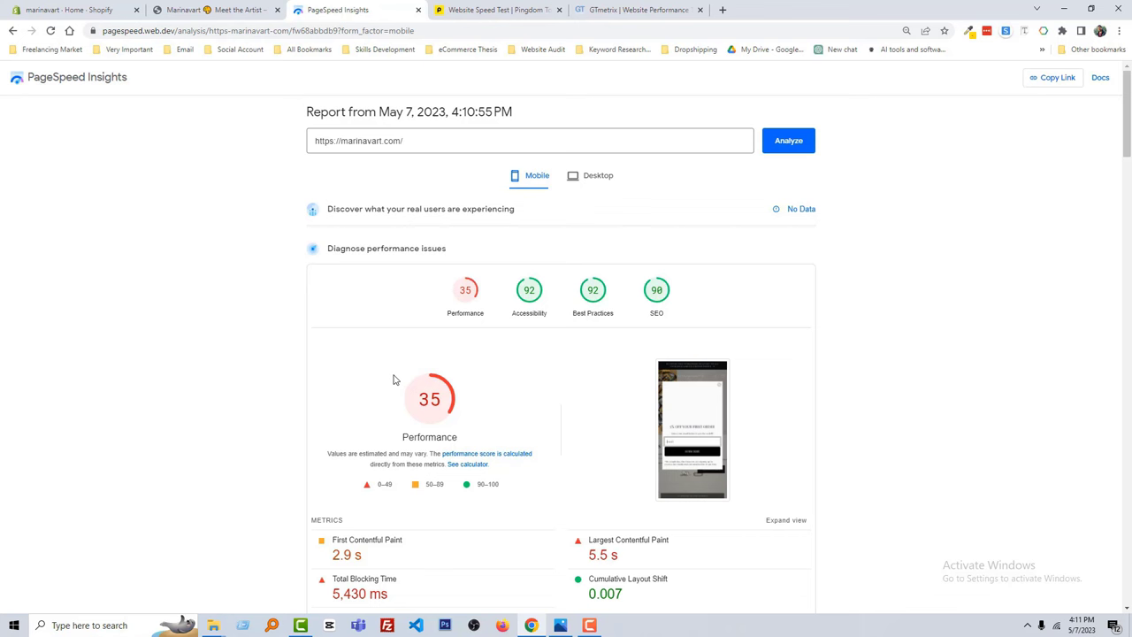
Review the performance metrics of the mobile report, followed by those of the desktop report
scroll(395, 380, "down", 2)
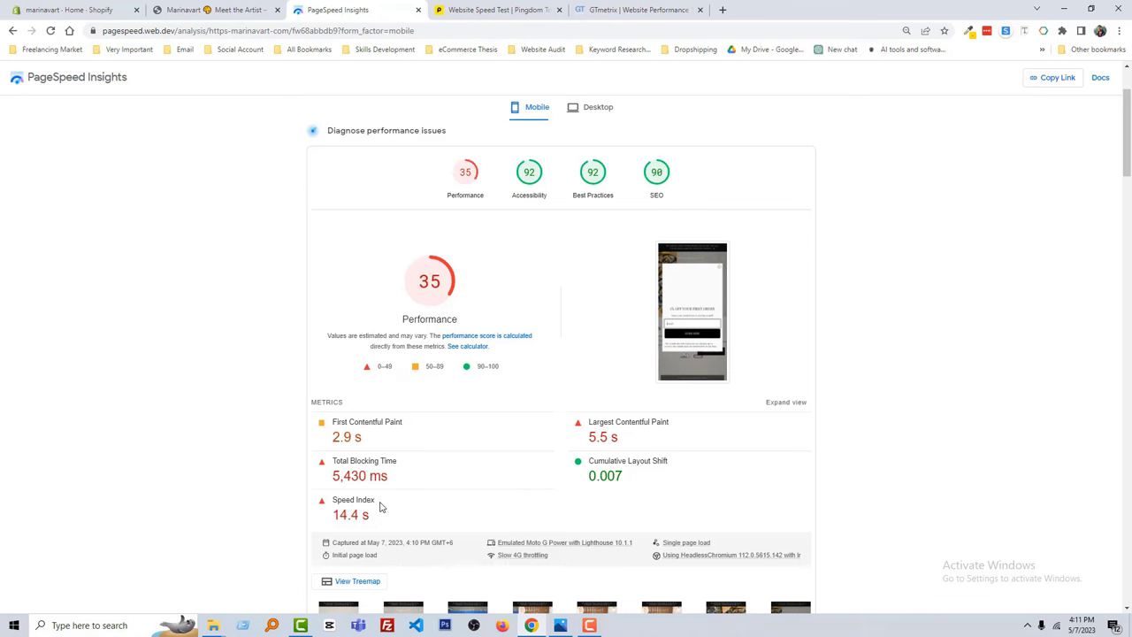
scroll(380, 505, "up", 2)
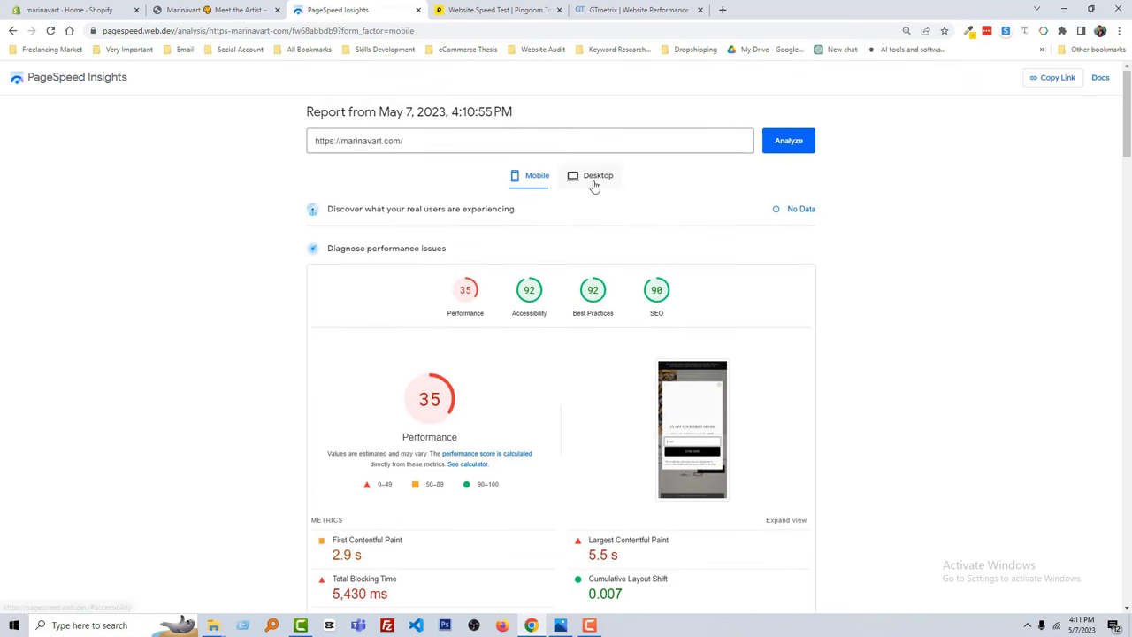
left_click(598, 176)
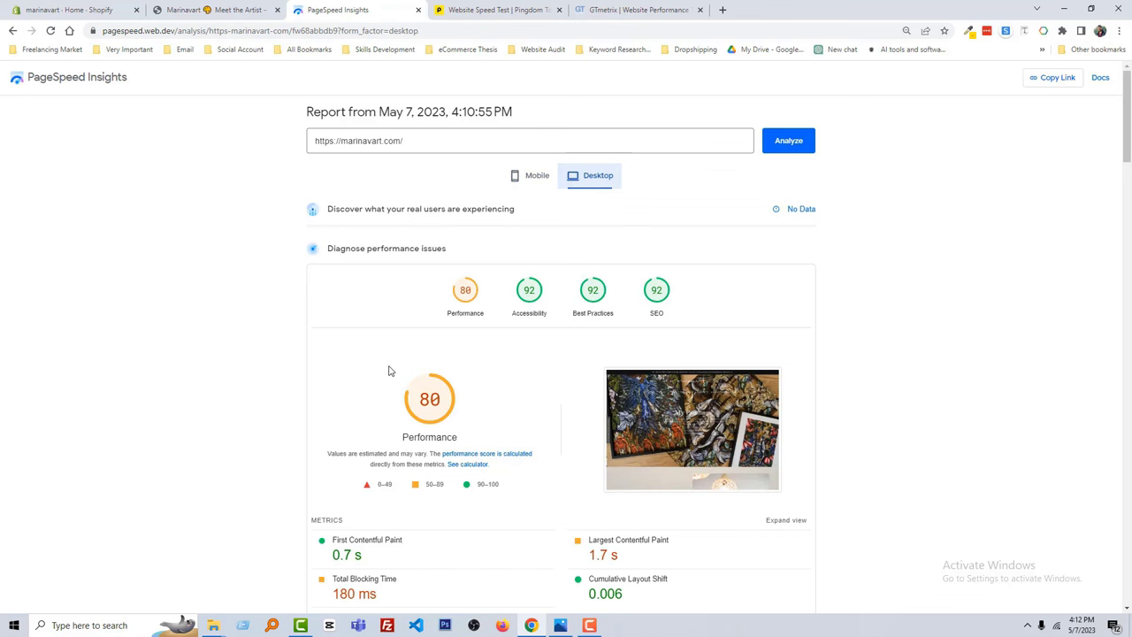
scroll(407, 389, "down", 2)
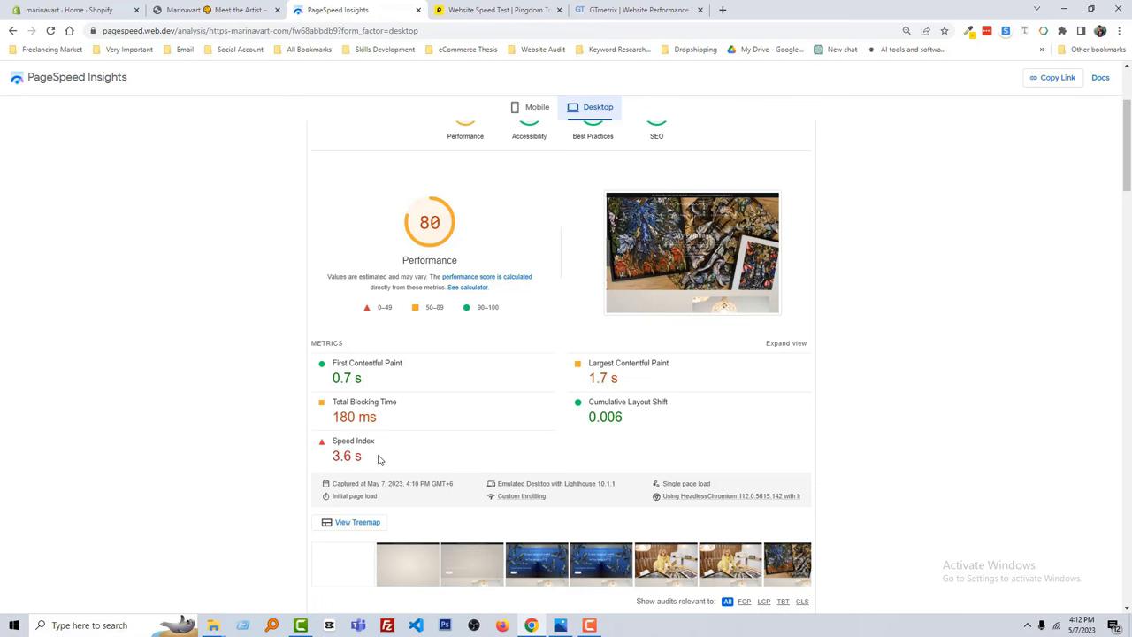
scroll(380, 455, "up", 2)
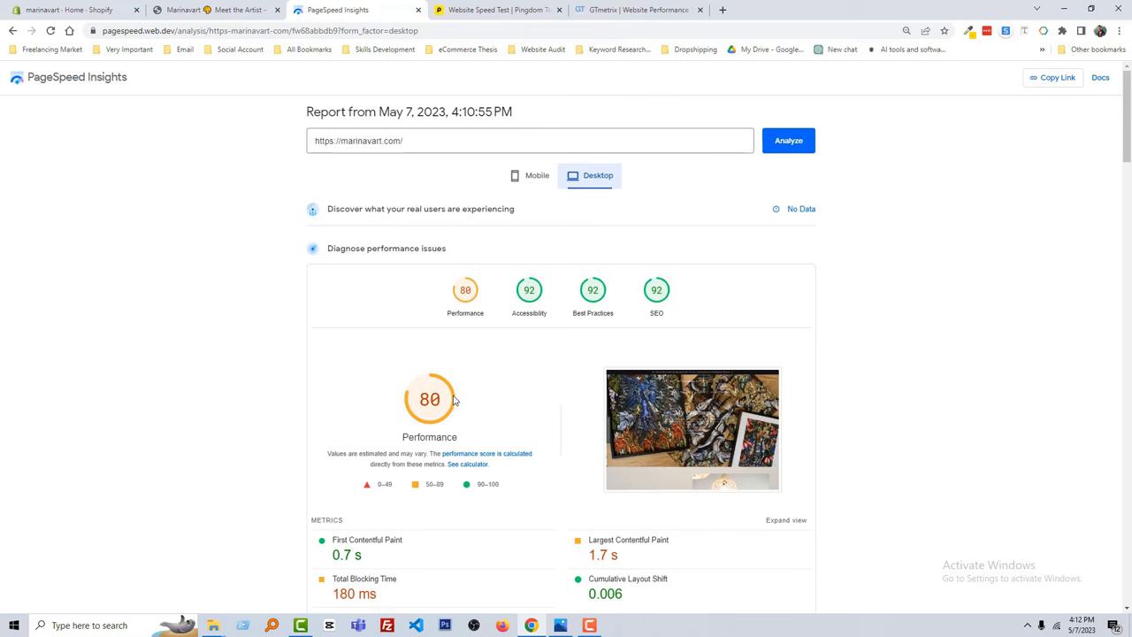
Return to the mobile report to examine its improvement opportunities, and compare with the desktop report's Speed Index
left_click(531, 177)
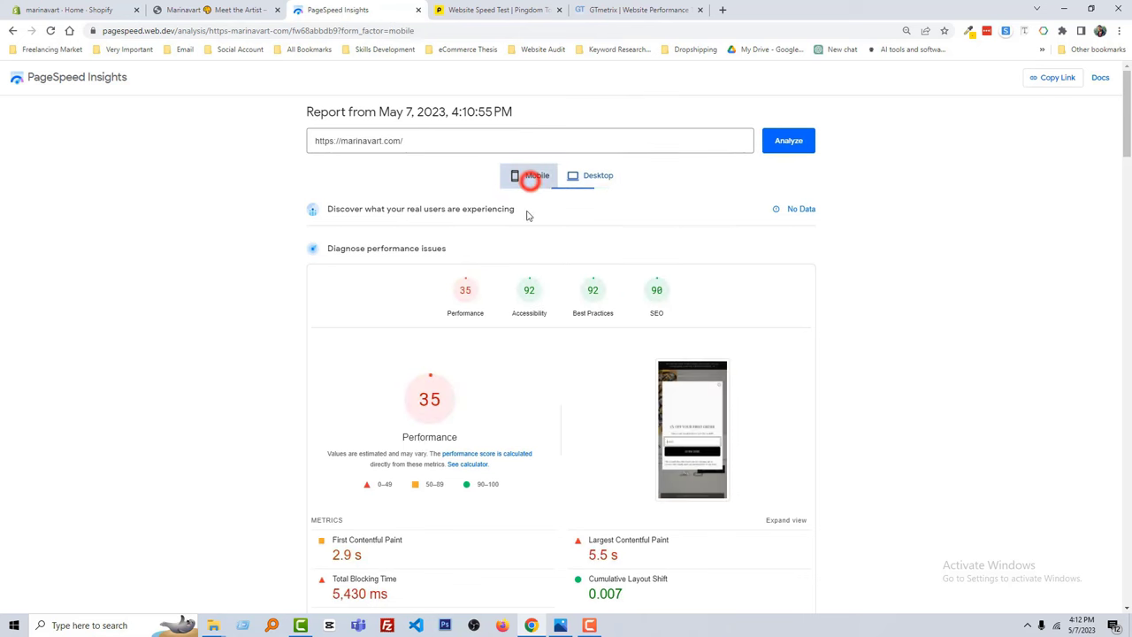
scroll(432, 409, "down", 3)
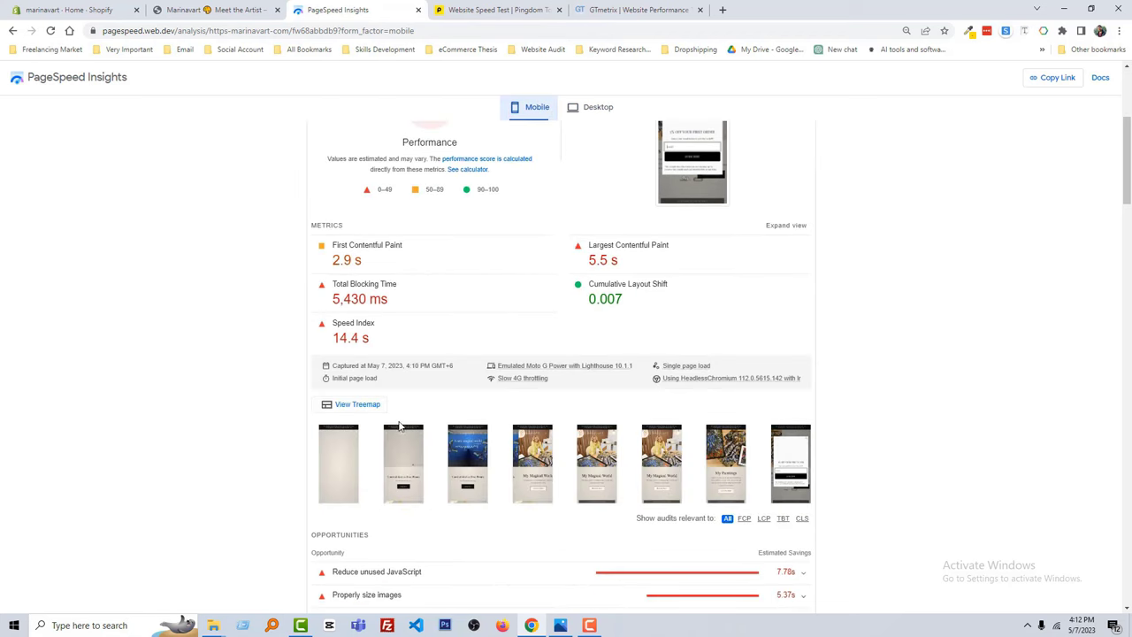
scroll(374, 409, "down", 2)
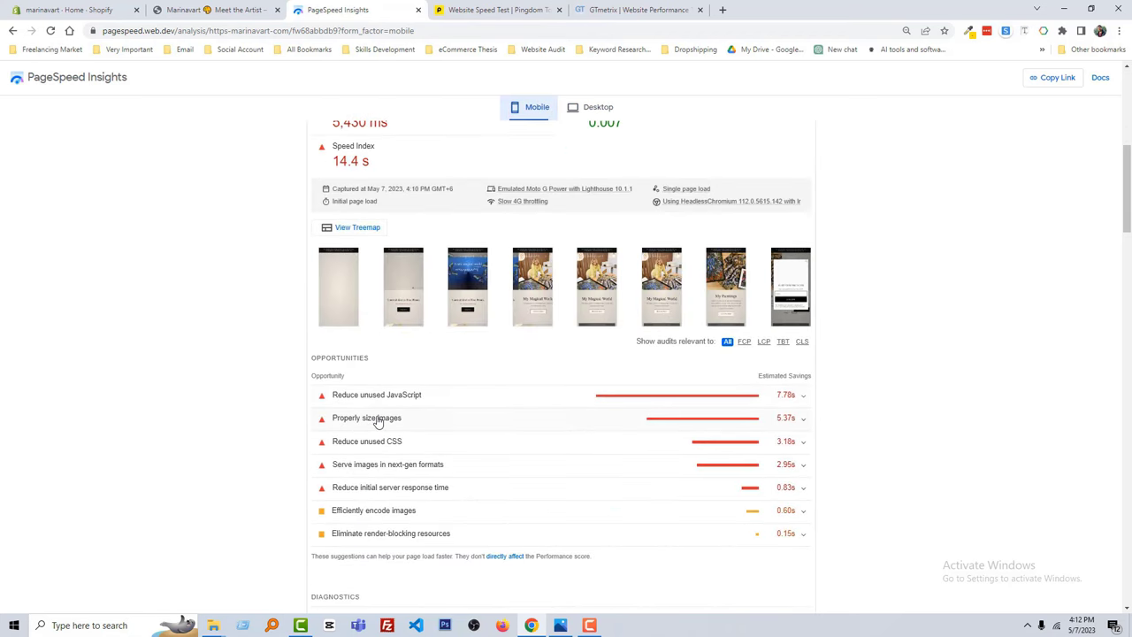
scroll(378, 411, "up", 5)
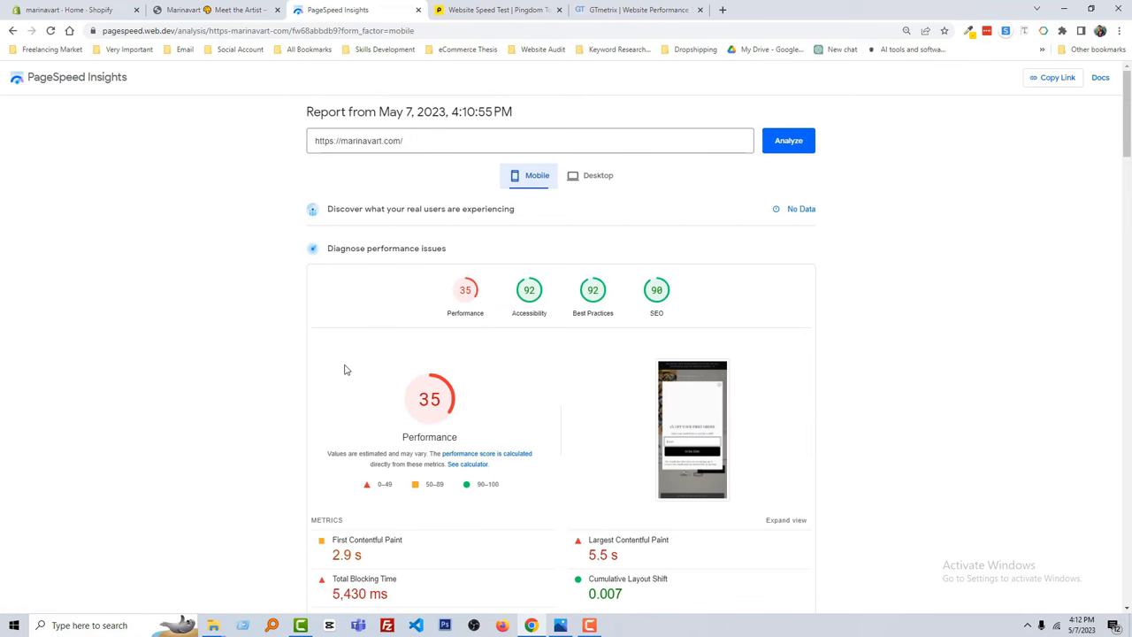
left_click(587, 173)
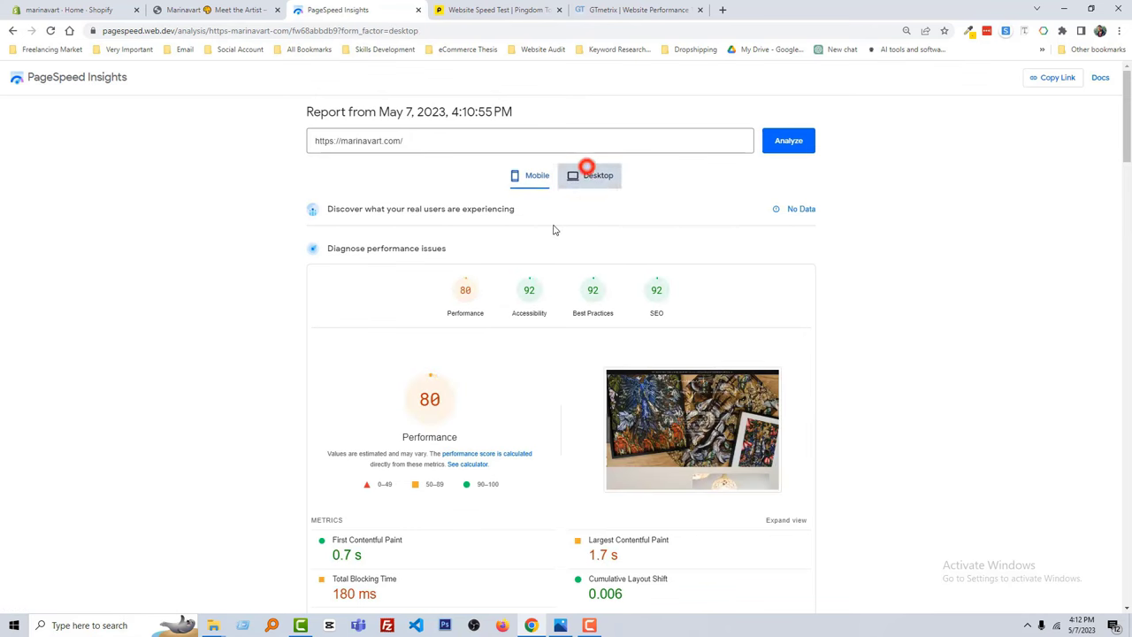
scroll(511, 440, "down", 3)
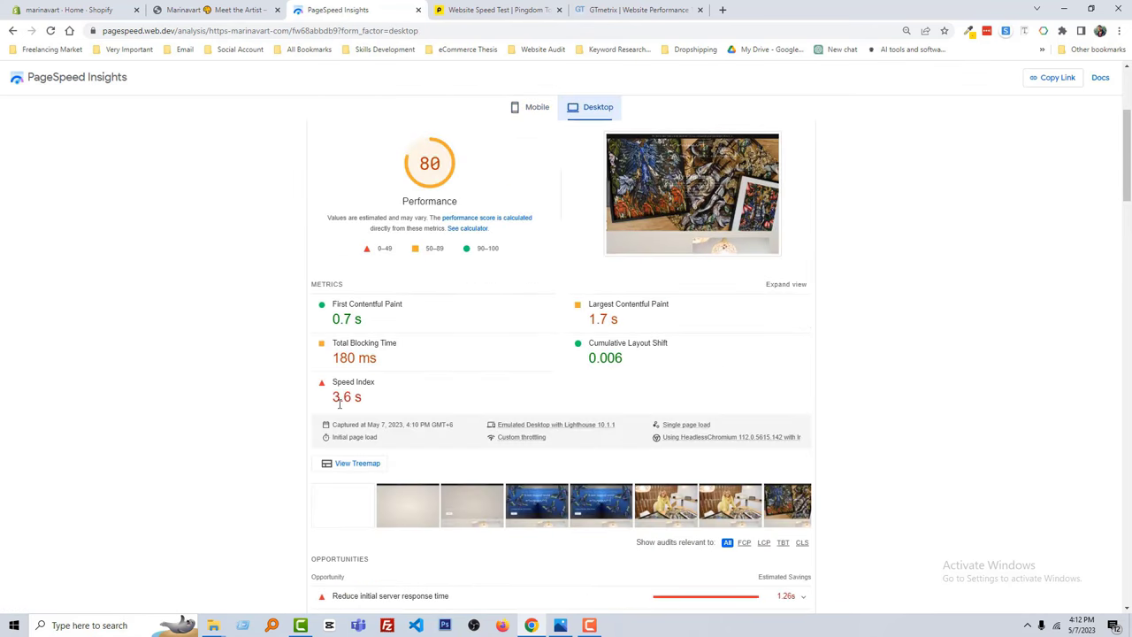
scroll(411, 396, "up", 3)
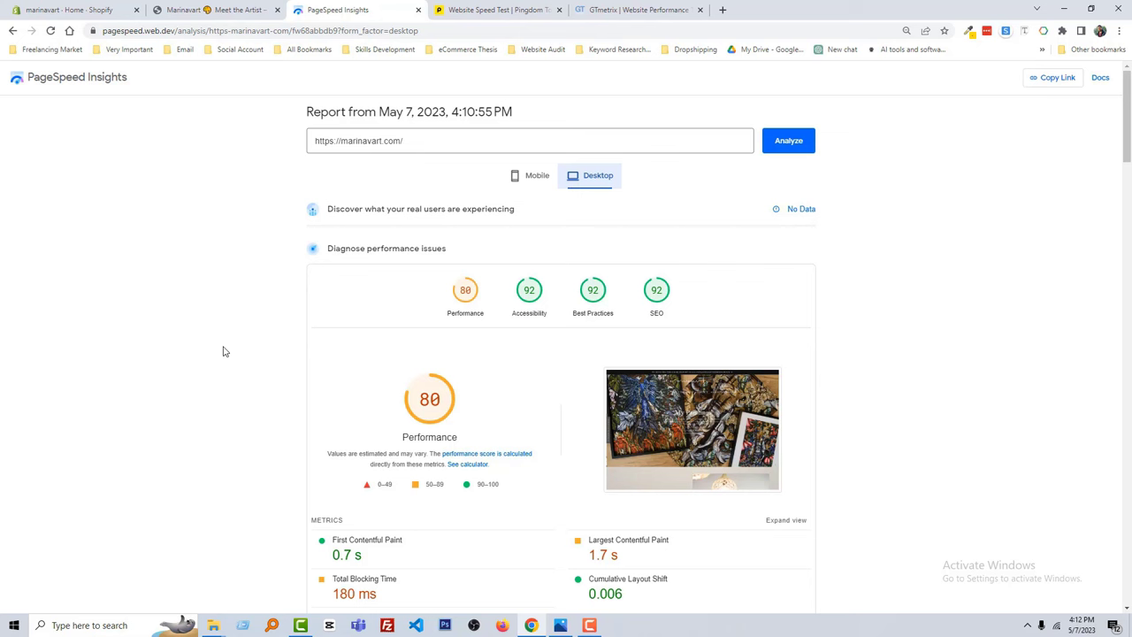
left_click(379, 144)
triple_click(378, 144)
key("ctrl+c")
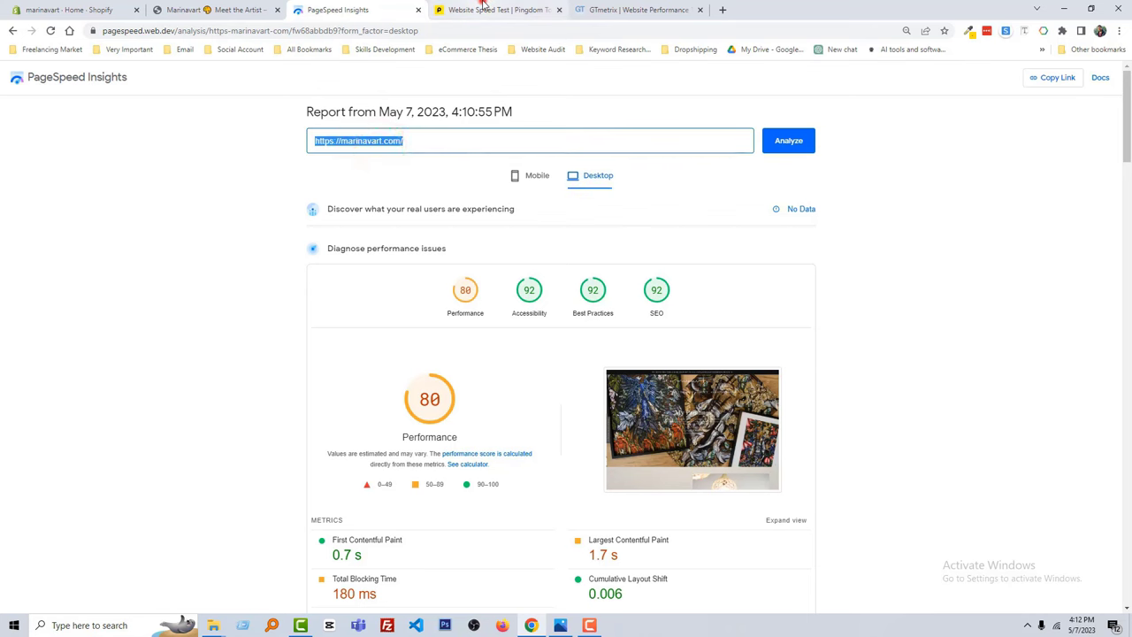
left_click(484, 10)
left_click(454, 252)
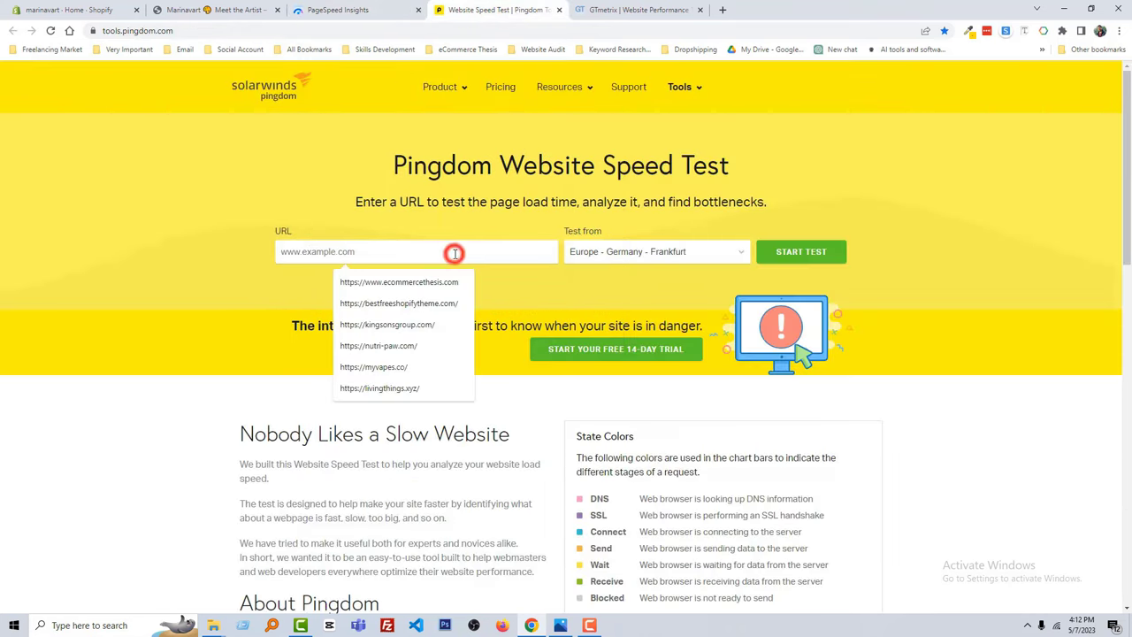
key("ctrl+v")
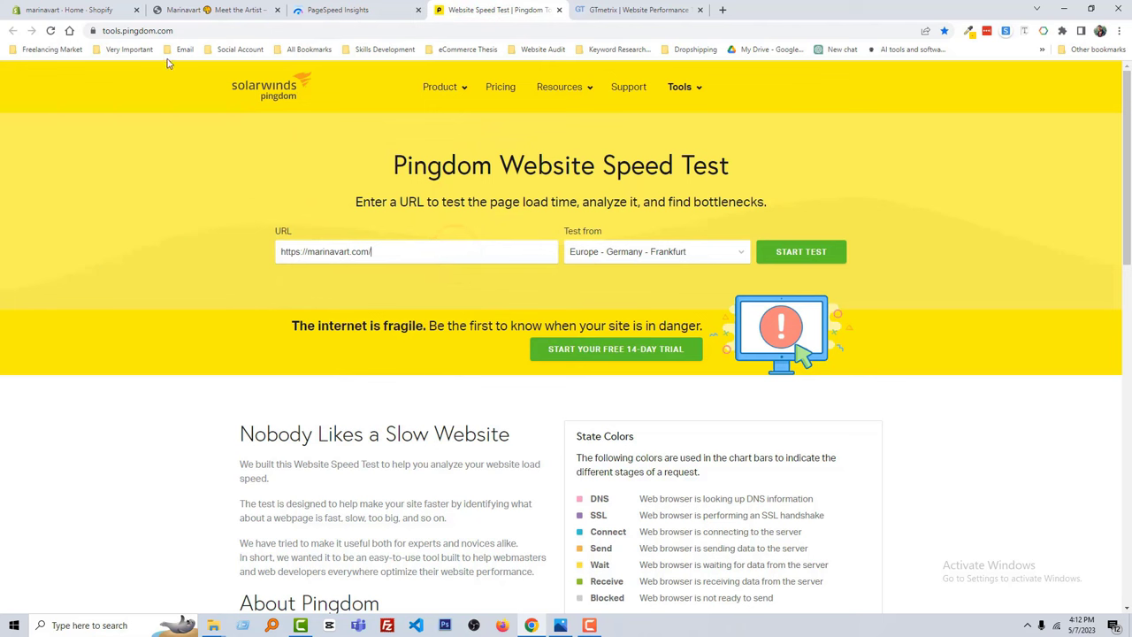
left_click(815, 255)
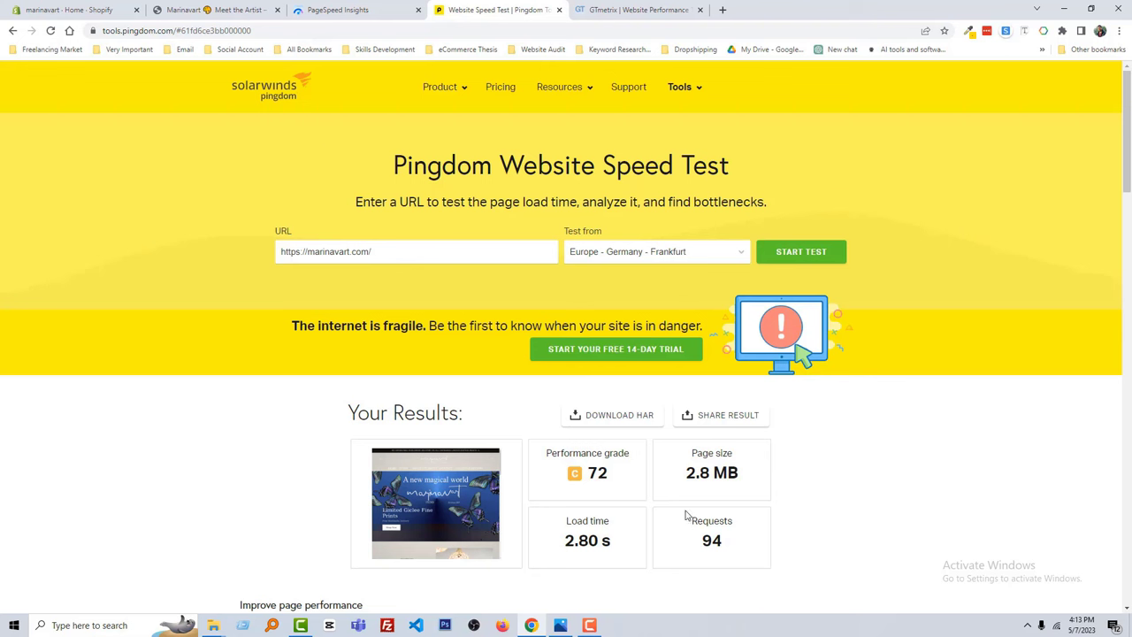
left_click(590, 7)
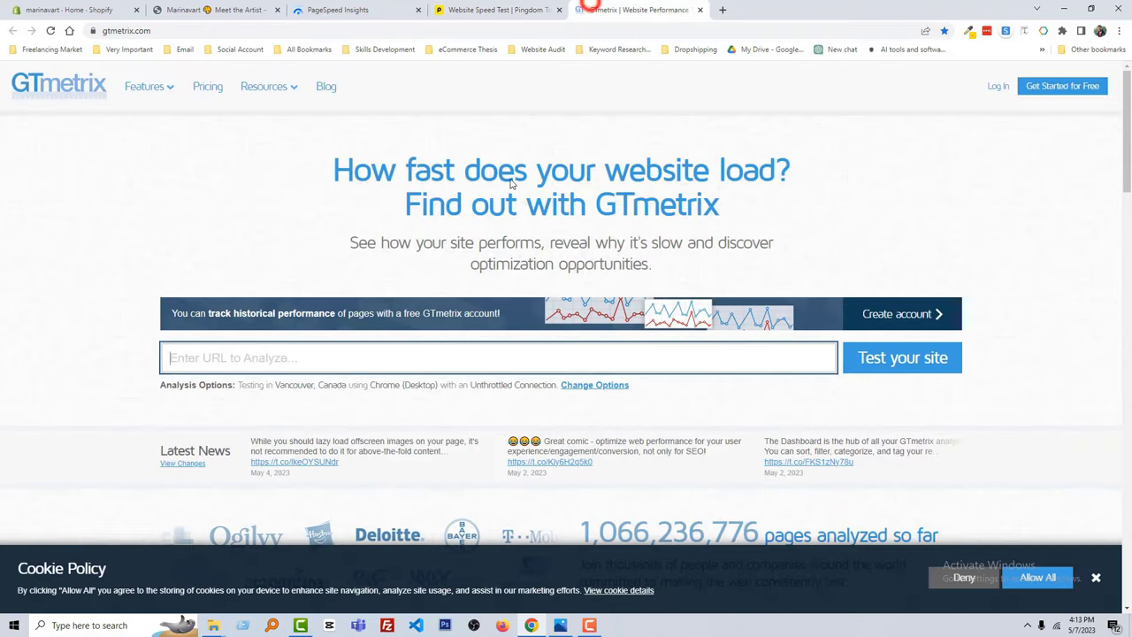
left_click(398, 358)
key("ctrl+v")
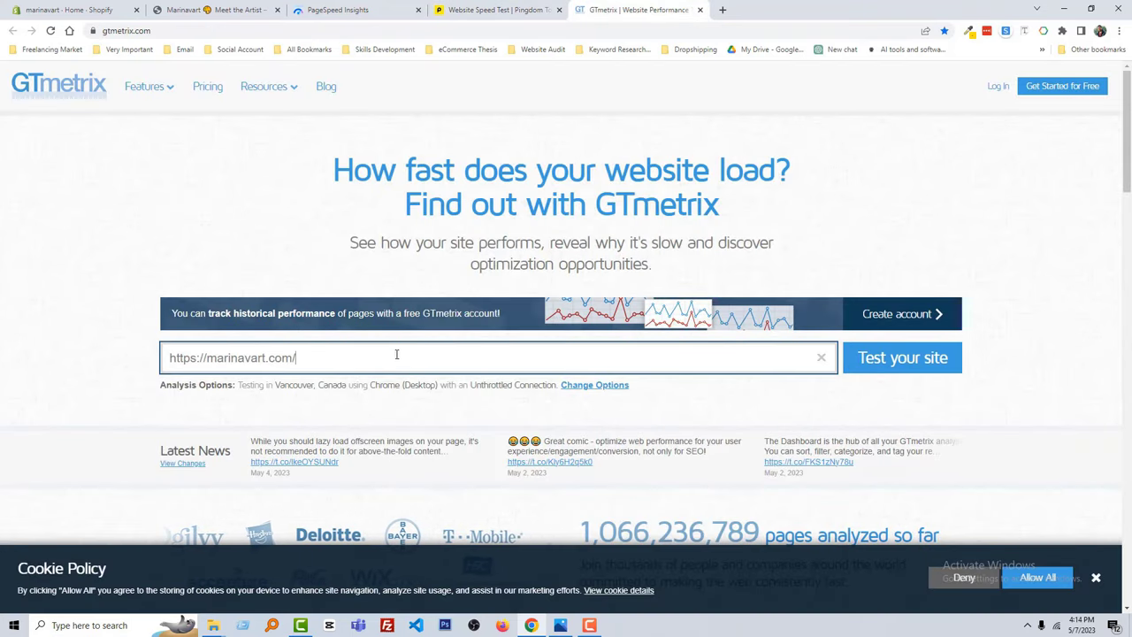
key("BackSpace")
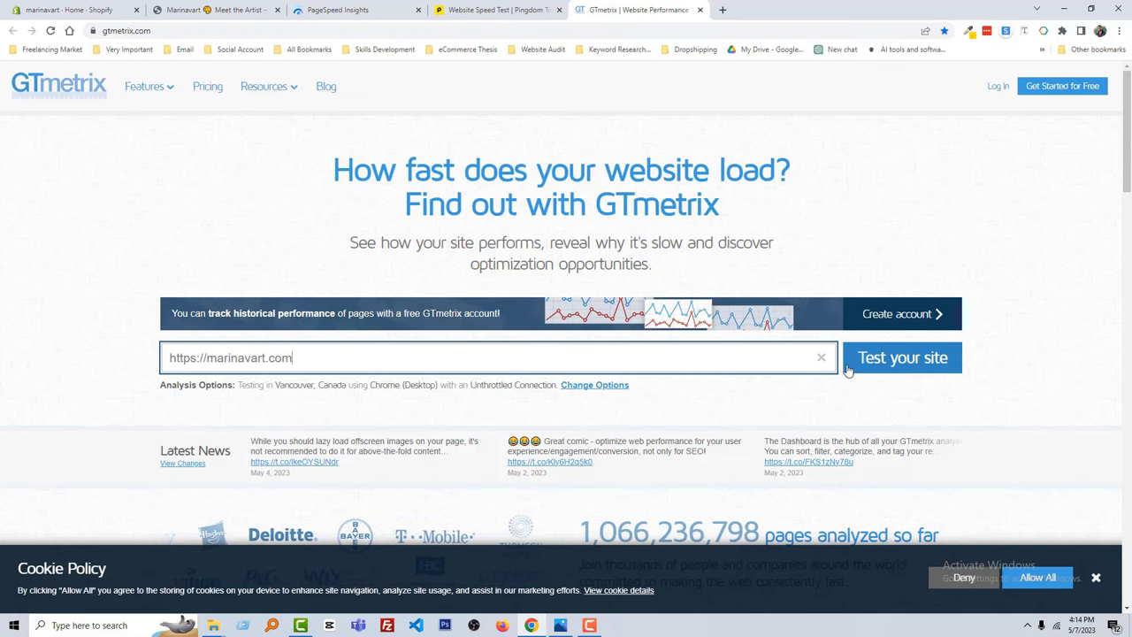
left_click(908, 362)
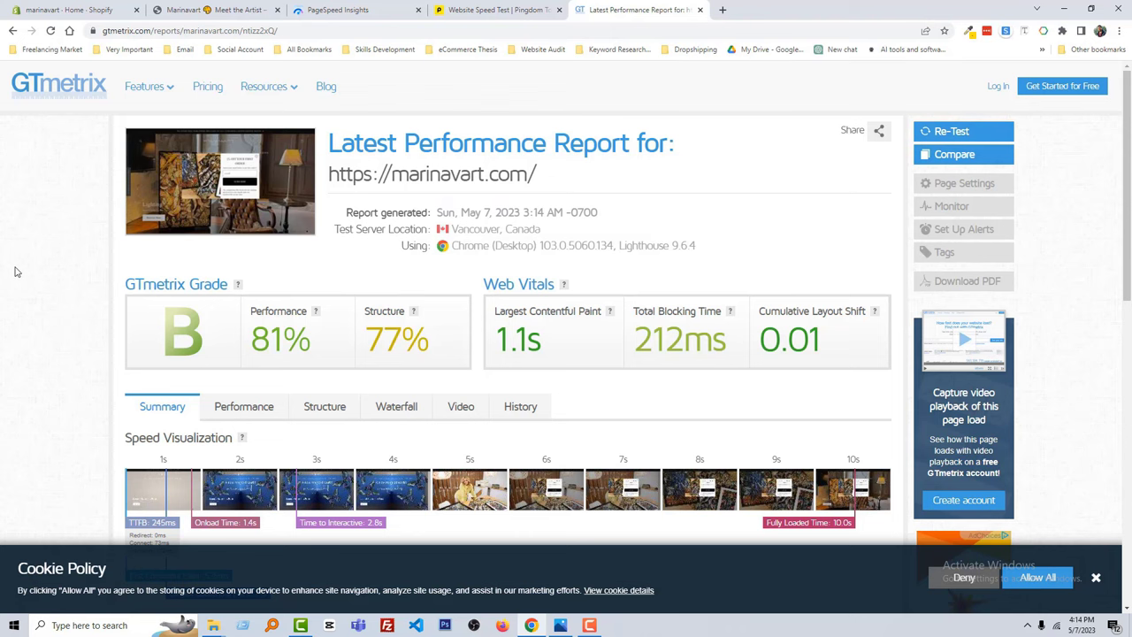
Recheck the desktop PageSpeed Insights metrics and opportunities, consult the SEO checklist in the image viewer, and return to Chrome
left_click(340, 9)
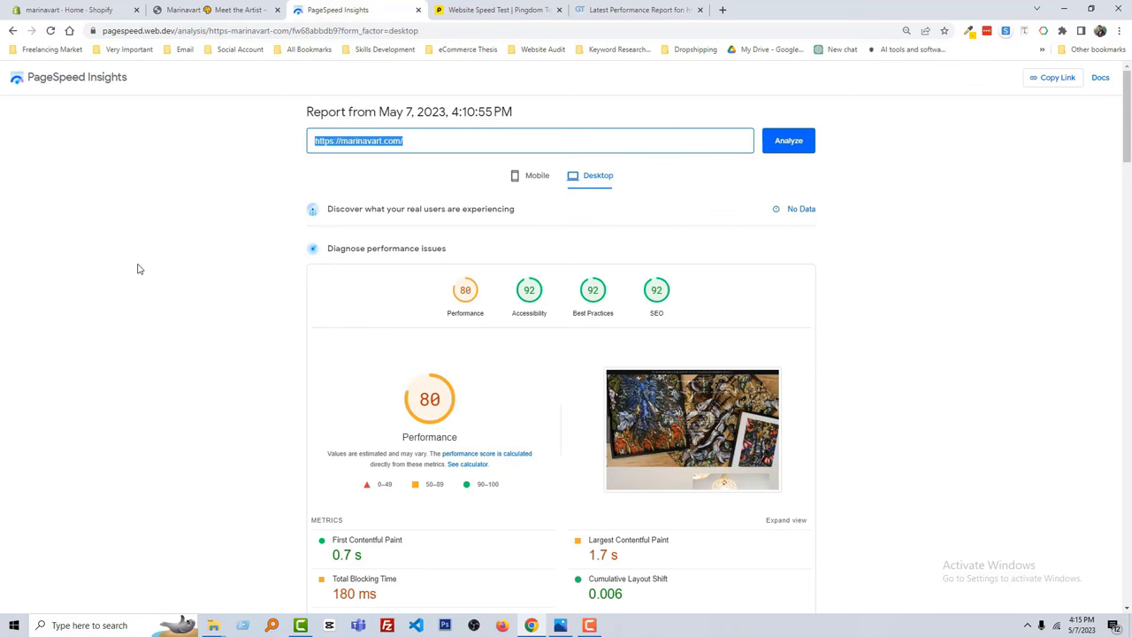
scroll(137, 269, "down", 3)
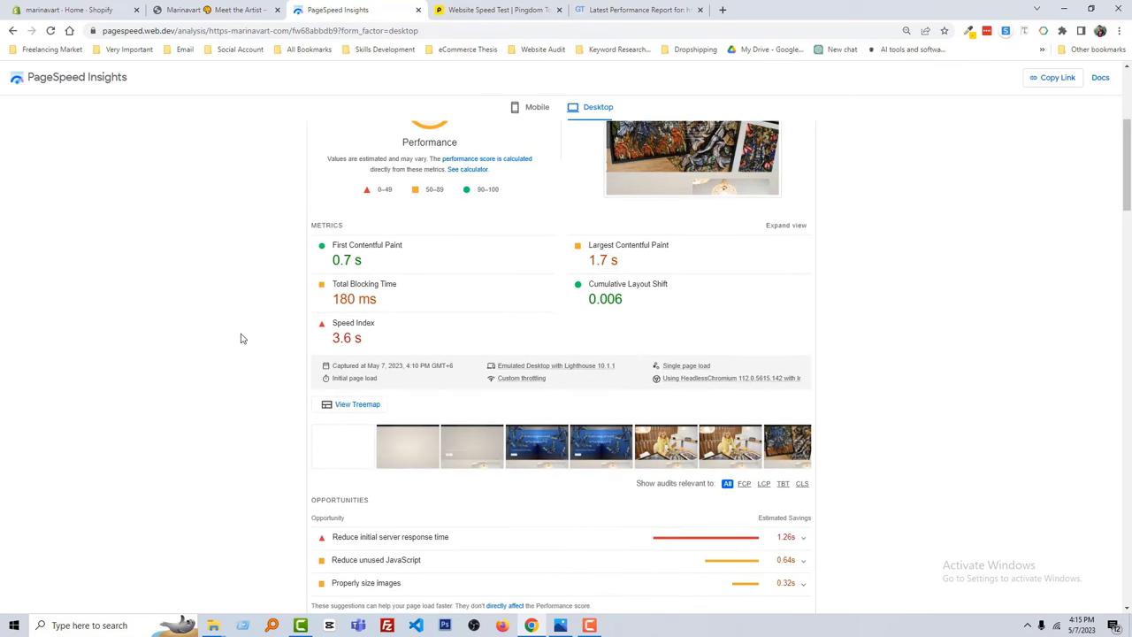
scroll(214, 351, "up", 3)
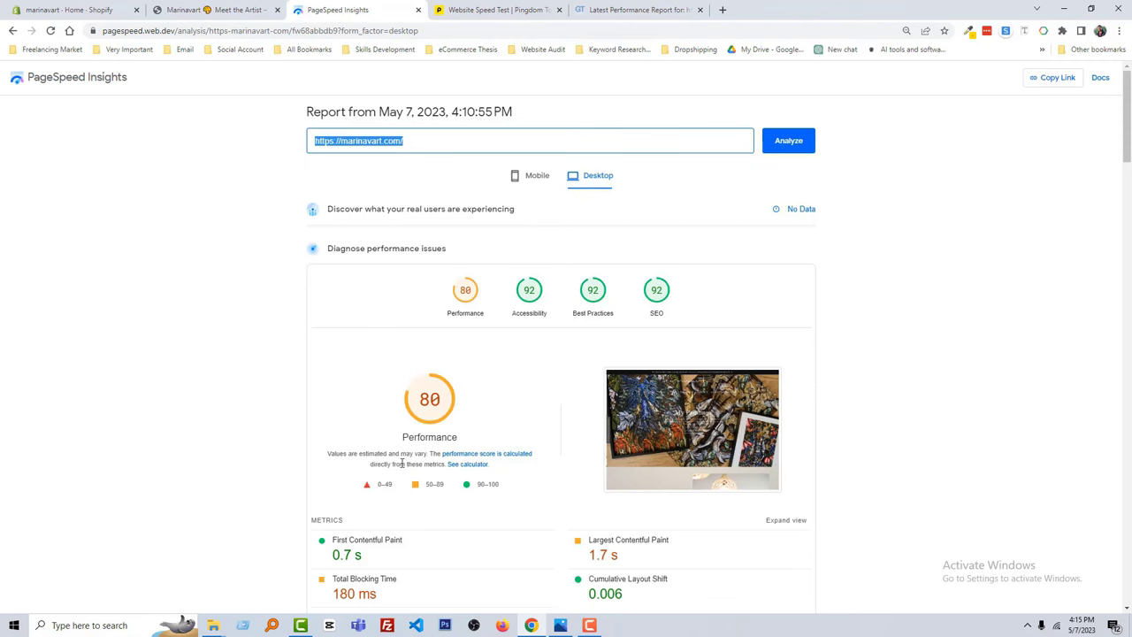
left_click(566, 626)
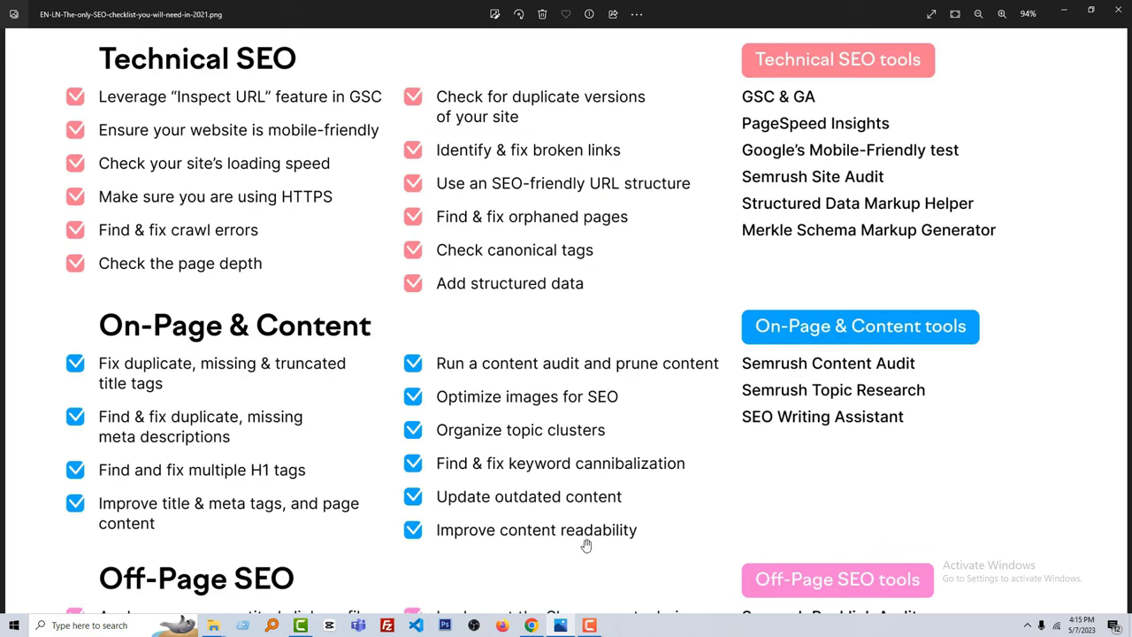
left_click(530, 626)
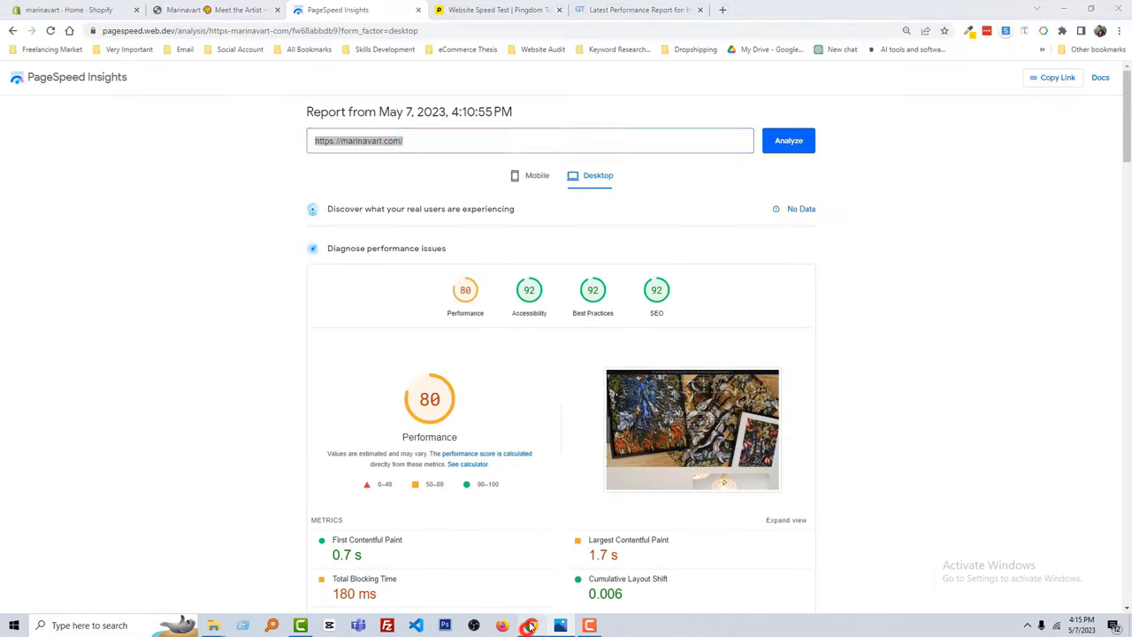
Check that the marinavart.com storefront's full address uses HTTPS, and switch back to the SEO checklist in the image viewer
left_click(221, 11)
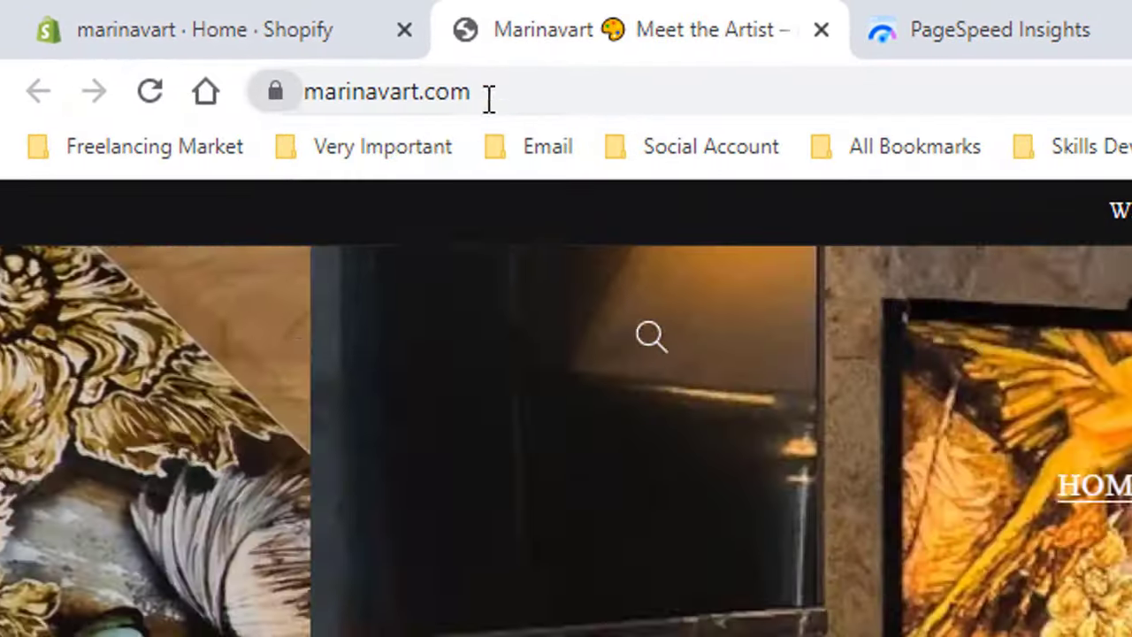
left_click(496, 93)
left_click(343, 92)
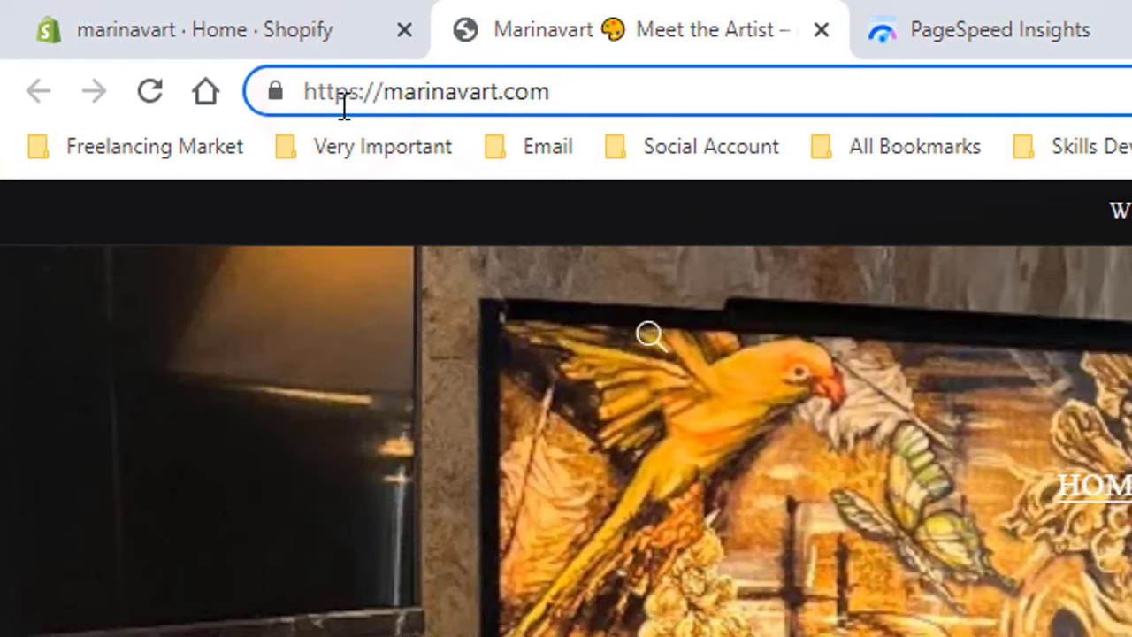
left_click(427, 99)
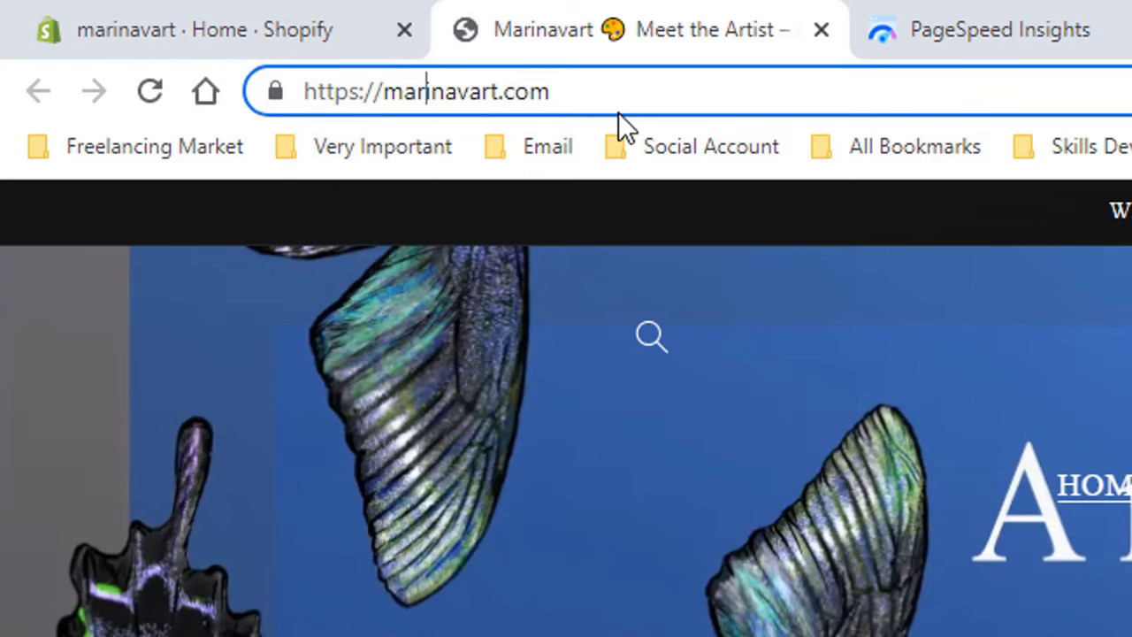
left_click(670, 479)
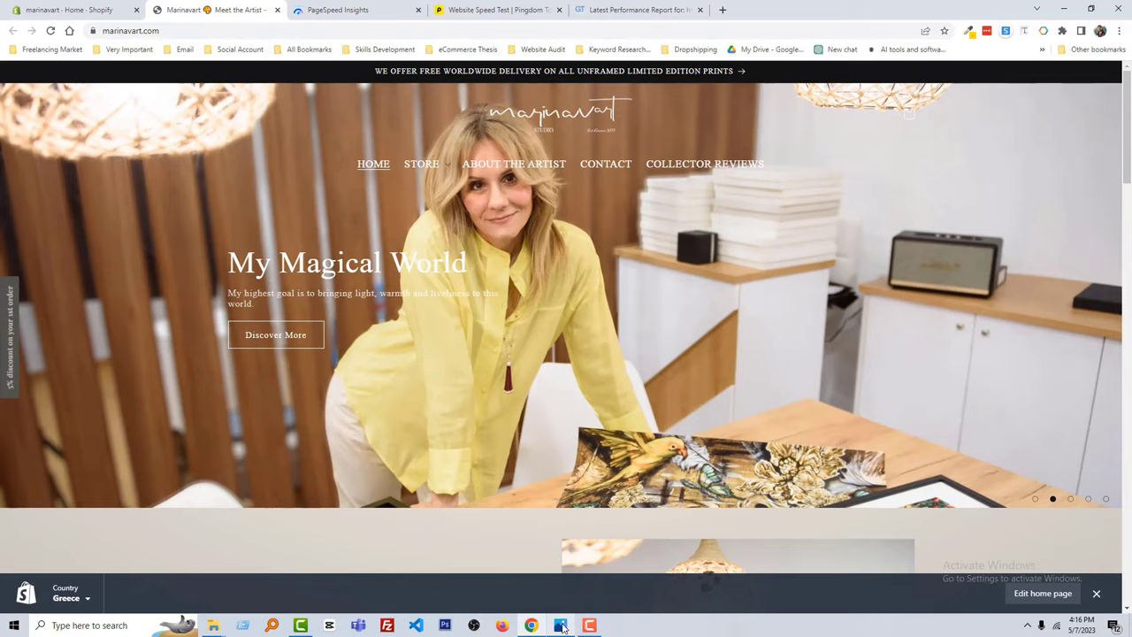
left_click(560, 567)
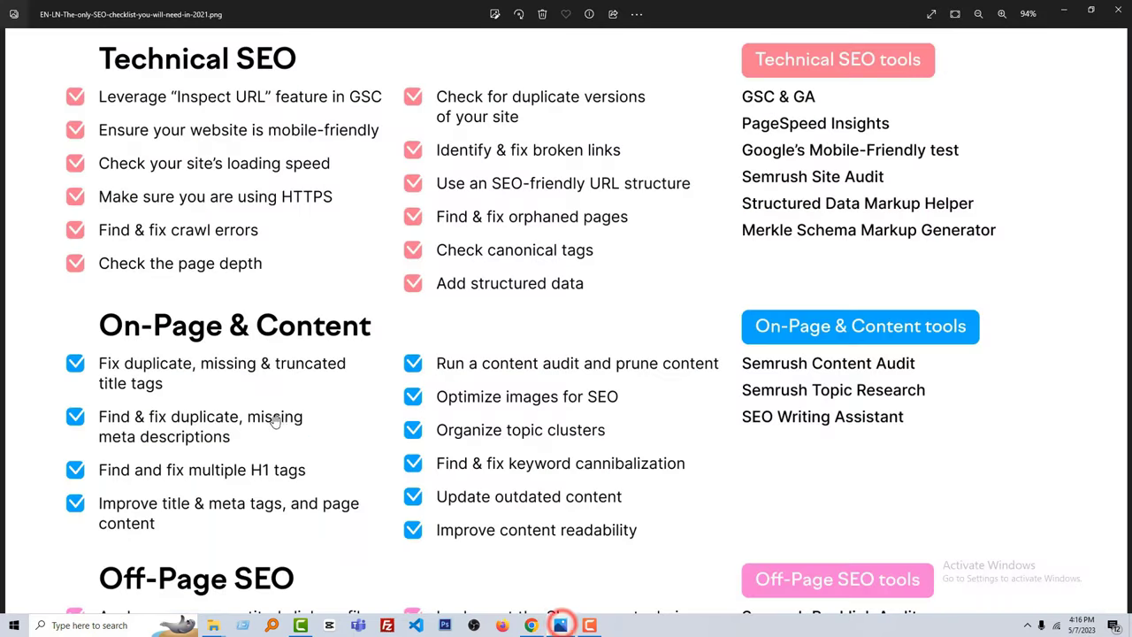
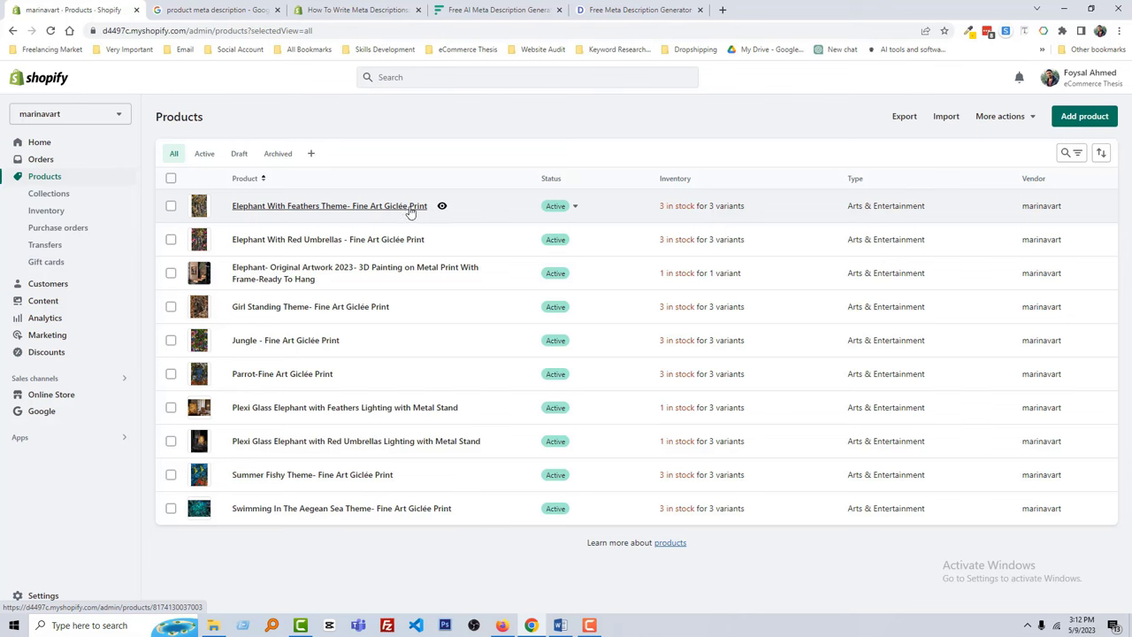
Open the "Elephant With Feathers Theme- Fine Art Giclée Print" product, expand its search engine listing for editing, and save the product
left_click(350, 206)
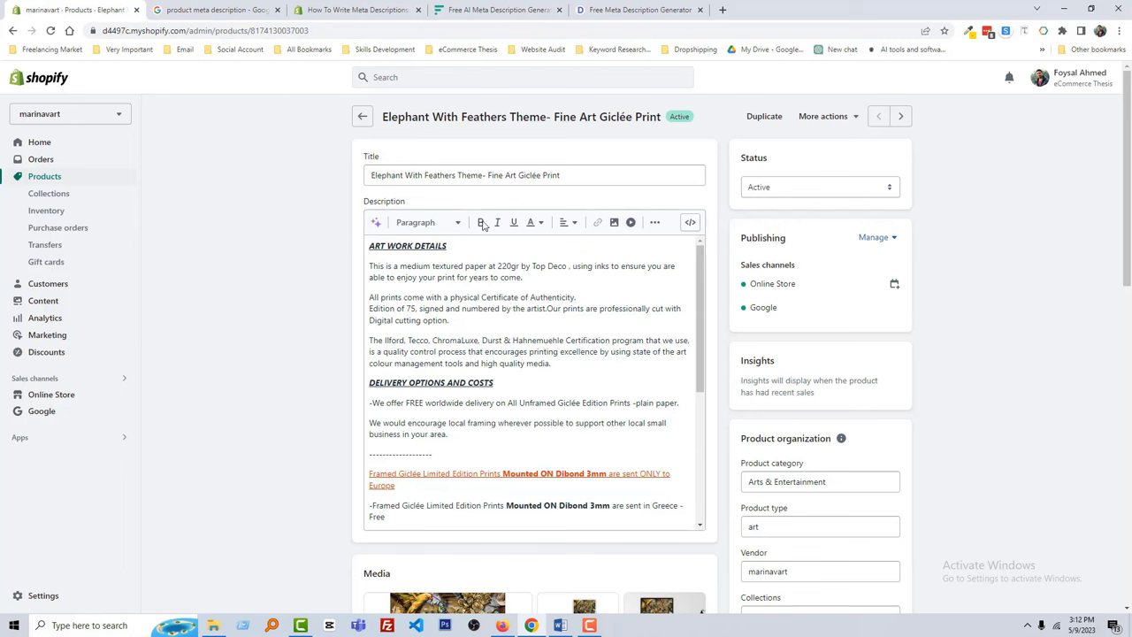
scroll(528, 362, "down", 5)
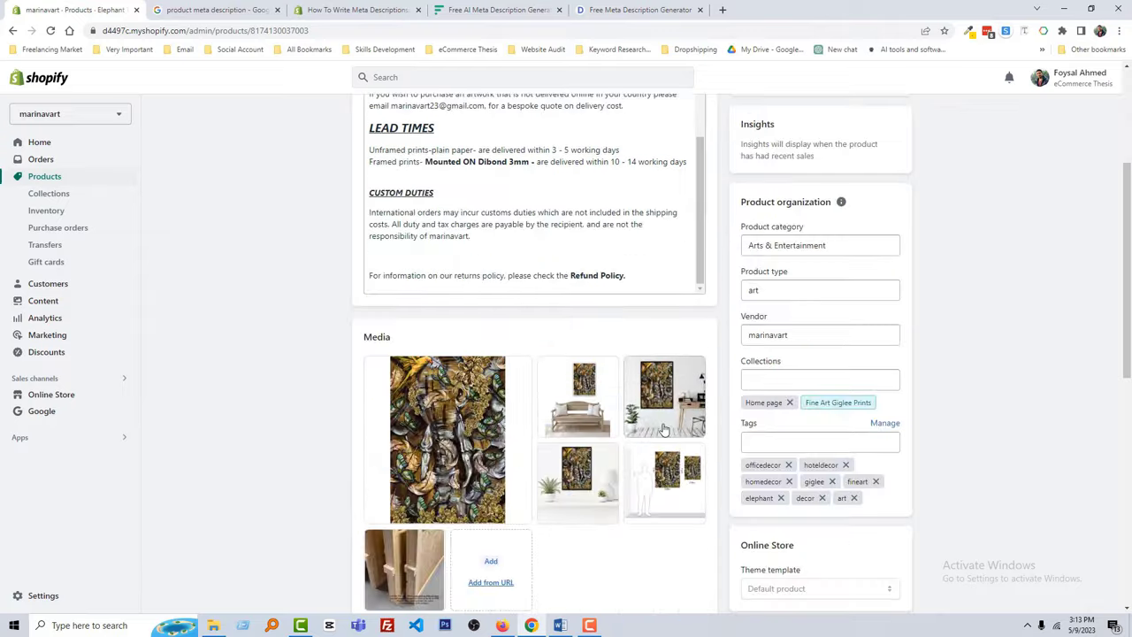
scroll(530, 429, "down", 3)
scroll(563, 435, "down", 3)
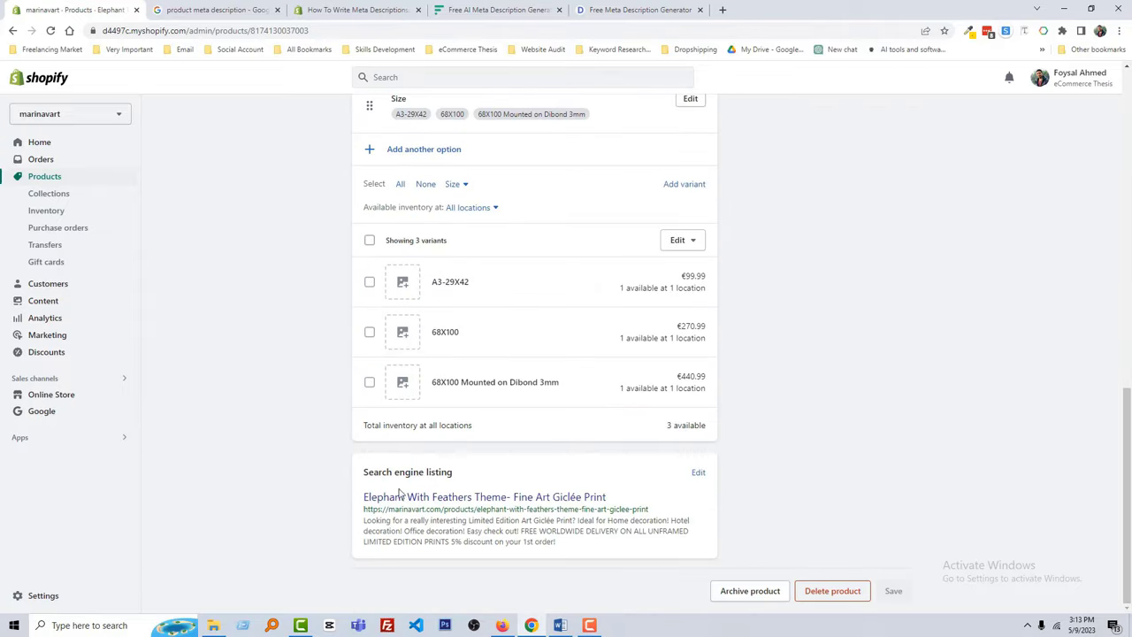
left_click(697, 475)
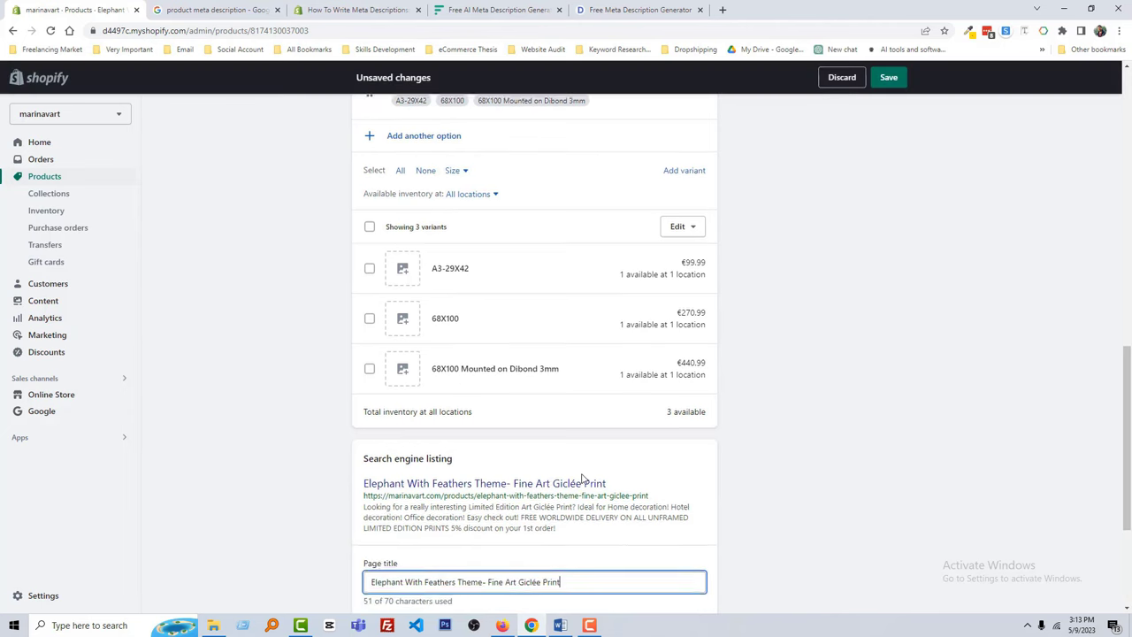
scroll(495, 454, "down", 3)
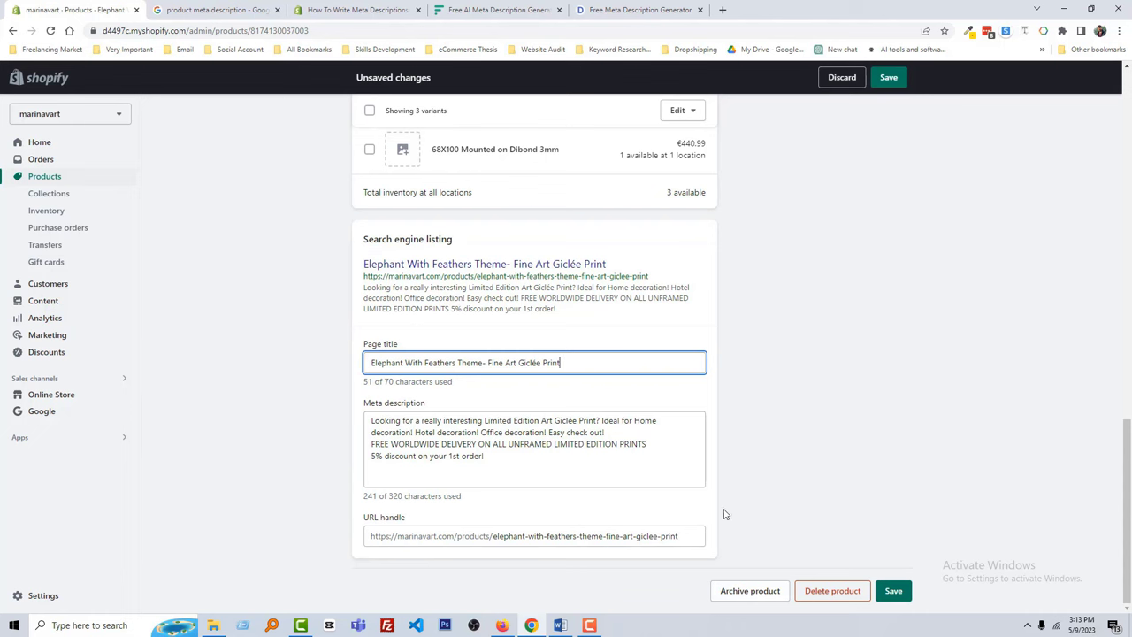
key("ctrl+s")
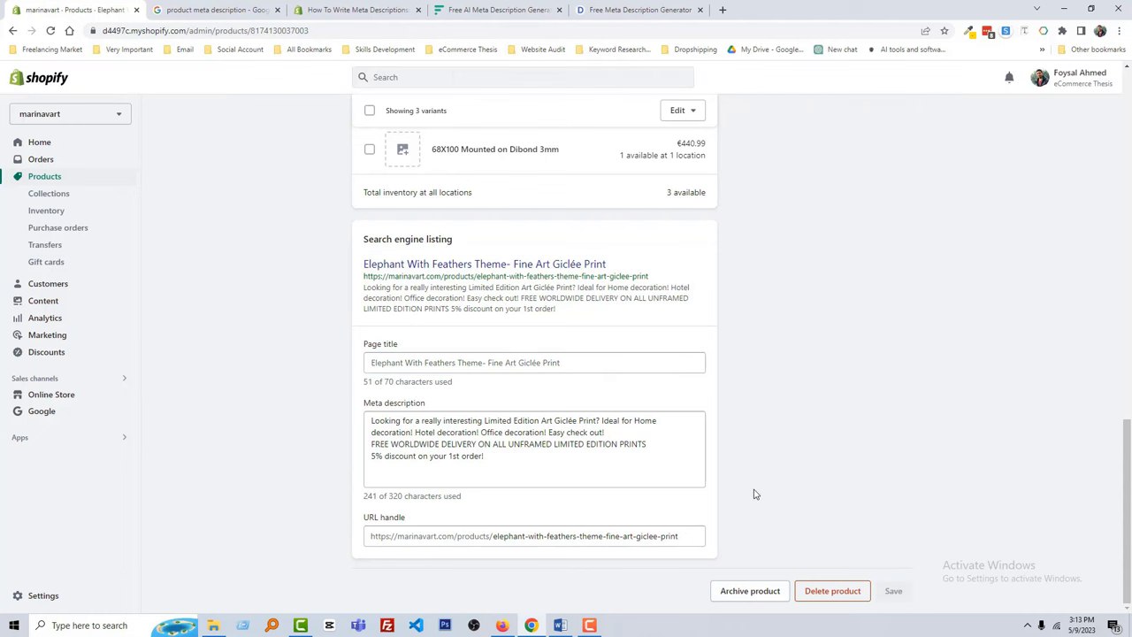
Examine the product's title field along with the description and media sections beneath it
scroll(754, 493, "up", 3)
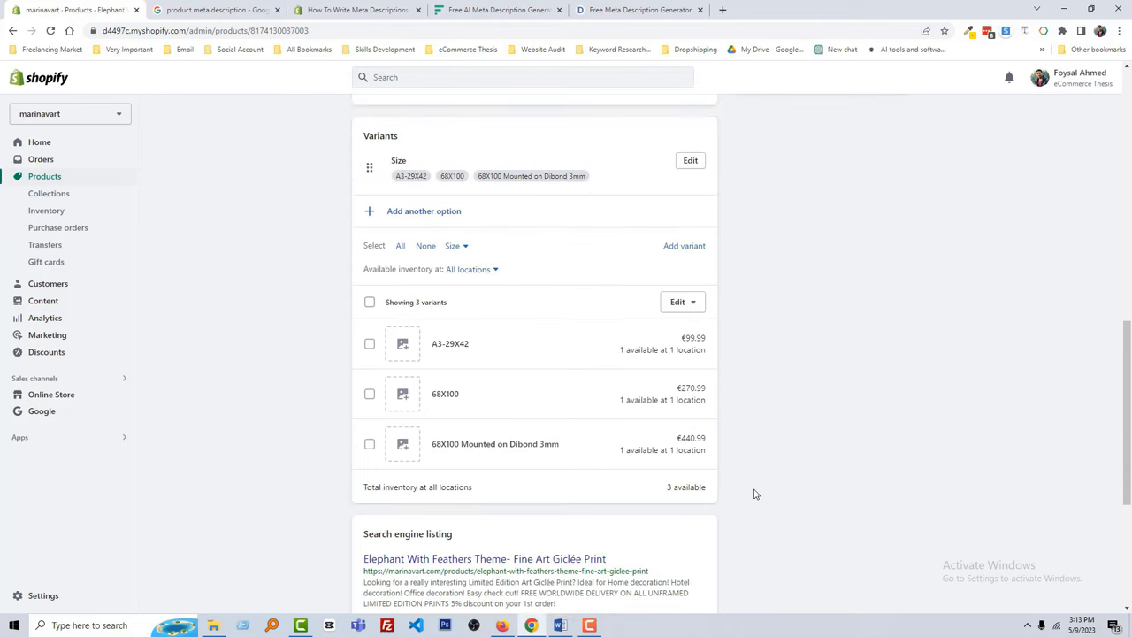
scroll(755, 494, "up", 5)
scroll(738, 466, "up", 4)
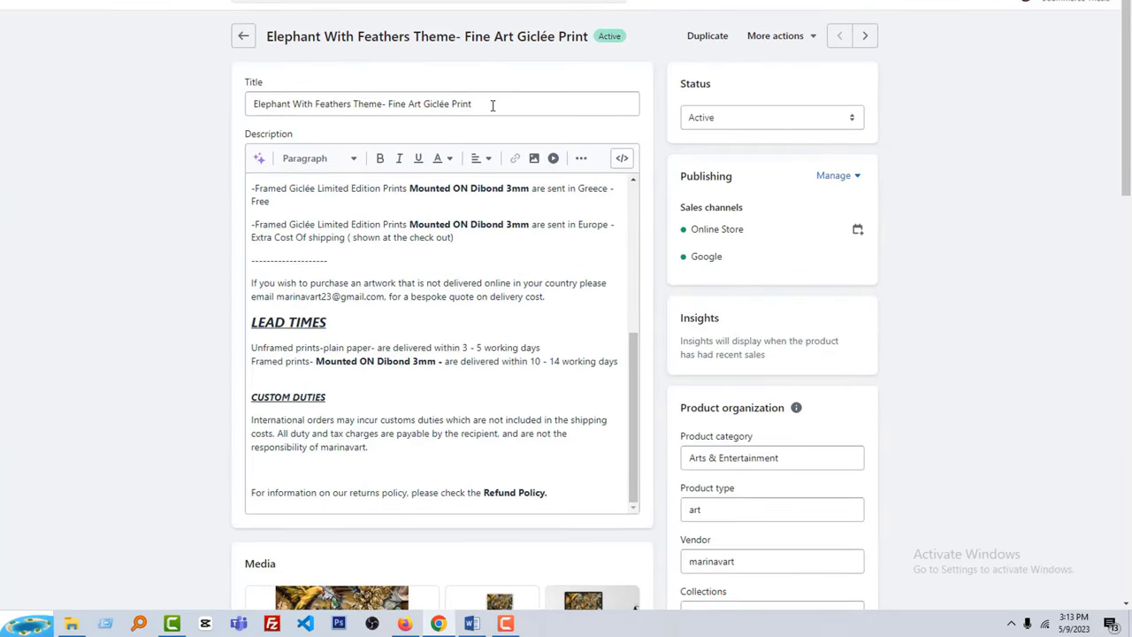
left_click_drag(492, 104, 233, 108)
left_click(177, 112)
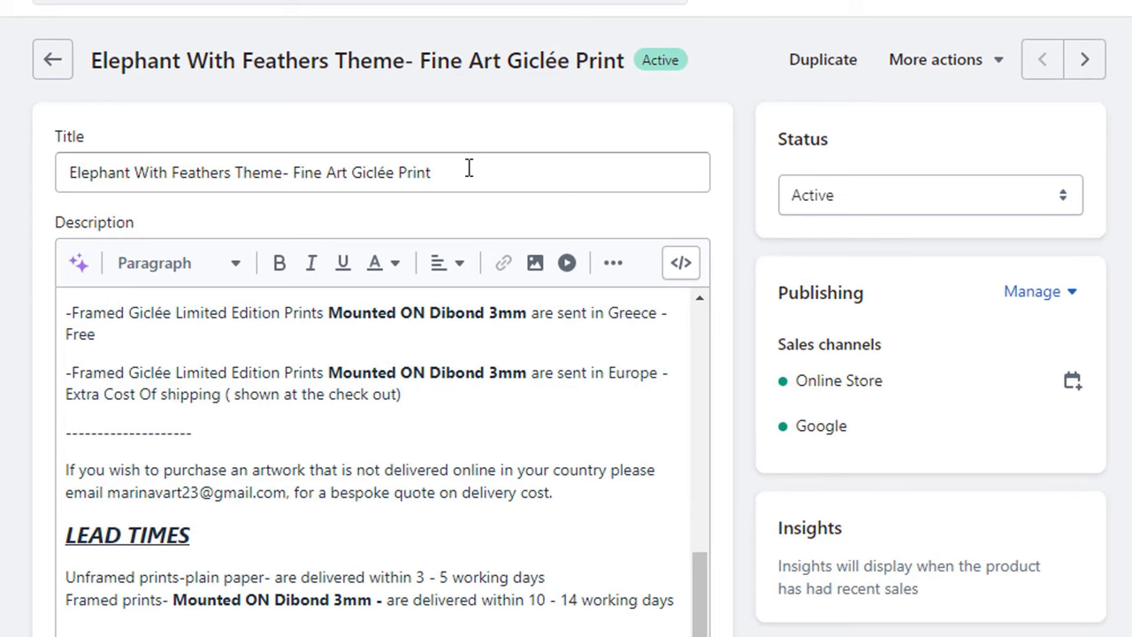
scroll(381, 442, "down", 6)
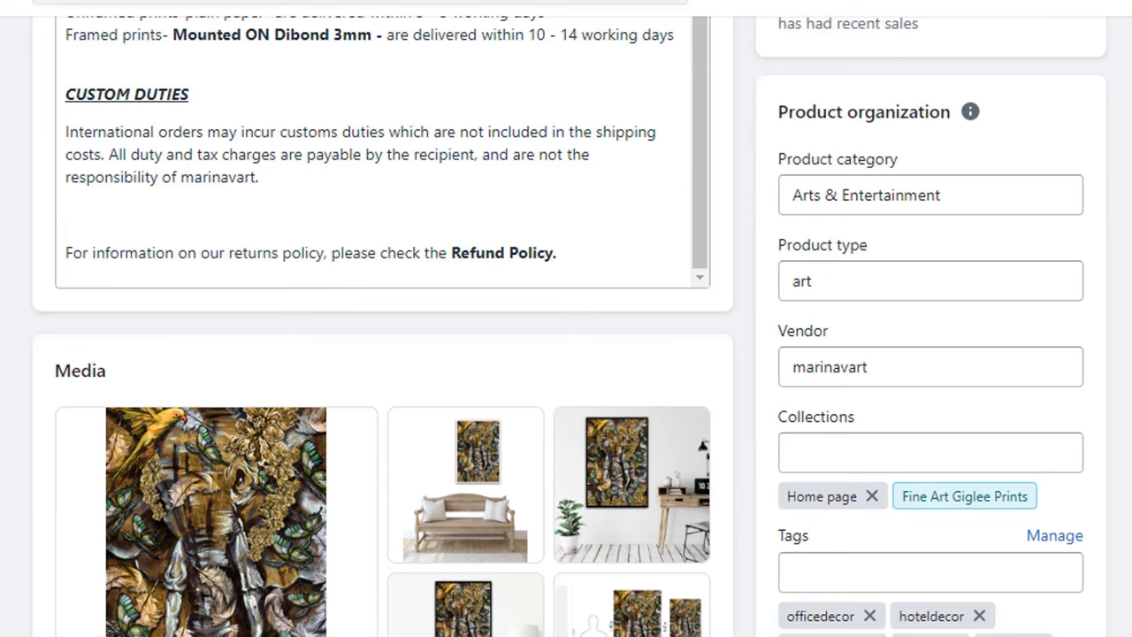
scroll(315, 566, "up", 6)
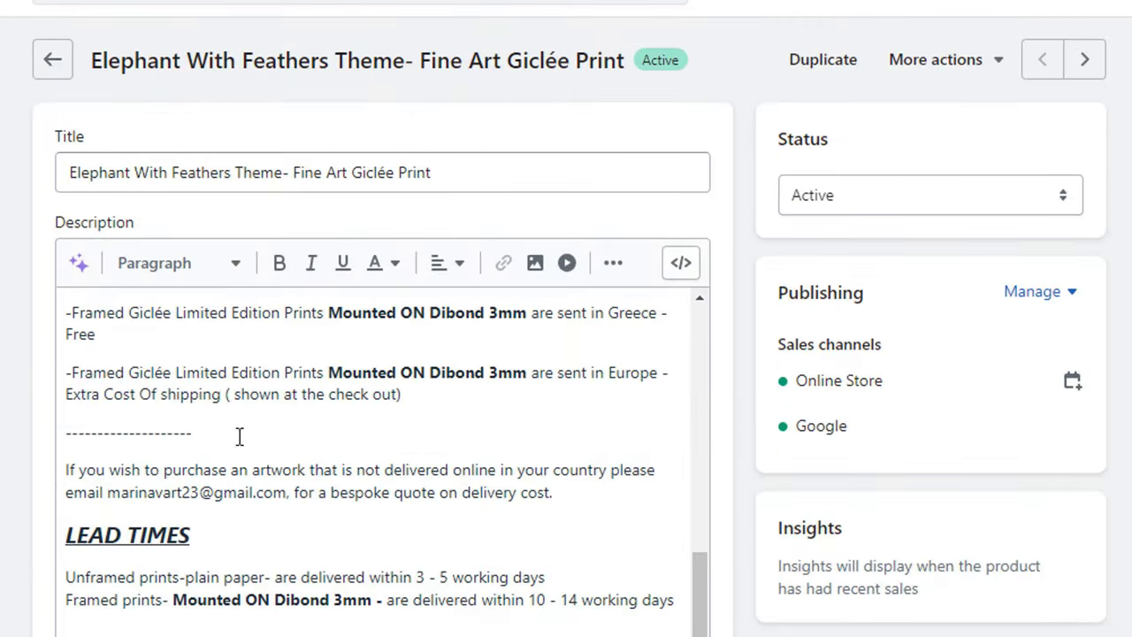
scroll(239, 436, "down", 10)
scroll(242, 430, "up", 6)
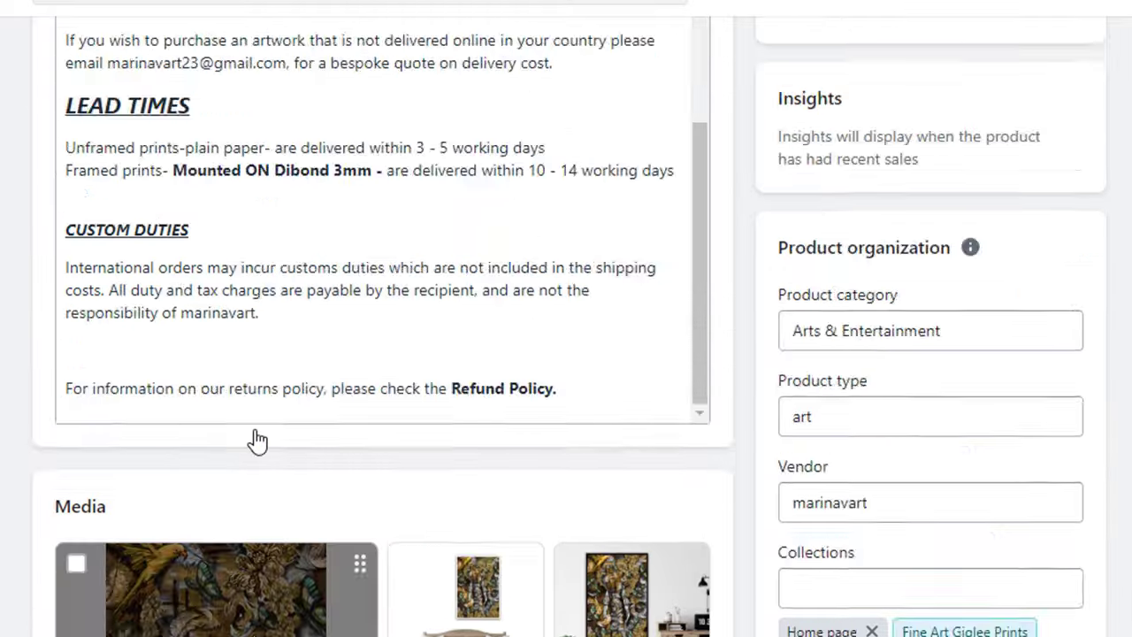
scroll(257, 439, "up", 5)
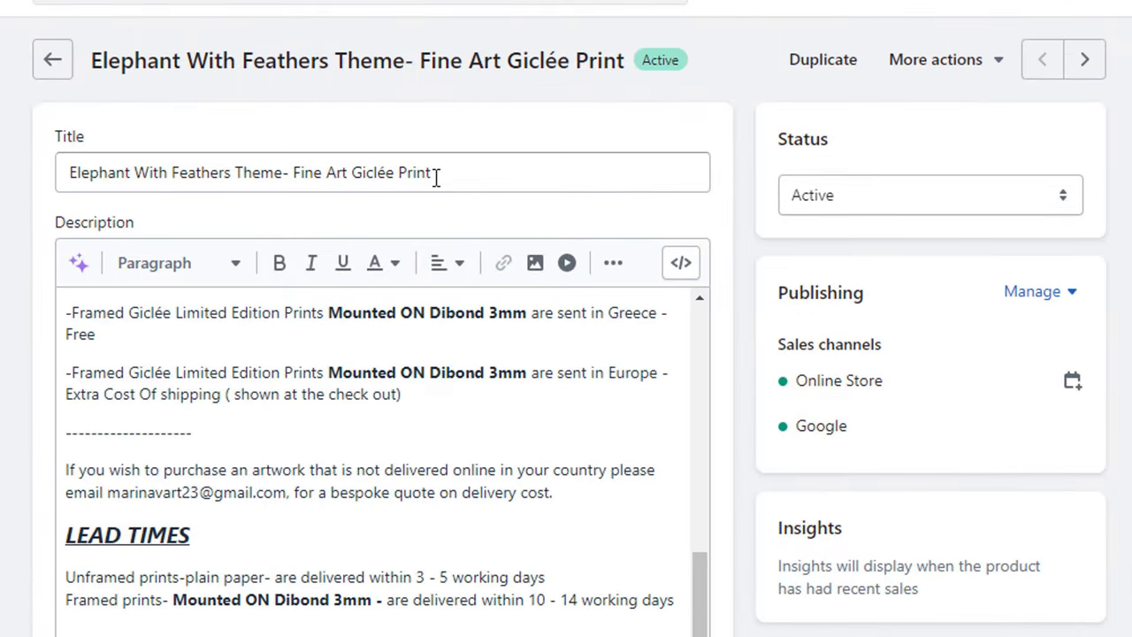
Highlight the keyword phrase "Art Giclée Print" in the product title and compare it with the description
left_click_drag(327, 175, 440, 174)
scroll(40, 254, "down", 2)
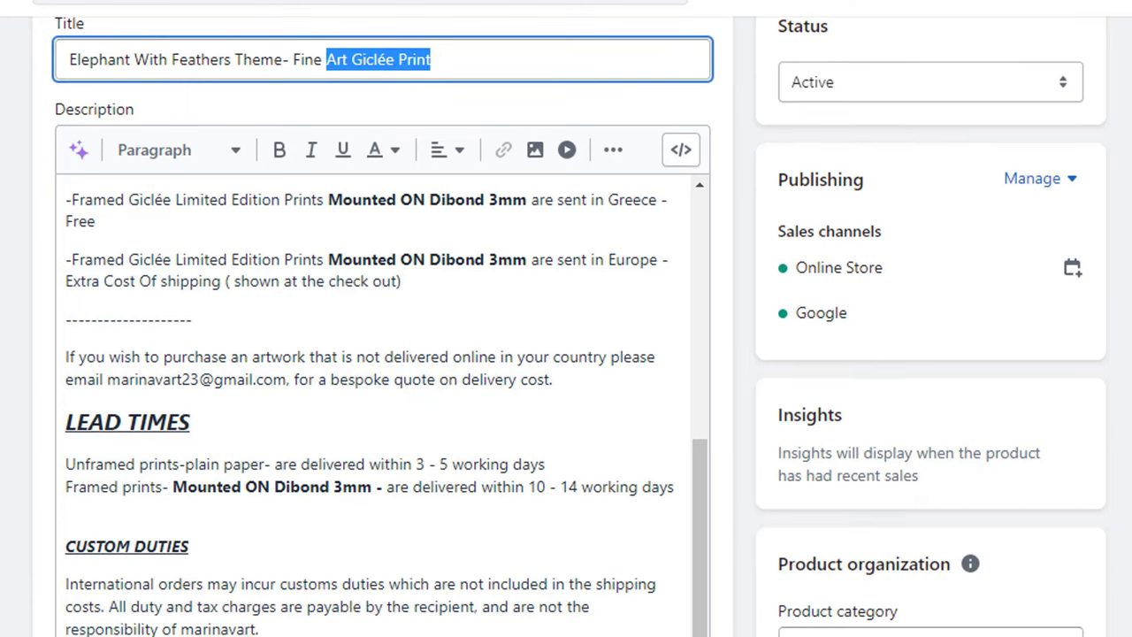
scroll(40, 254, "up", 2)
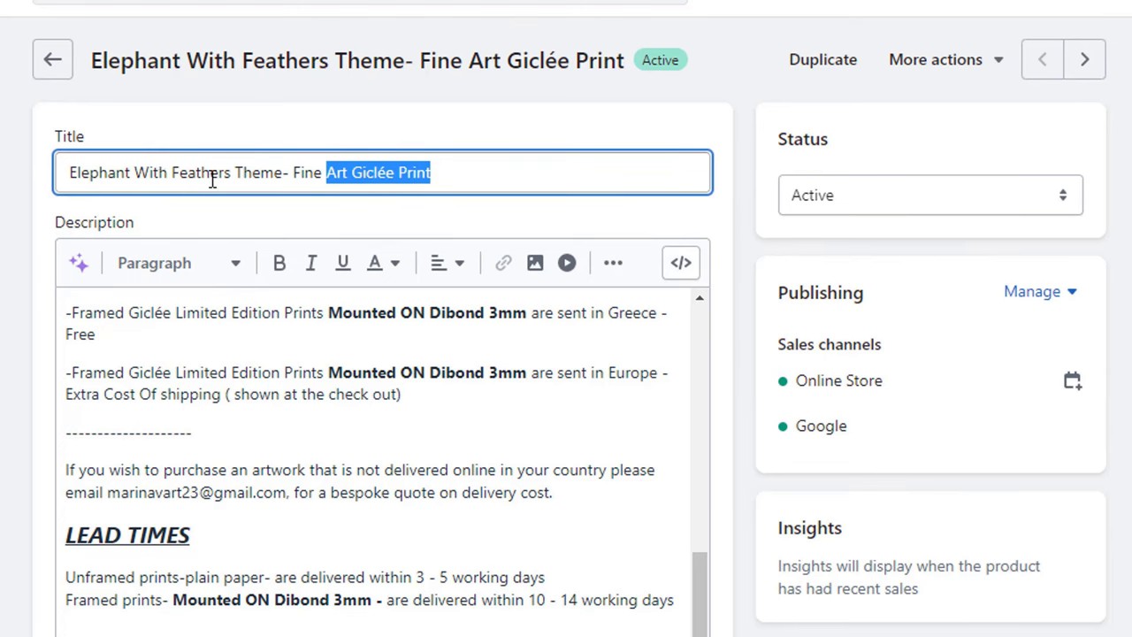
scroll(255, 177, "down", 5)
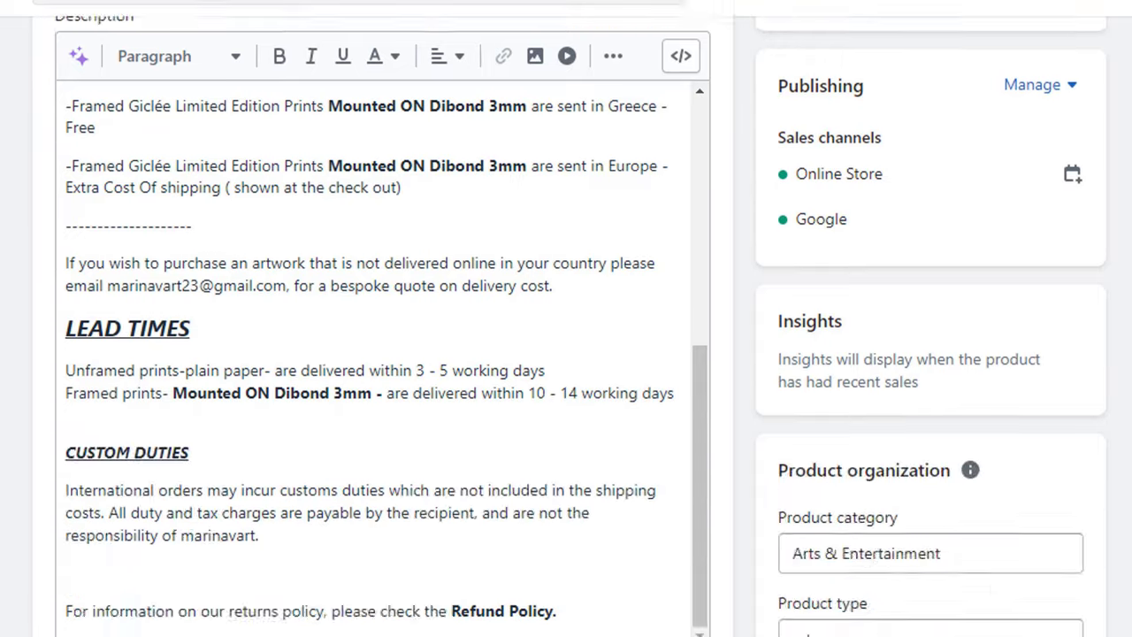
scroll(248, 185, "up", 5)
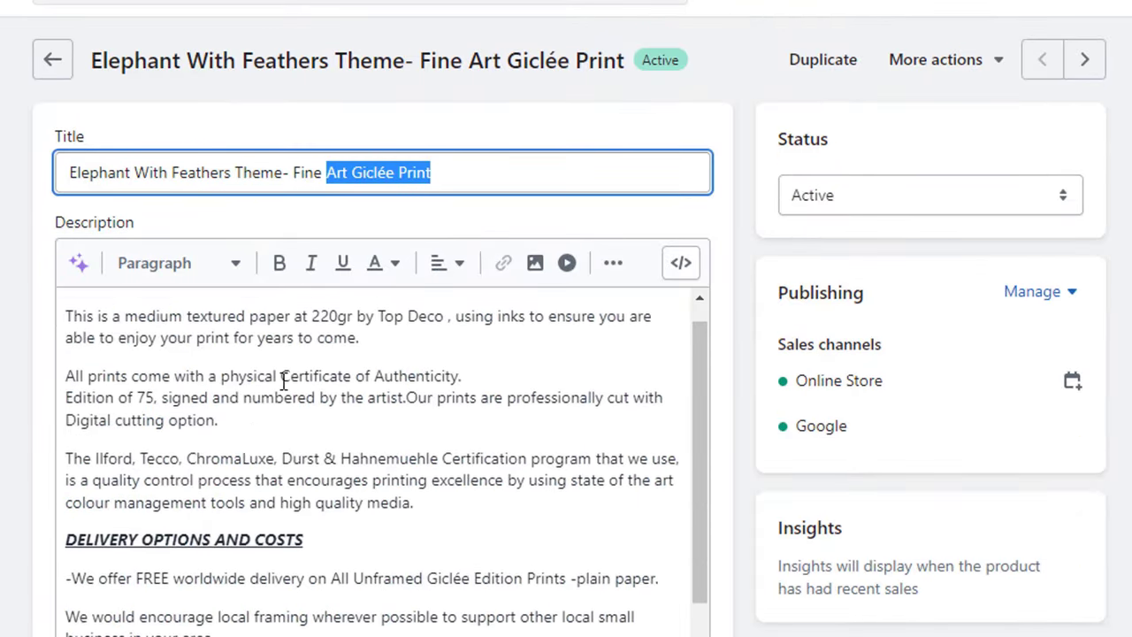
scroll(316, 377, "up", 1)
left_click(247, 215)
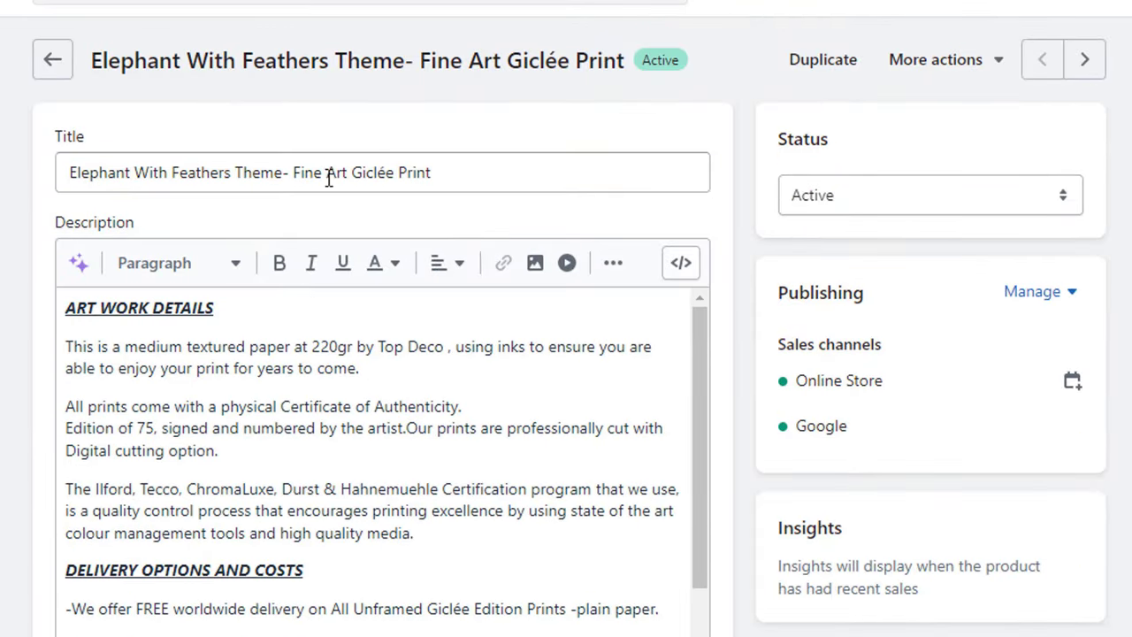
left_click_drag(325, 175, 433, 177)
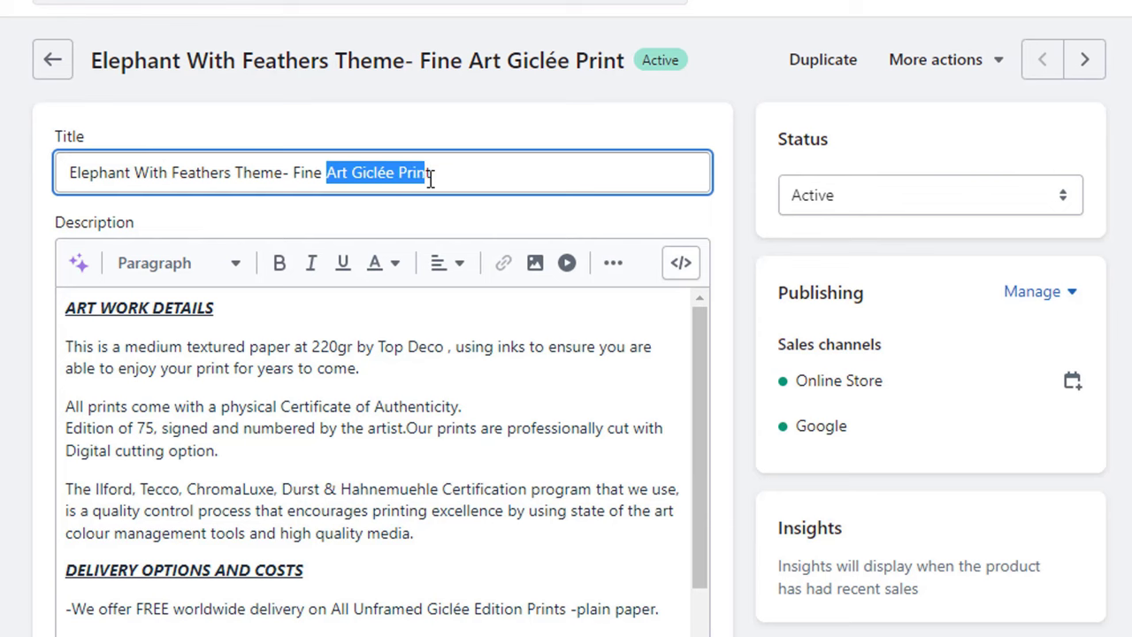
left_click(61, 181)
Glance over the description and media, and highlight the entire product title
scroll(11, 544, "down", 4)
scroll(11, 544, "down", 2)
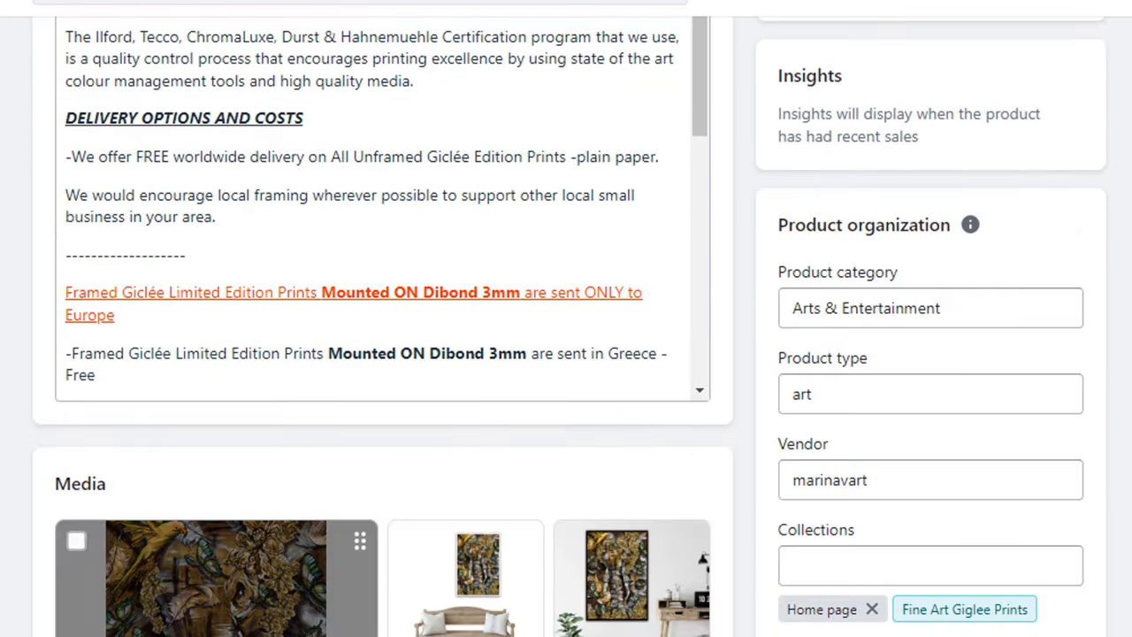
scroll(199, 351, "up", 5)
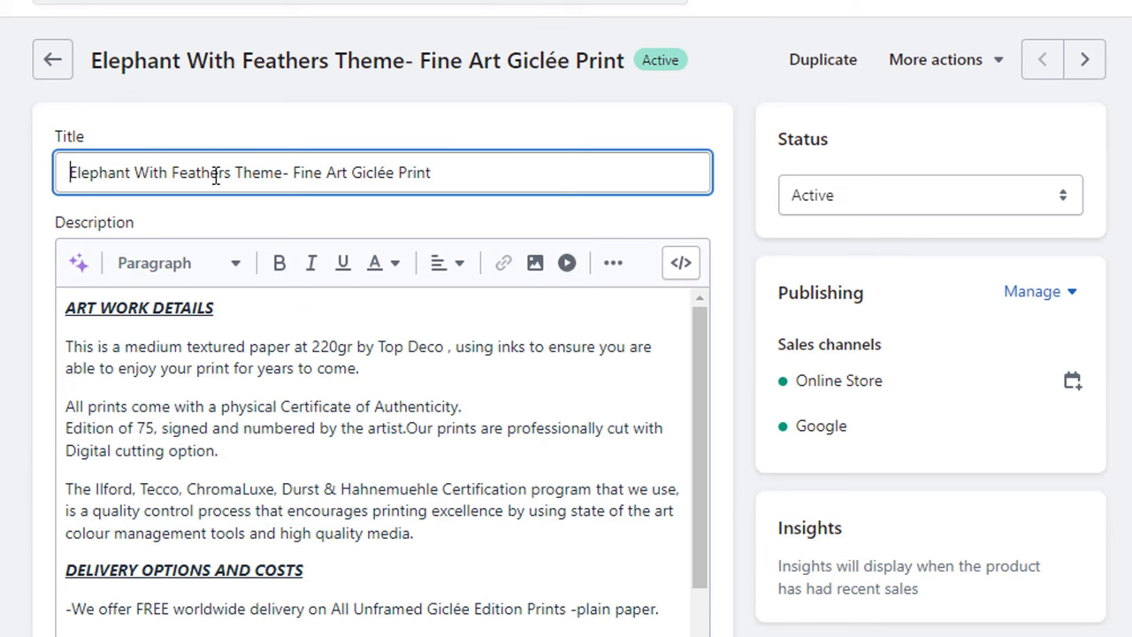
left_click_drag(452, 174, 69, 172)
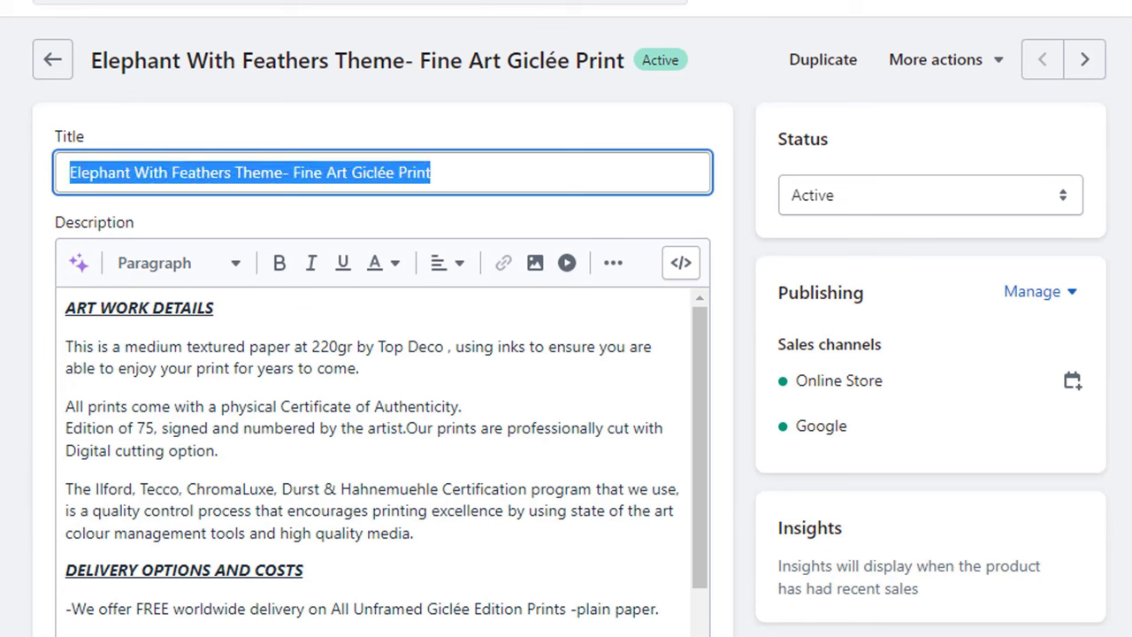
key("alt+Tab")
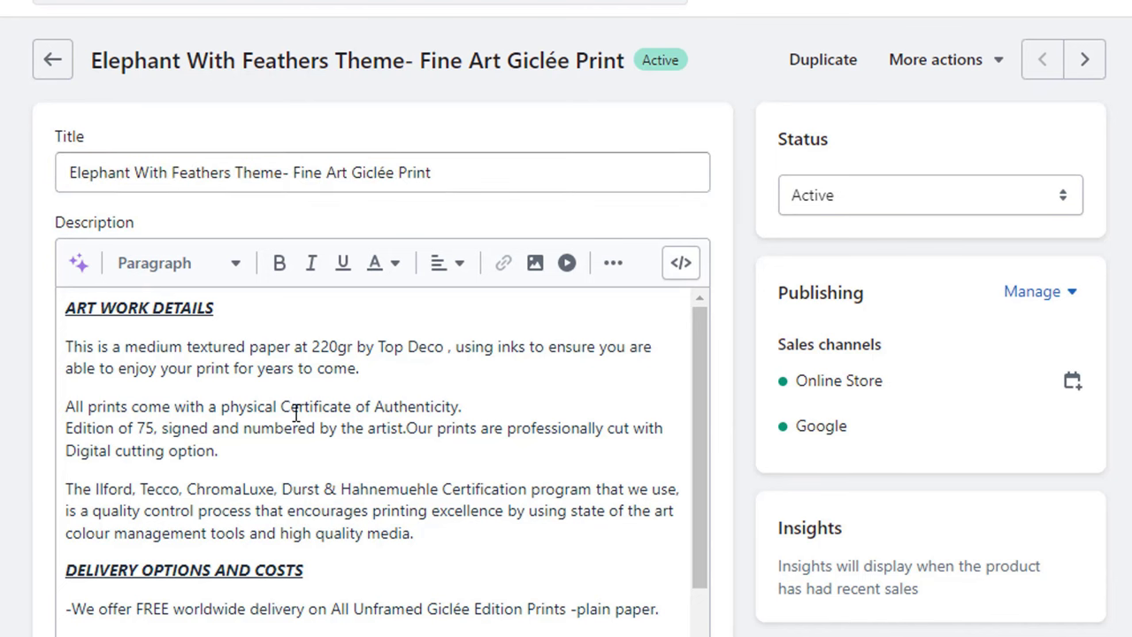
Read through the product description, from the artwork details to the delivery options and lead times
scroll(297, 413, "down", 5)
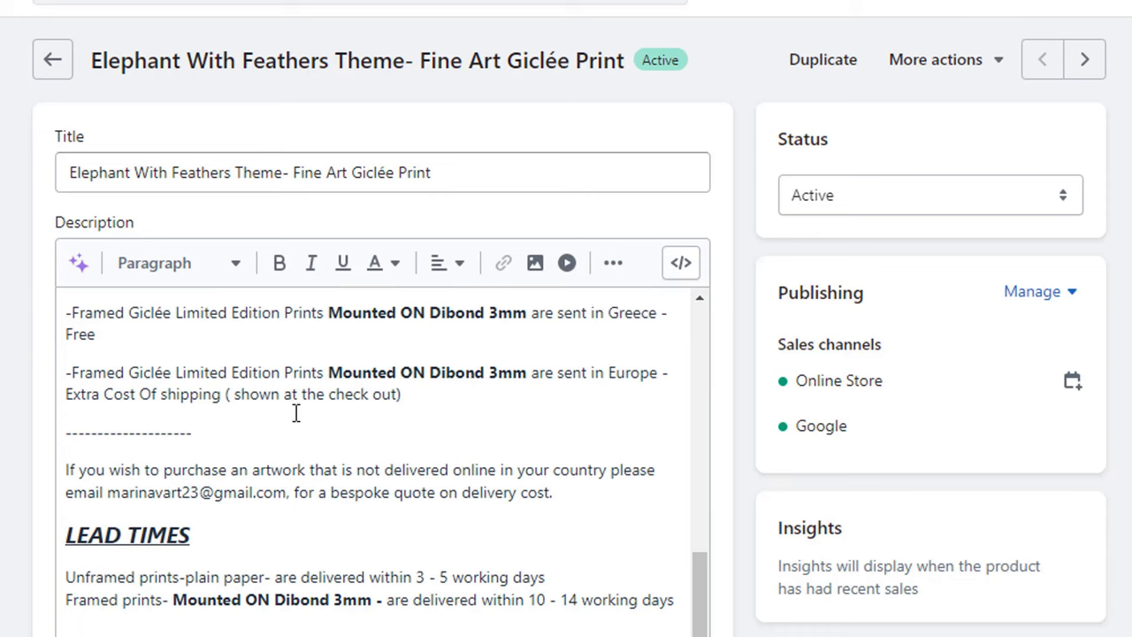
scroll(297, 413, "up", 5)
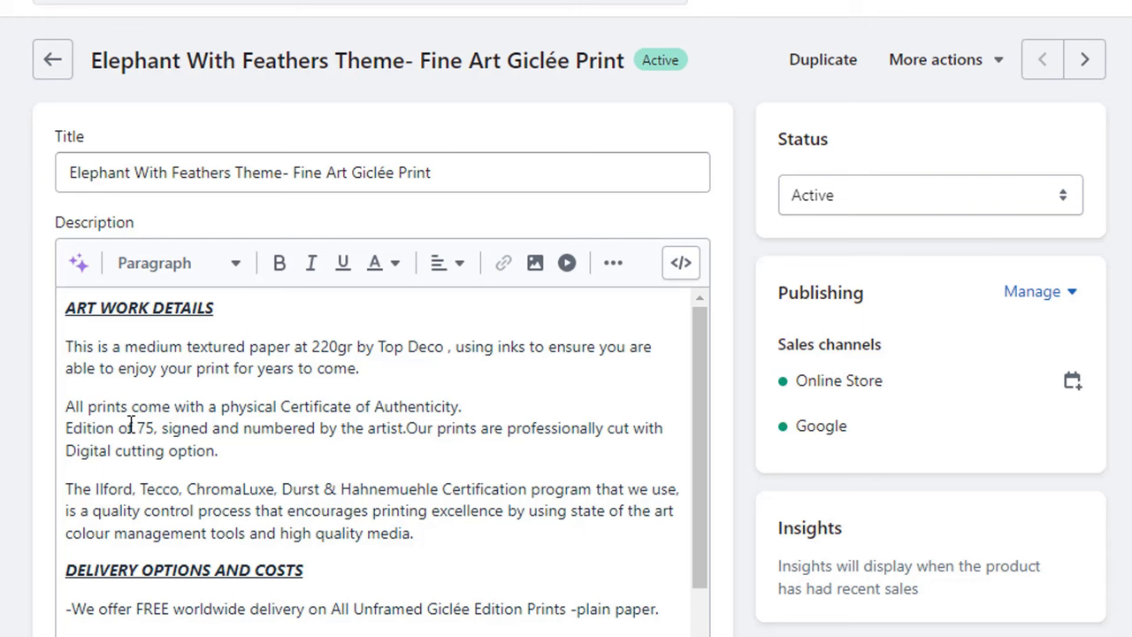
scroll(356, 476, "down", 6)
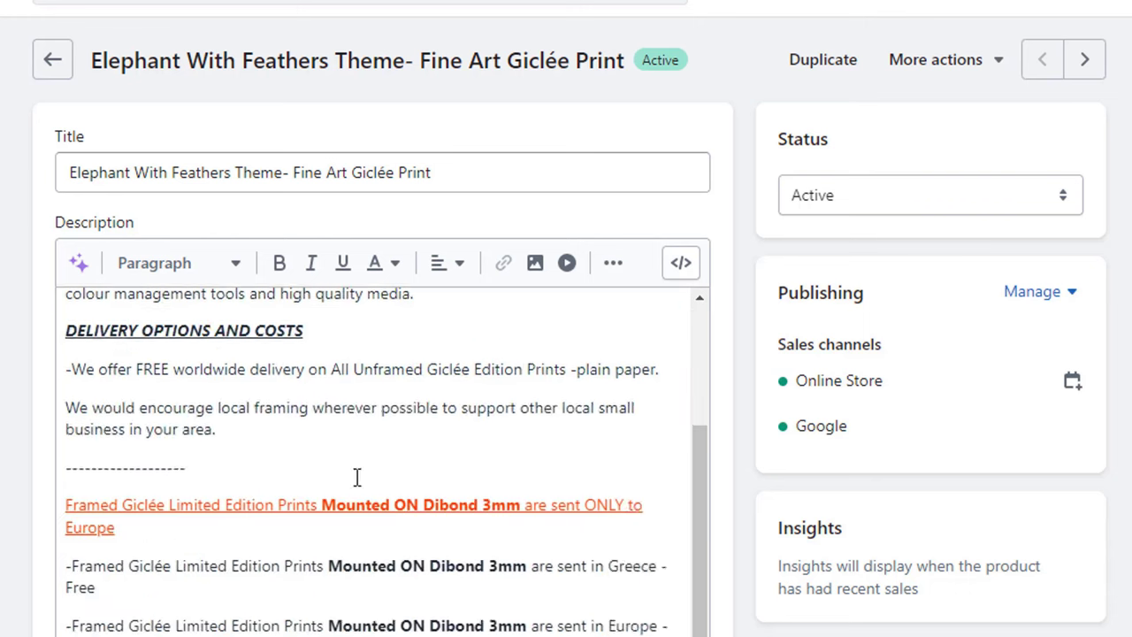
scroll(357, 476, "up", 6)
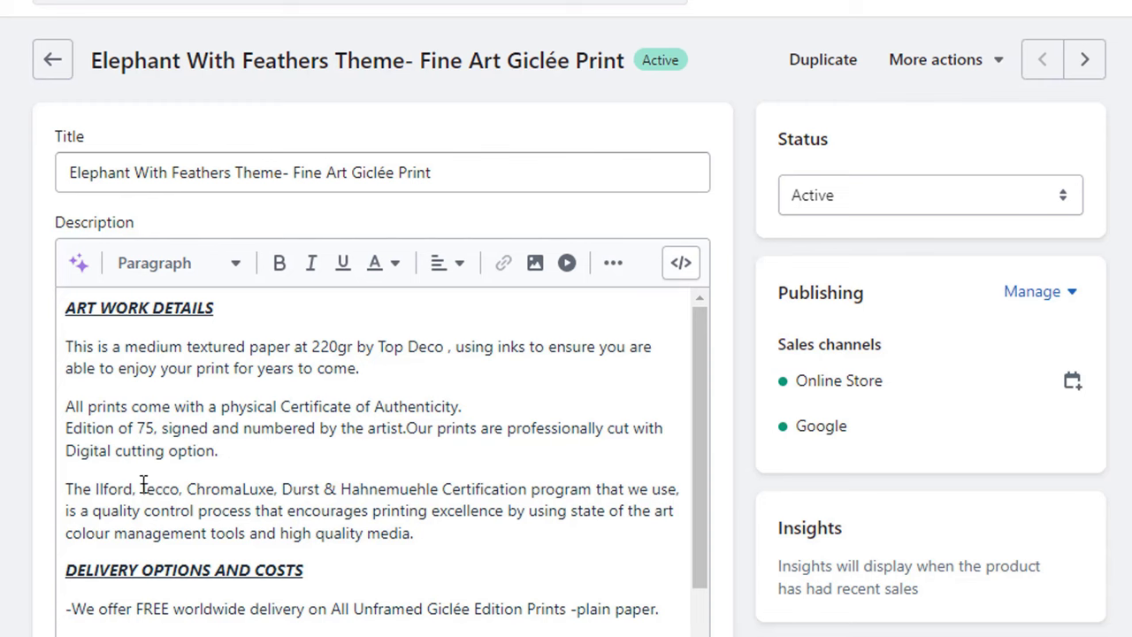
Preview the first product image with its alt text, and review the page title, meta description and URL handle in the search engine listing
scroll(141, 488, "down", 6)
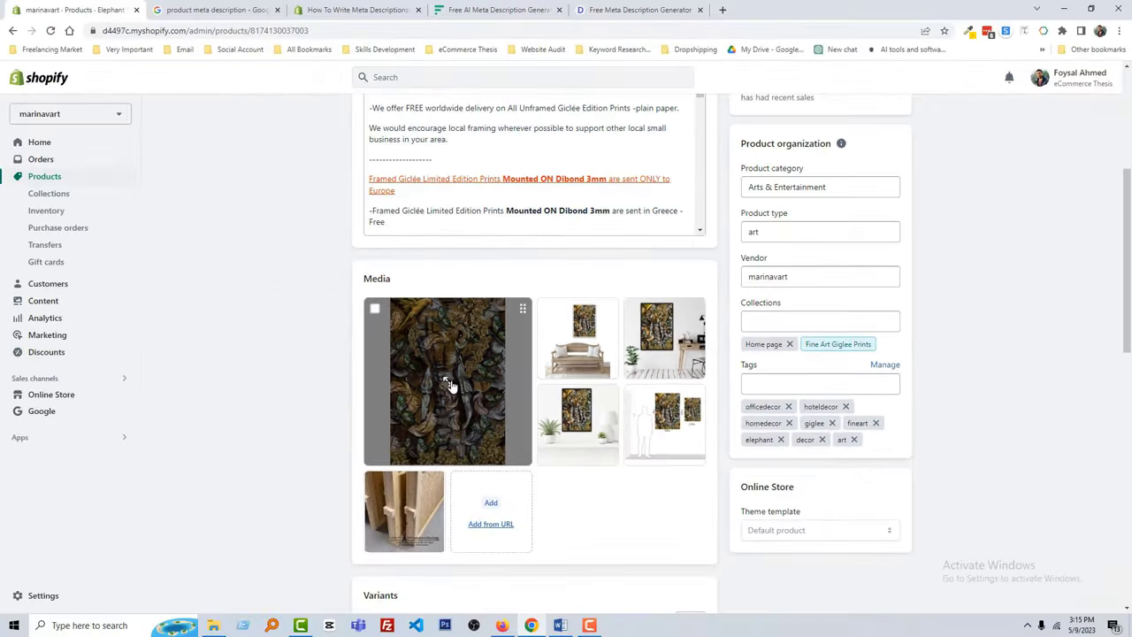
left_click(217, 569)
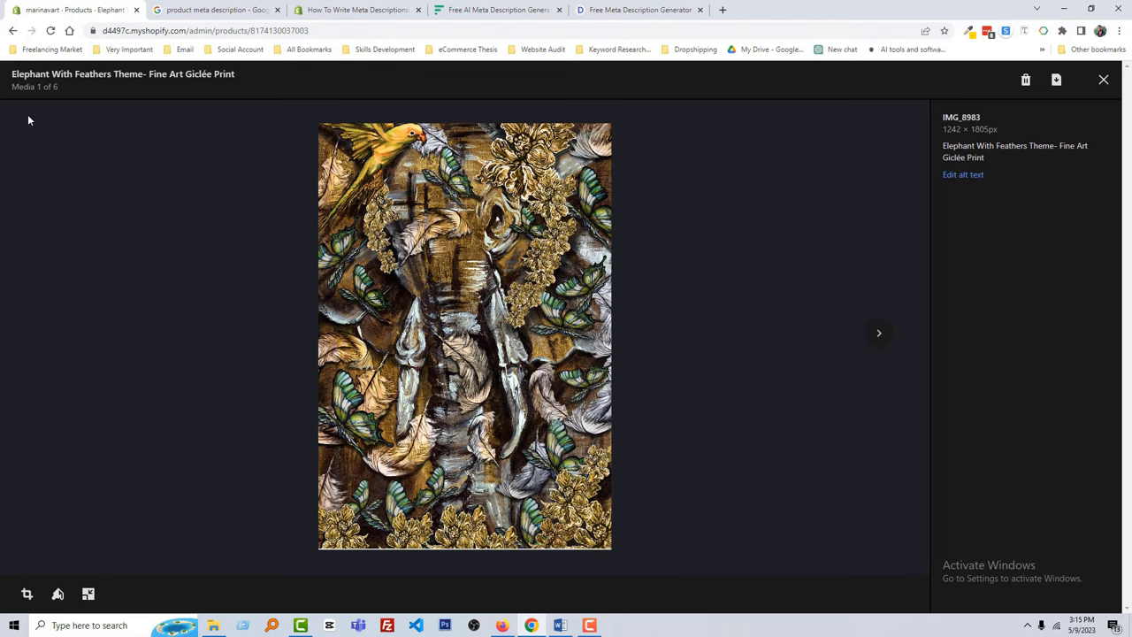
key("Escape")
scroll(581, 425, "down", 5)
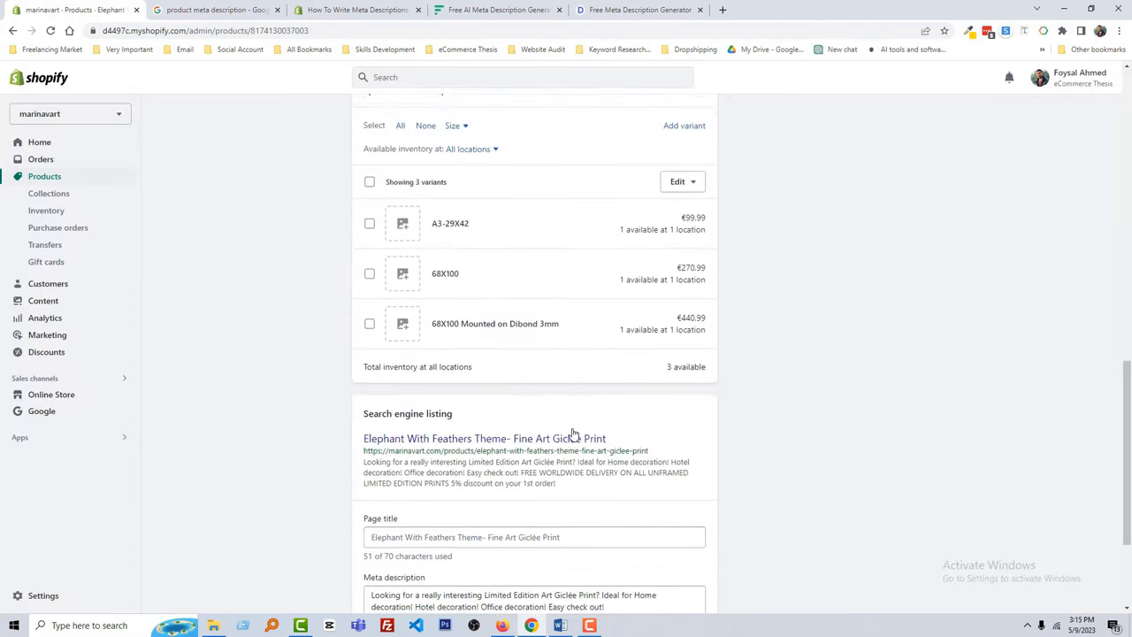
scroll(573, 433, "down", 3)
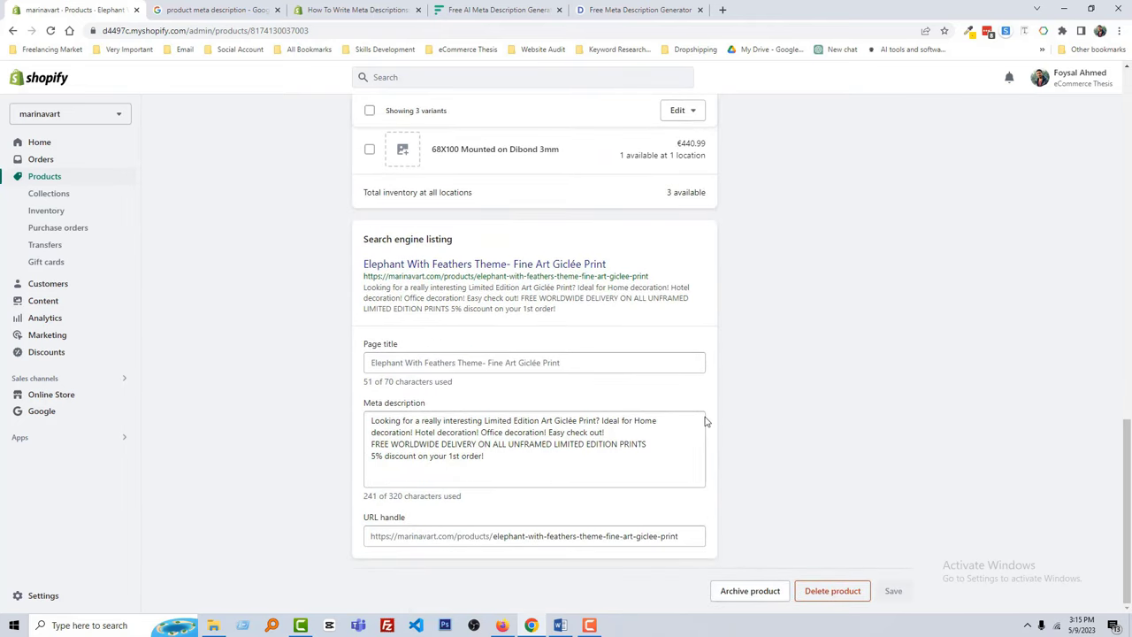
Look at the Google results for product meta description, and compare the Frase and Dashword meta description generators, ending on Frase
left_click(203, 10)
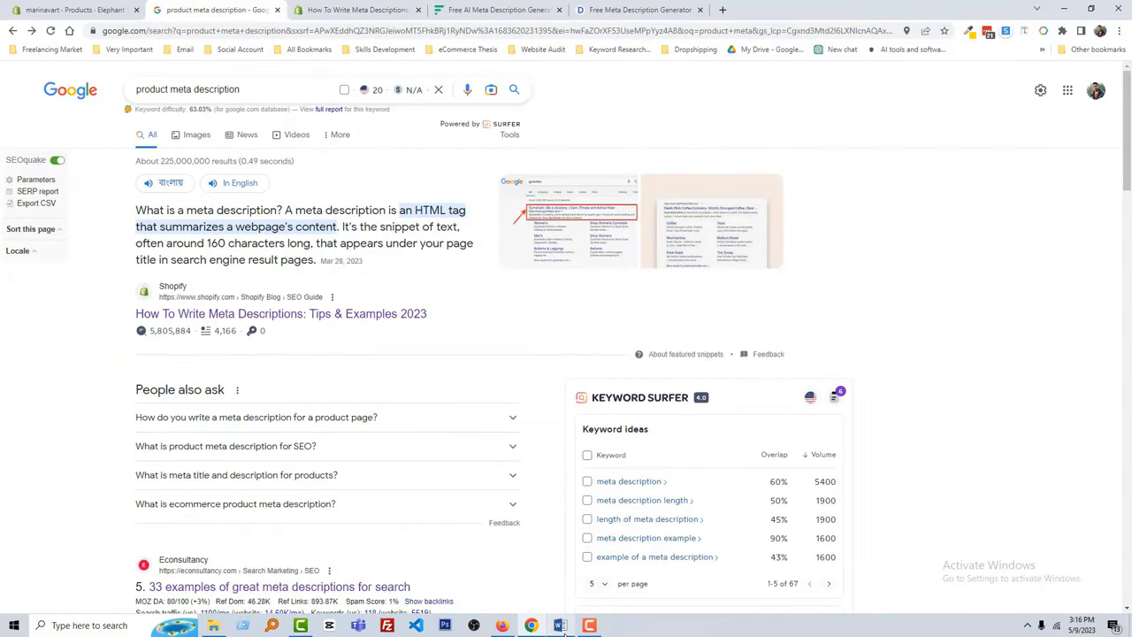
mouse_move(564, 633)
left_click(506, 16)
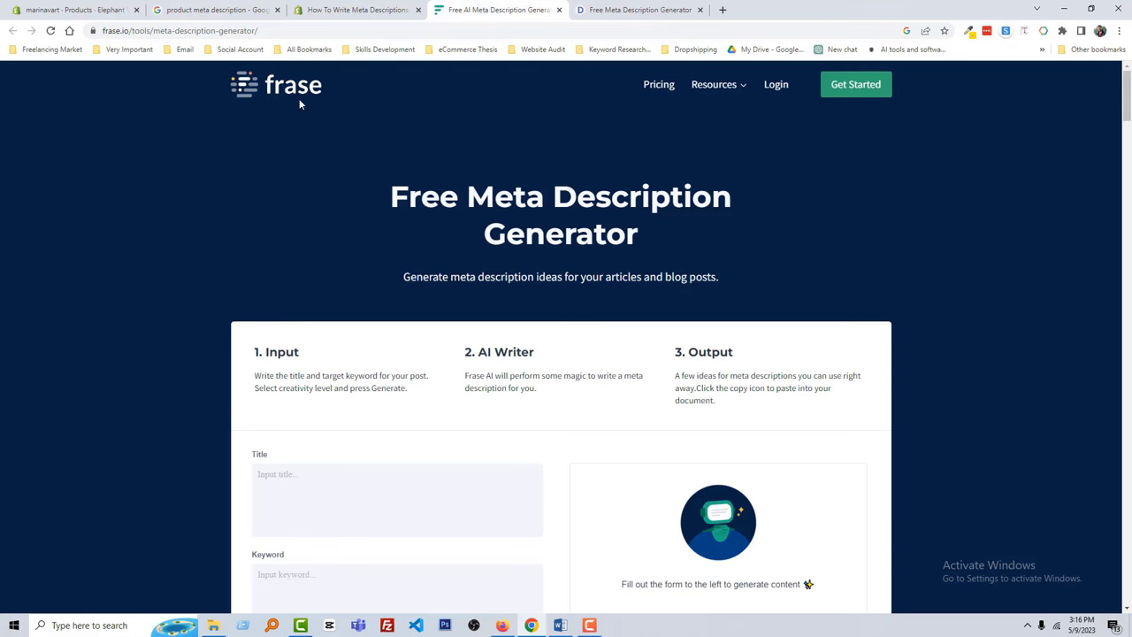
left_click(605, 9)
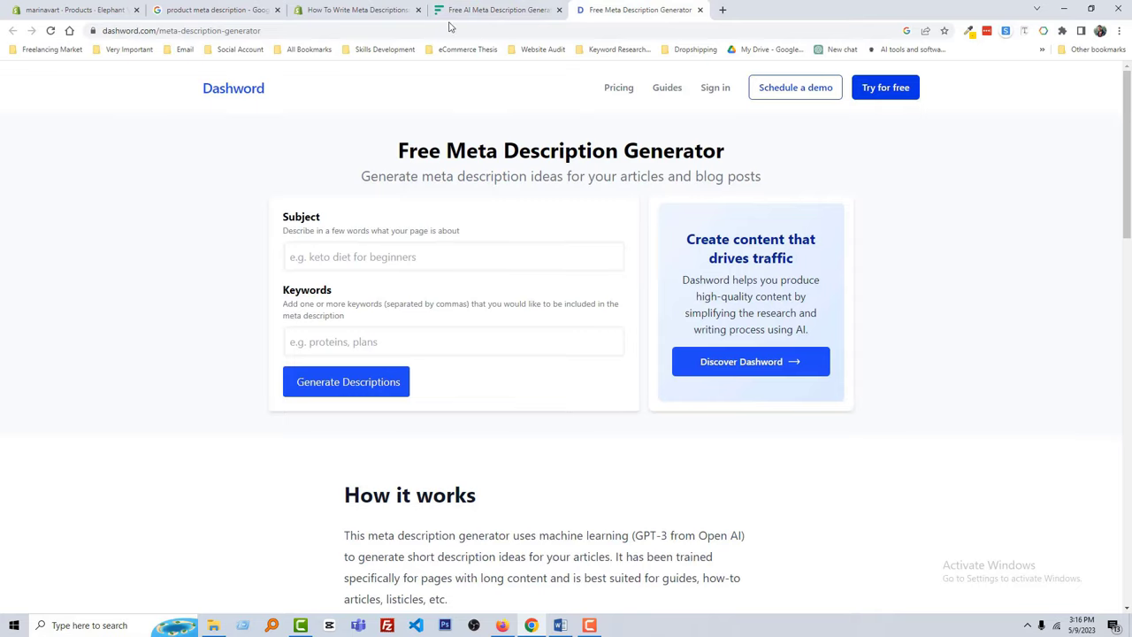
left_click(478, 11)
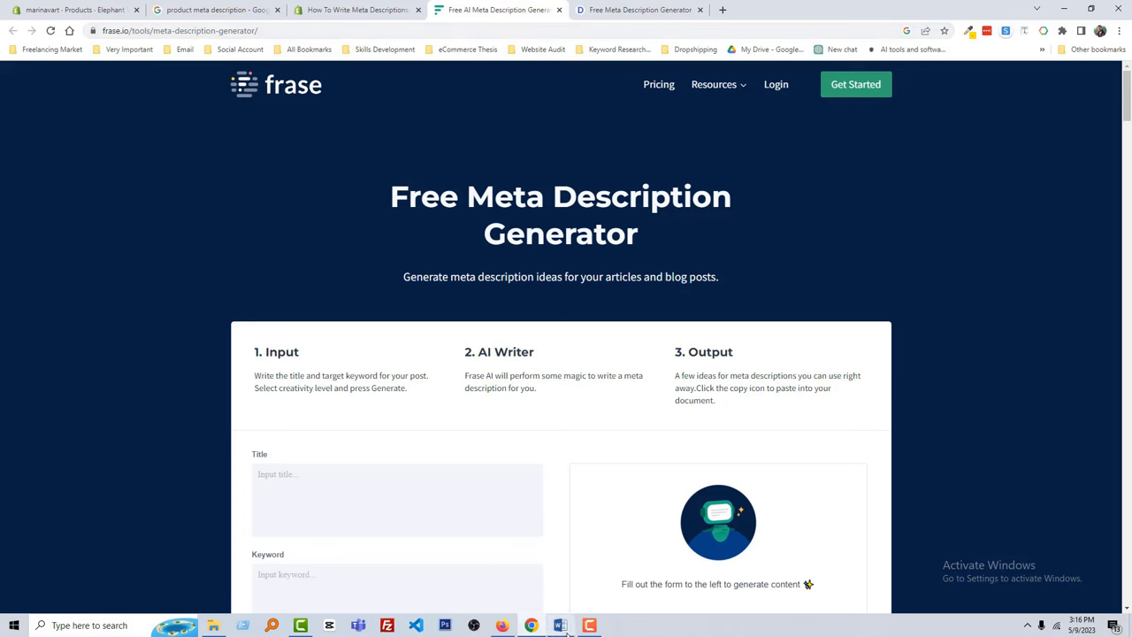
Read the Search Terms guideline in the Word notes, and highlight the elephant print's product title in Shopify to compare
left_click(559, 558)
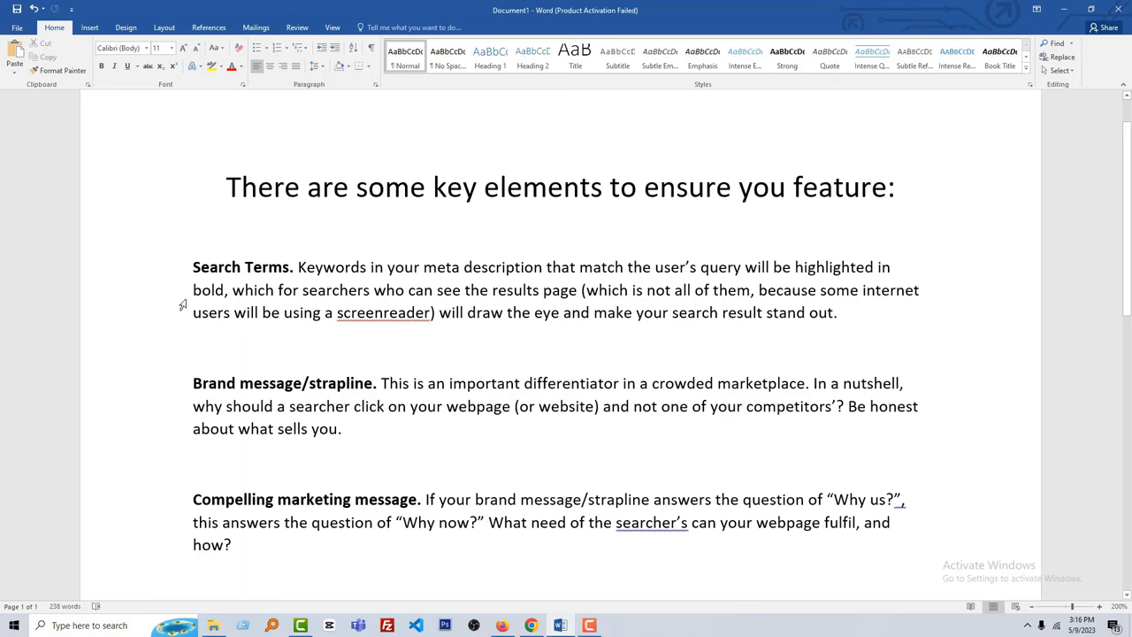
left_click_drag(291, 268, 192, 267)
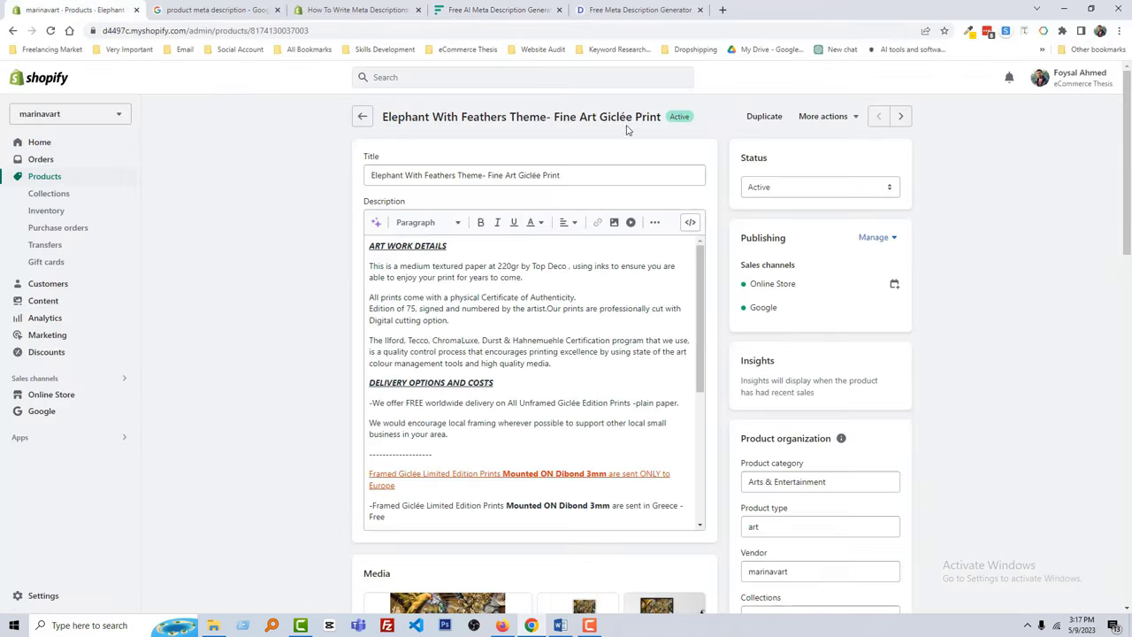
double_click(586, 120)
double_click(654, 117)
left_click(605, 178)
left_click_drag(382, 119, 666, 124)
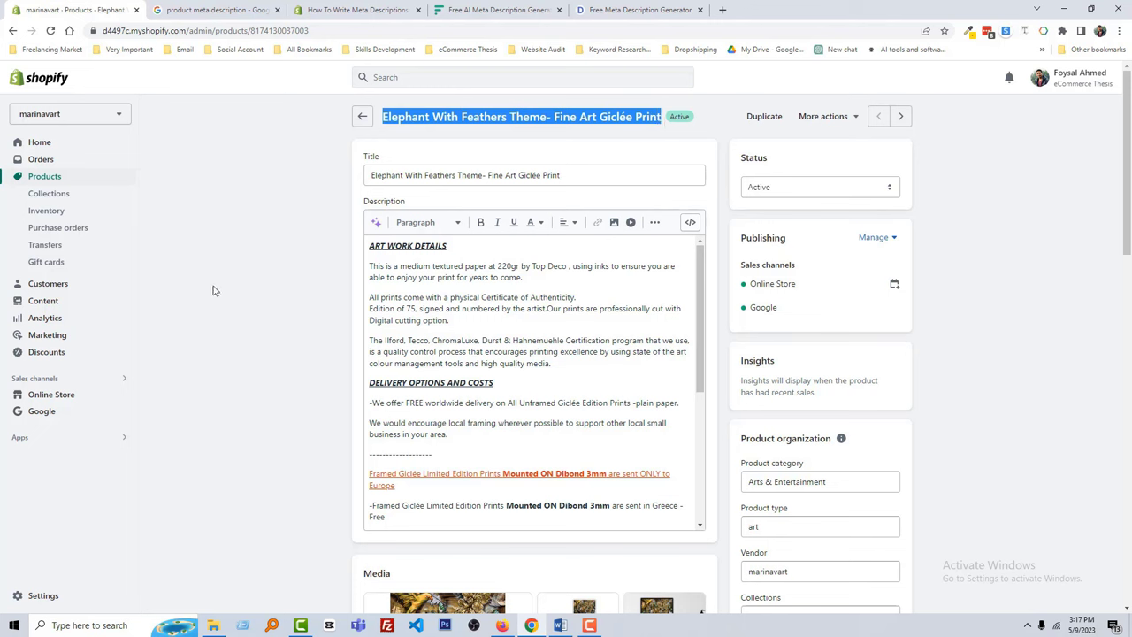
Highlight the Brand message/strapline guideline in the Word notes, and check the product's title, description and media in Shopify against it
left_click(560, 625)
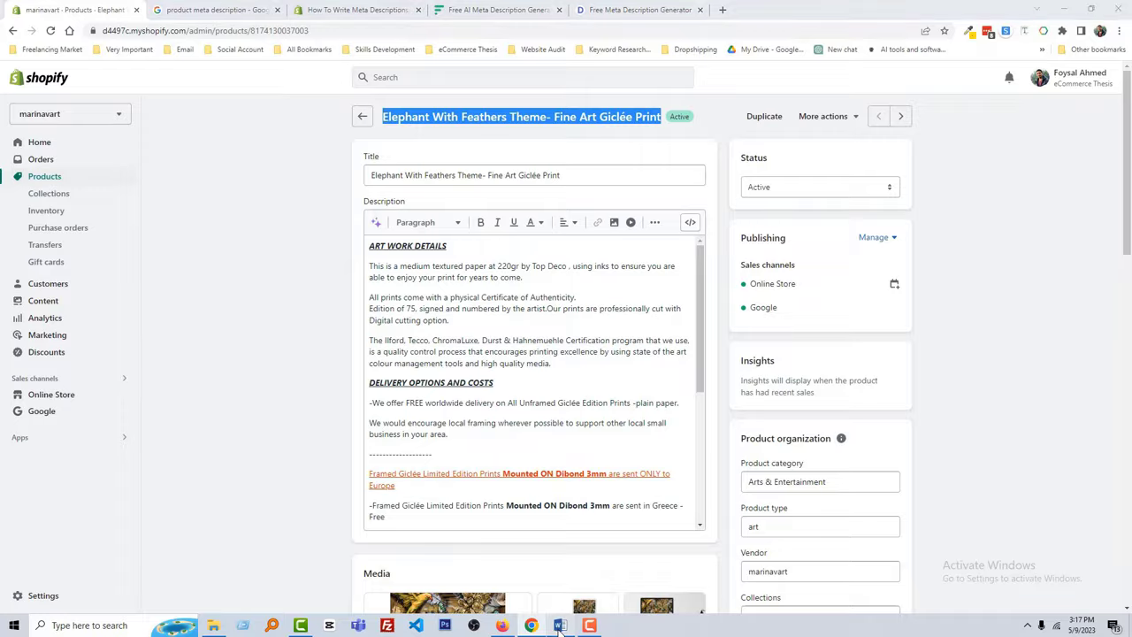
left_click(290, 397)
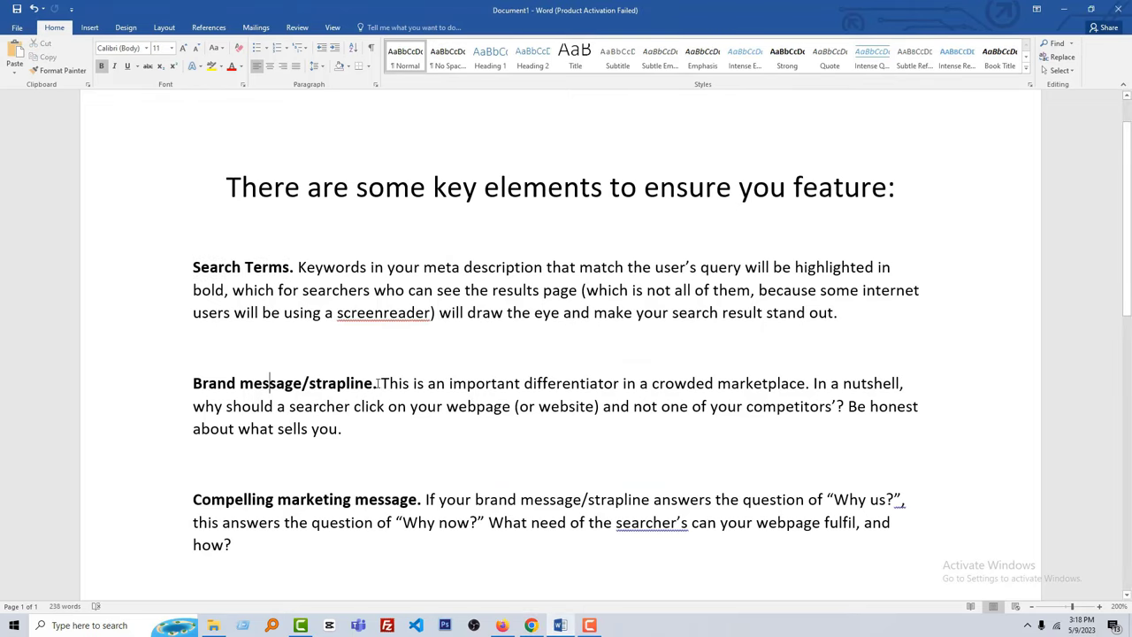
left_click_drag(380, 384, 193, 383)
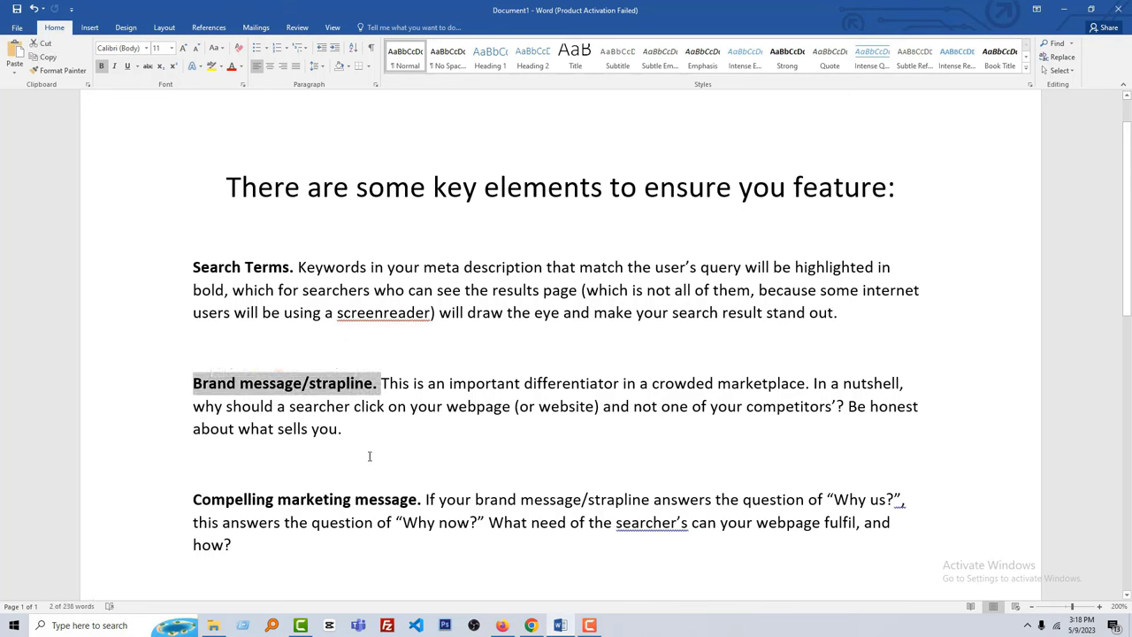
left_click(530, 626)
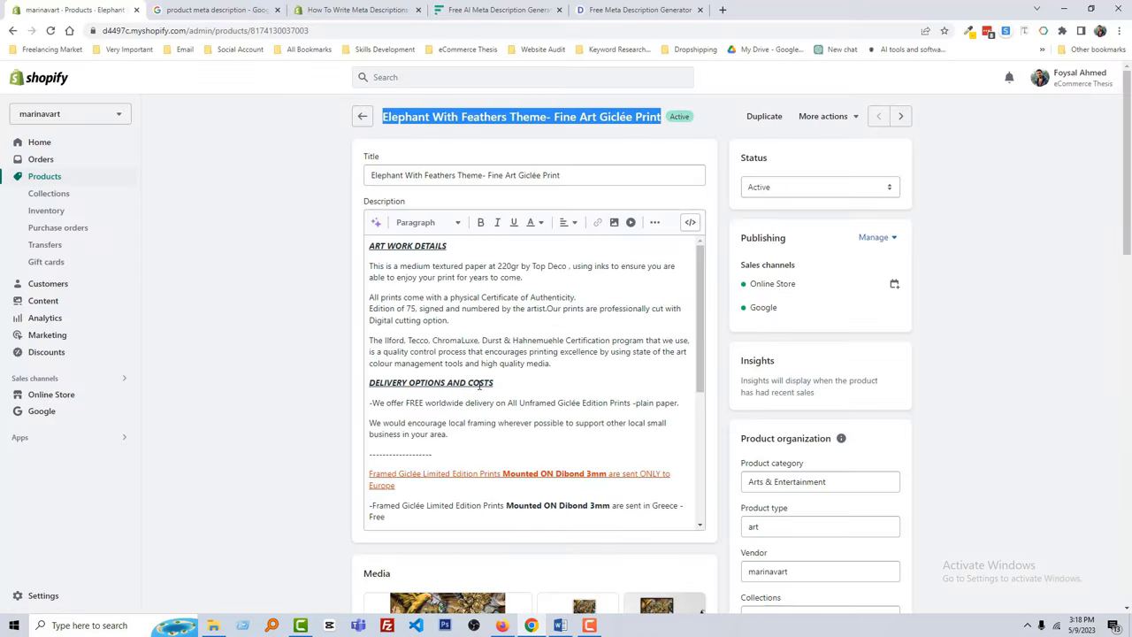
left_click(271, 202)
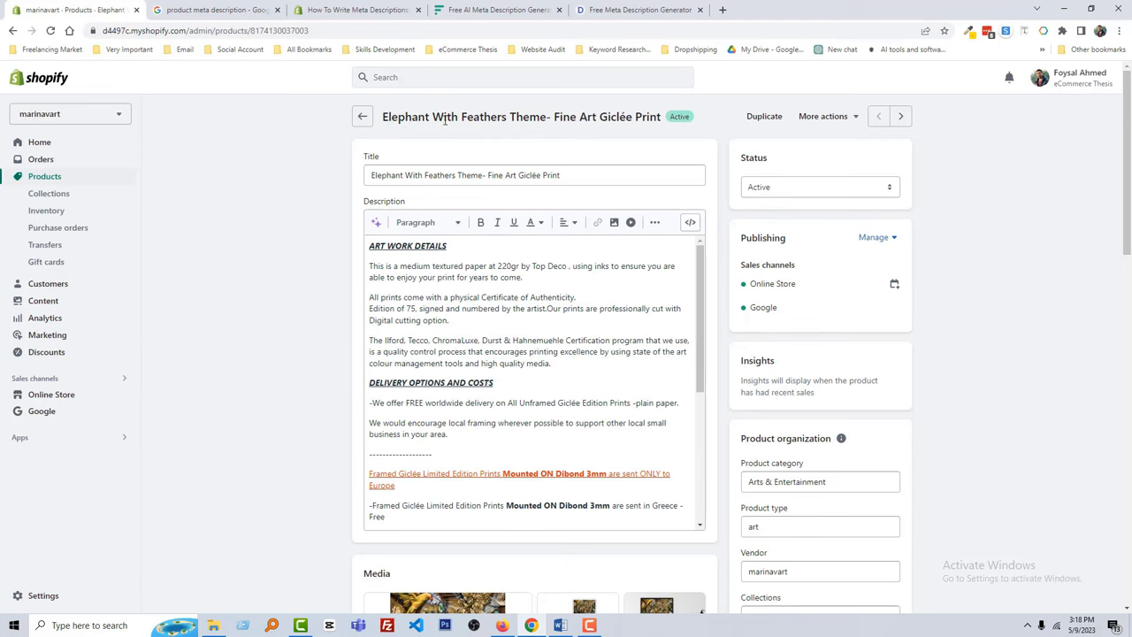
scroll(261, 413, "down", 3)
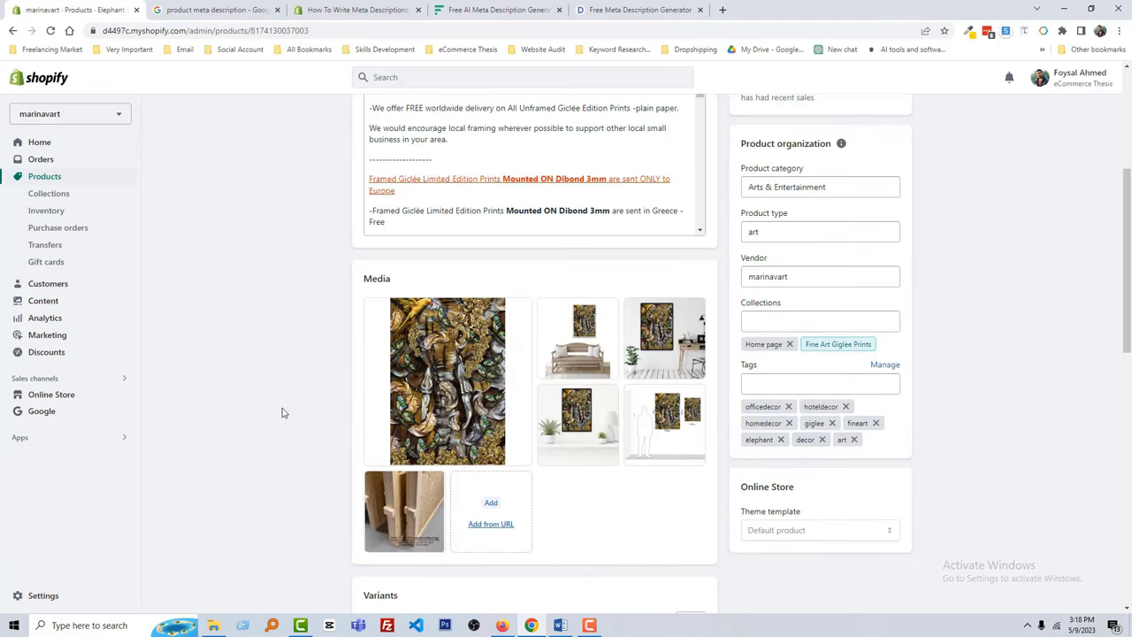
mouse_move(380, 405)
scroll(442, 387, "up", 1)
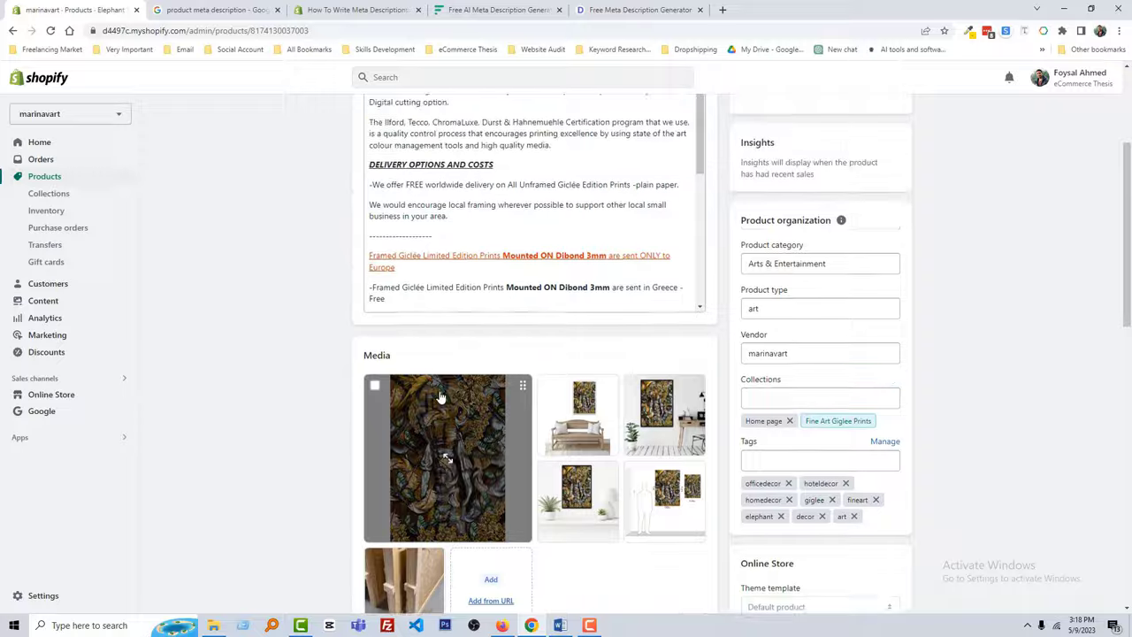
Read the Word notes on compelling marketing message, unique selling points, brand tone and unique meta descriptions
key("alt+Tab")
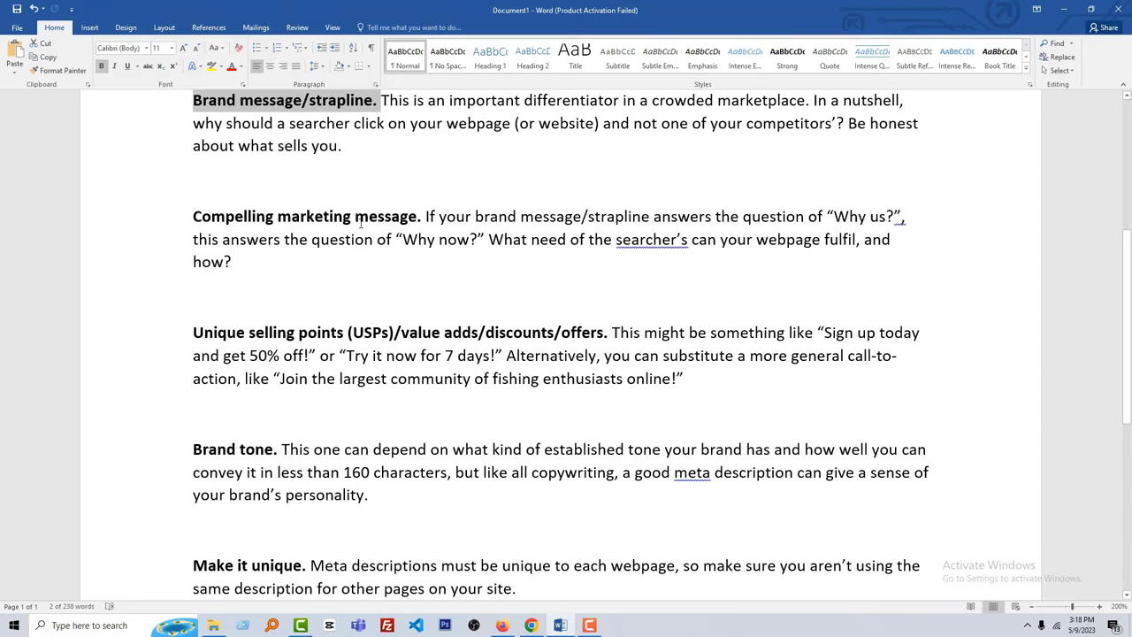
left_click(426, 224)
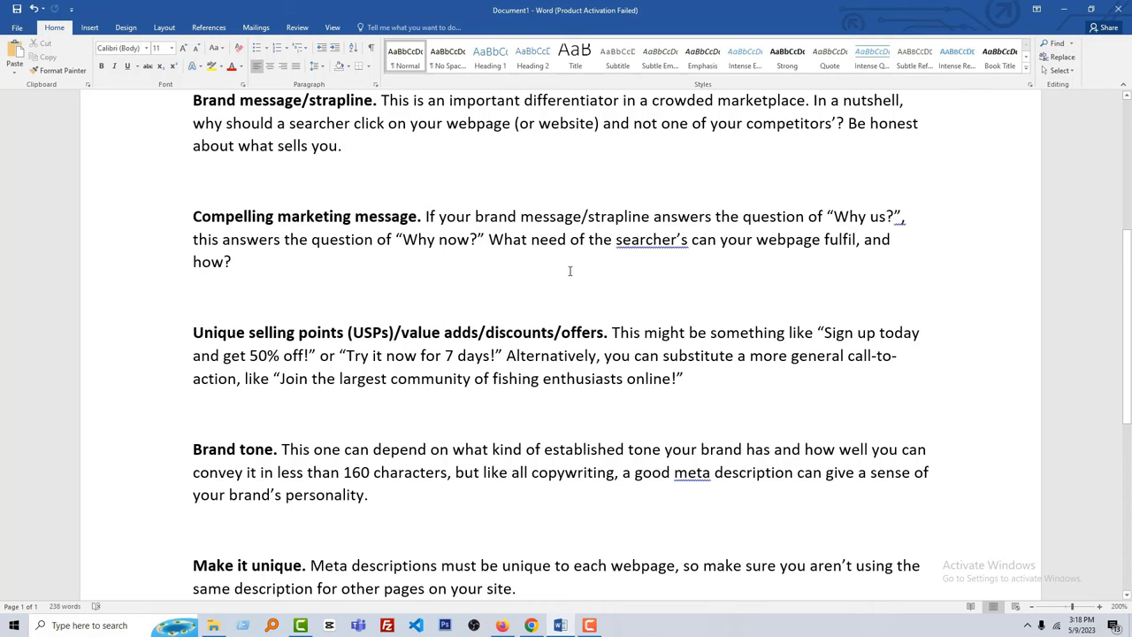
scroll(398, 310, "down", 3)
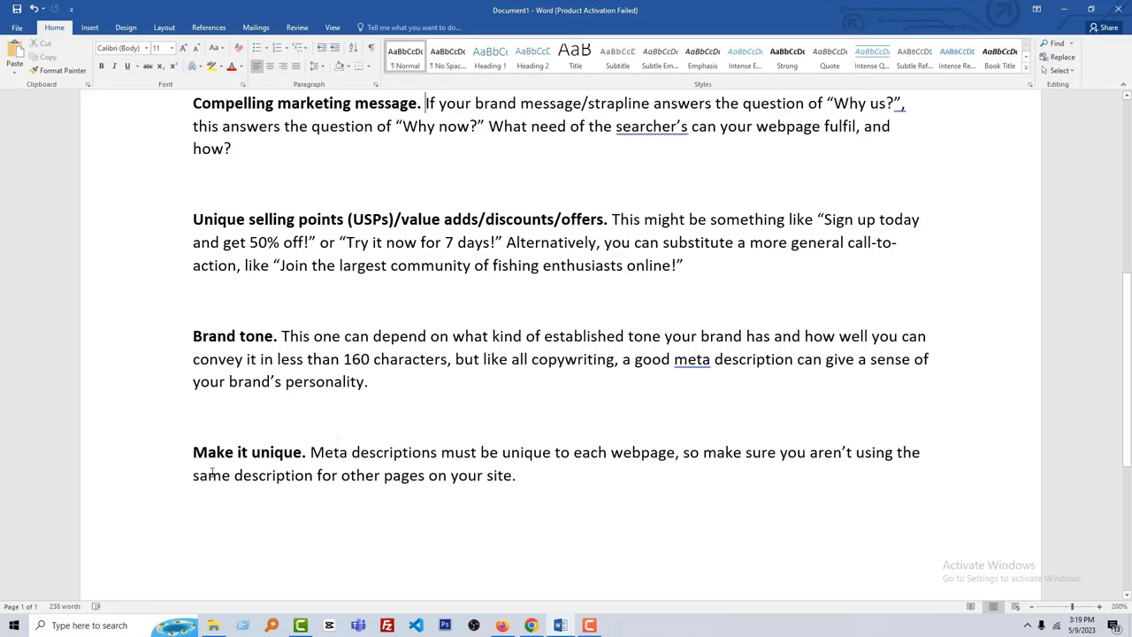
Copy the product title "Elephant With Feathers Theme- Fine Art Giclée Print" from Shopify into the title of Frase's meta description generator
left_click(531, 626)
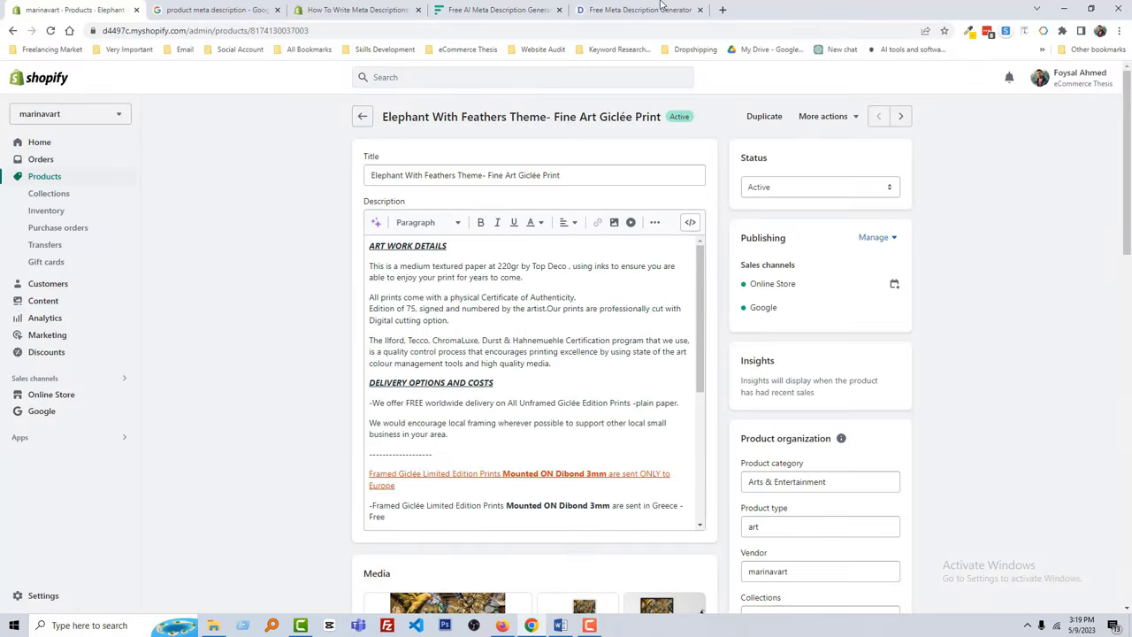
left_click(430, 174)
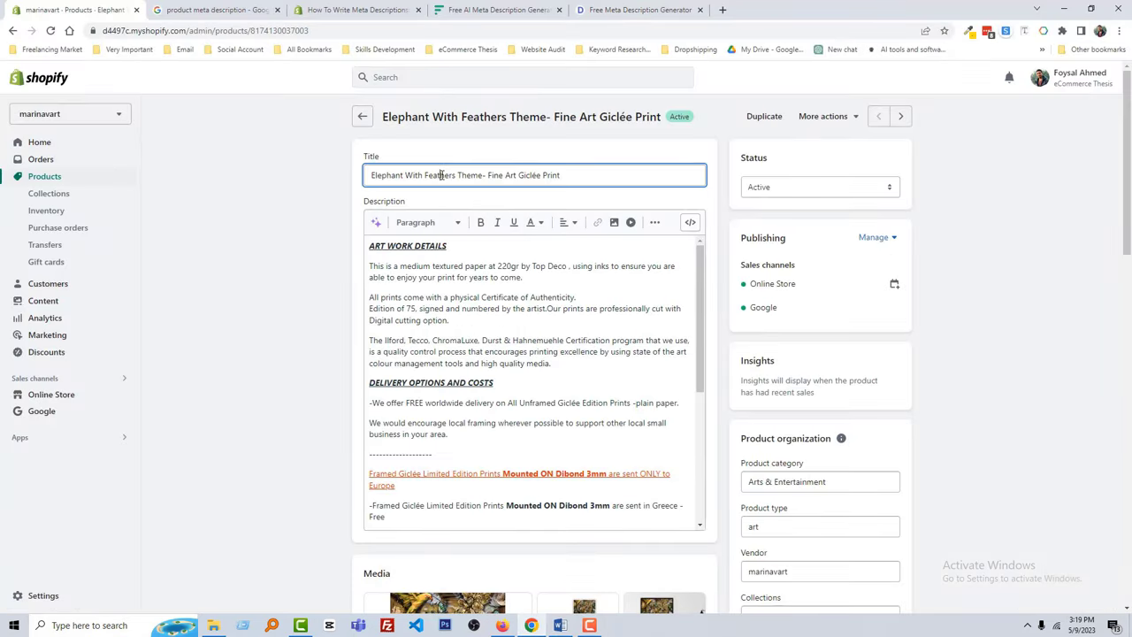
key("ctrl+a")
key("ctrl+c")
left_click(623, 8)
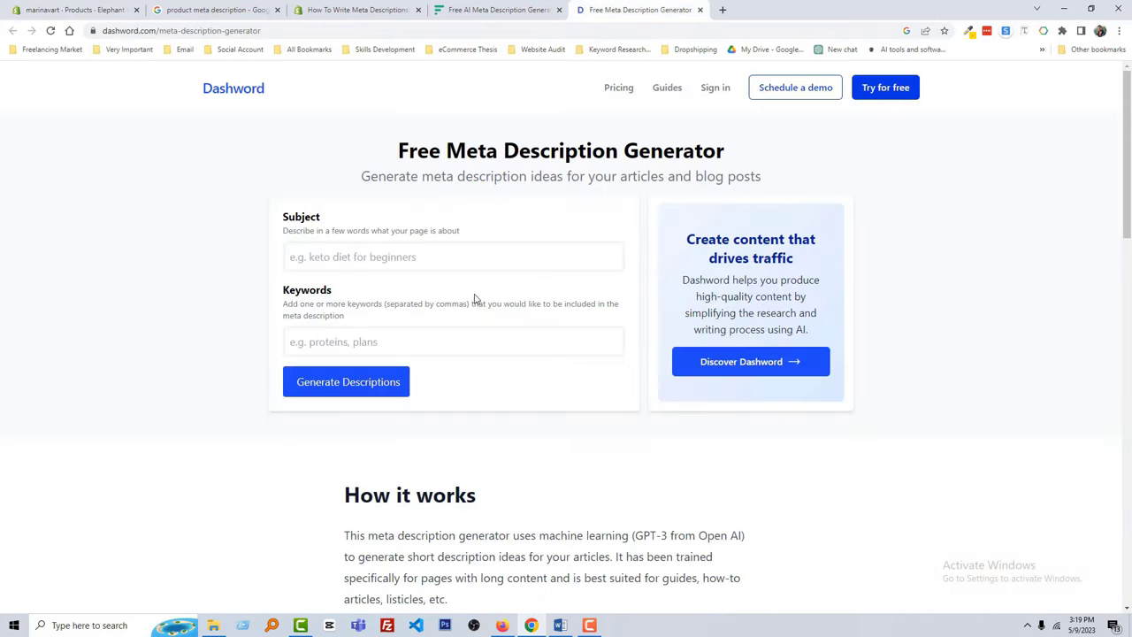
left_click(488, 9)
scroll(412, 357, "down", 3)
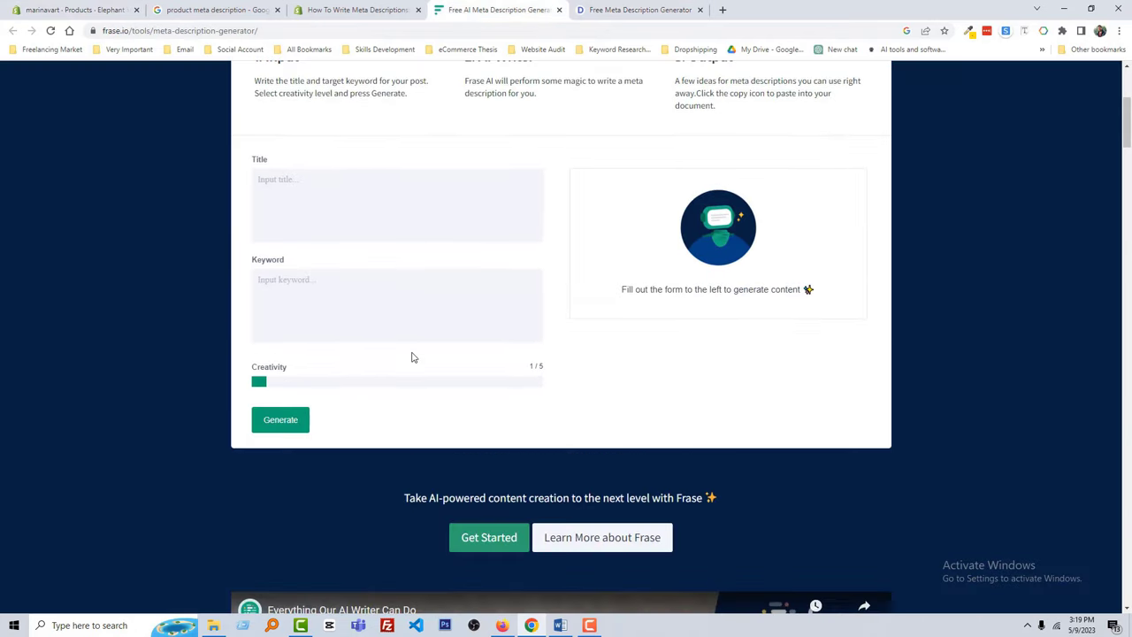
scroll(412, 358, "up", 3)
scroll(412, 357, "down", 2)
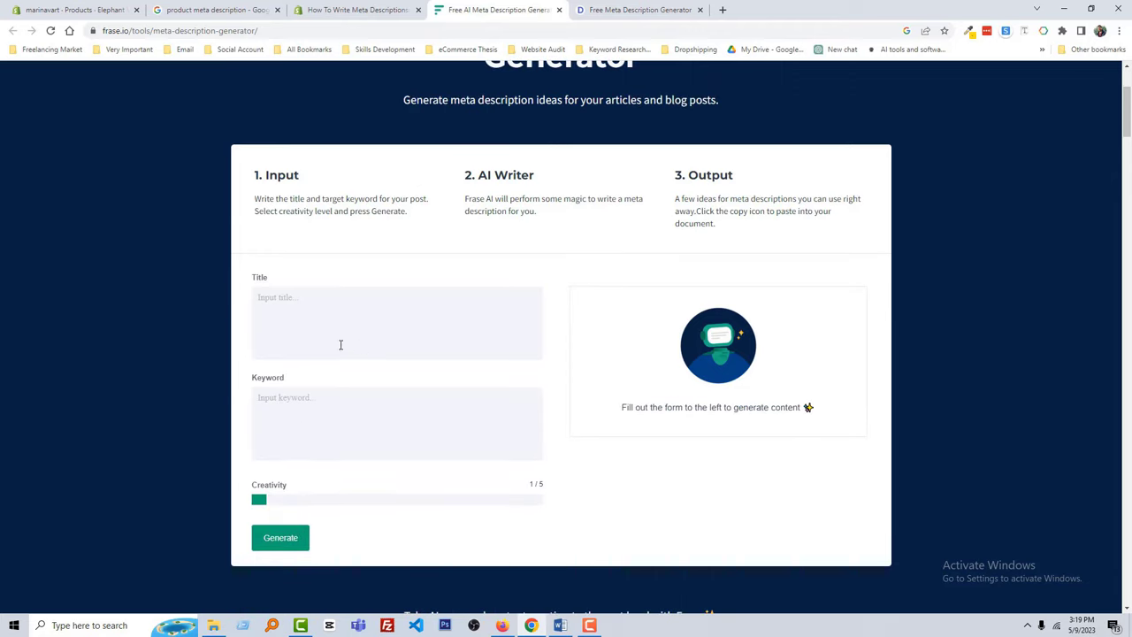
left_click(299, 311)
key("ctrl+v")
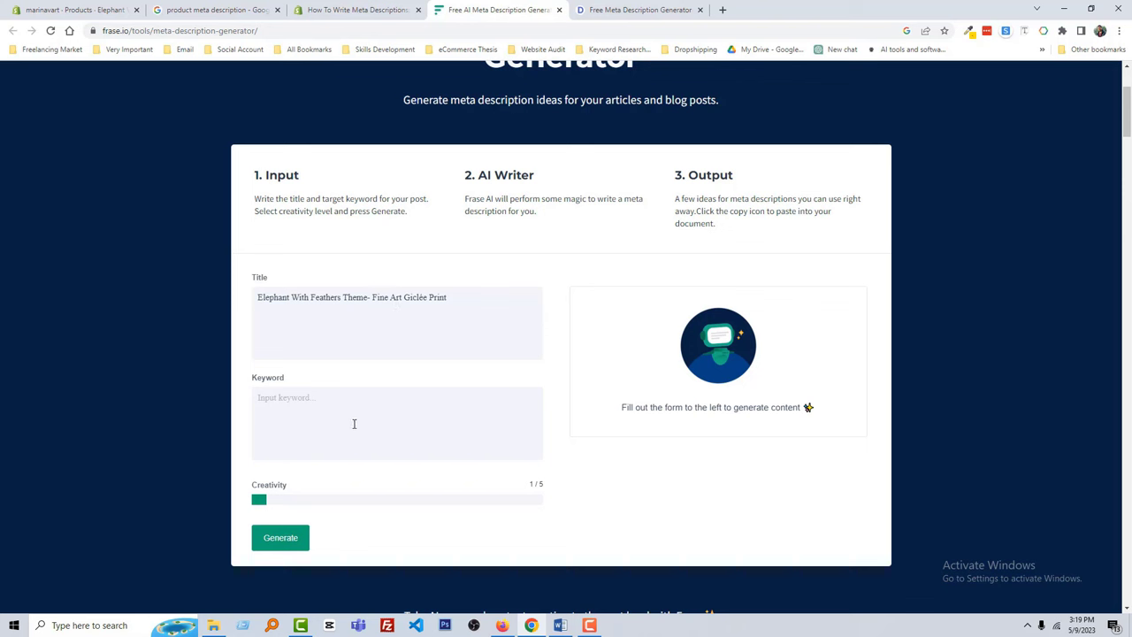
Set the keywords to "Art Print, Art Giclée Print, Elephant," and generate meta description ideas
left_click(290, 400)
type("Art Giclée Print")
type(", Elephant")
left_click(259, 397)
type("Art Giclée Print,")
double_click(280, 399)
key("BackSpace")
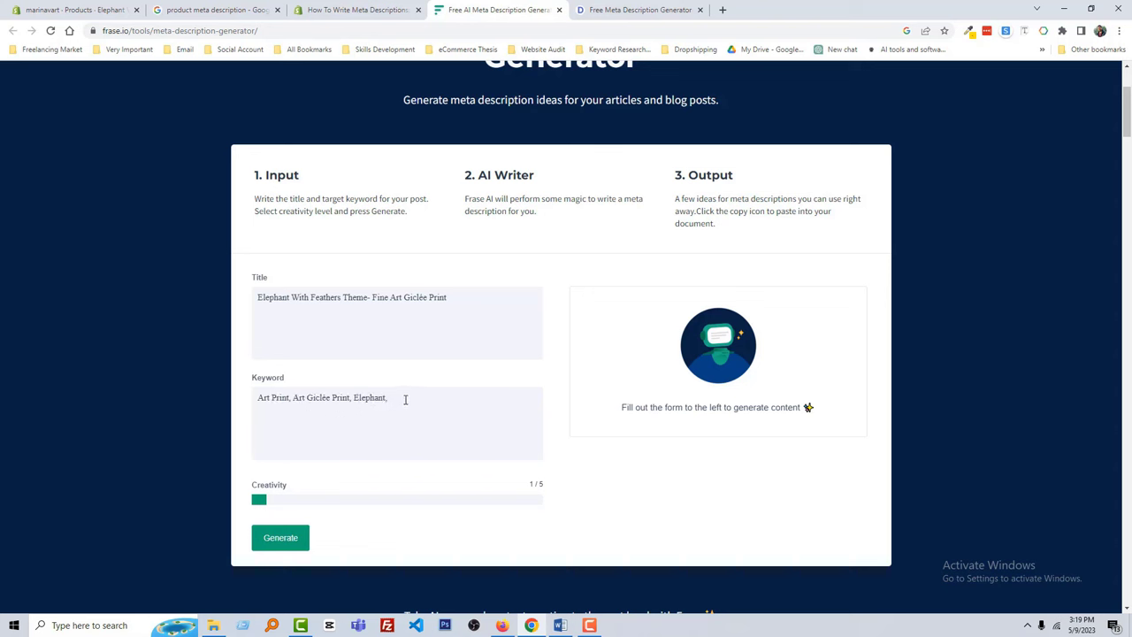
left_click(282, 538)
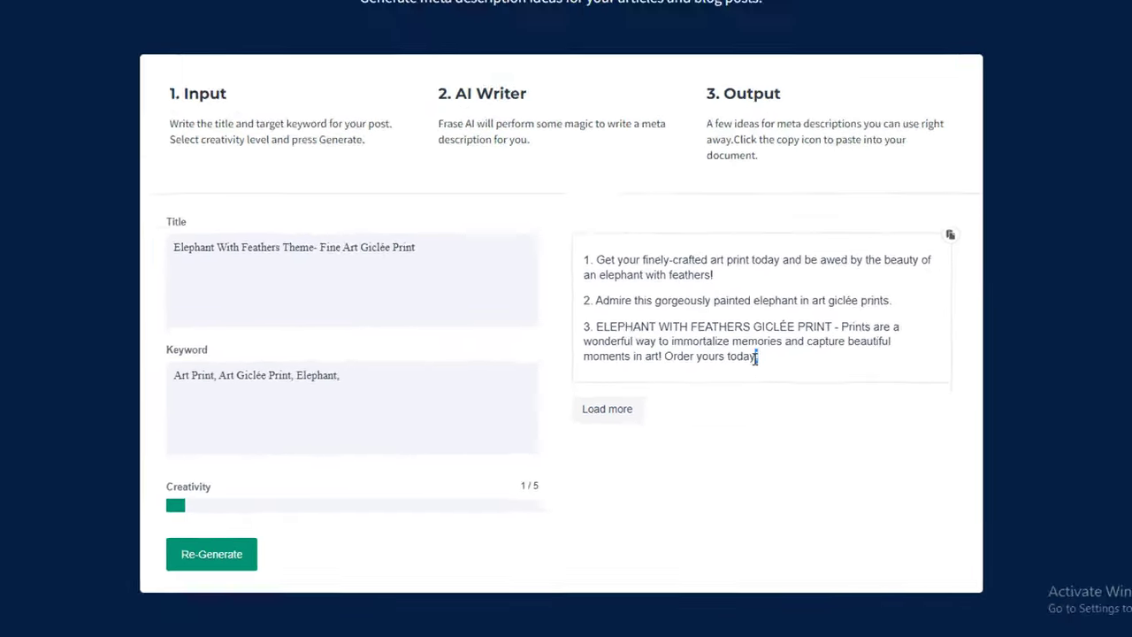
Highlight the third generated meta description in Frase, and compare the suggestions with the meta description in the product's search engine listing
left_click_drag(830, 315, 605, 274)
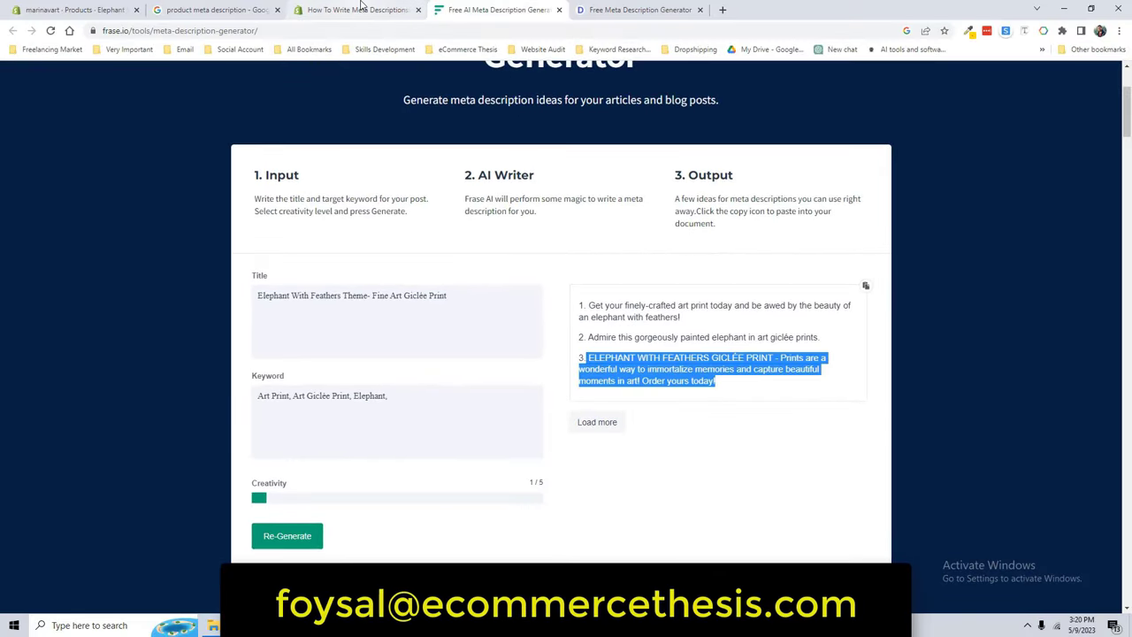
left_click(75, 10)
scroll(777, 437, "down", 5)
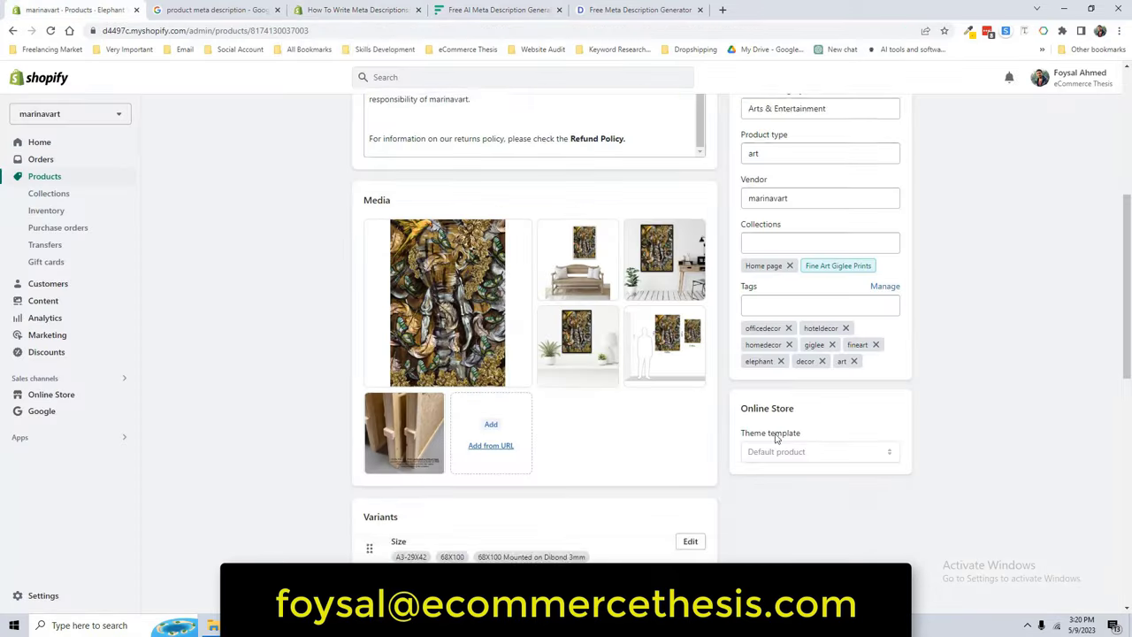
scroll(602, 407, "down", 5)
key("ctrl+4")
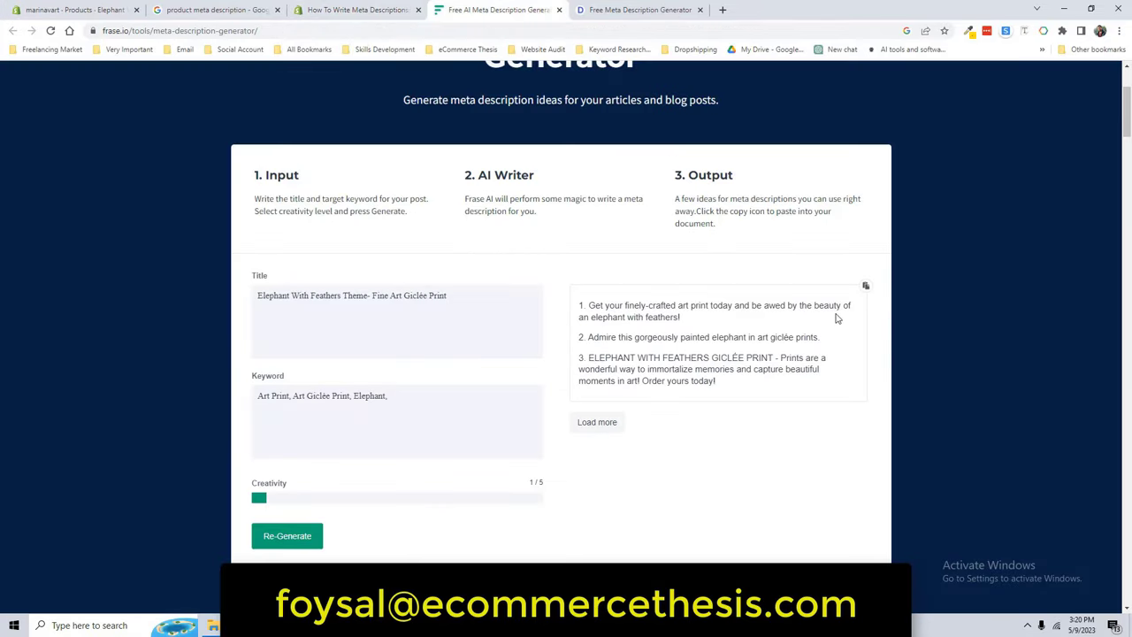
left_click(88, 9)
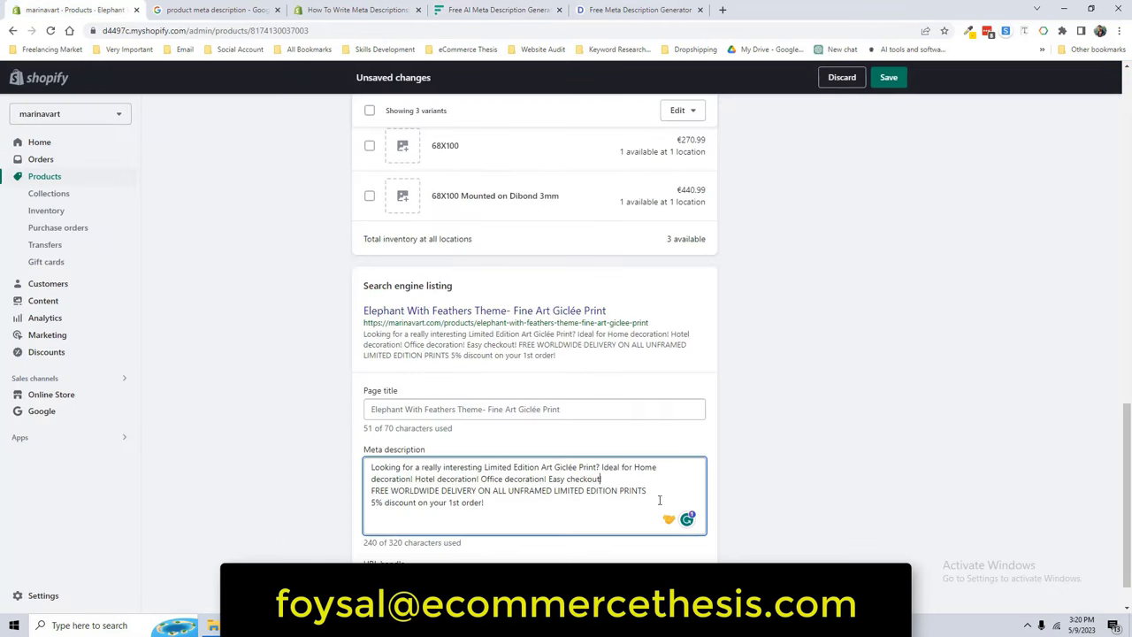
left_click(835, 480)
scroll(711, 471, "down", 1)
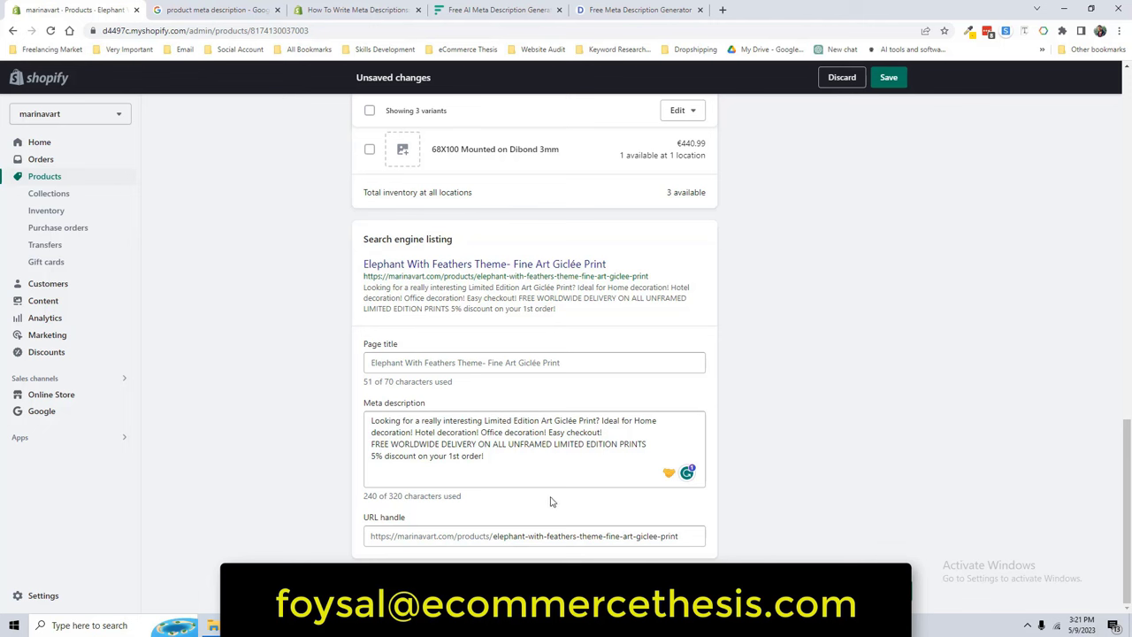
Examine the product's URL handle in the search engine listing, highlighting its "art-giclee-print" ending
left_click_drag(623, 539, 681, 539)
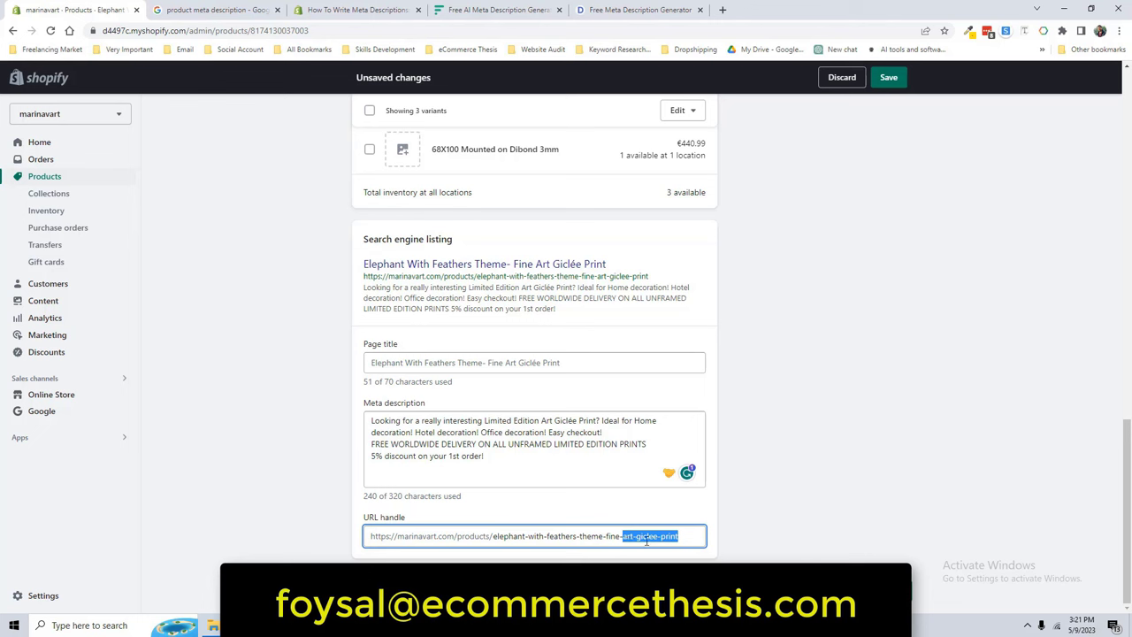
left_click(682, 539)
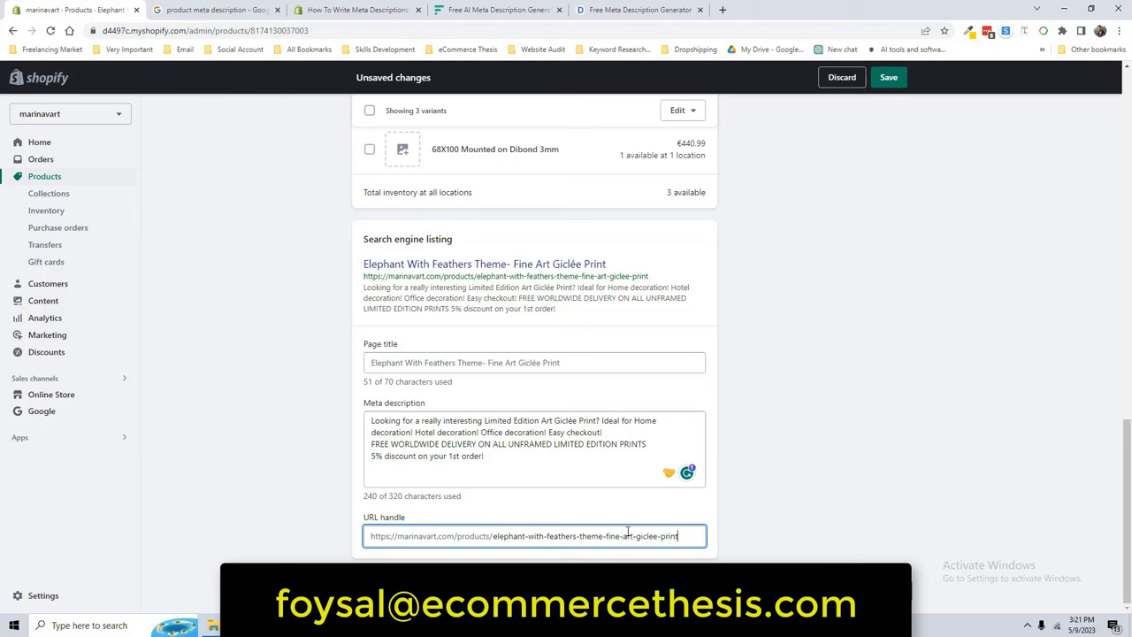
left_click(750, 546)
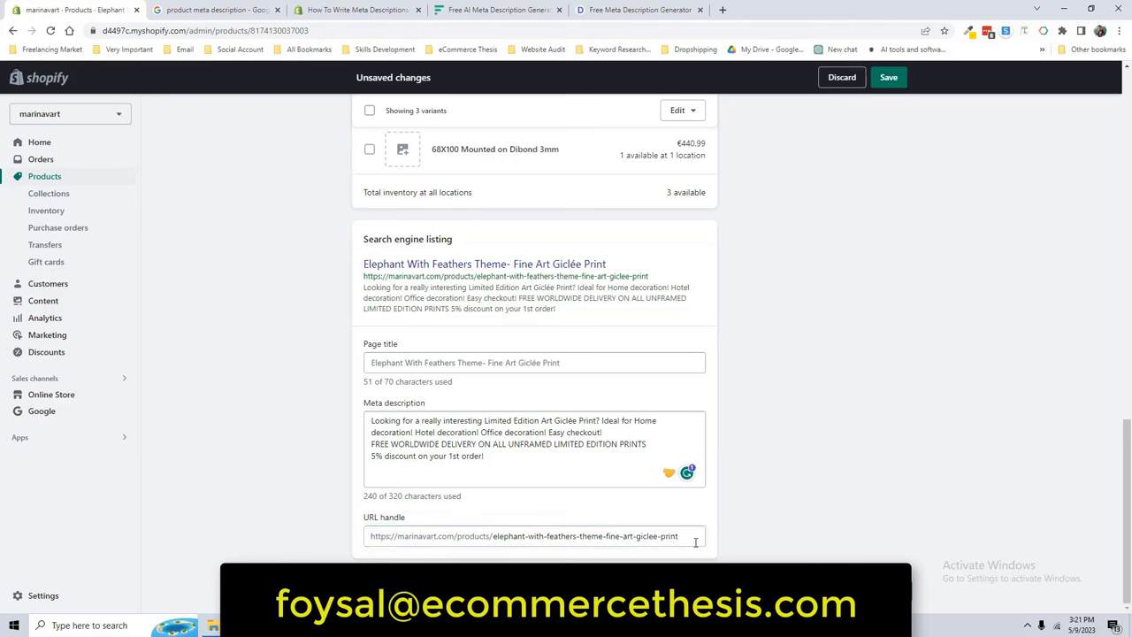
left_click_drag(692, 539, 847, 498)
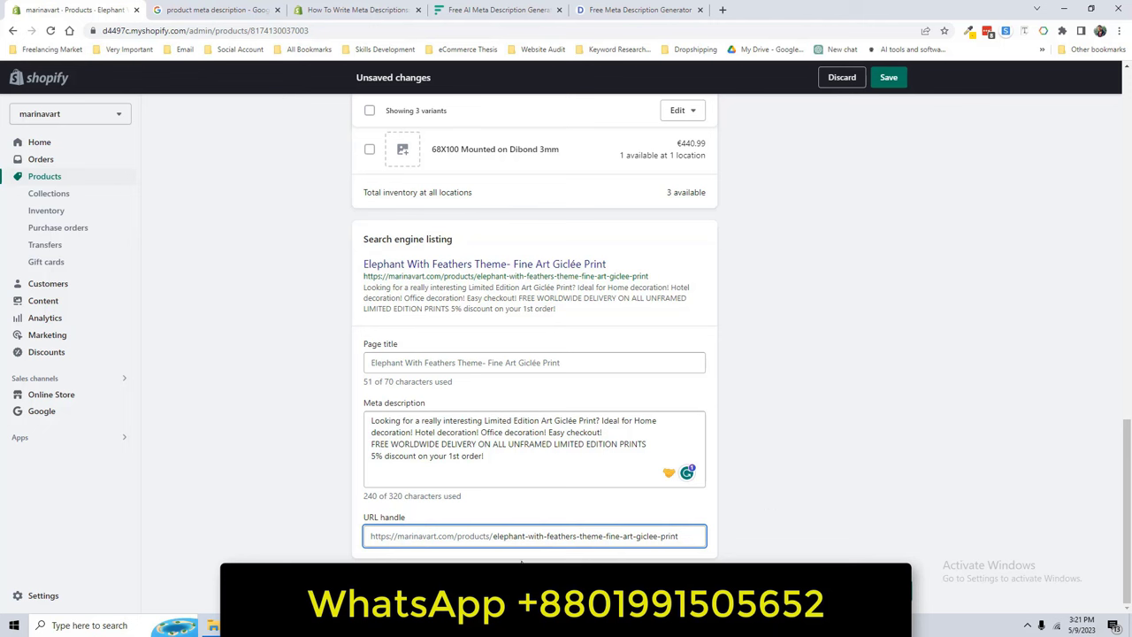
left_click(589, 560)
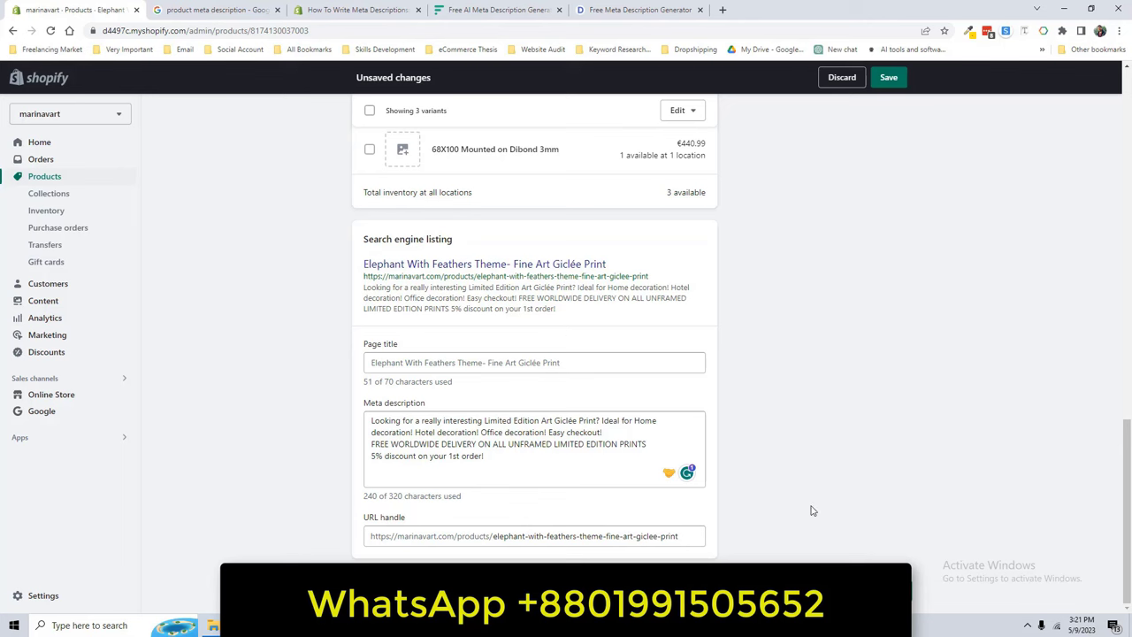
scroll(813, 510, "up", 15)
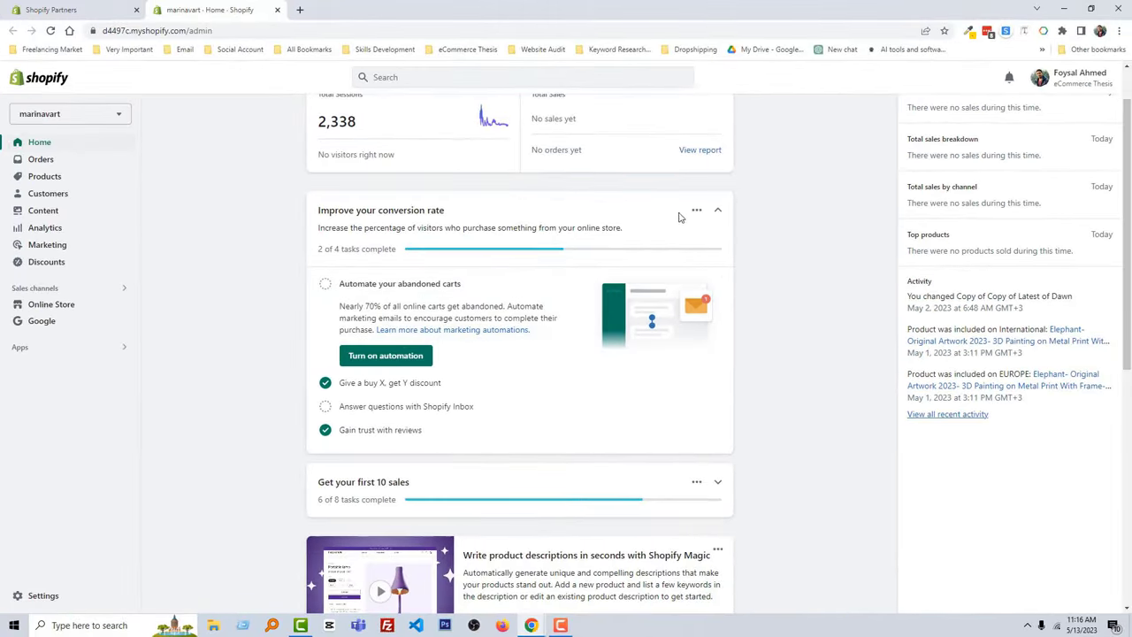
Turn on the Abandoned cart and Abandoned product browse marketing automations from the conversion rate tasks
left_click(383, 358)
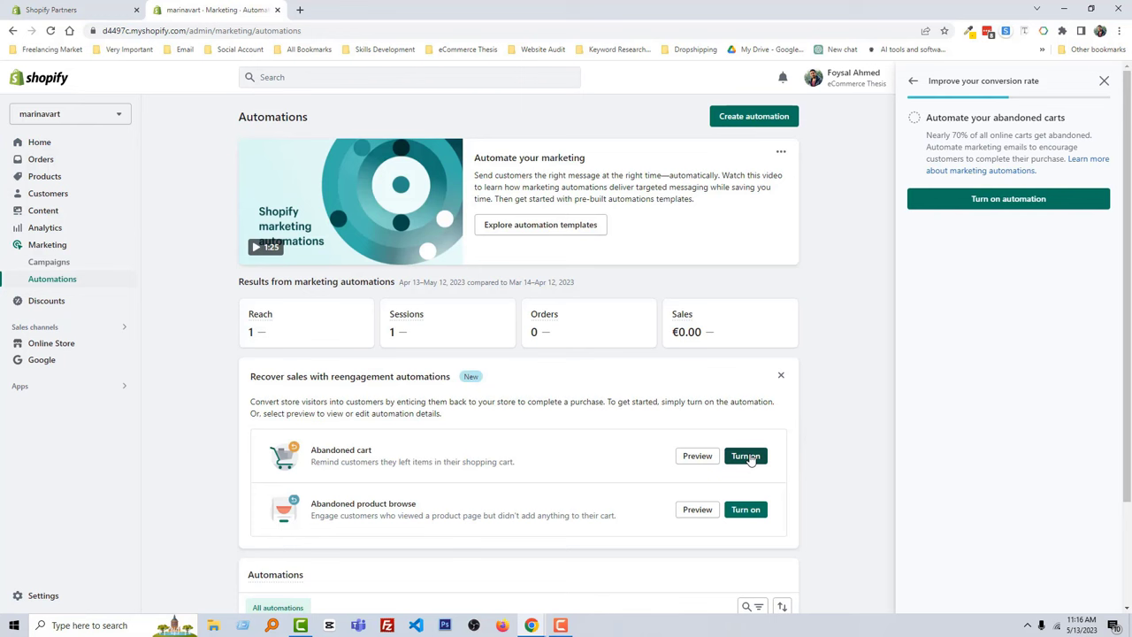
left_click(748, 457)
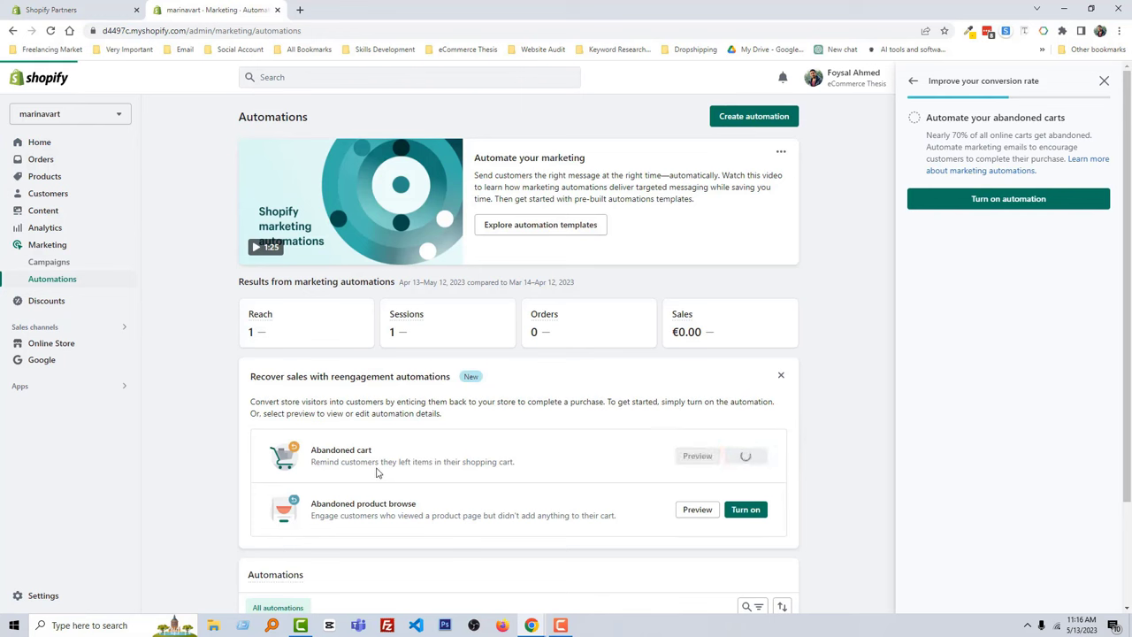
left_click(756, 464)
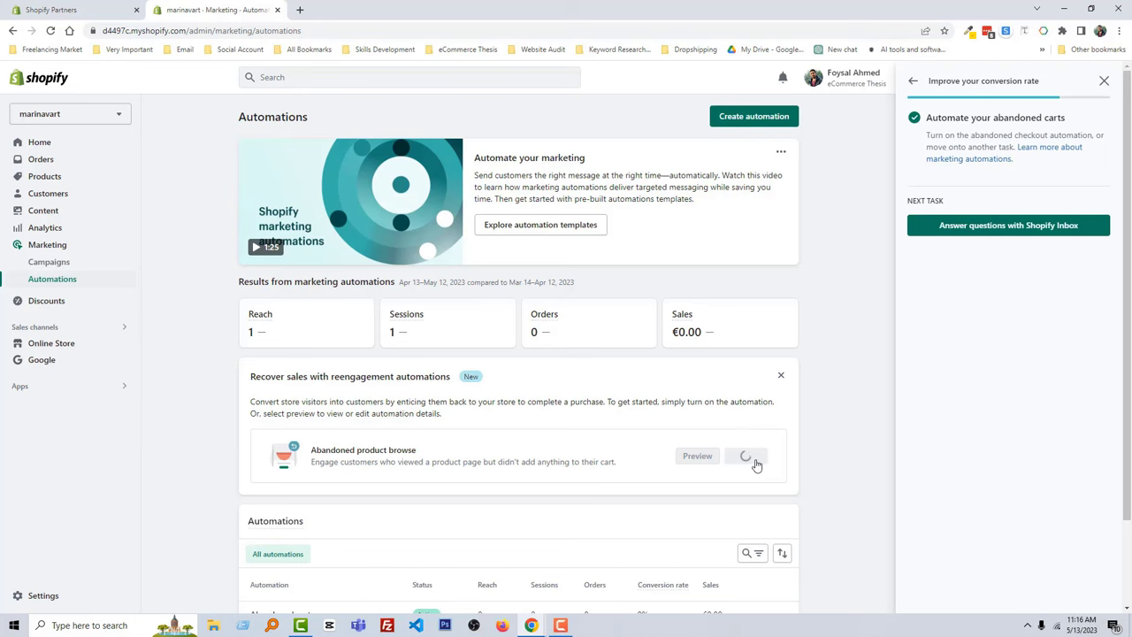
Add Shopify Inbox to the store as a sales channel from the remaining Improve your conversion rate task
left_click(40, 143)
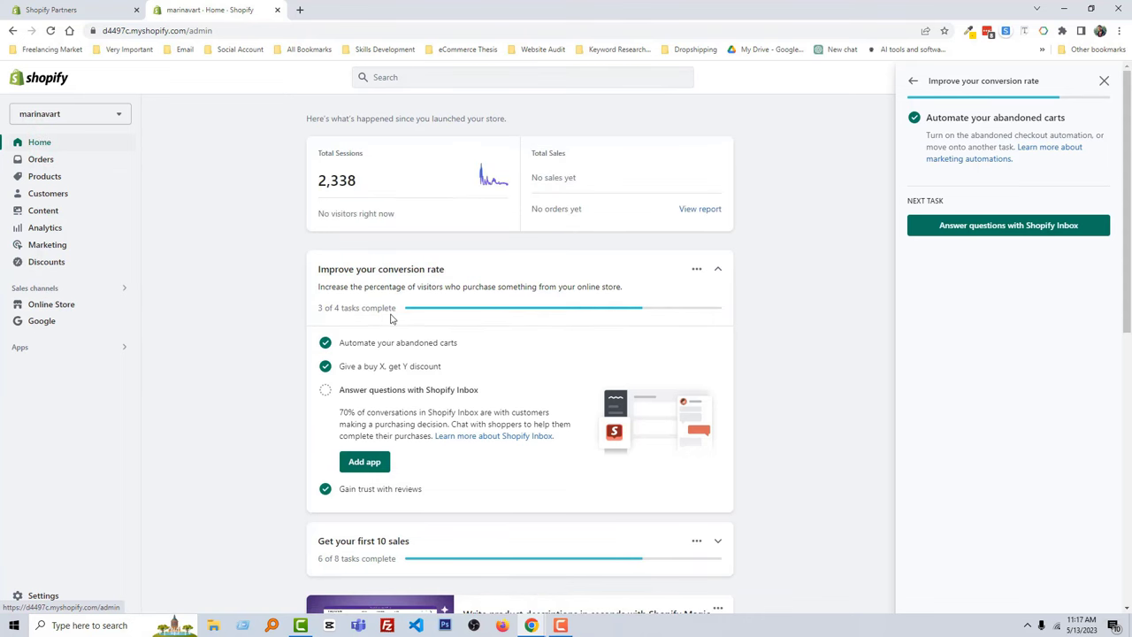
scroll(416, 334, "down", 1)
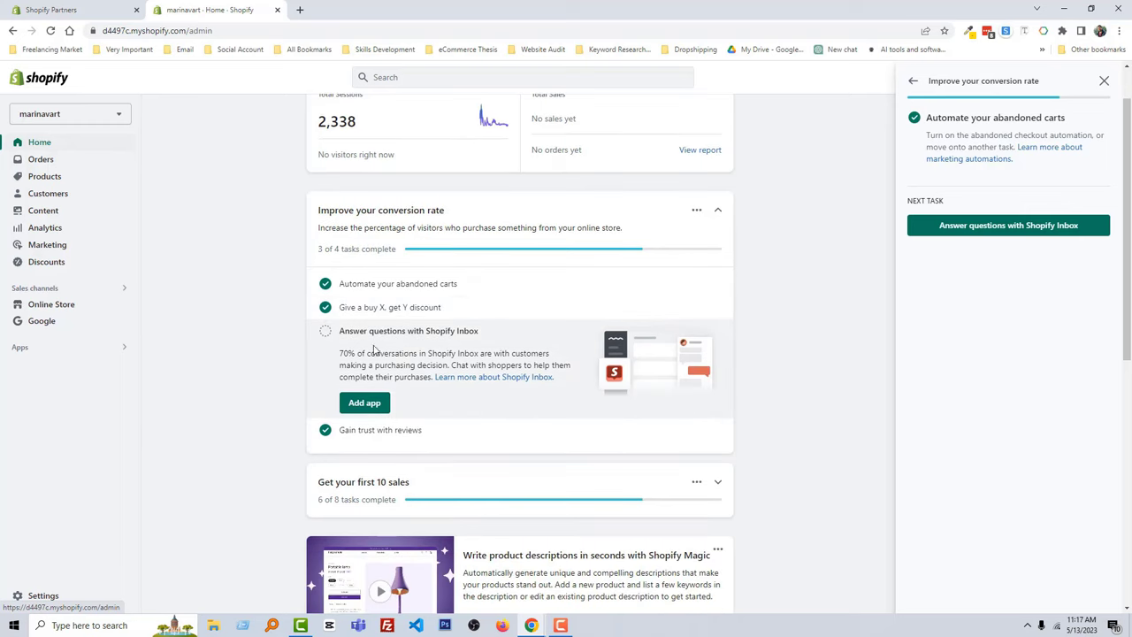
left_click(363, 405)
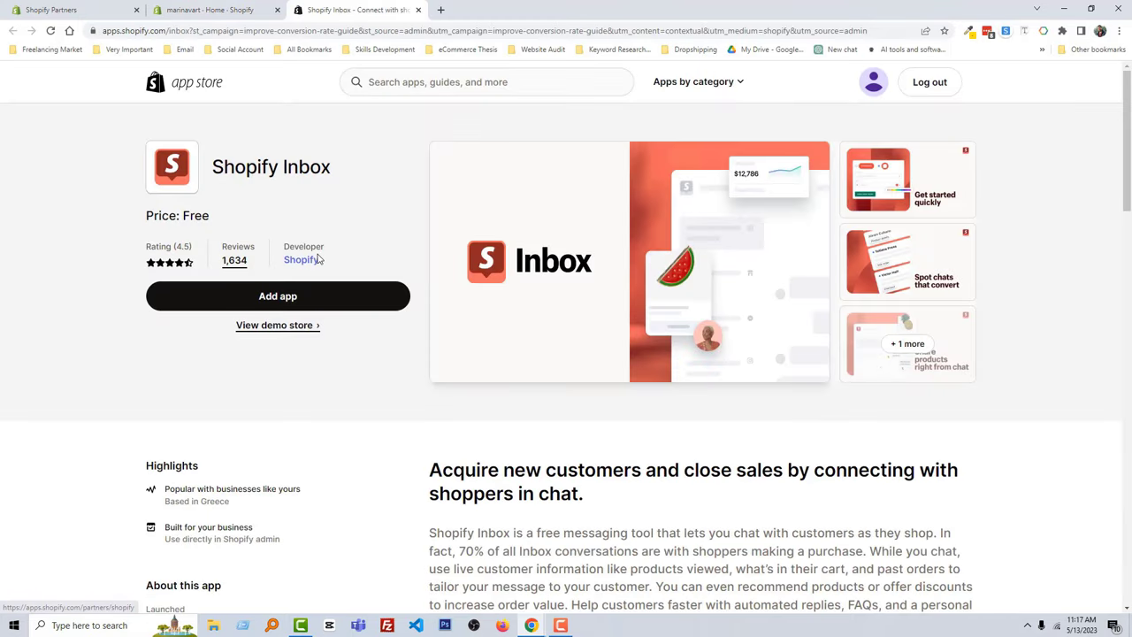
left_click(275, 299)
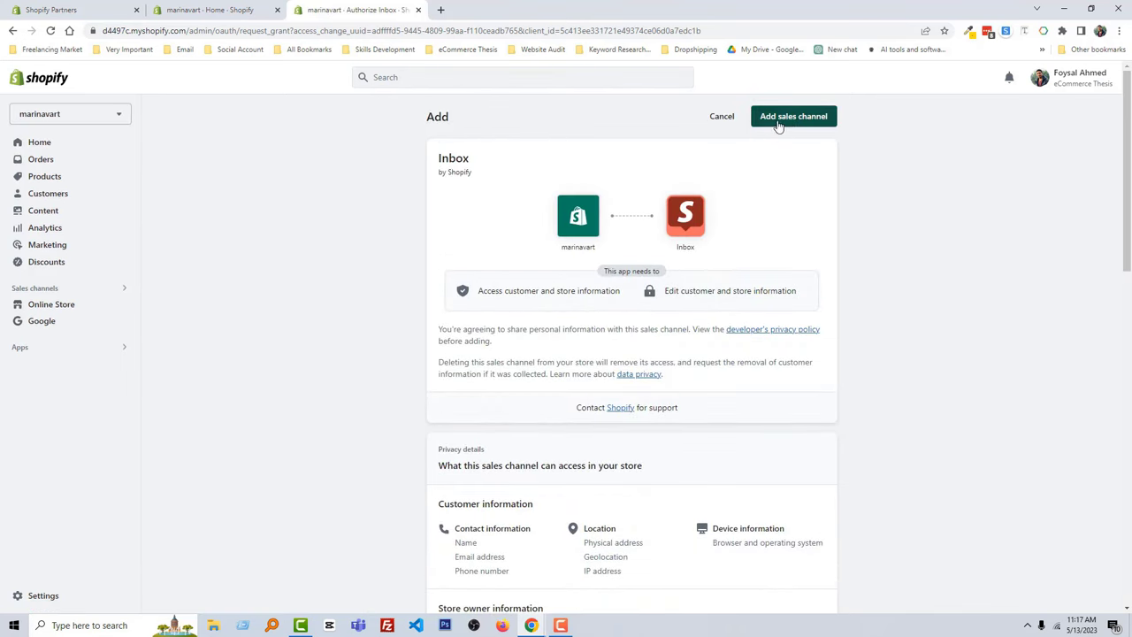
left_click(809, 119)
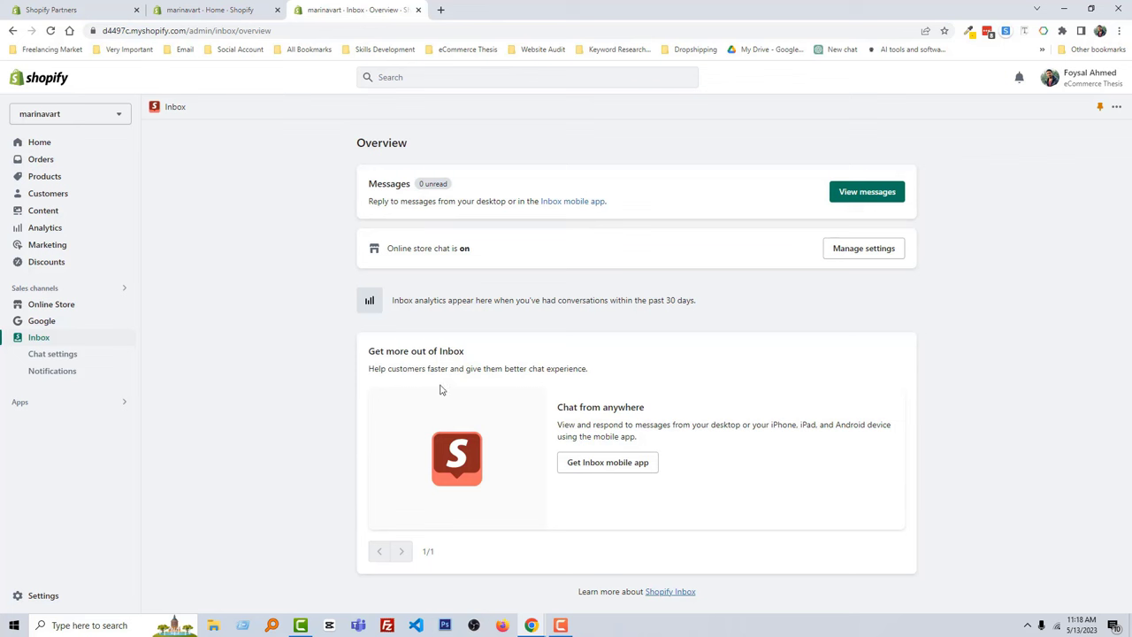
Check the Get your first 10 sales tasks and add Linkpop as a sales channel from the social presence section
left_click(41, 143)
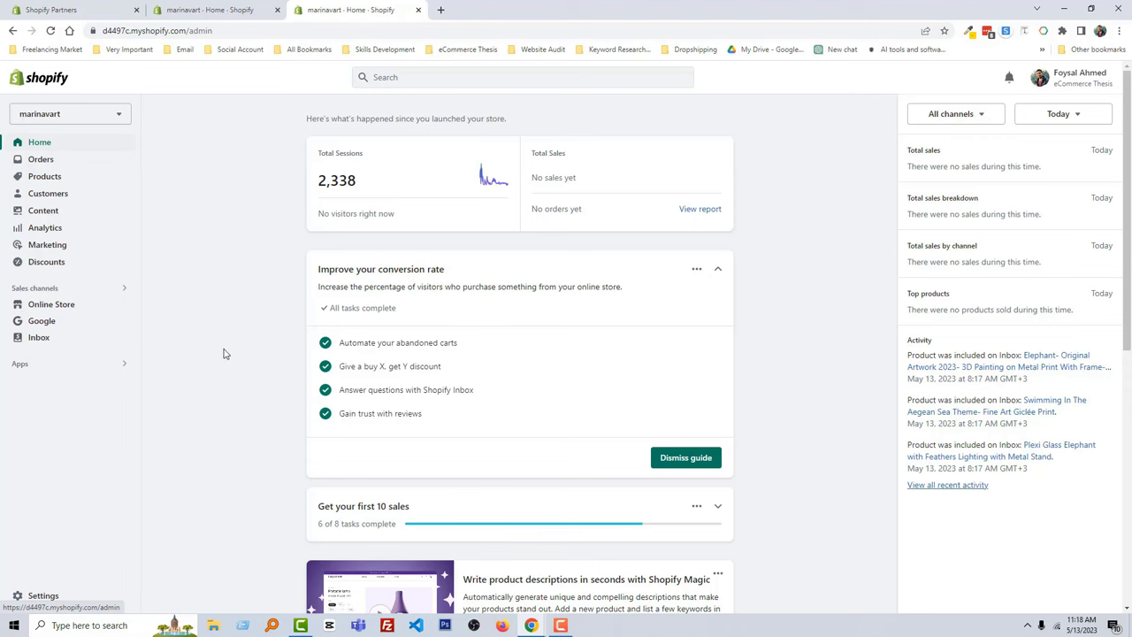
scroll(234, 346, "down", 2)
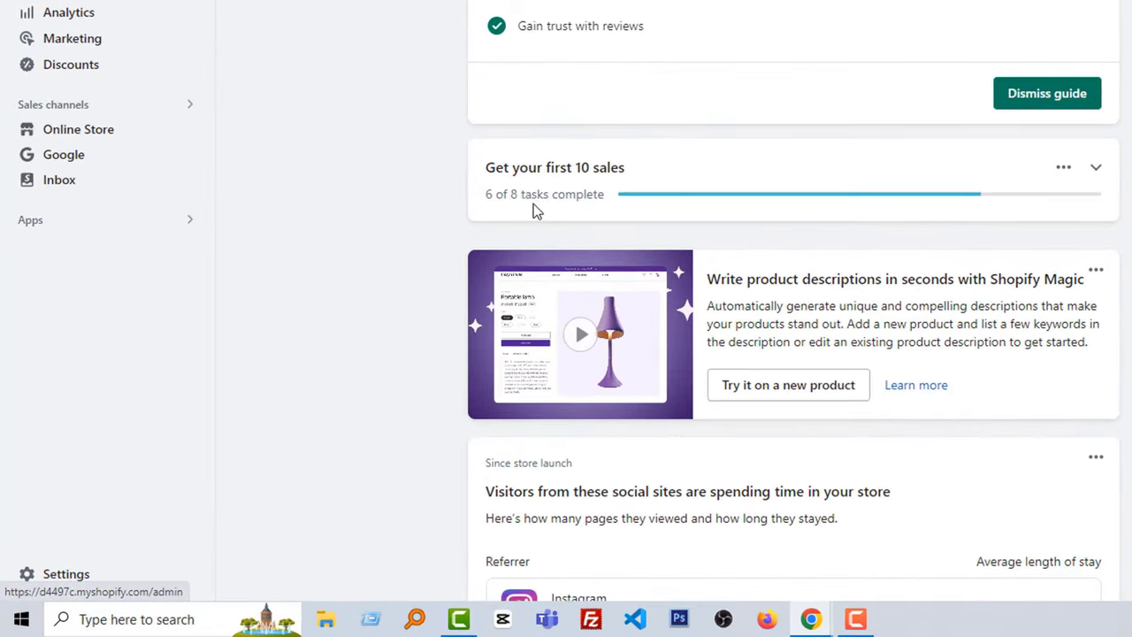
left_click(1097, 171)
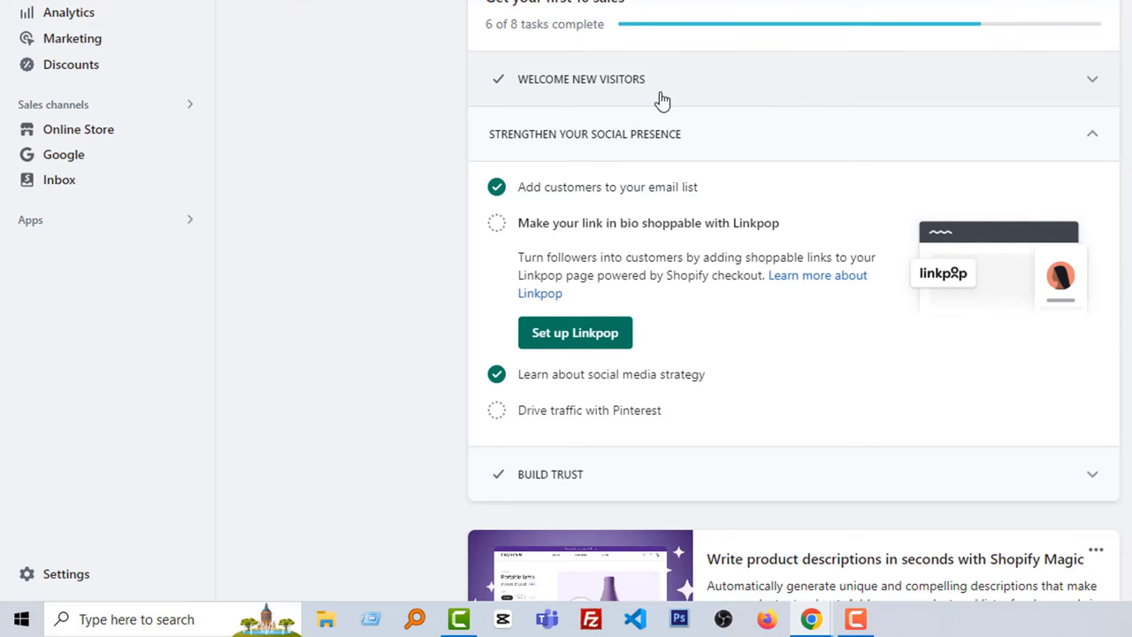
left_click(985, 94)
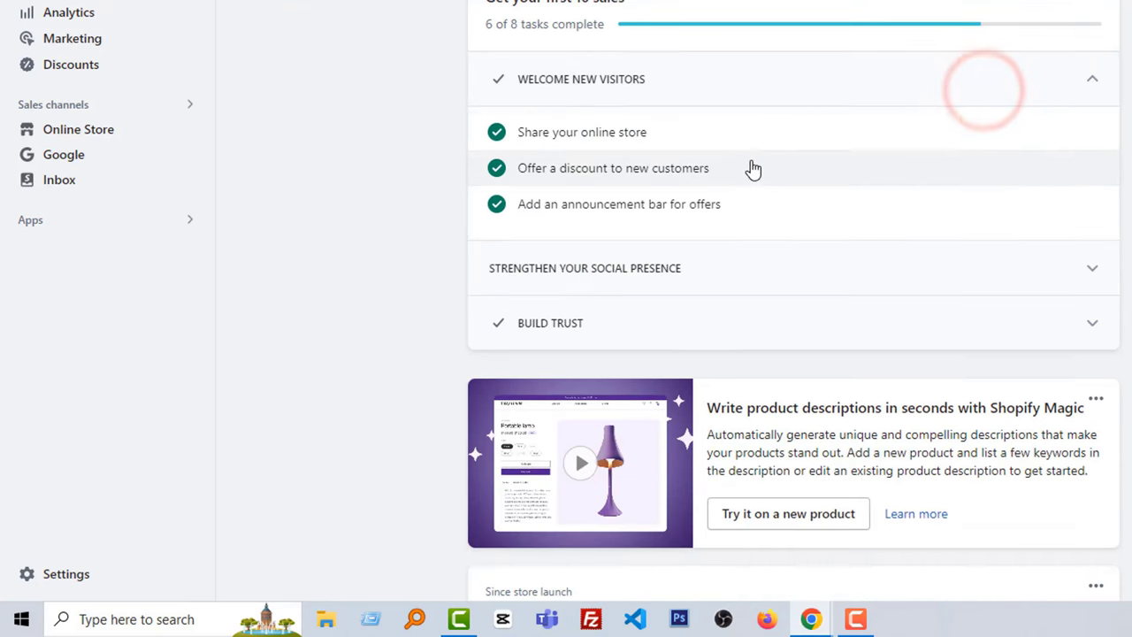
scroll(672, 190, "down", 1)
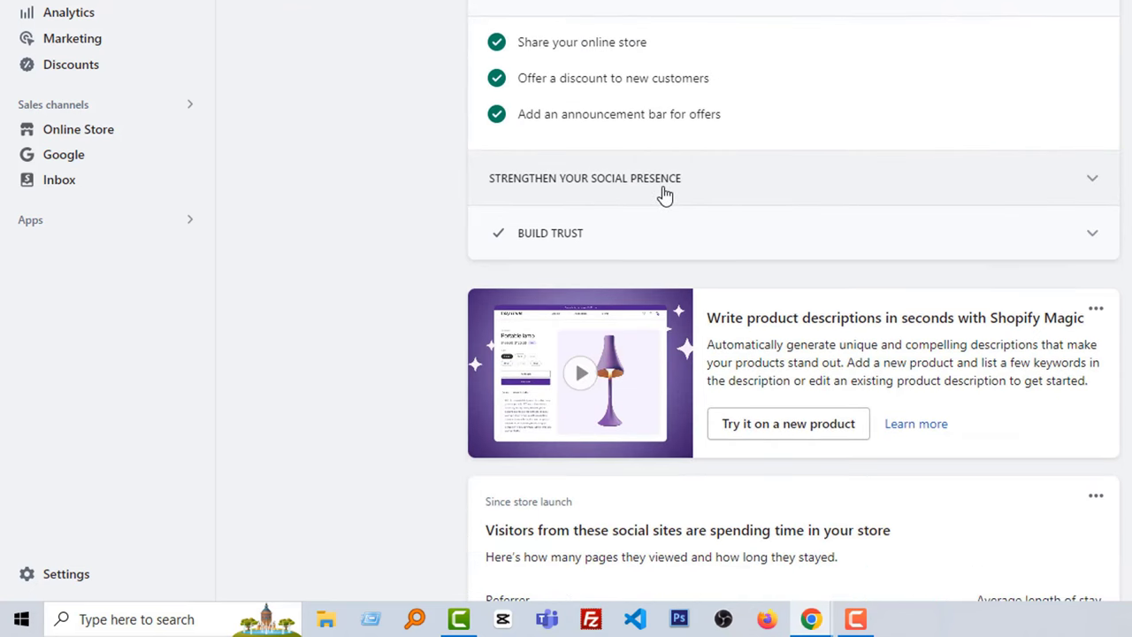
left_click(804, 180)
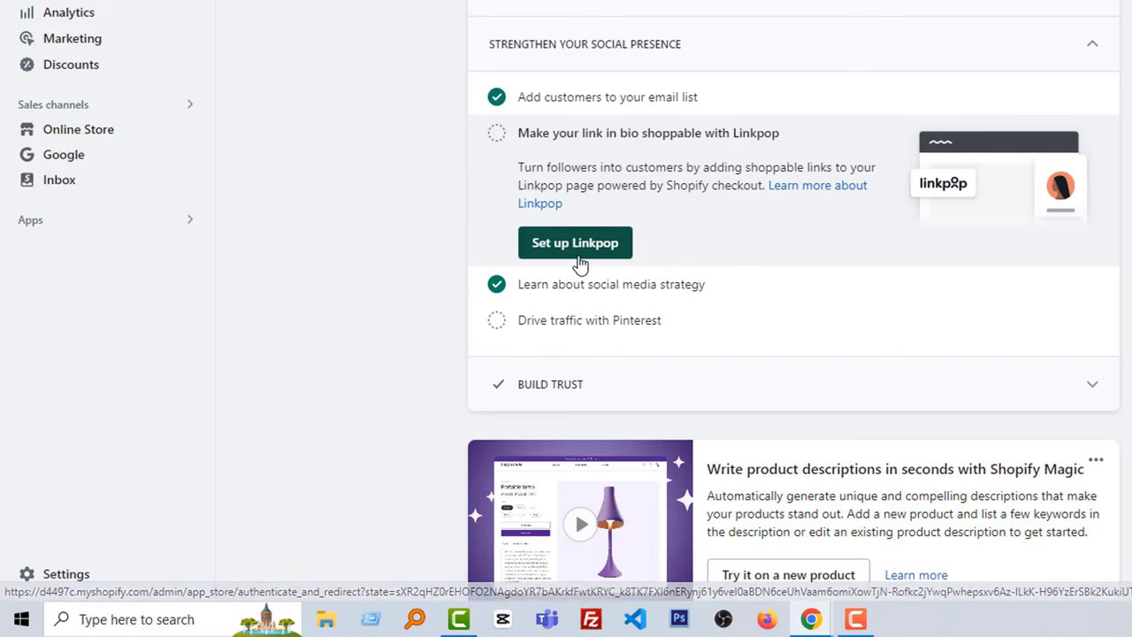
left_click(603, 246)
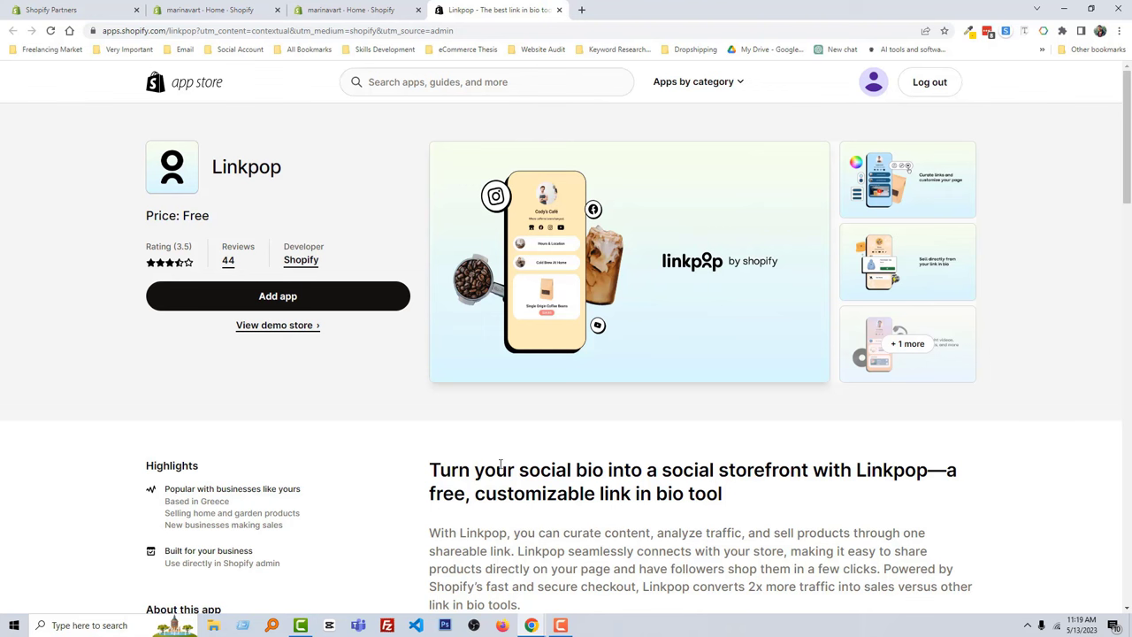
left_click(322, 299)
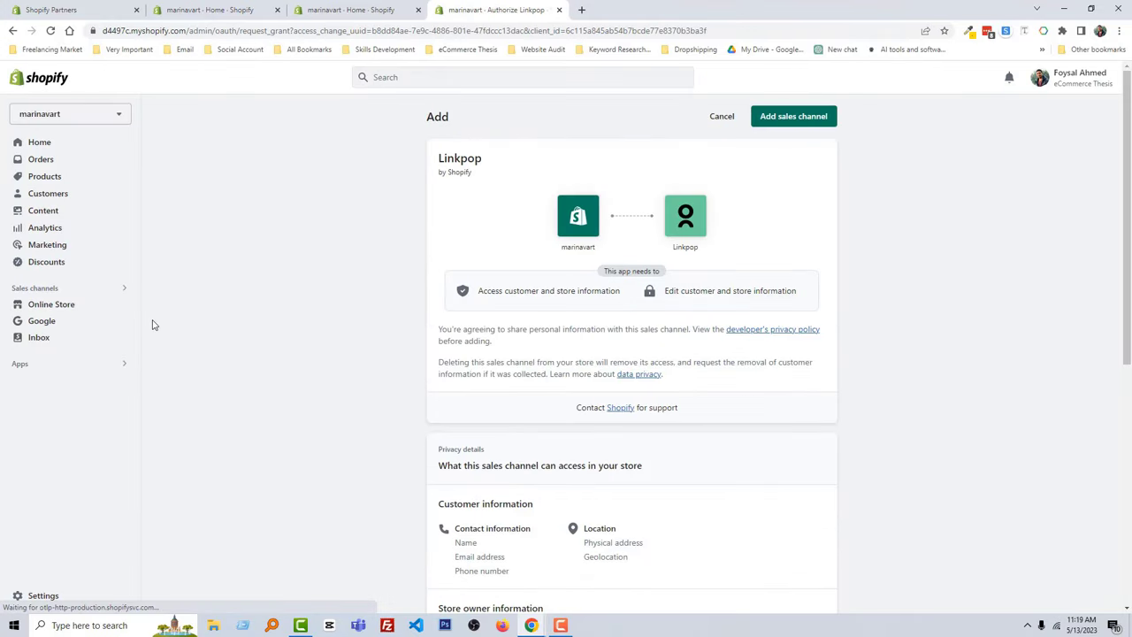
left_click(796, 118)
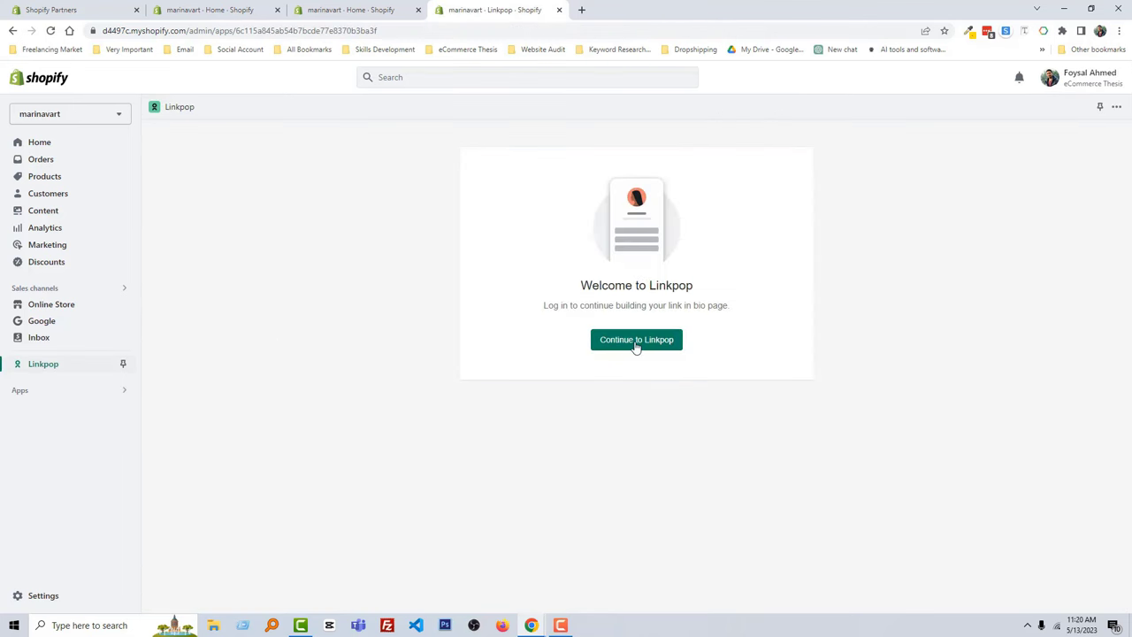
Create a Linkpop page from the Shopify store details with the profile page URL linkpop.com/marinavart
left_click(670, 341)
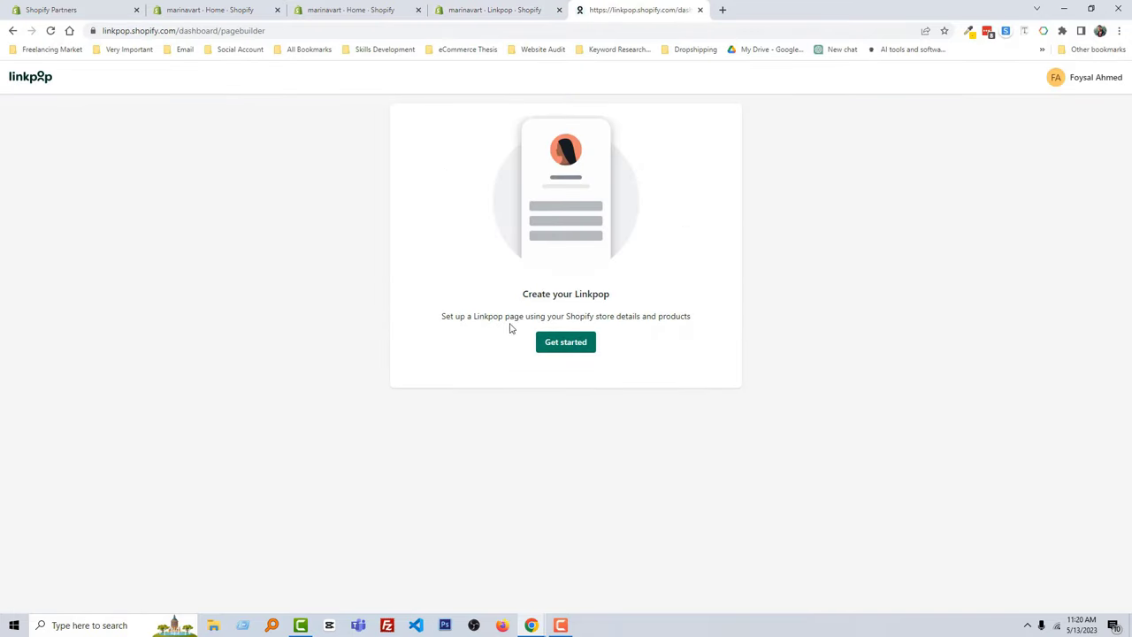
left_click(564, 345)
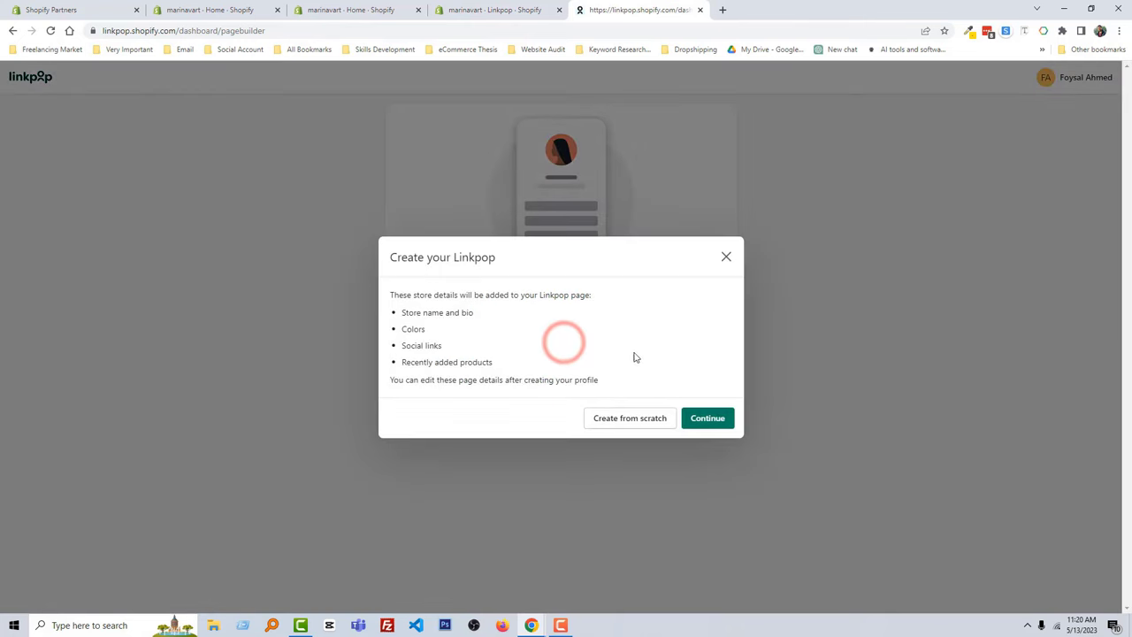
left_click(705, 416)
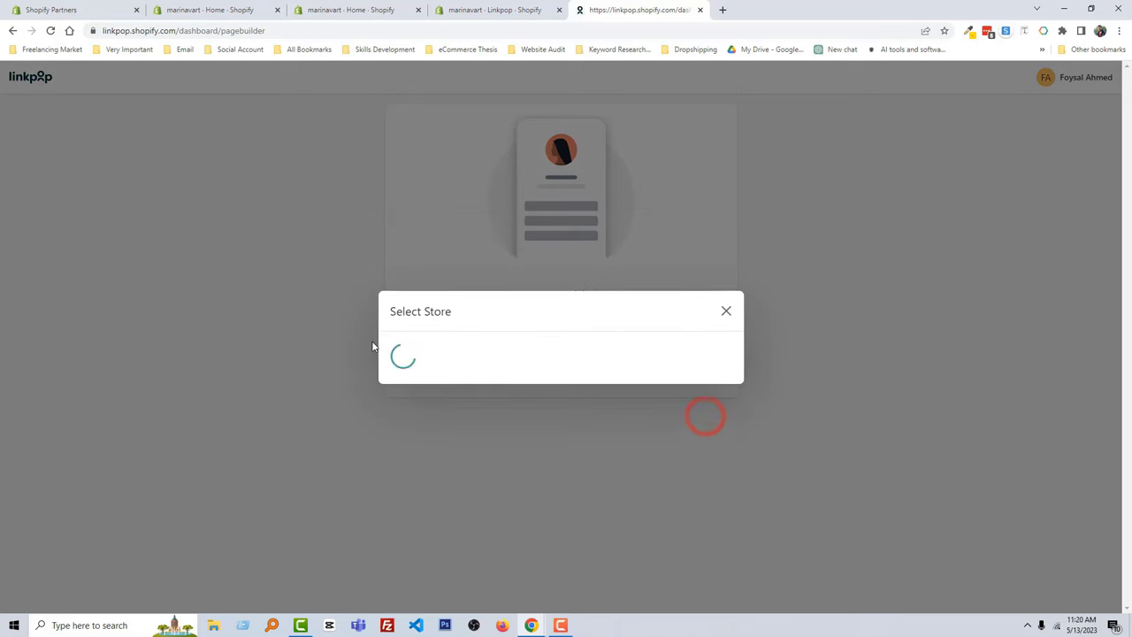
left_click(584, 361)
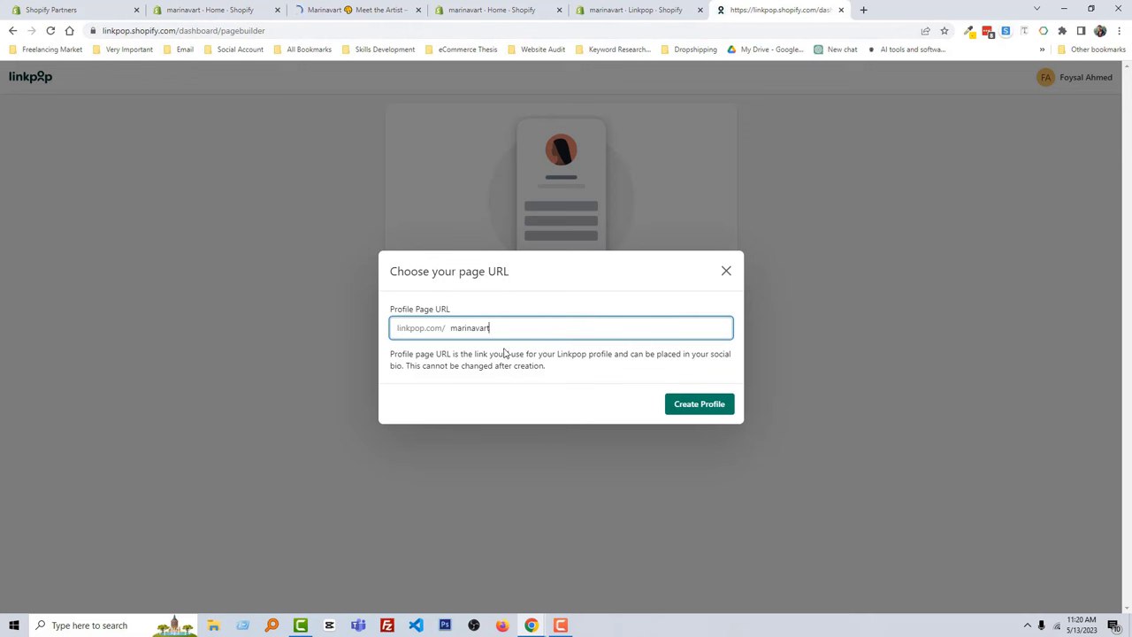
left_click(697, 405)
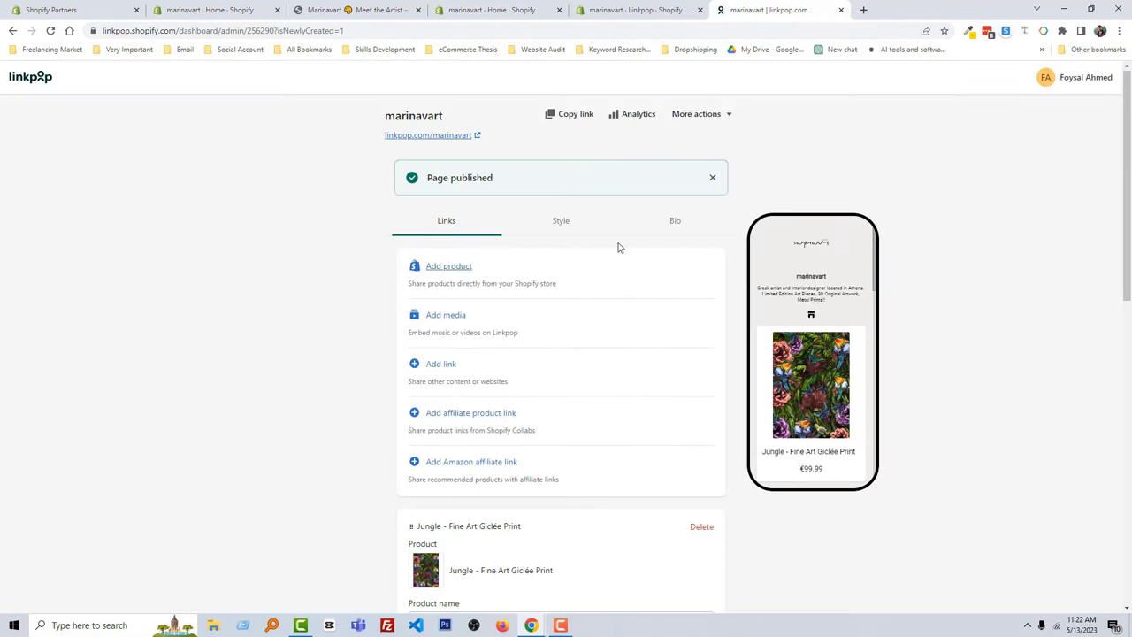
Add the Facebook handle "marinavartist" and a TikTok handle to the Linkpop bio, and publish the changes
left_click(688, 222)
scroll(470, 406, "down", 3)
left_click(424, 372)
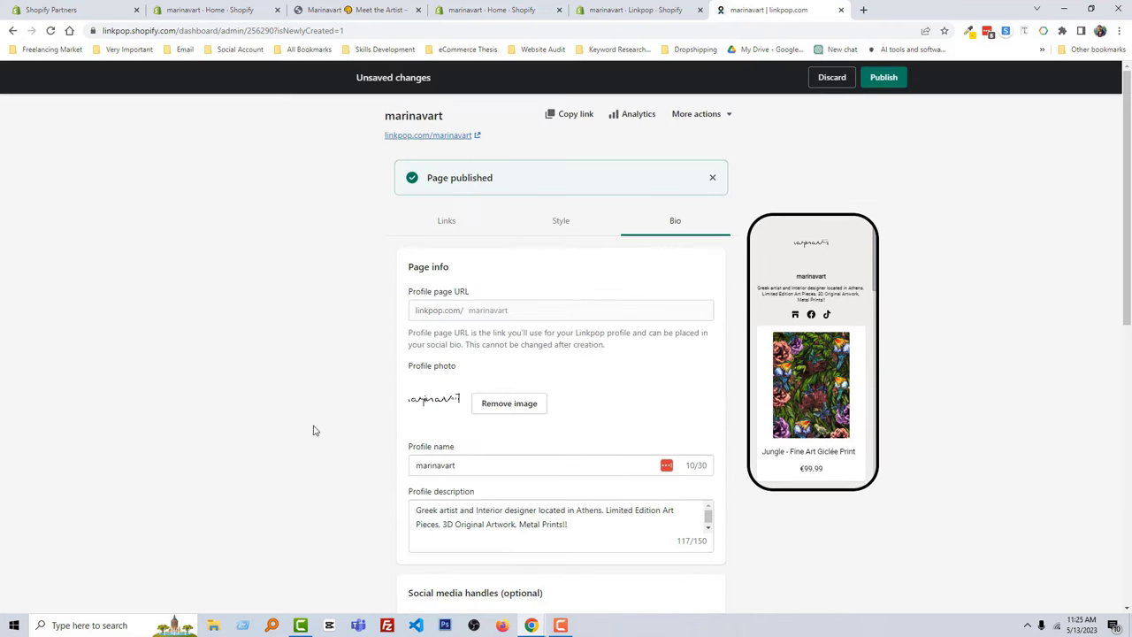
scroll(313, 430, "down", 7)
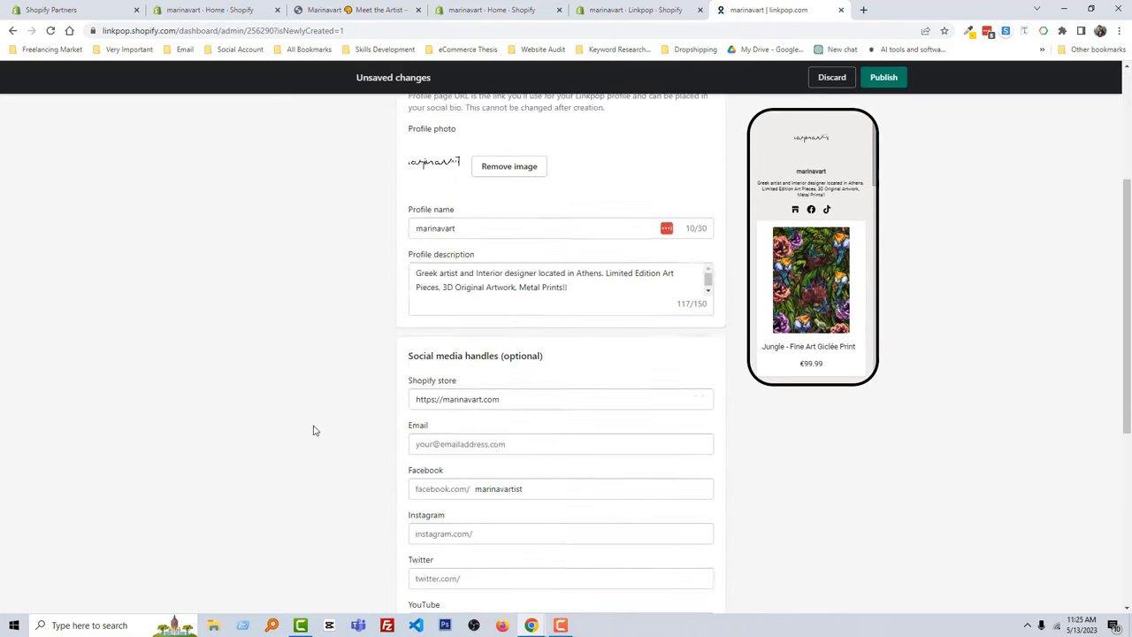
left_click(715, 546)
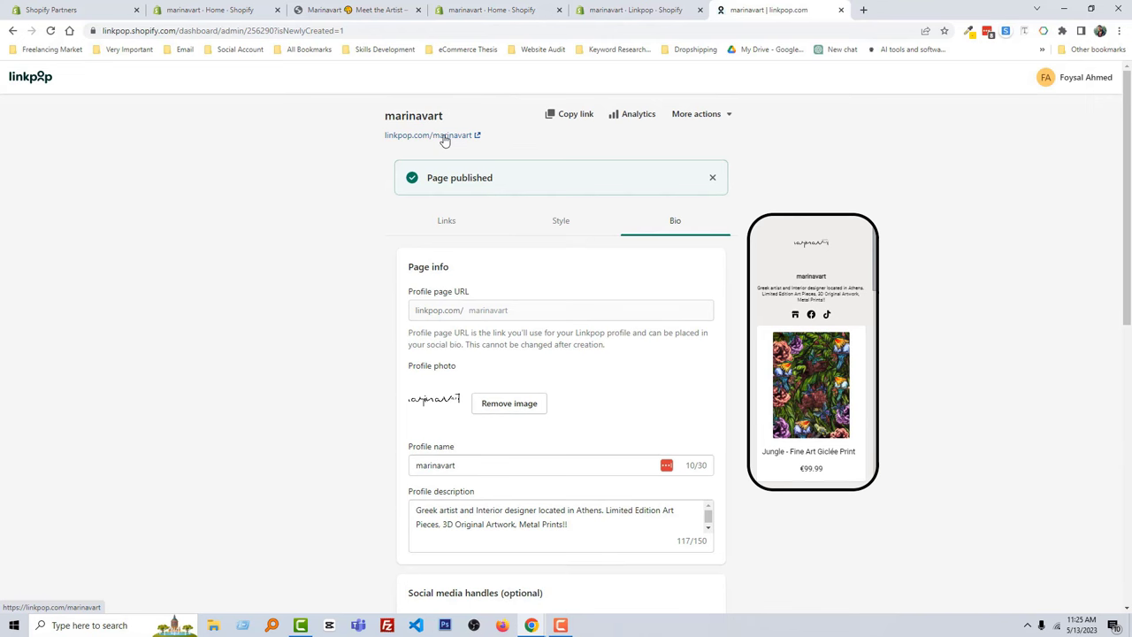
View the published Linkpop page and look through its bio, social links and listed products
left_click(444, 136)
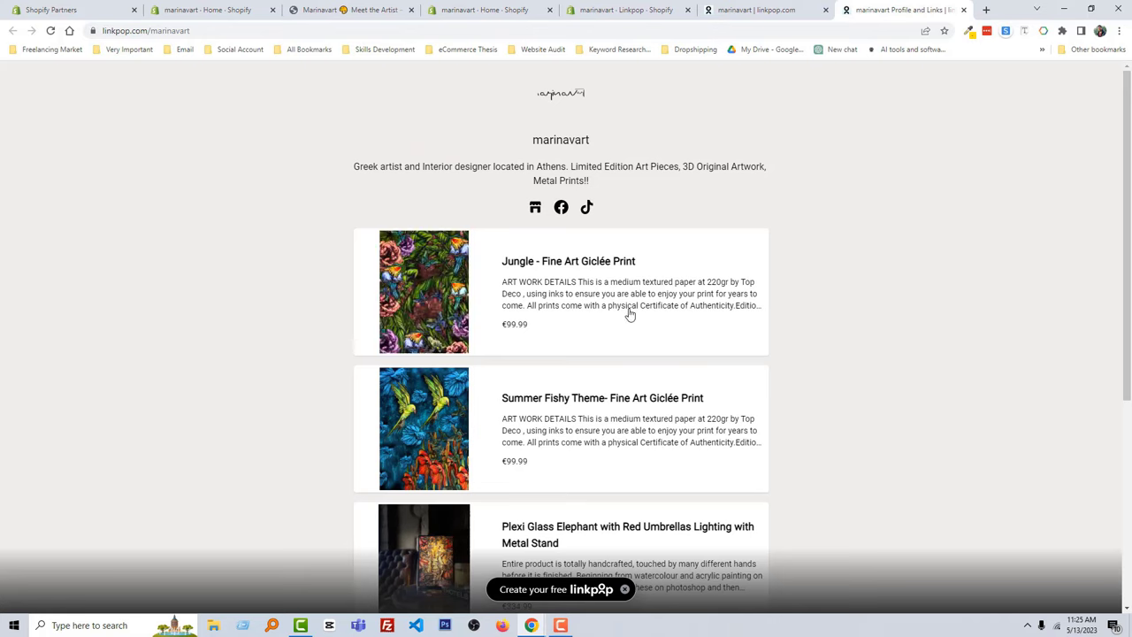
scroll(629, 316, "down", 4)
scroll(556, 285, "up", 4)
Install Pinterest for the Drive traffic with Pinterest task in Shopify, and check the status of the home page guides
left_click(186, 9)
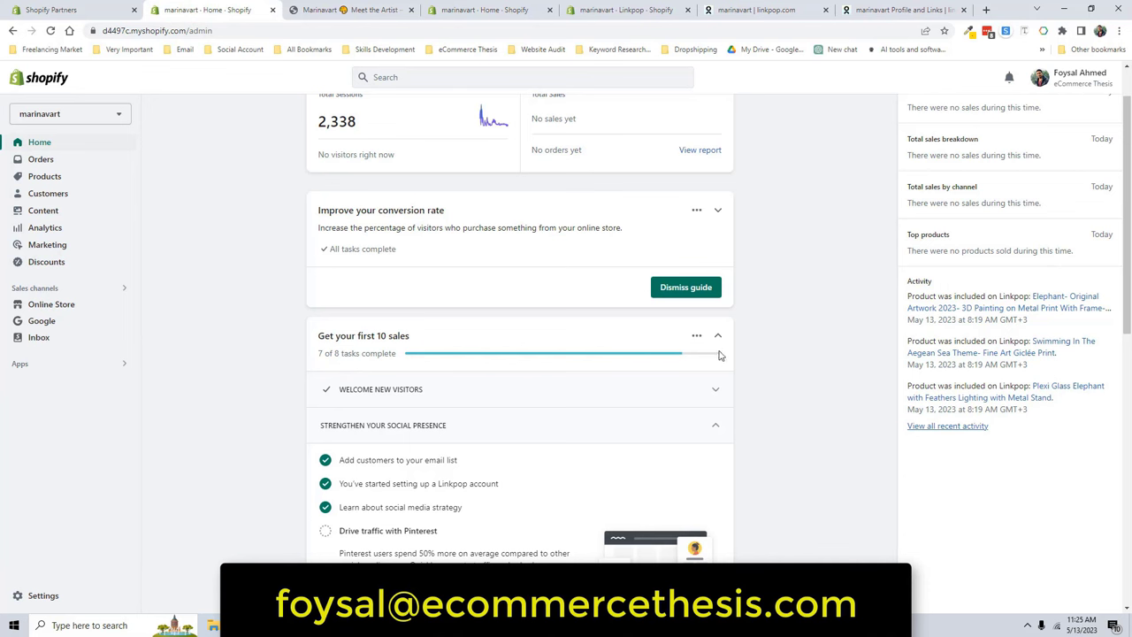
scroll(530, 407, "down", 2)
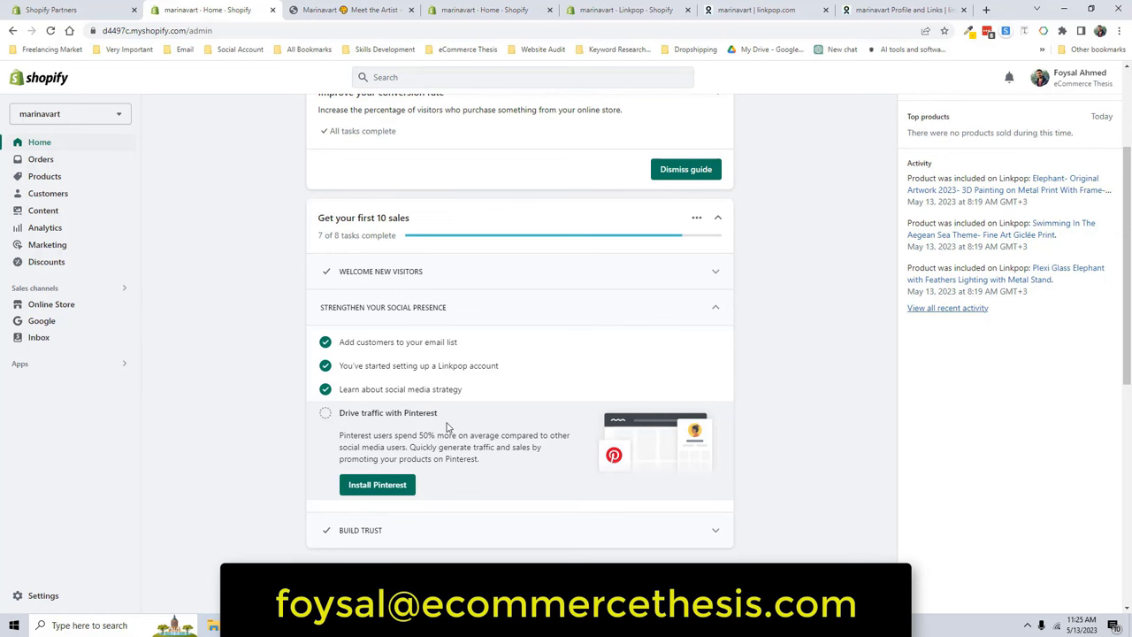
left_click(387, 484)
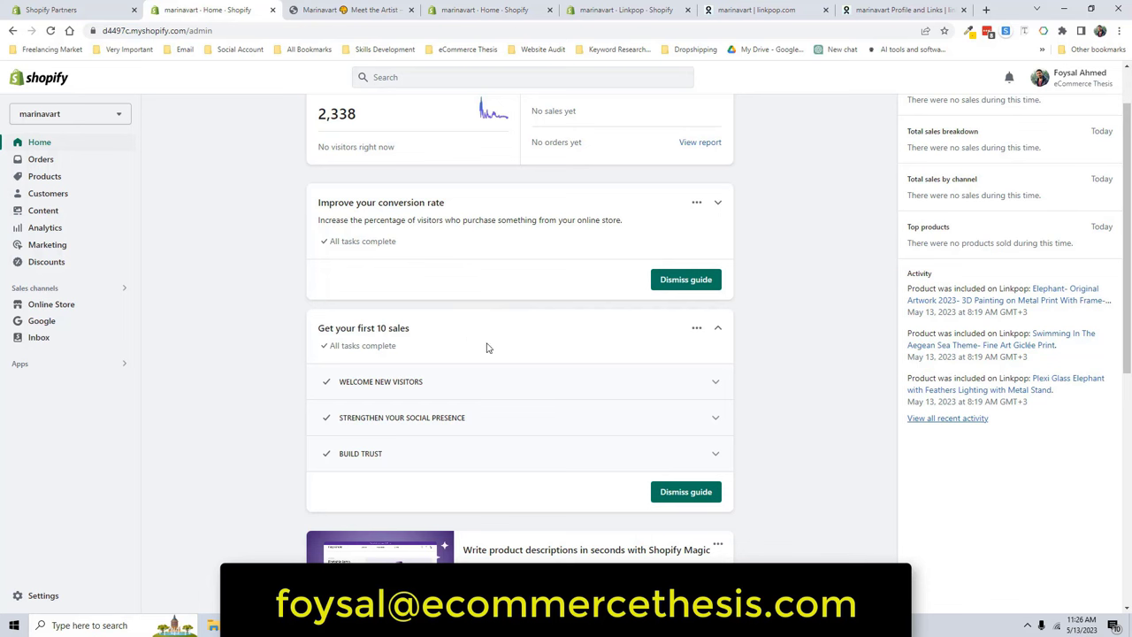
scroll(487, 348, "down", 4)
scroll(774, 281, "up", 5)
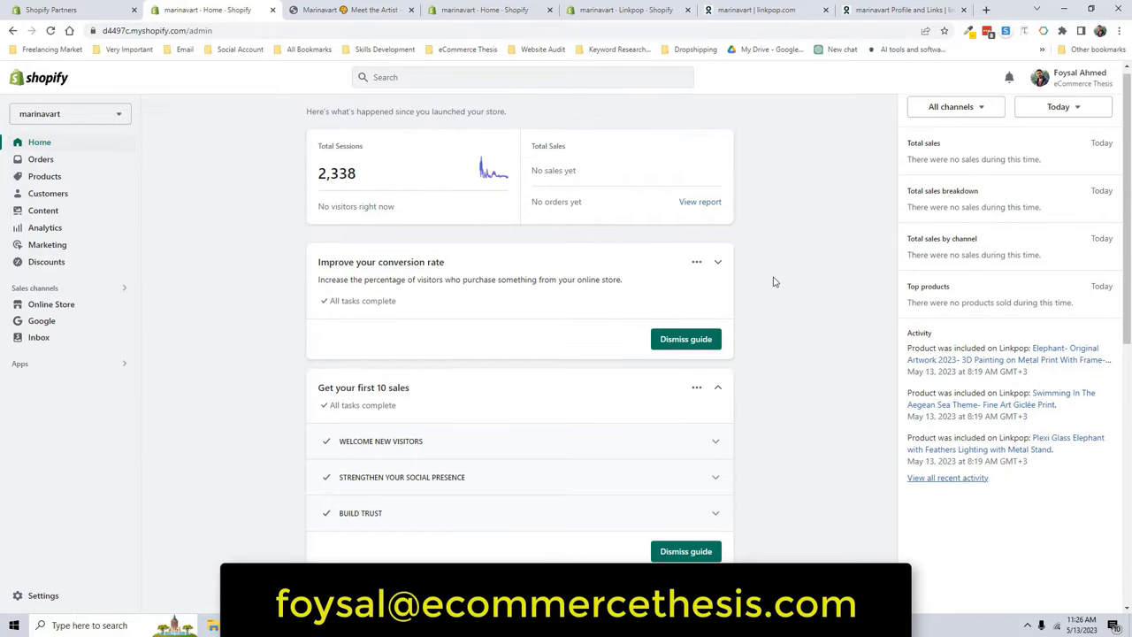
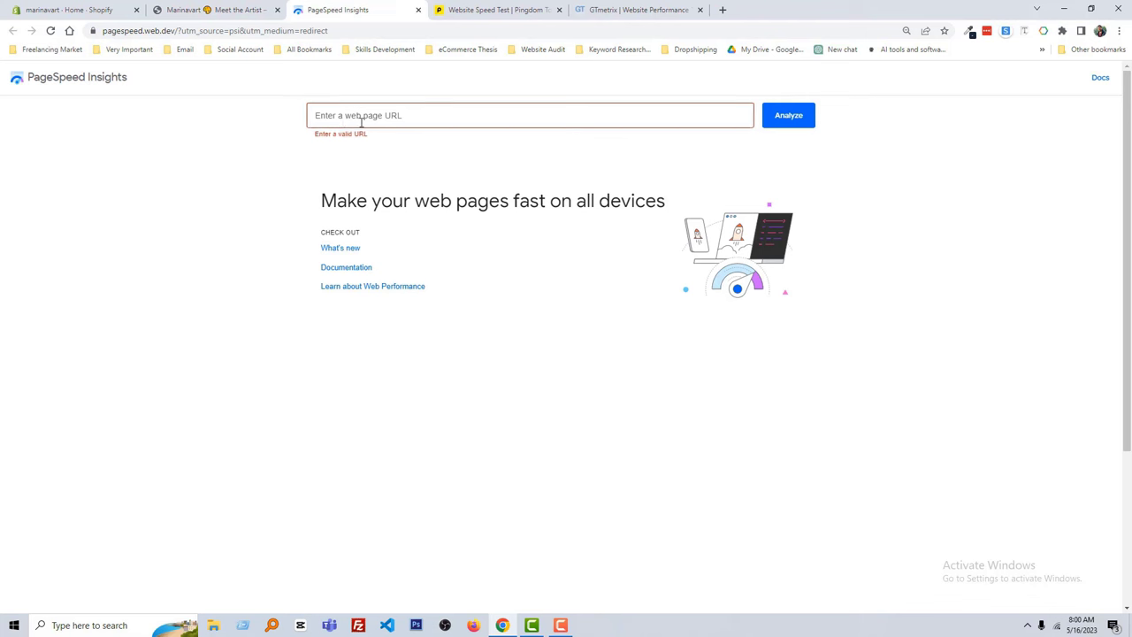
left_click(378, 121)
type("https://marinavart.com")
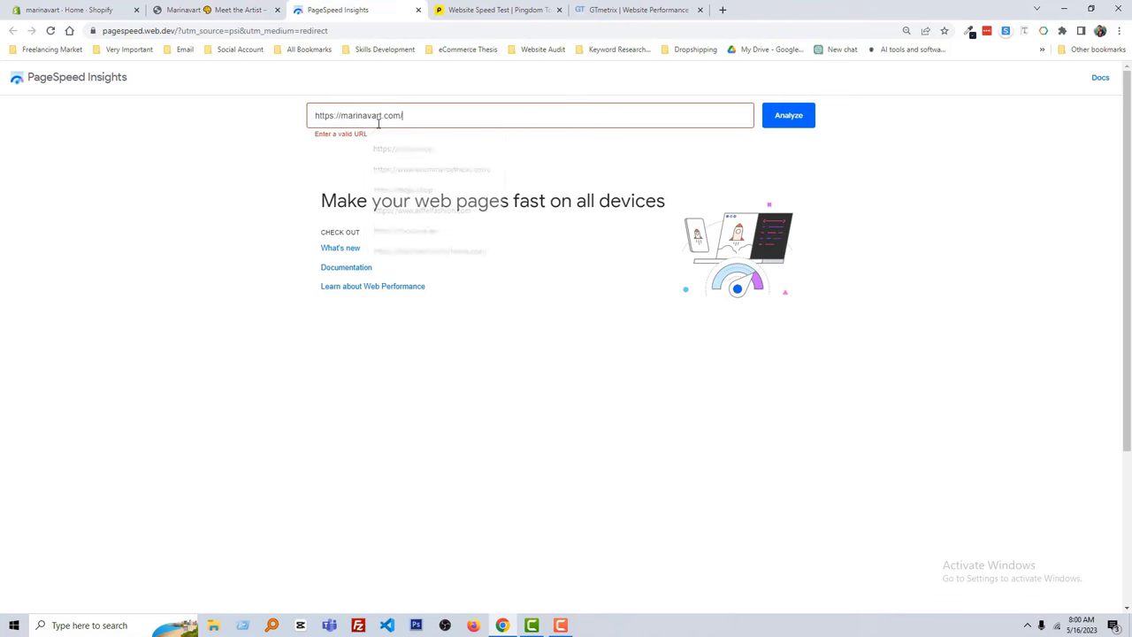
left_click(798, 117)
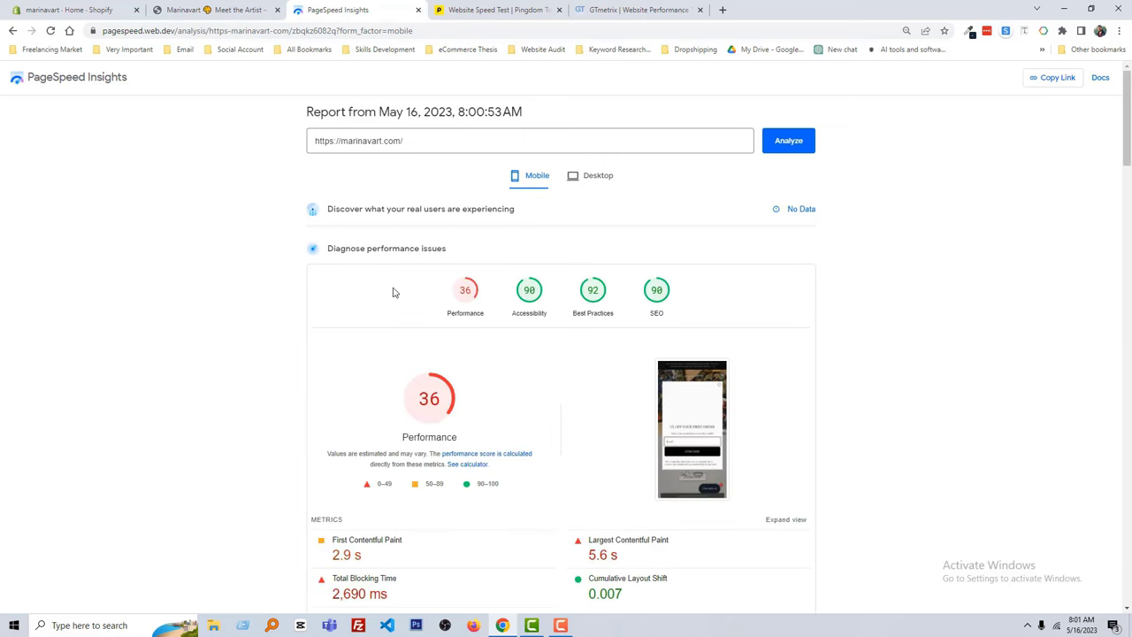
scroll(394, 290, "down", 2)
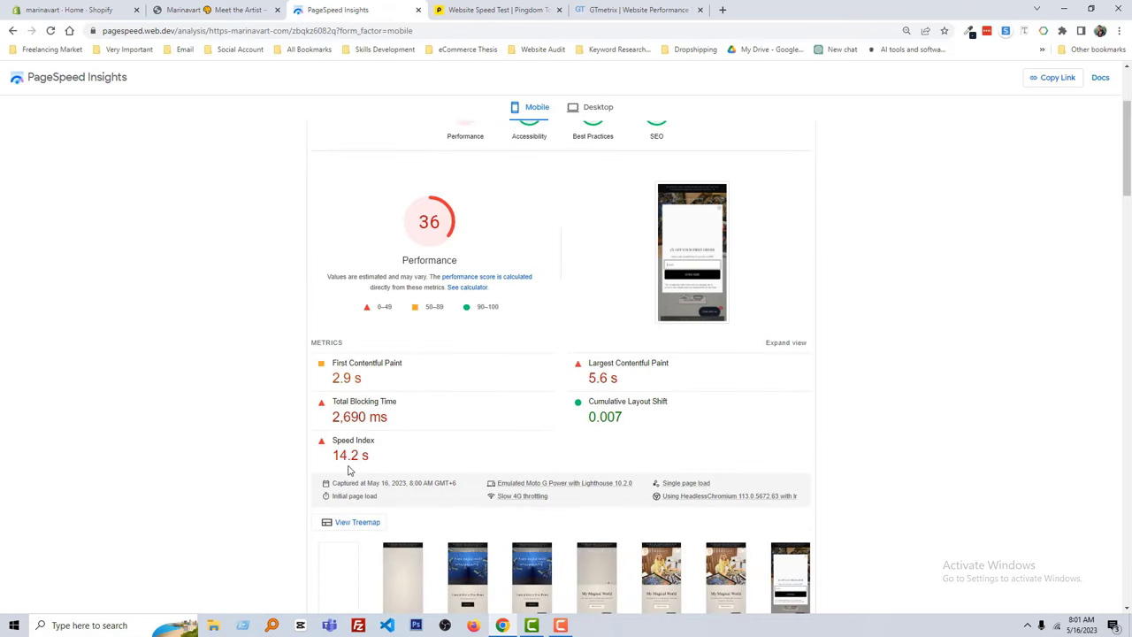
scroll(373, 467, "up", 2)
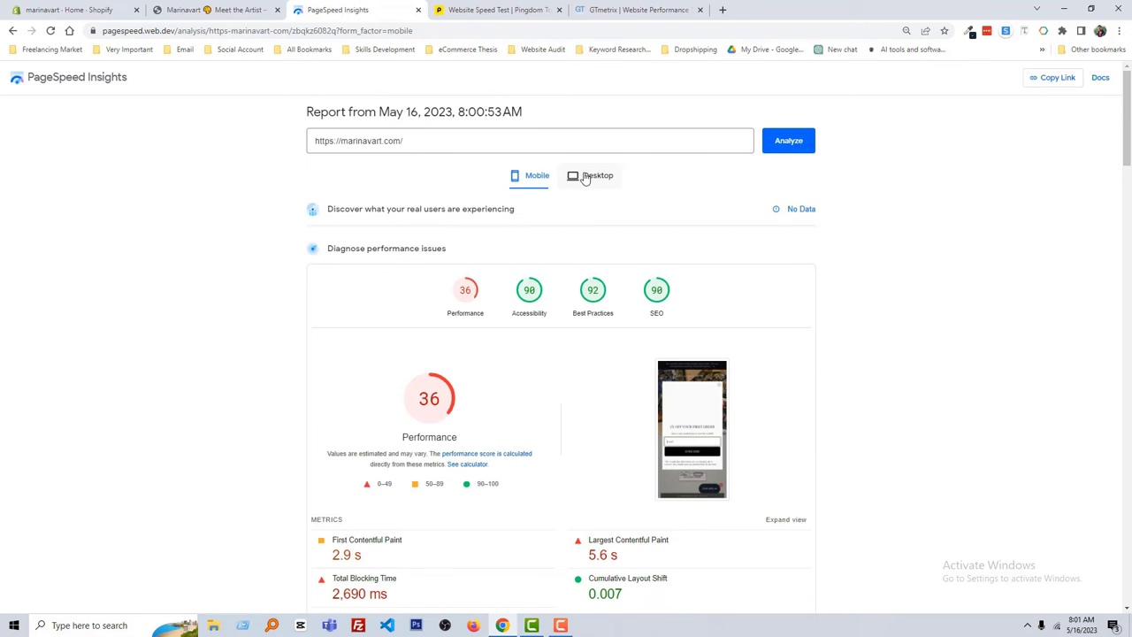
Examine the desktop results of the PageSpeed Insights report, including the performance score, metrics and improvement opportunities
left_click(585, 174)
scroll(423, 390, "down", 2)
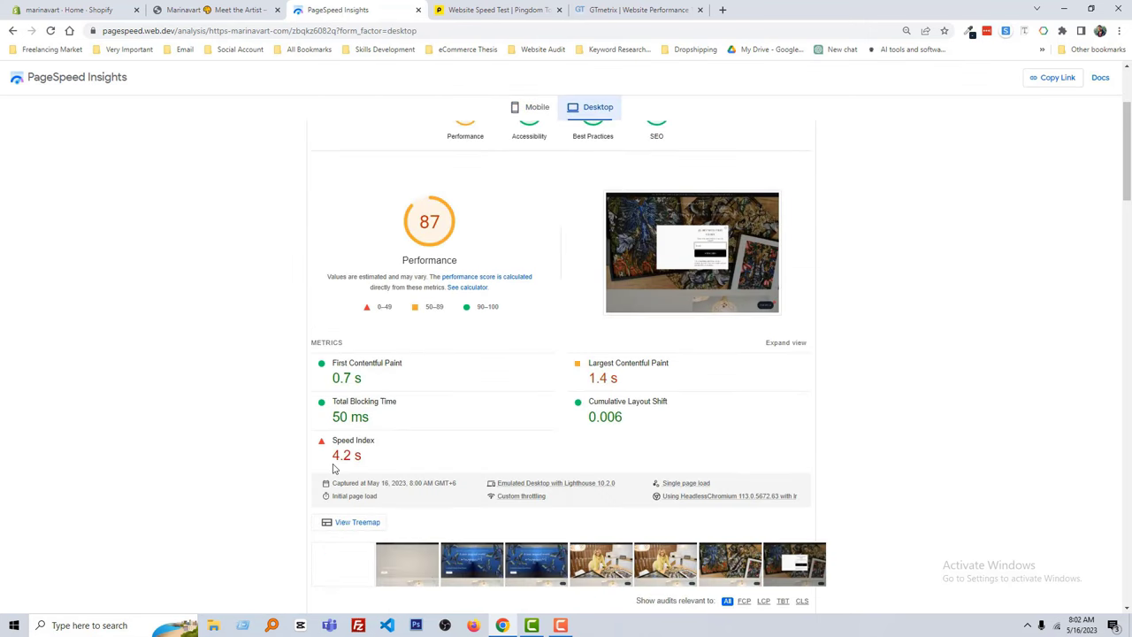
scroll(445, 461, "up", 2)
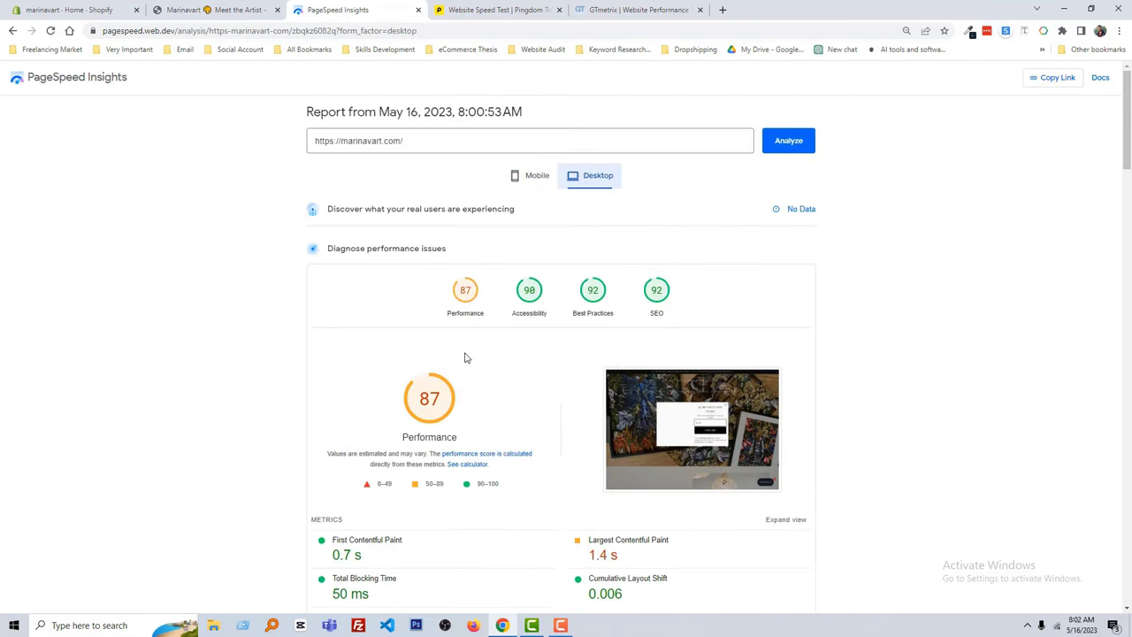
scroll(467, 359, "down", 4)
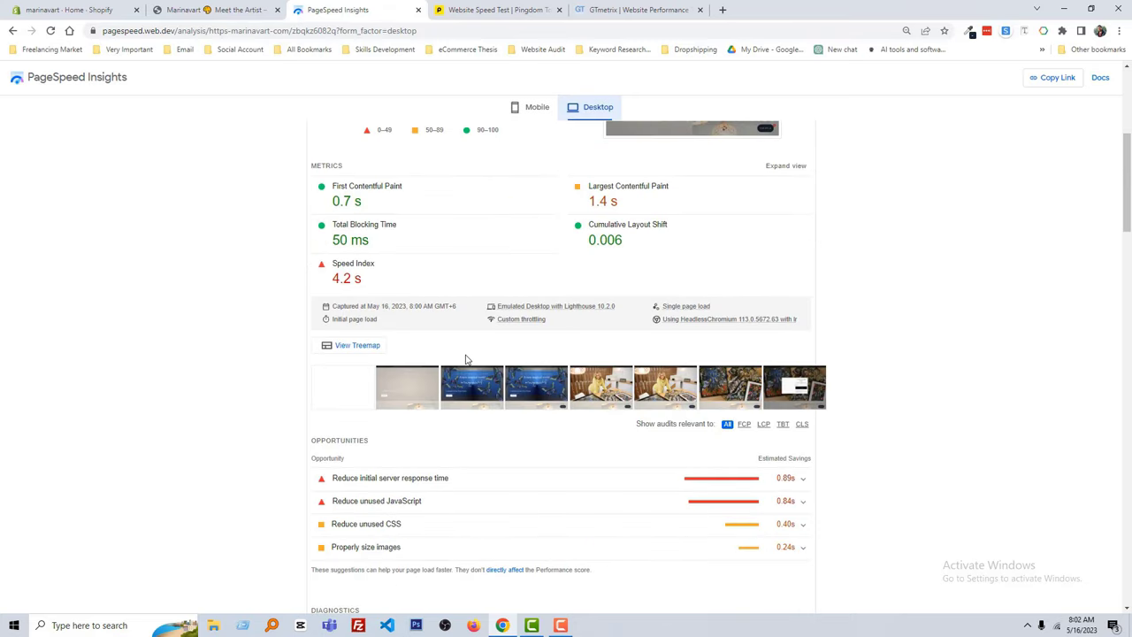
Examine the details of the initial server response time, unused JavaScript and unused CSS opportunities in the desktop report
scroll(354, 400, "down", 1)
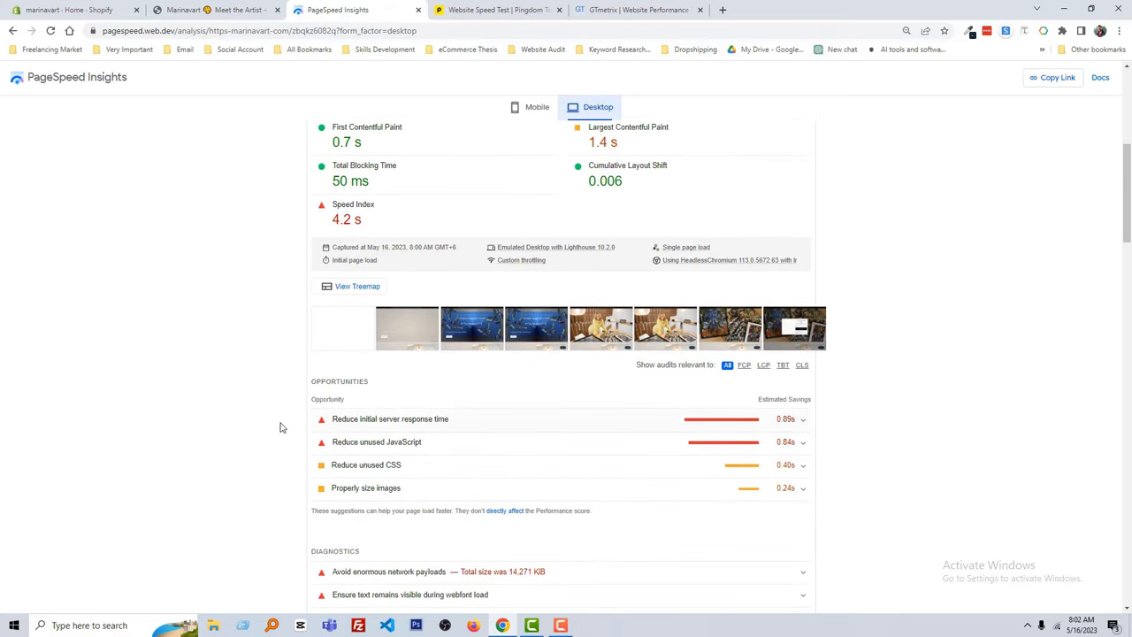
scroll(253, 417, "down", 2)
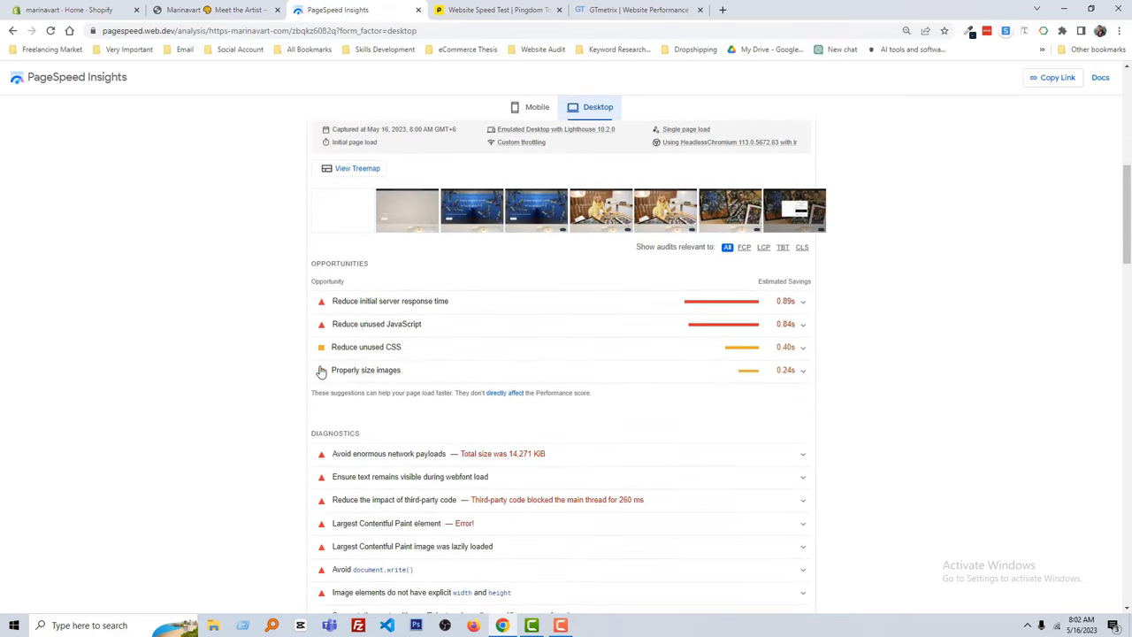
left_click(486, 301)
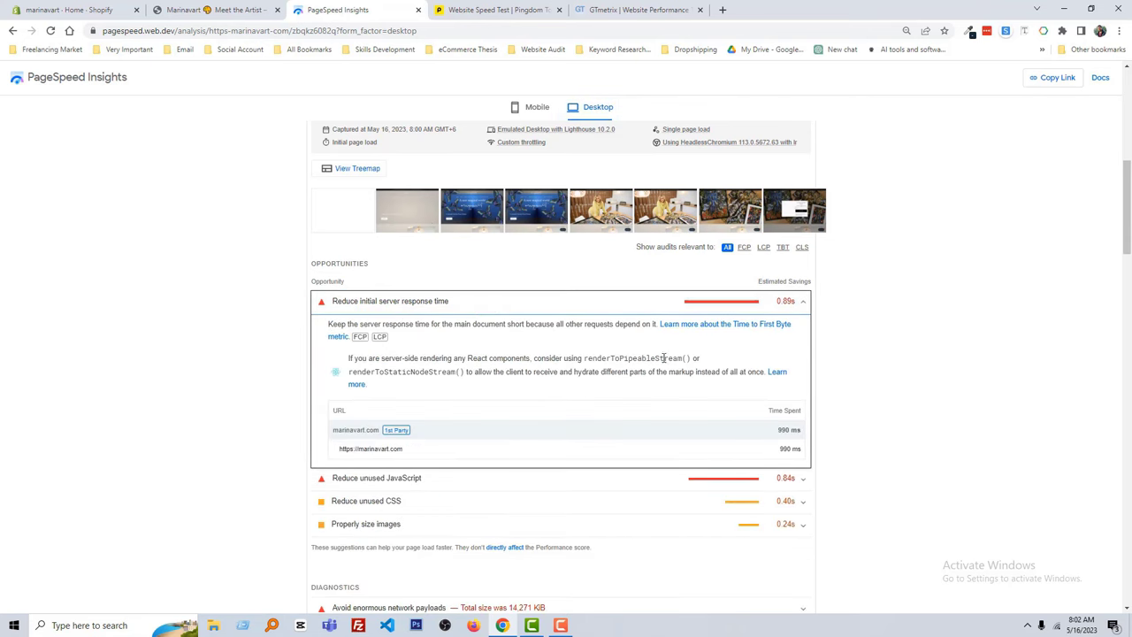
scroll(489, 382, "down", 2)
left_click(437, 363)
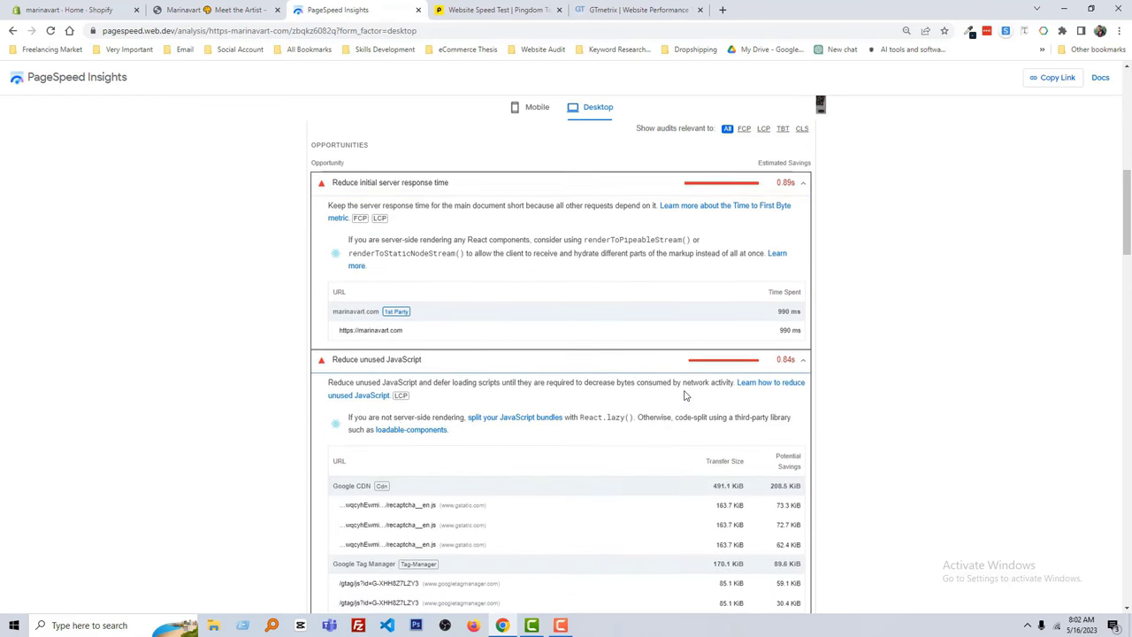
scroll(531, 404, "down", 4)
left_click(408, 355)
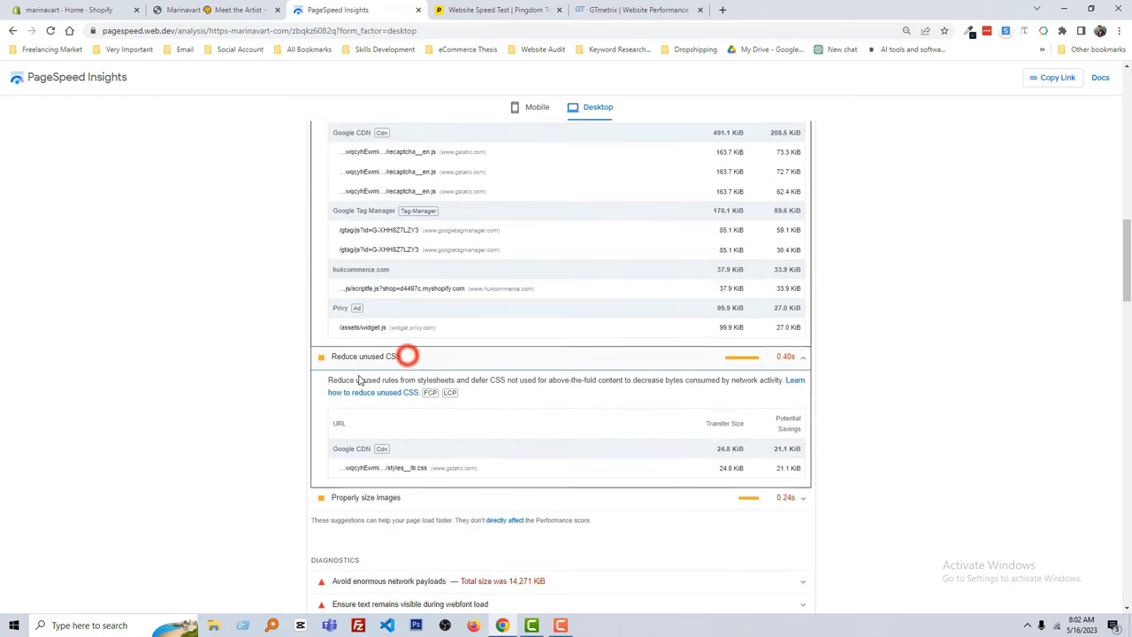
Examine the images listed under Properly size images and look over the diagnostics that follow the opportunities
scroll(433, 416, "down", 1)
left_click(427, 379)
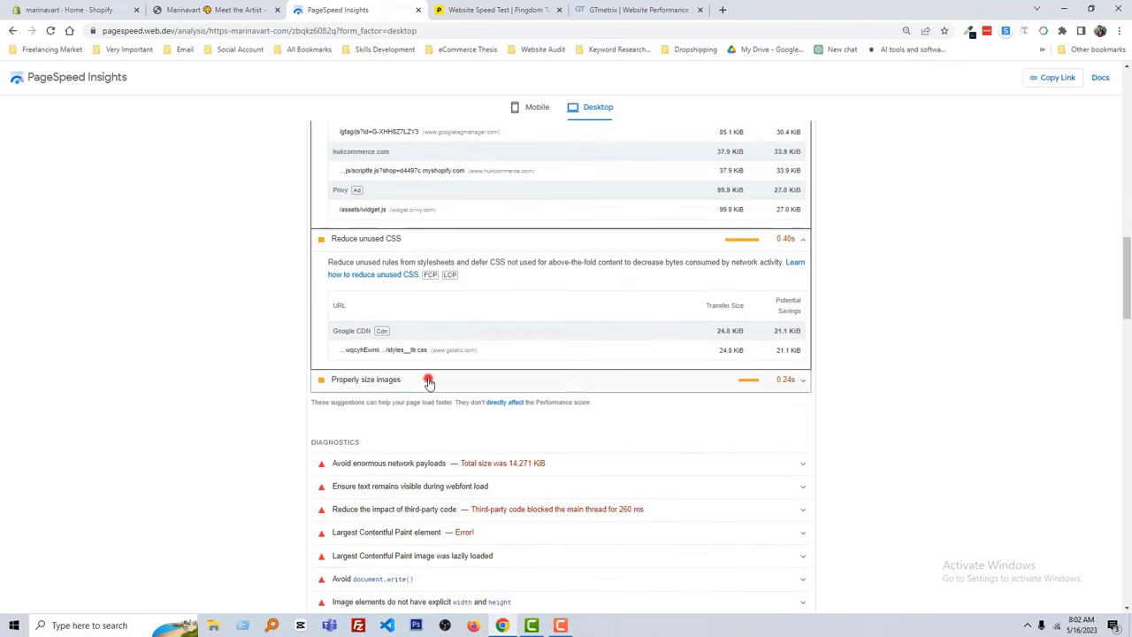
scroll(407, 402, "down", 1)
scroll(385, 424, "down", 10)
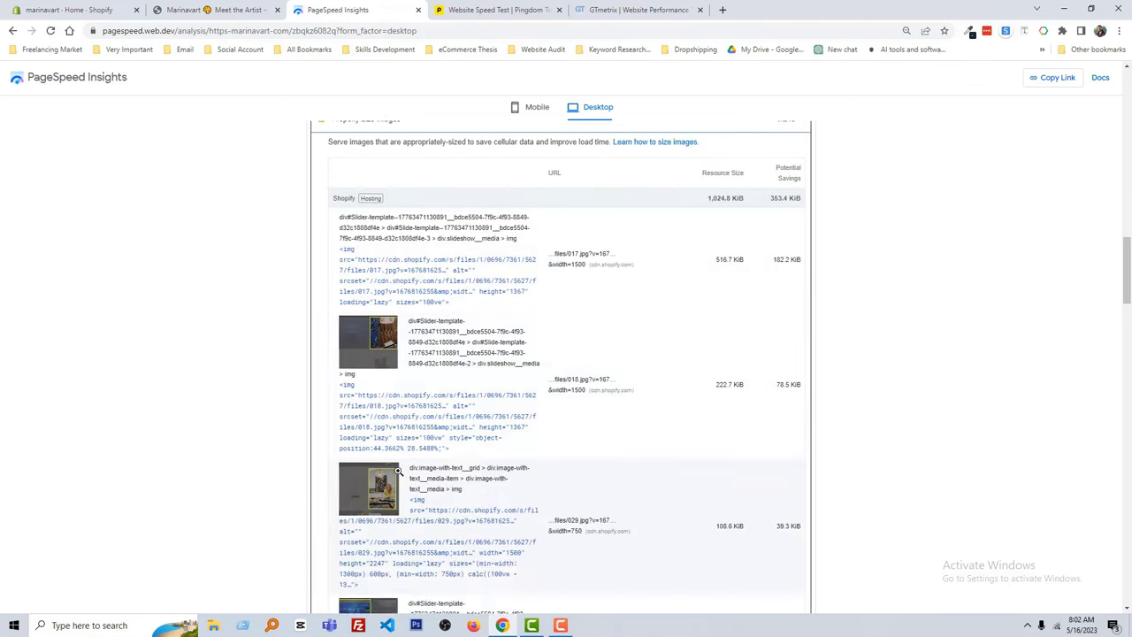
scroll(394, 462, "down", 3)
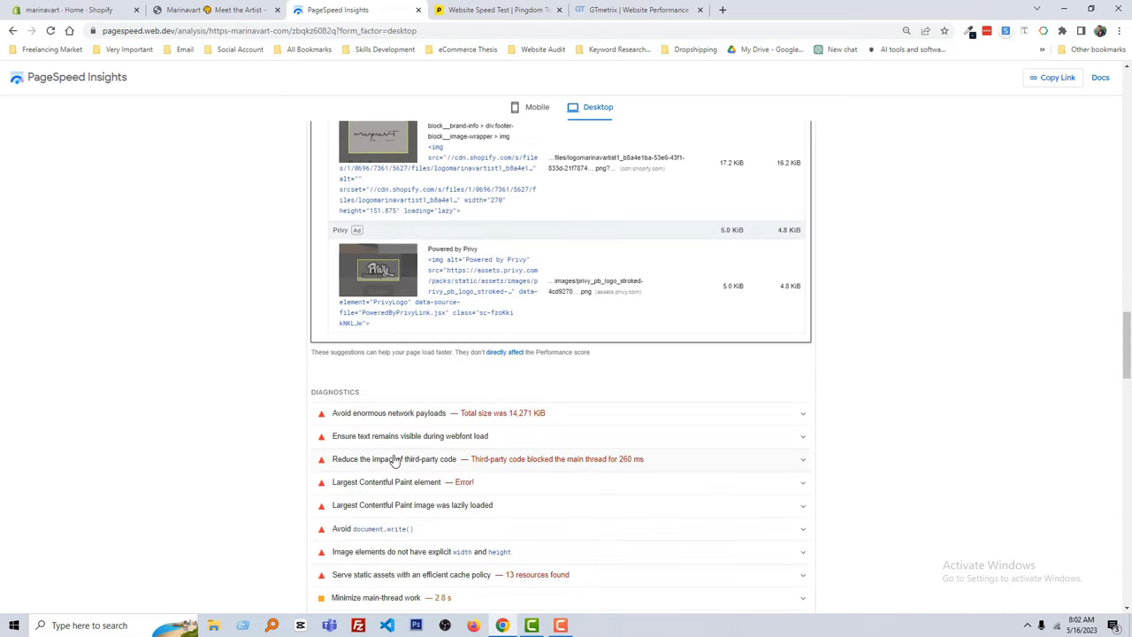
scroll(403, 425, "up", 5)
scroll(403, 420, "up", 15)
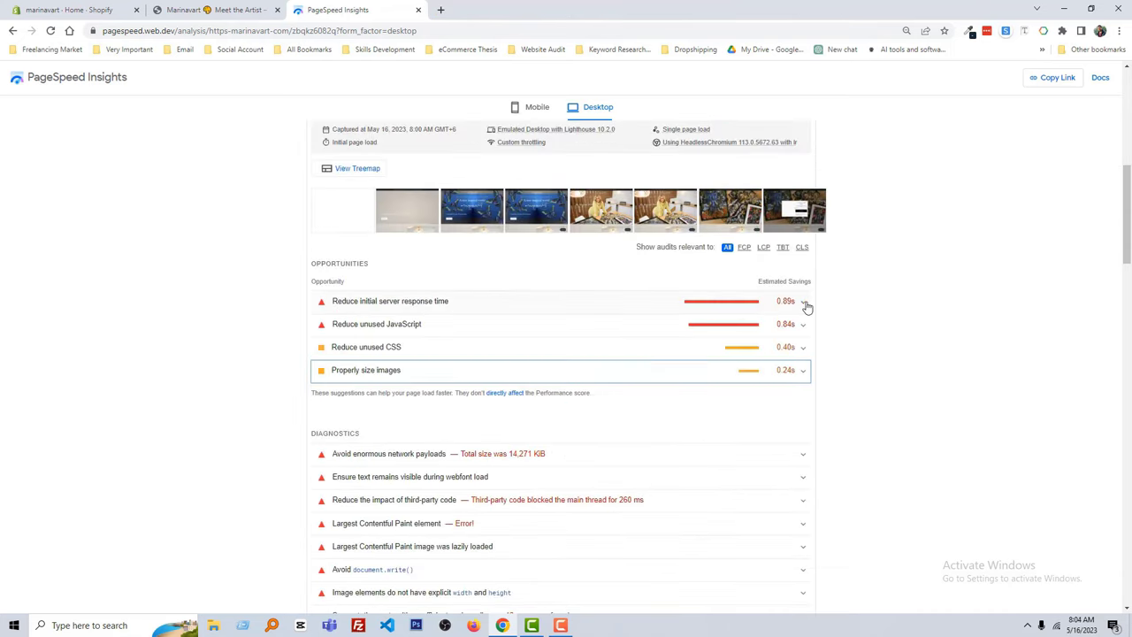
Review the explanation of the Reduce initial server response time opportunity again, and collapse its details
left_click(804, 303)
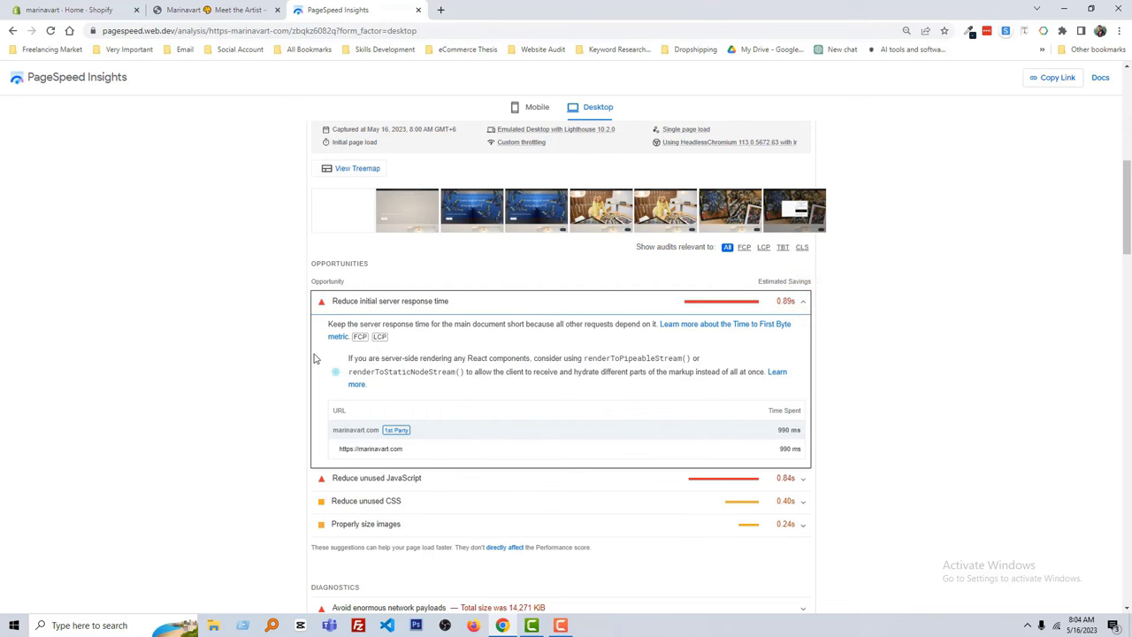
left_click(803, 302)
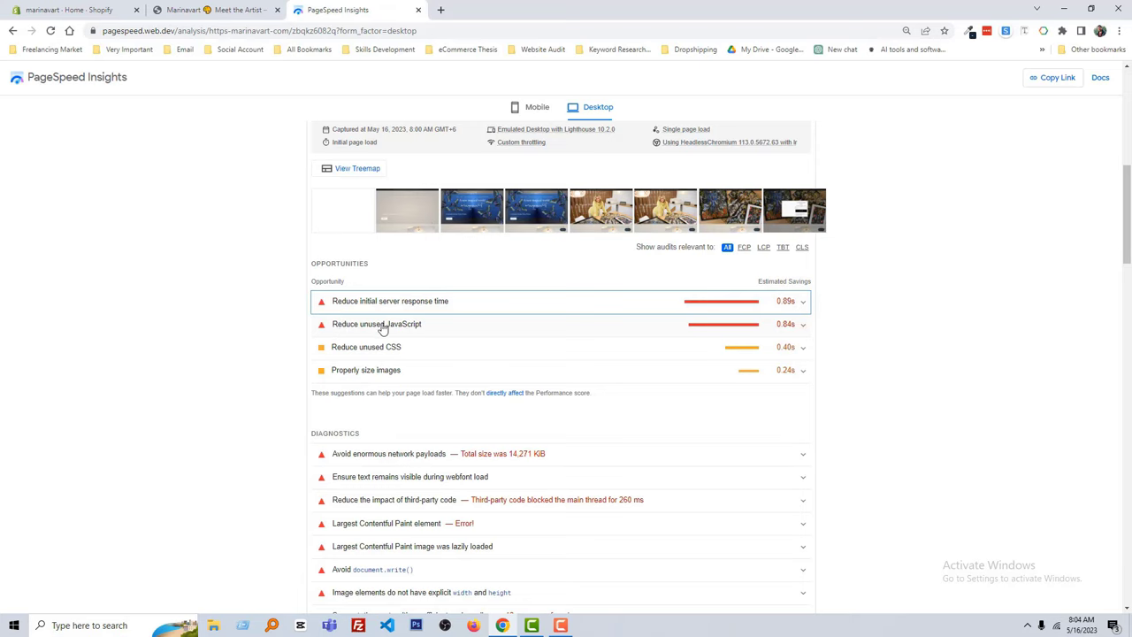
scroll(486, 362, "up", 1)
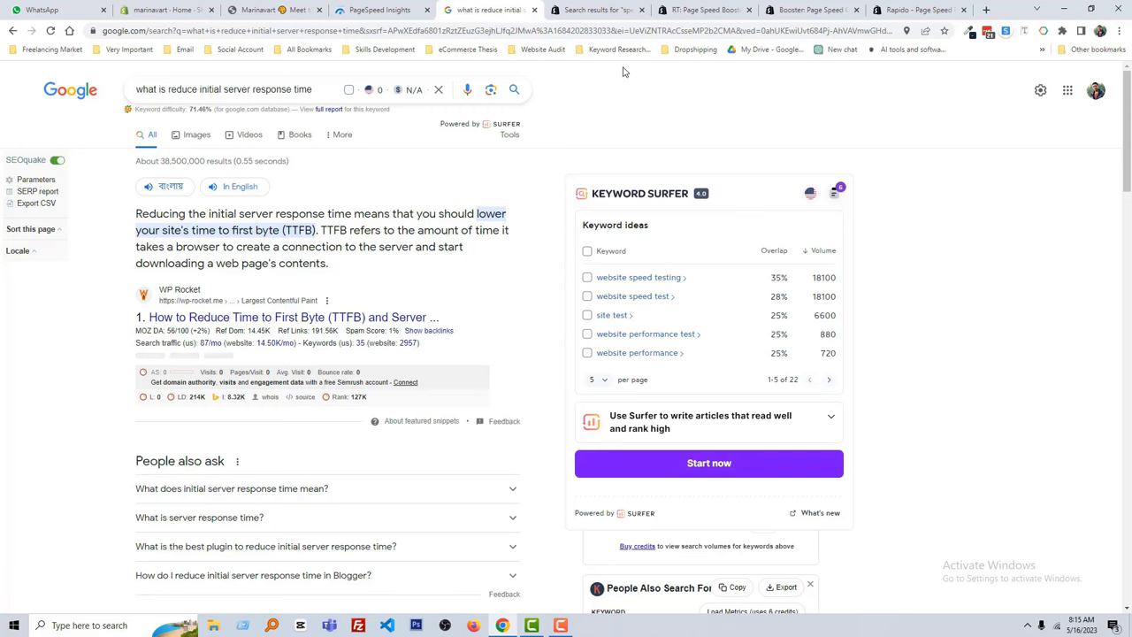
Review the Shopify App Store results for "speed booster" and the listings of RT: Page Speed Booster, Booster: Page Speed Optimizer and Rapido
left_click(601, 10)
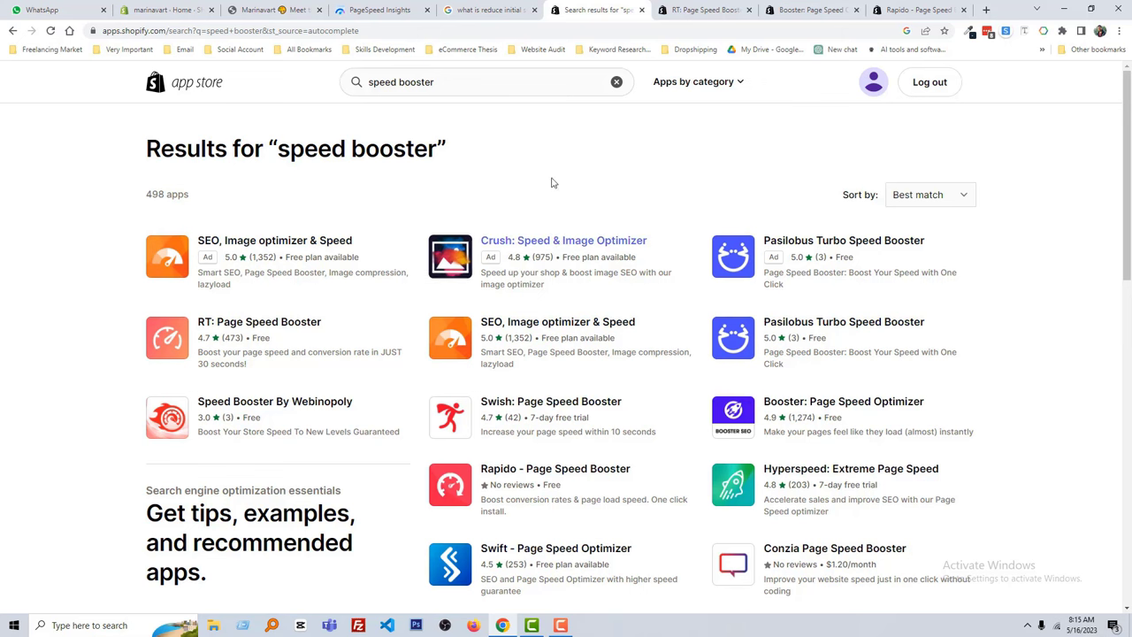
left_click(688, 13)
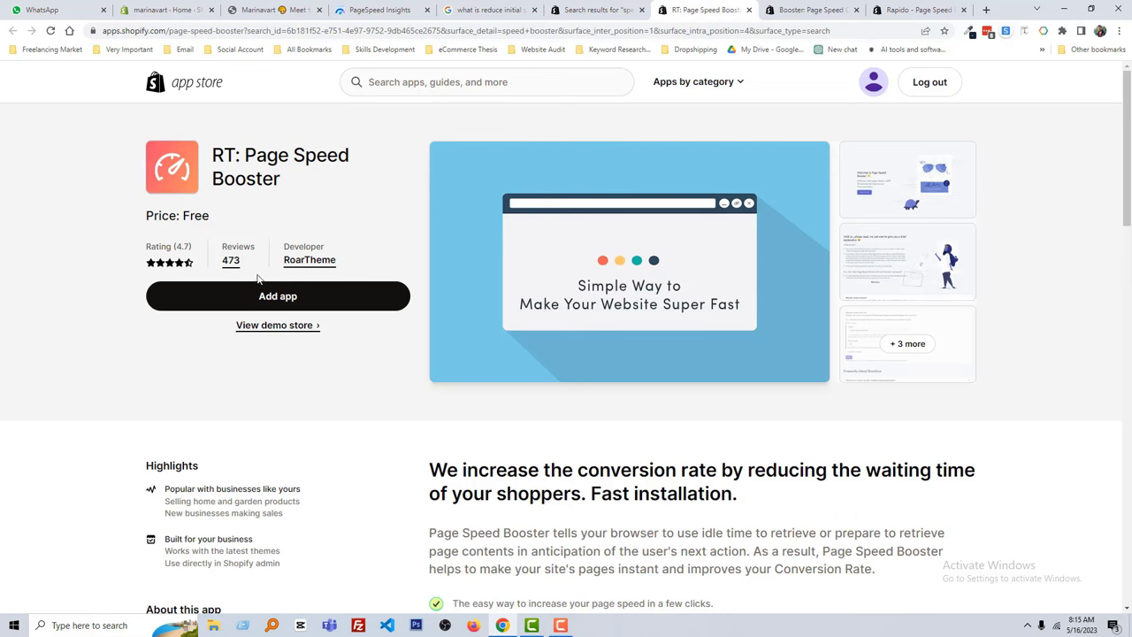
key("ctrl+Tab")
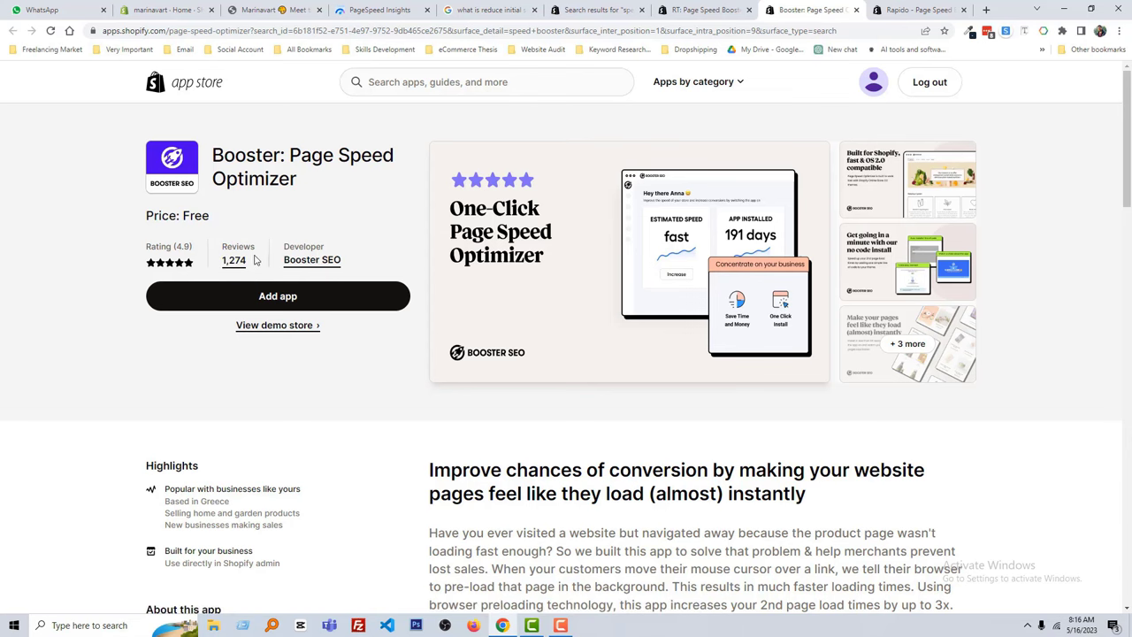
left_click(920, 9)
scroll(434, 266, "up", 10)
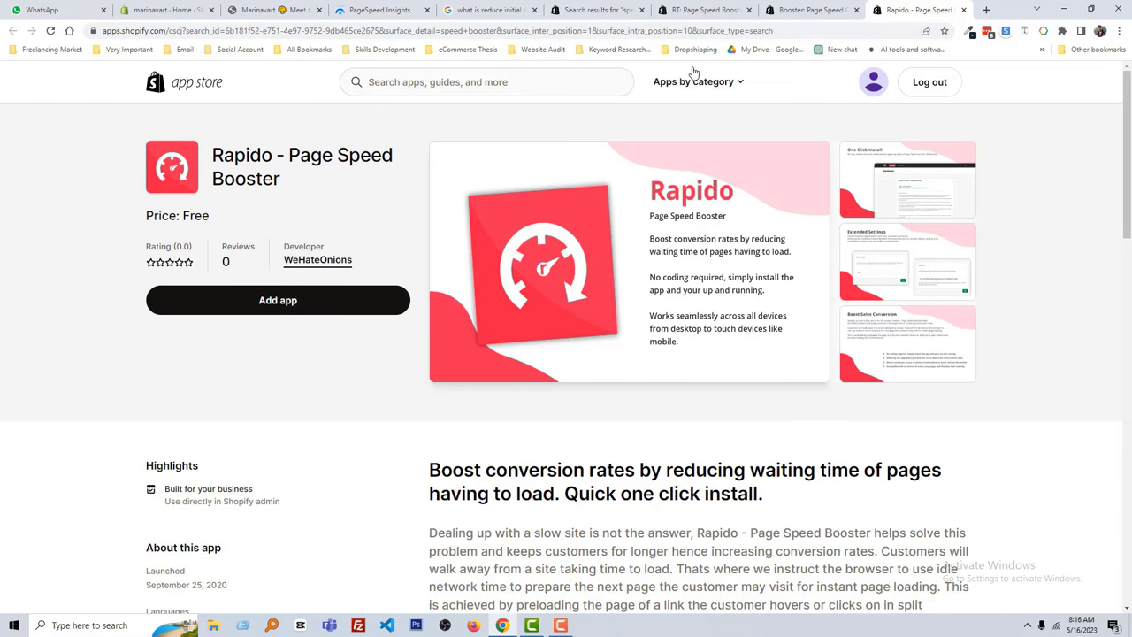
Compare the RT: Page Speed Booster and Booster: Page Speed Optimizer listings, and close the Rapido listing
left_click(705, 12)
left_click(787, 10)
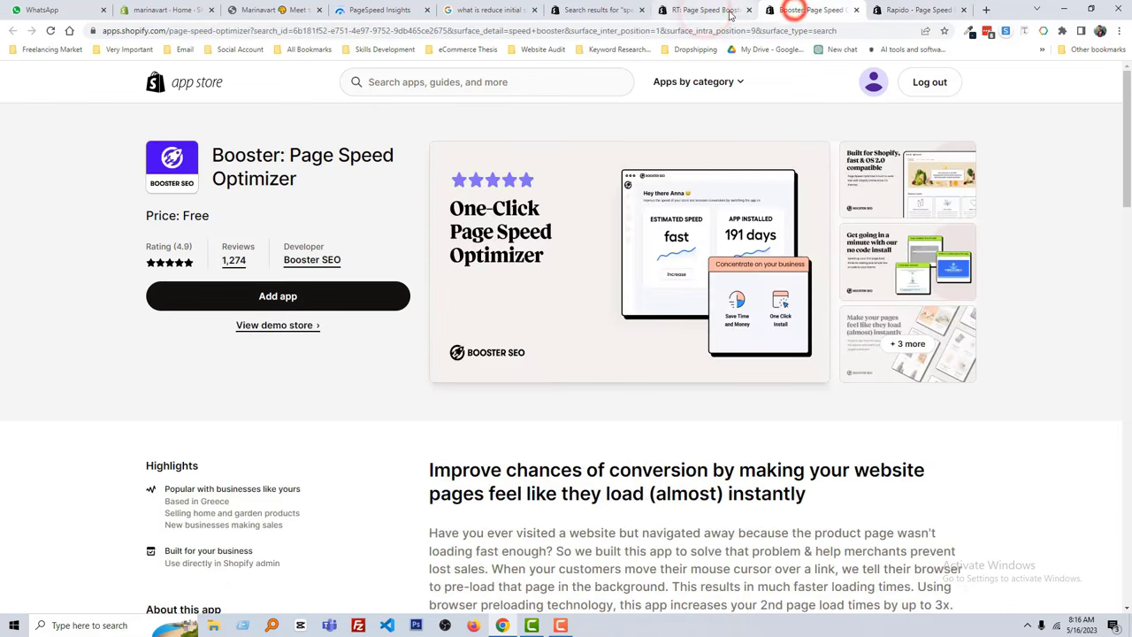
left_click(725, 10)
left_click(794, 9)
left_click(708, 10)
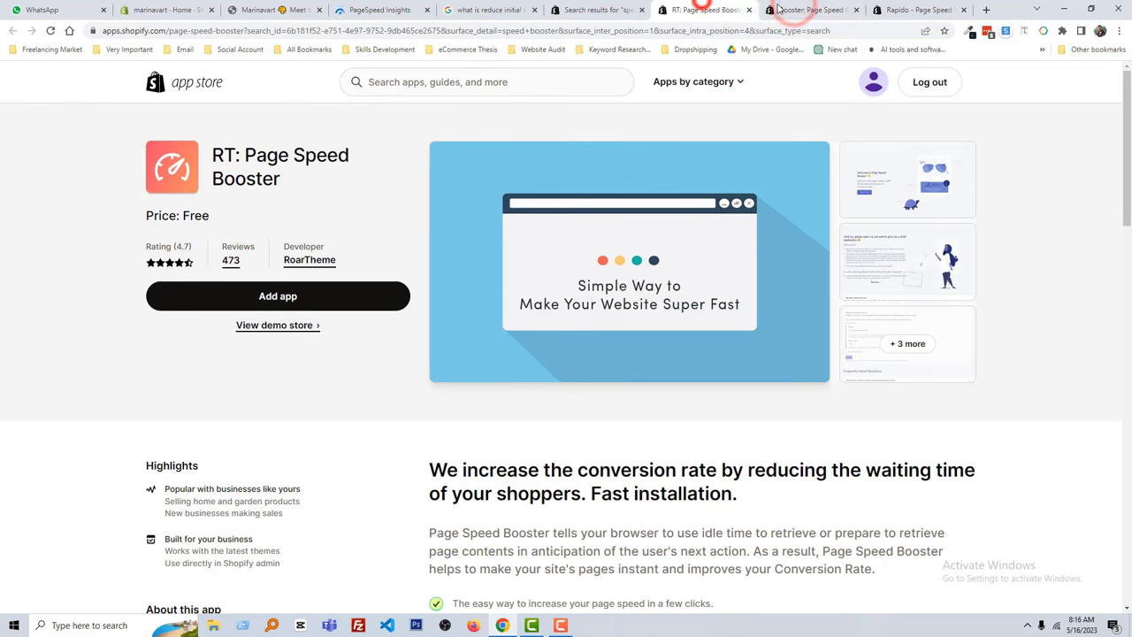
left_click(782, 9)
left_click(911, 9)
left_click(963, 10)
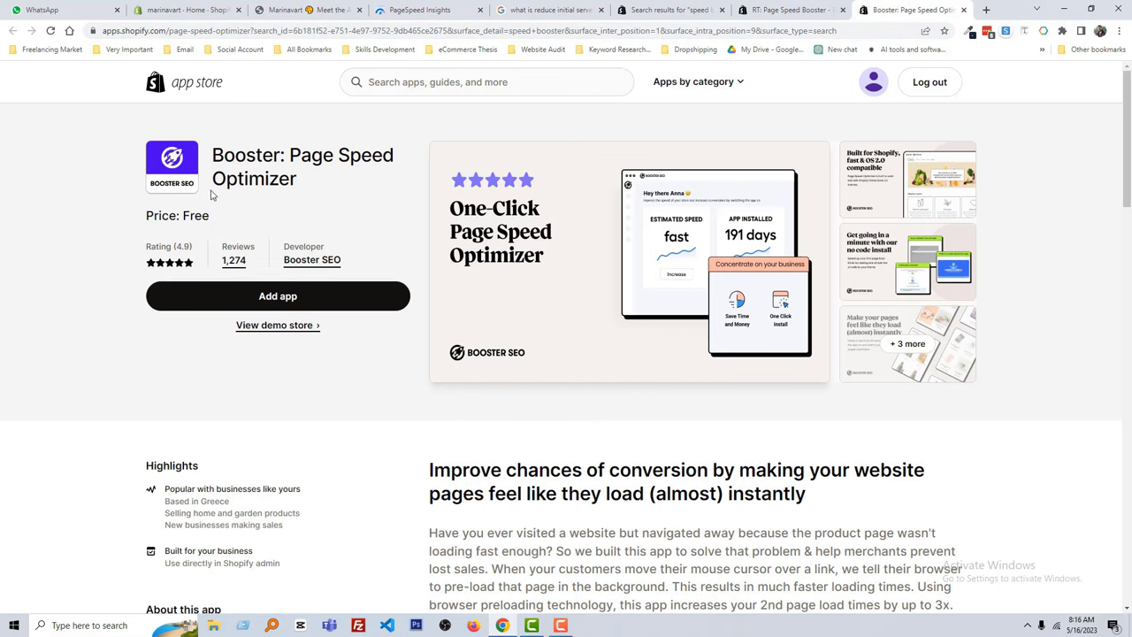
Install Booster: Page Speed Optimizer on the marinavart store, switch its speed improvement on and continue to the preview stage
left_click(317, 299)
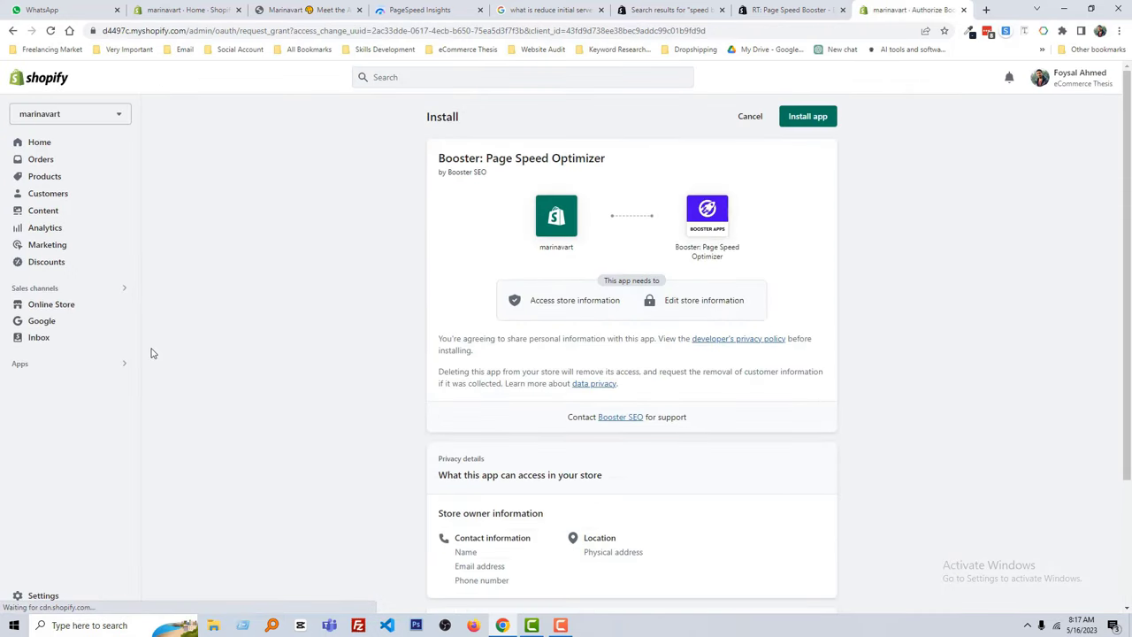
left_click(827, 117)
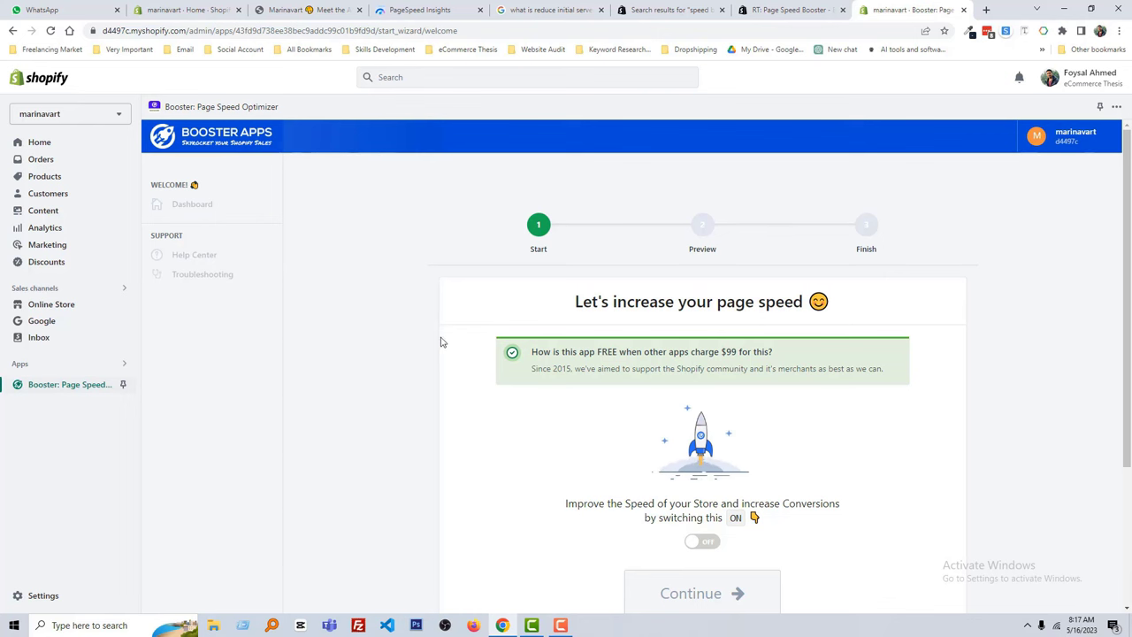
scroll(482, 355, "down", 2)
scroll(482, 356, "down", 1)
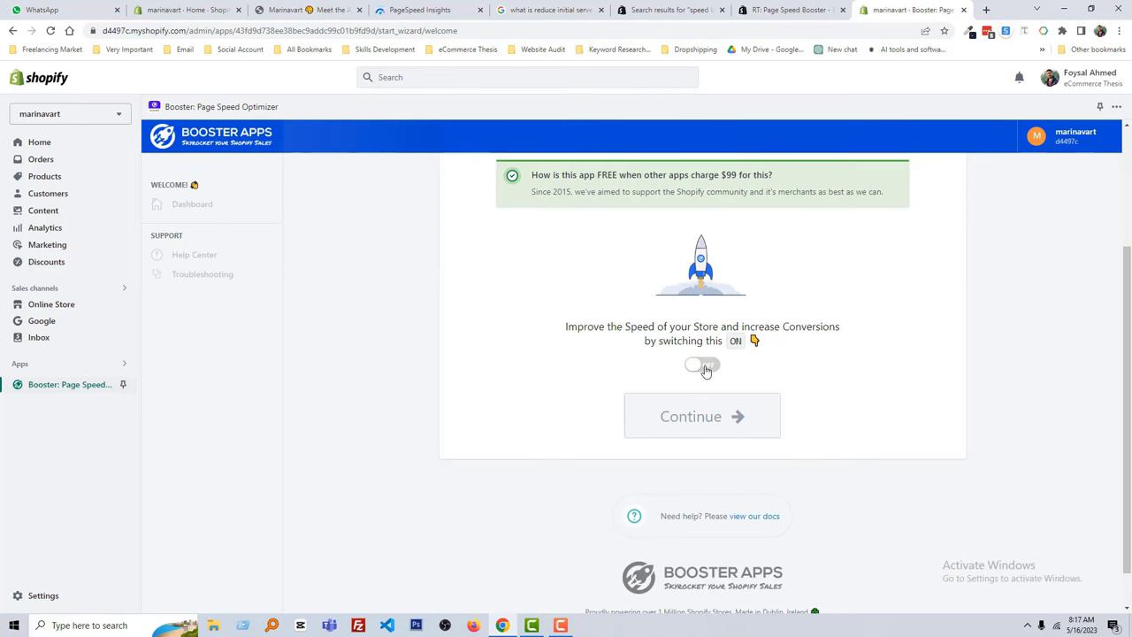
left_click(704, 367)
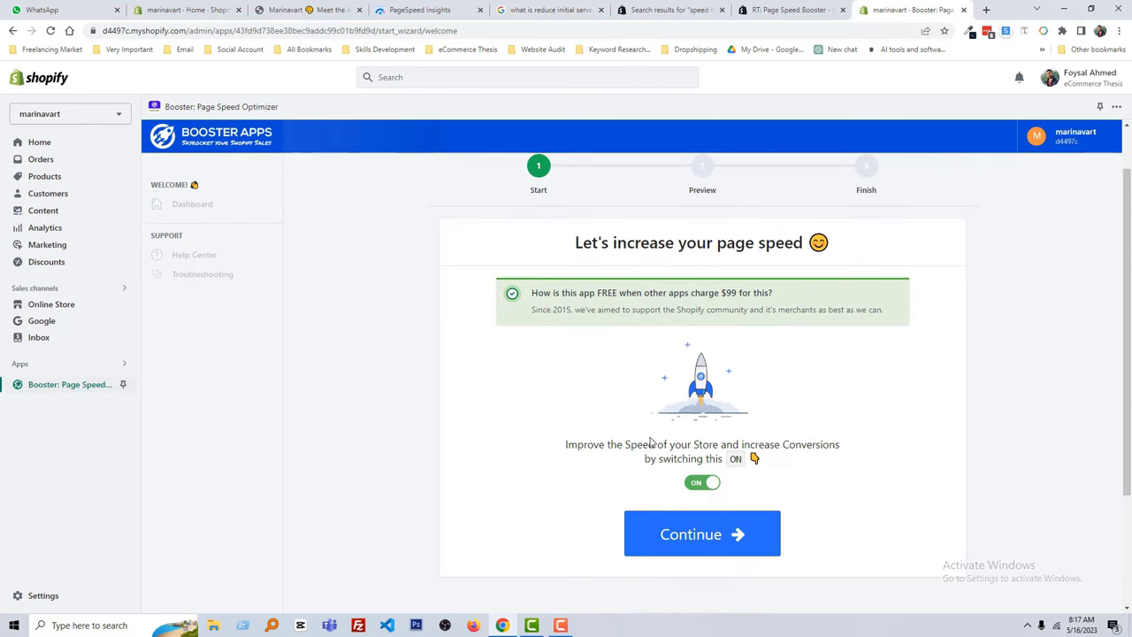
left_click(685, 535)
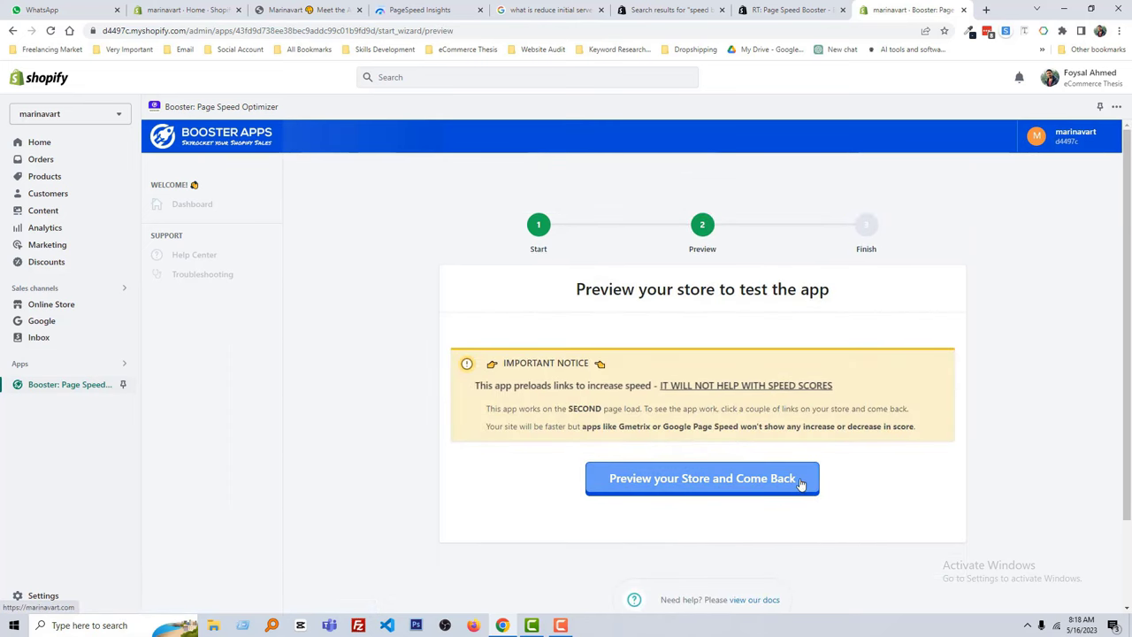
Preview the store, finish the Booster setup by answering "Yes - Looks good!", and open the app's dashboard
left_click(801, 480)
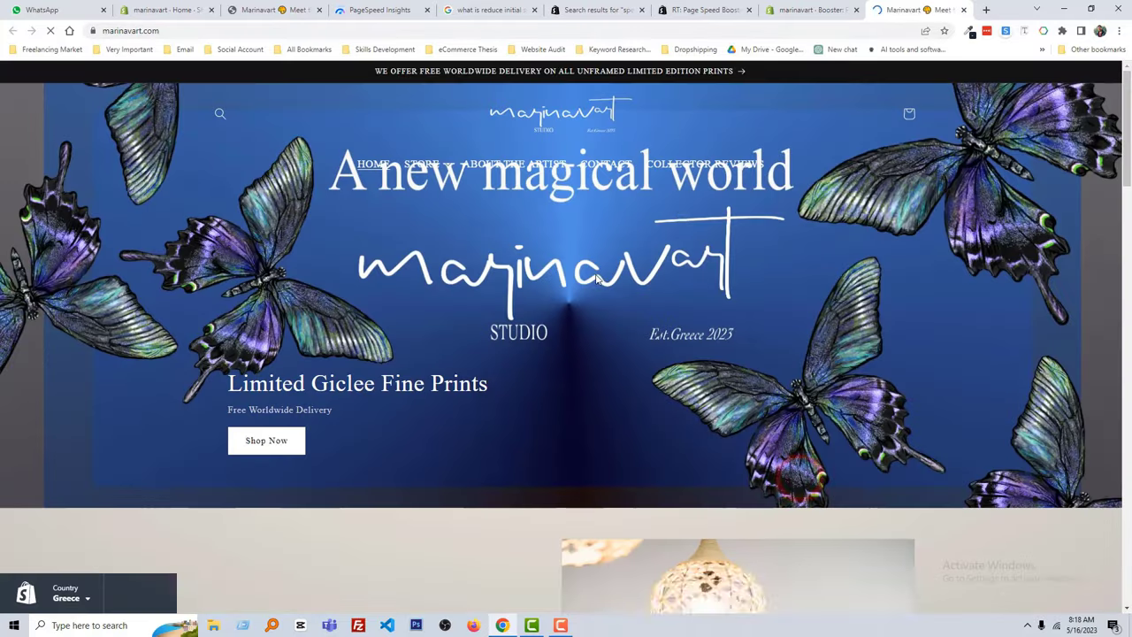
left_click(804, 9)
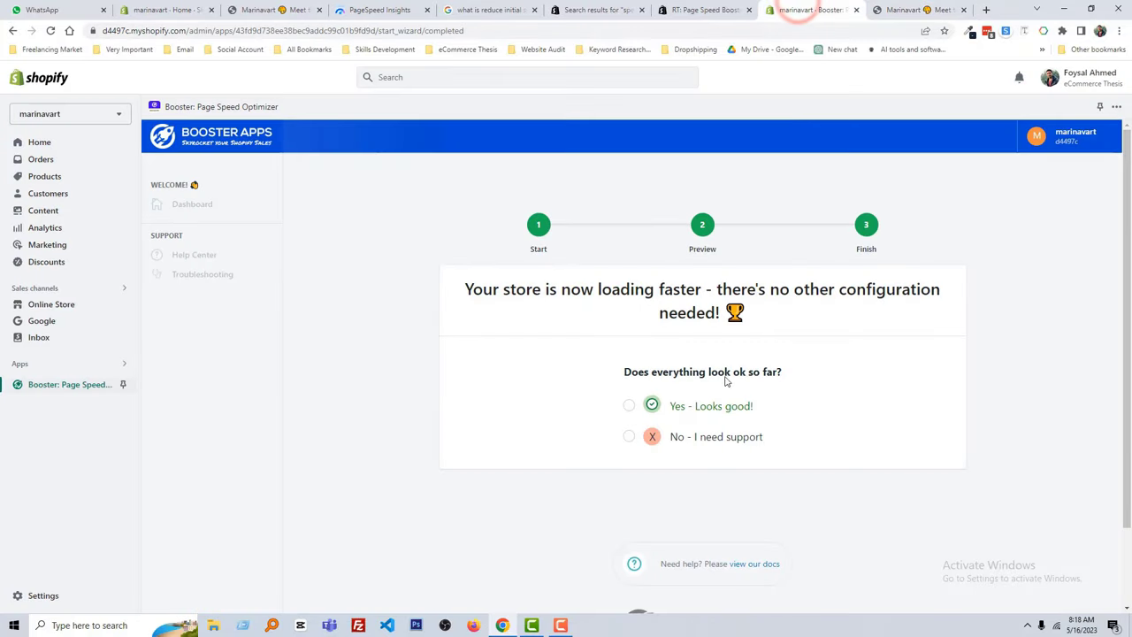
left_click(629, 409)
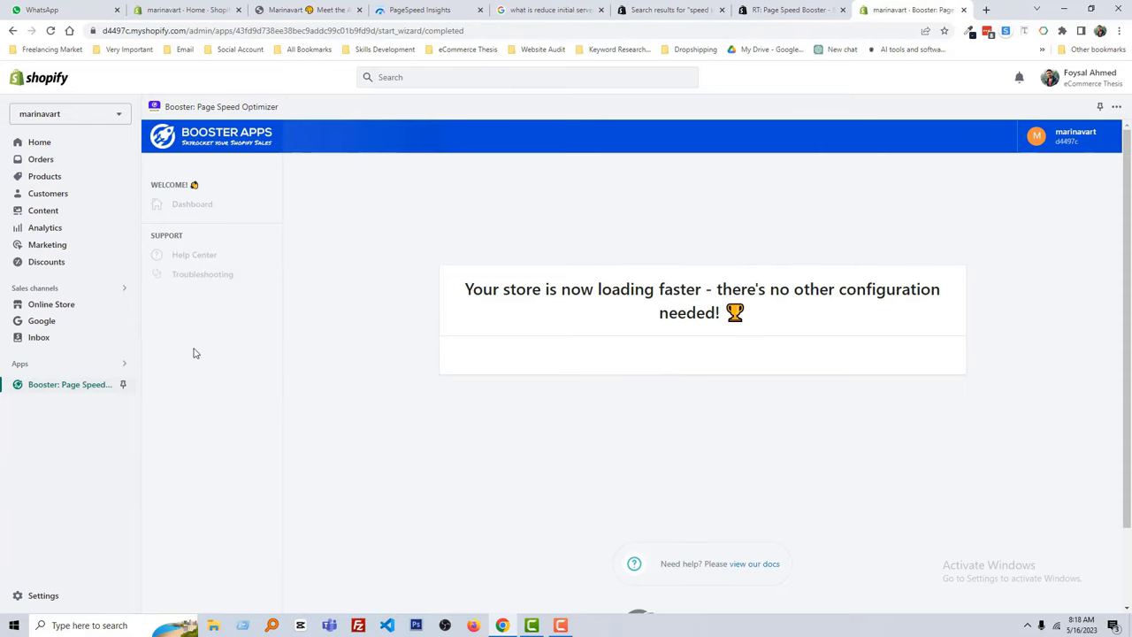
left_click(192, 206)
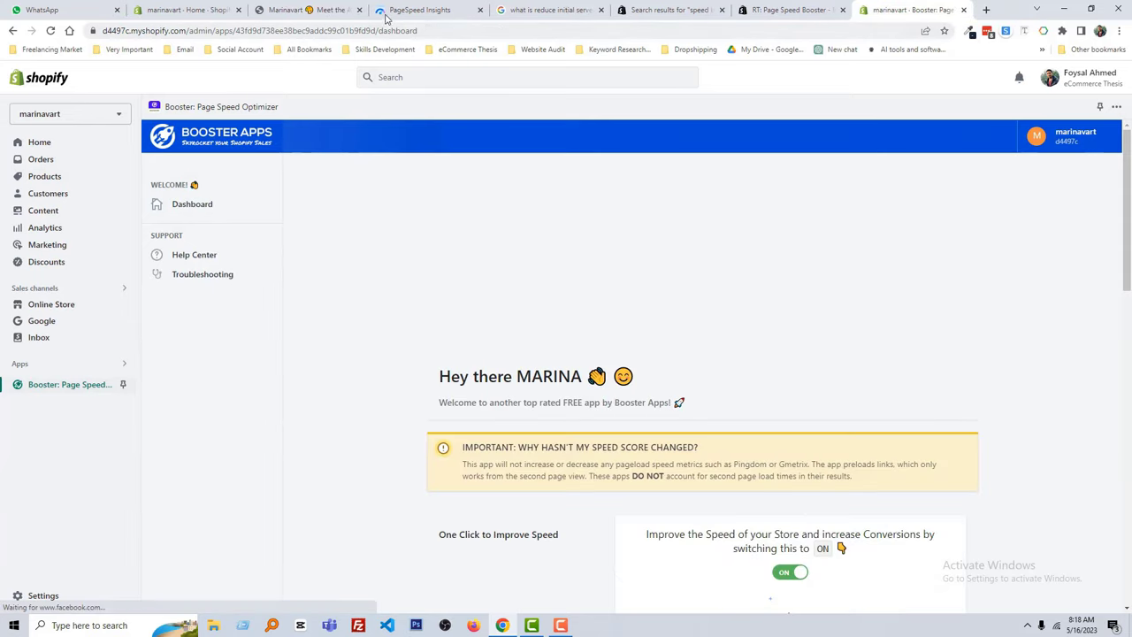
Copy the storefront's URL and revisit the performance score in the existing PageSpeed Insights desktop report
left_click(310, 10)
left_click(192, 29)
key("ctrl+c")
left_click(431, 10)
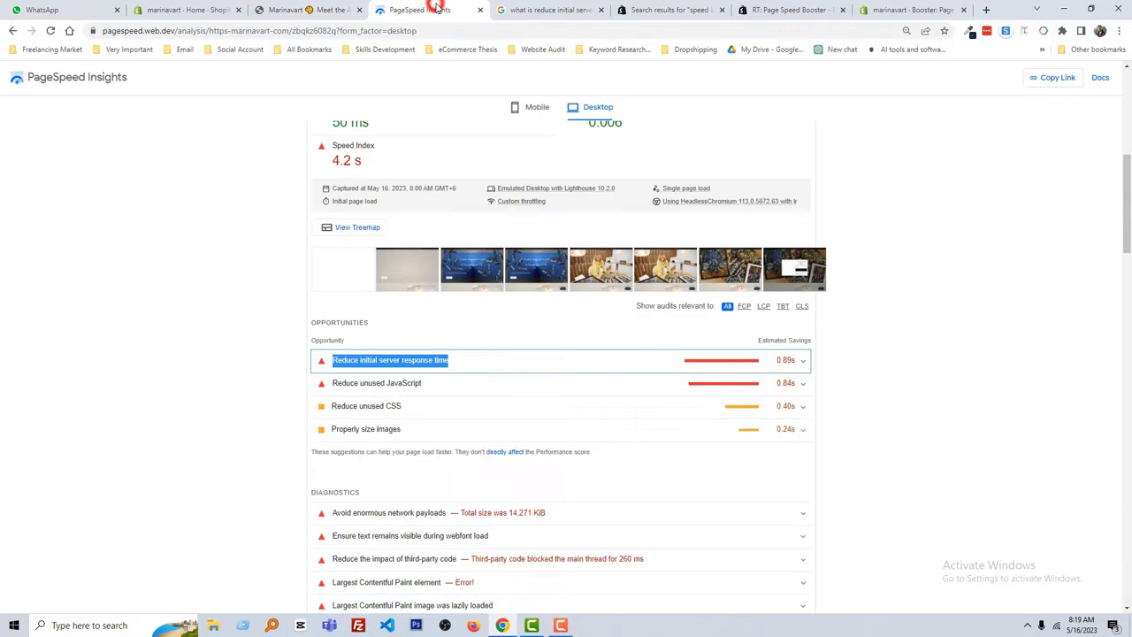
scroll(278, 267, "up", 4)
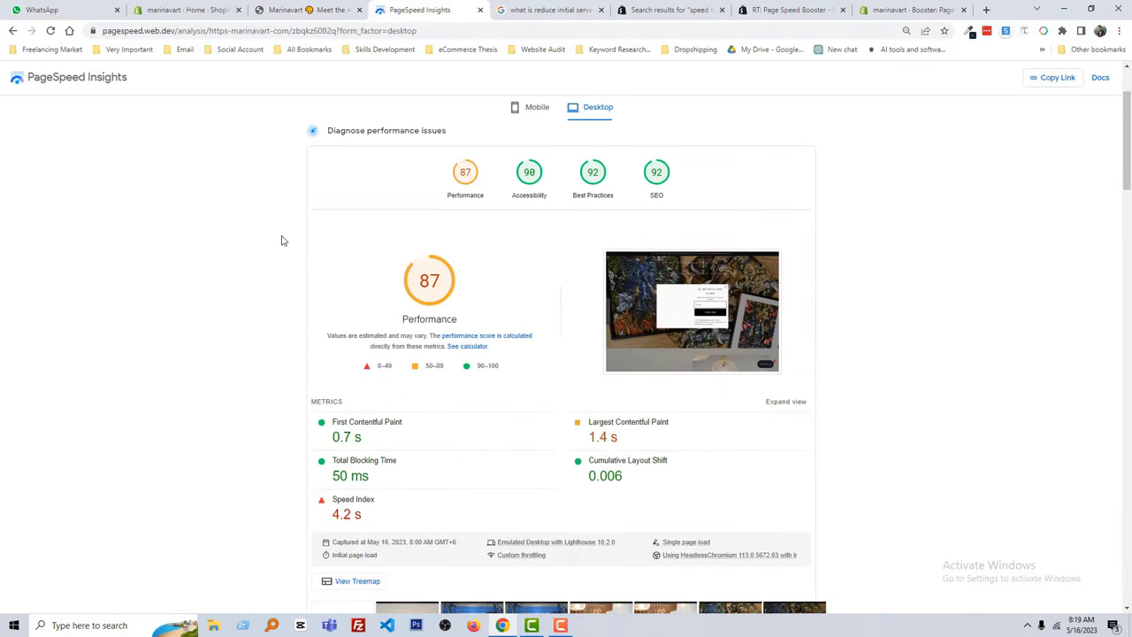
right_click(511, 628)
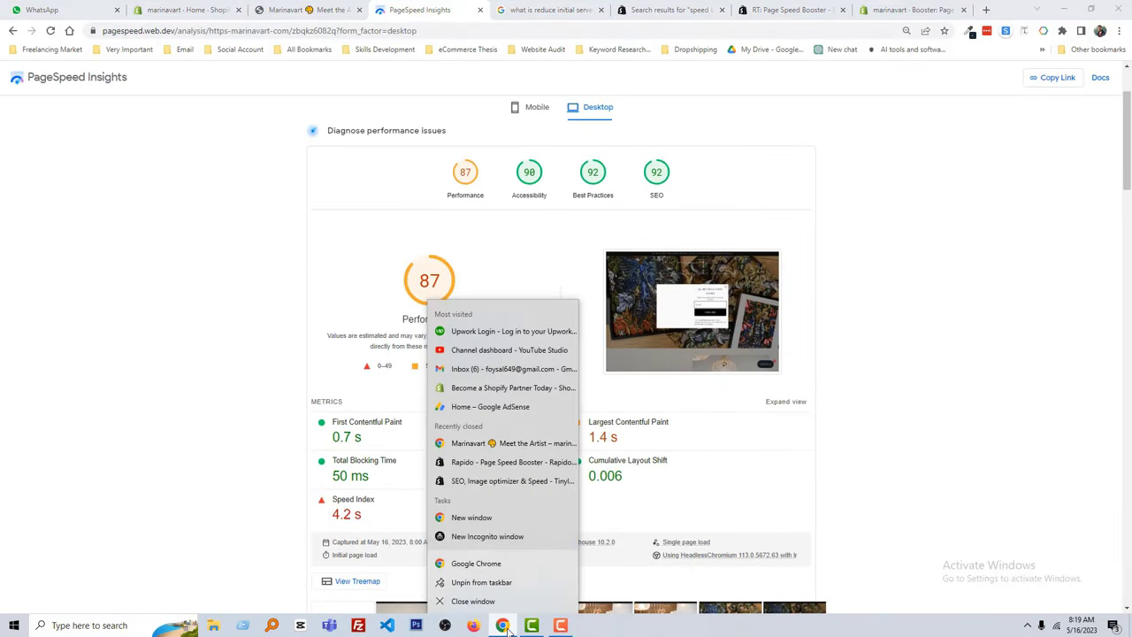
left_click(517, 537)
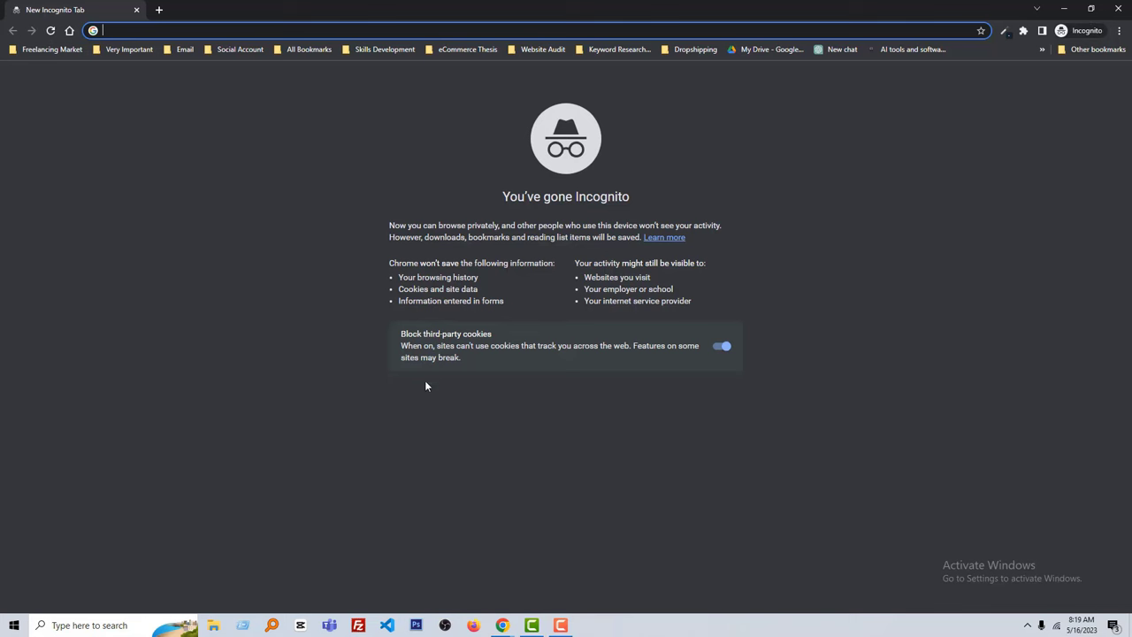
left_click(538, 49)
left_click(552, 67)
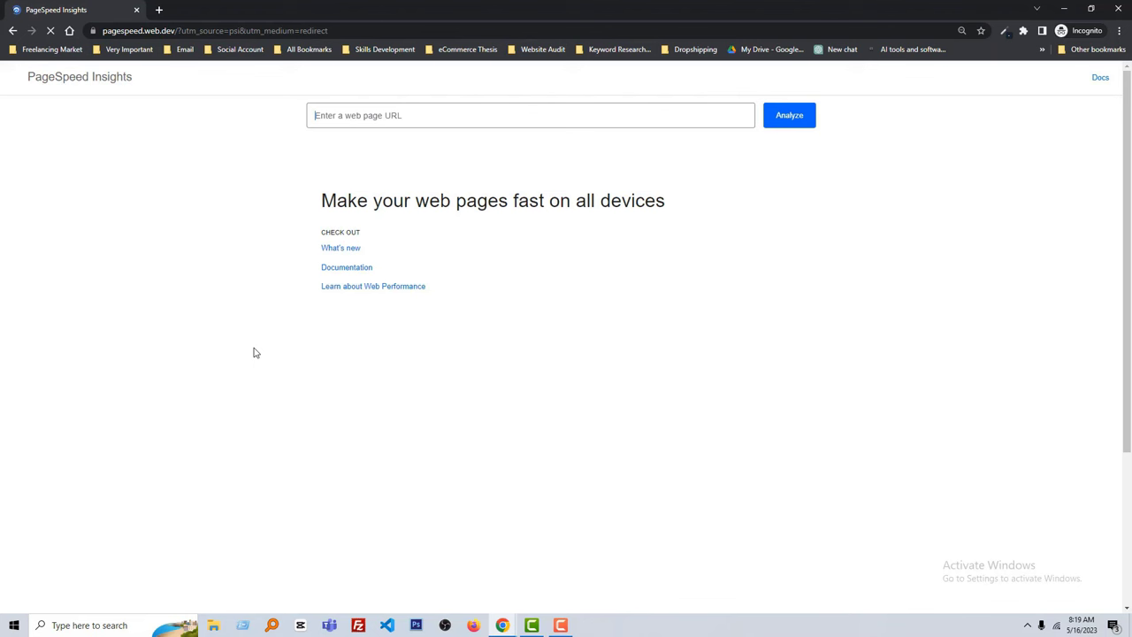
left_click(717, 123)
key("ctrl+v")
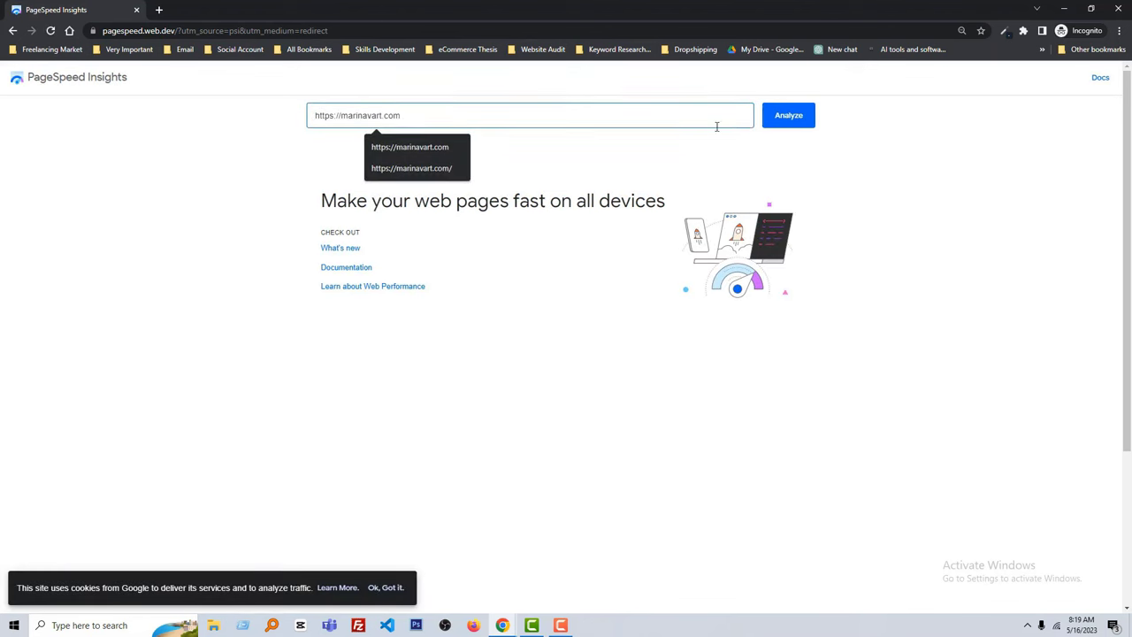
left_click(784, 122)
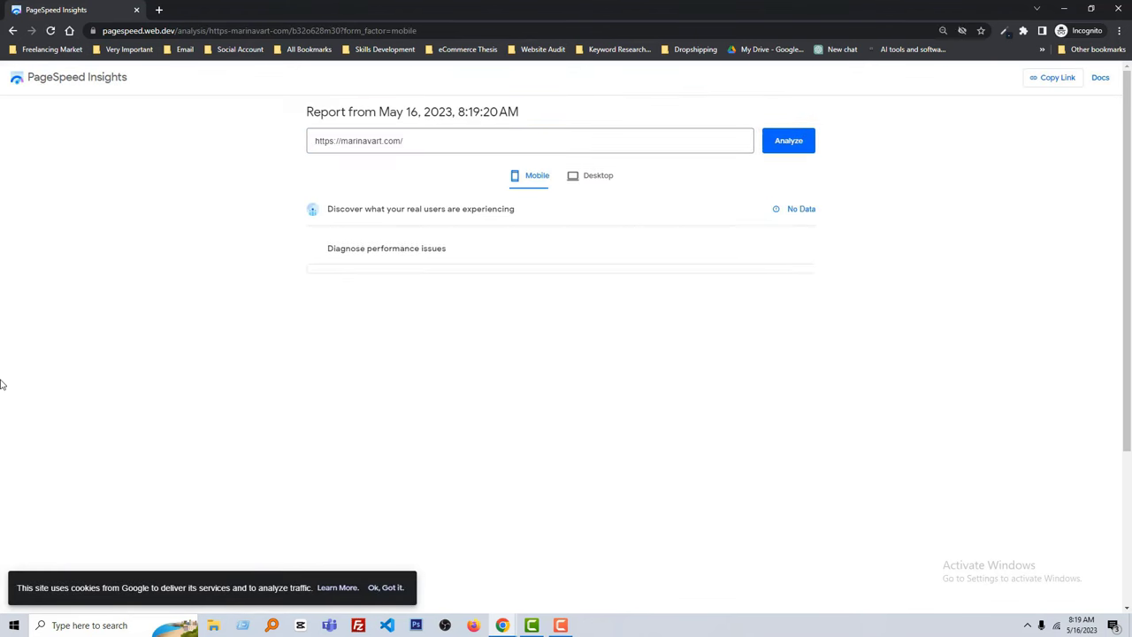
Review the mobile and desktop performance scores and metrics in the new incognito PageSpeed report
scroll(129, 467, "down", 2)
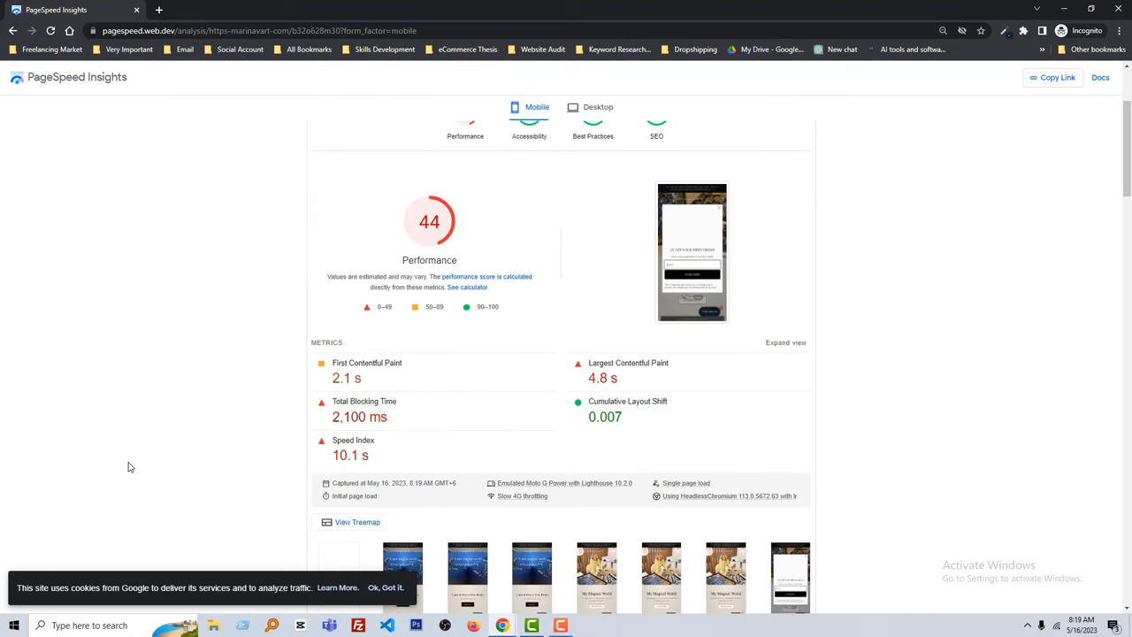
scroll(439, 460, "up", 2)
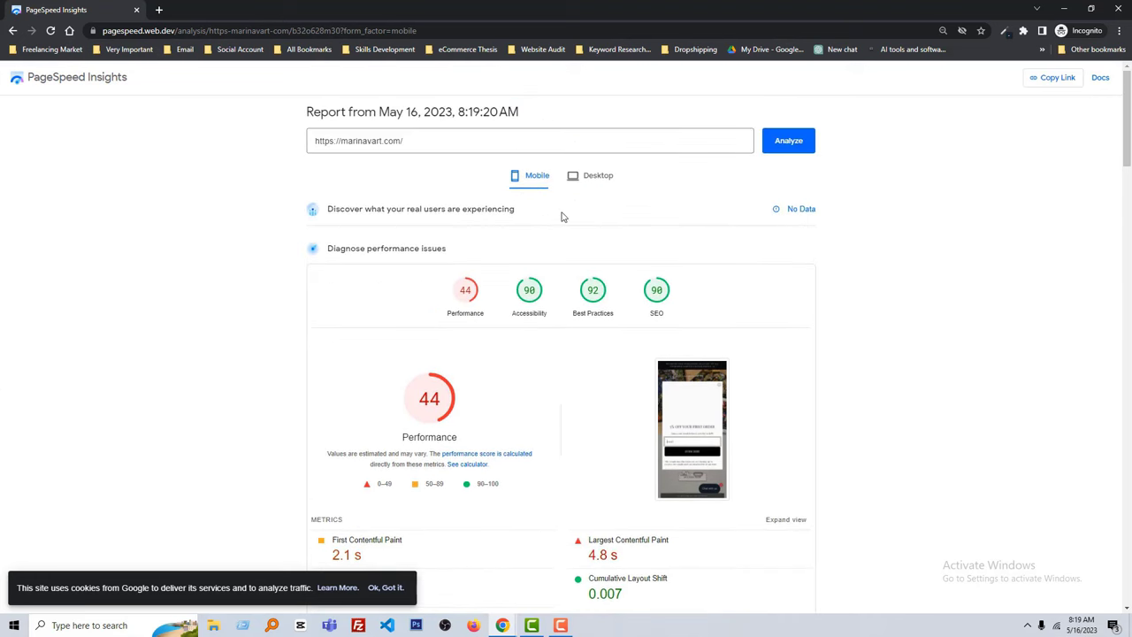
left_click(588, 176)
scroll(411, 373, "down", 1)
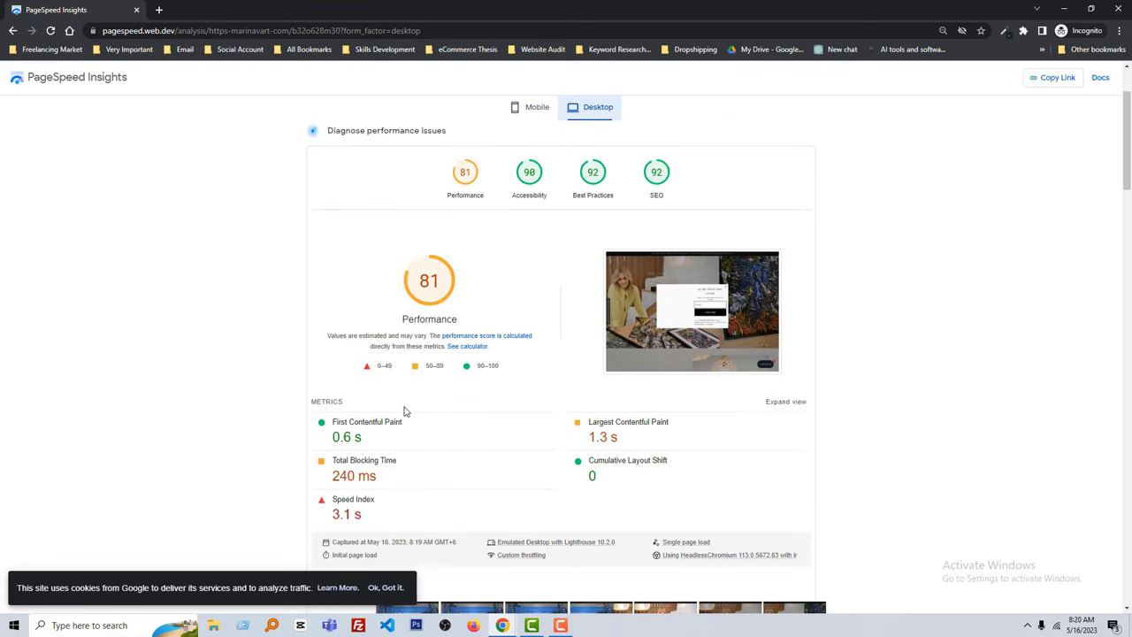
scroll(547, 327, "up", 1)
scroll(551, 334, "down", 2)
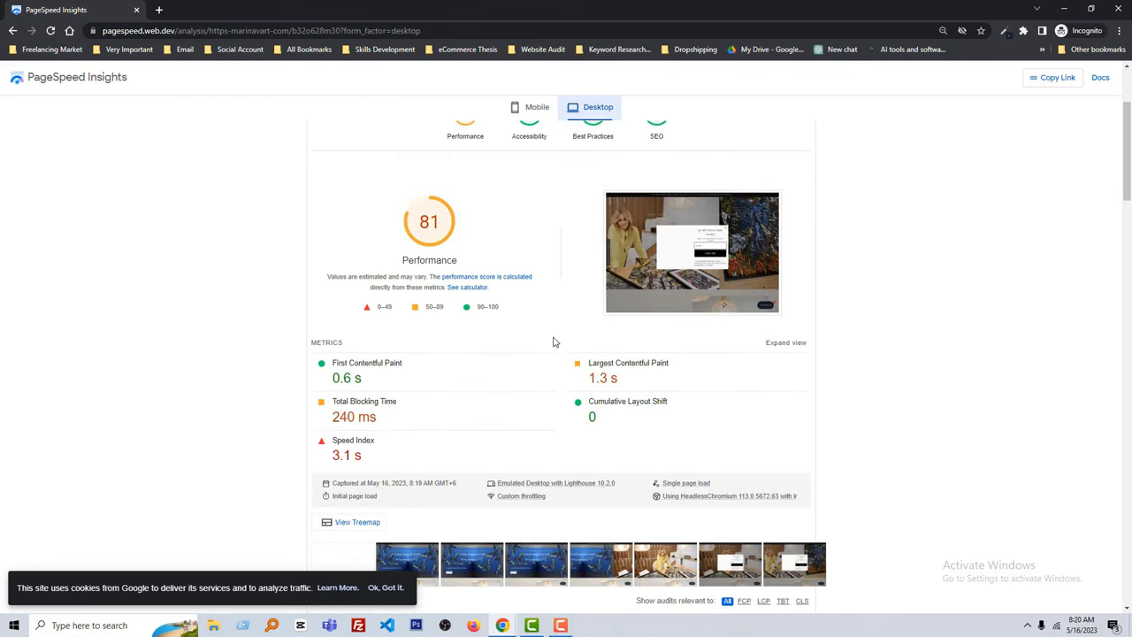
Compare the mobile performance score and metrics of the incognito report with those of the earlier PageSpeed report
key("alt+Tab")
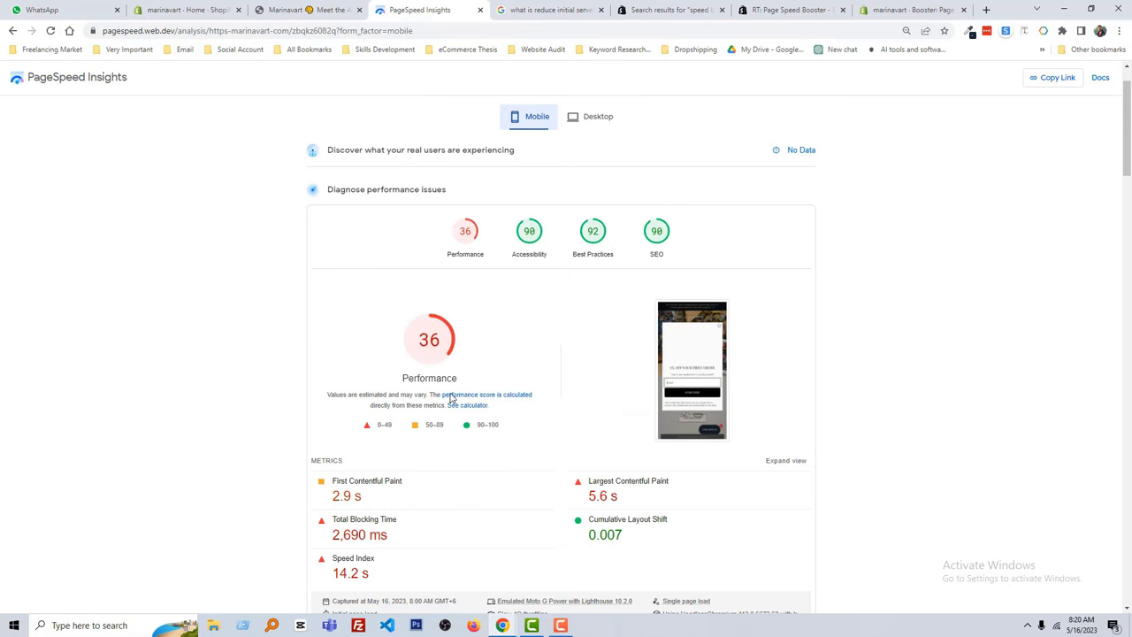
mouse_move(502, 625)
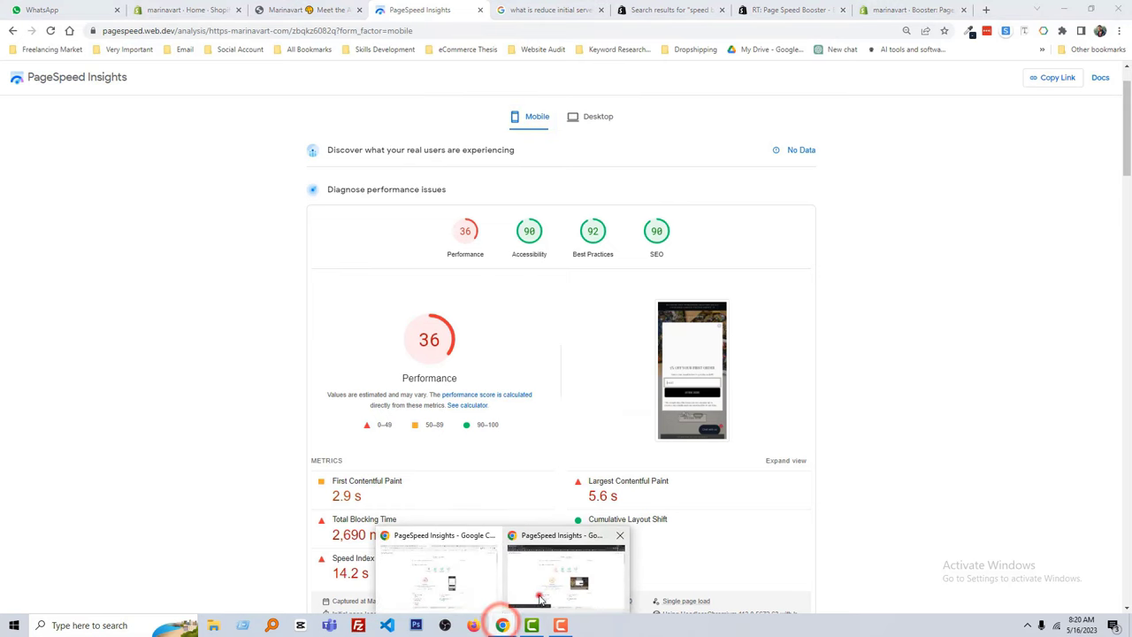
left_click(538, 591)
left_click(522, 115)
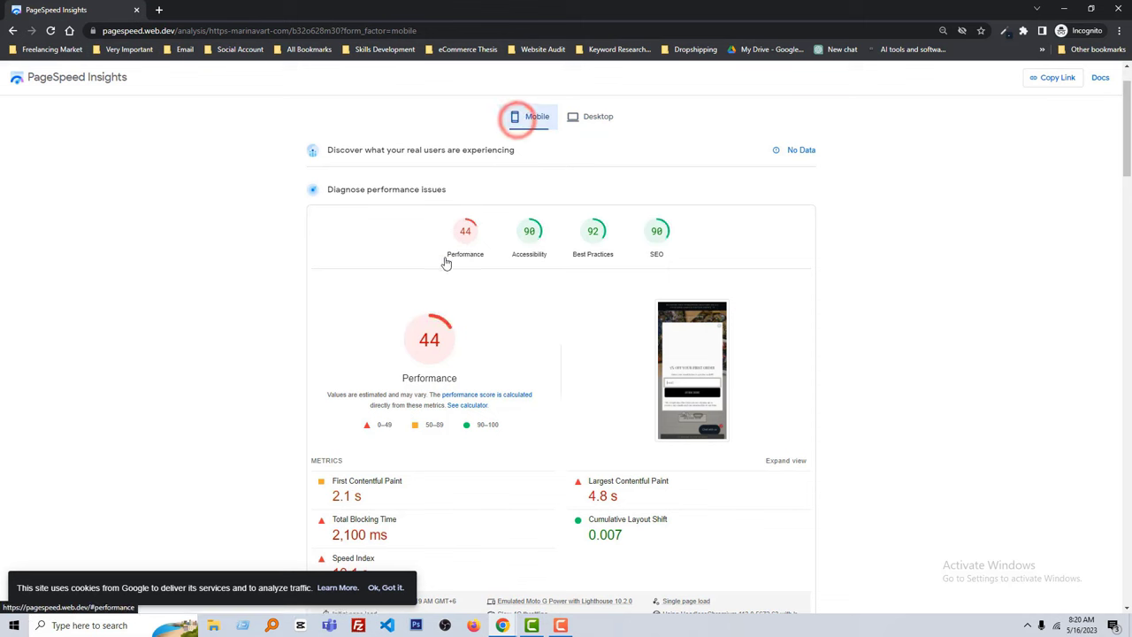
scroll(442, 383, "down", 2)
scroll(443, 380, "up", 3)
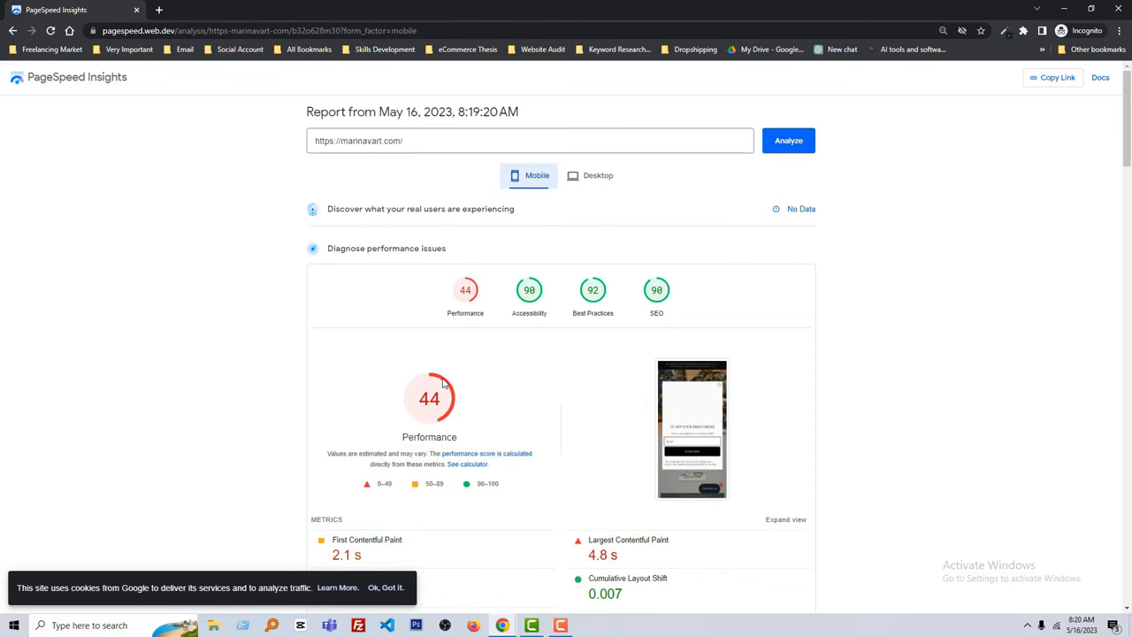
mouse_move(504, 626)
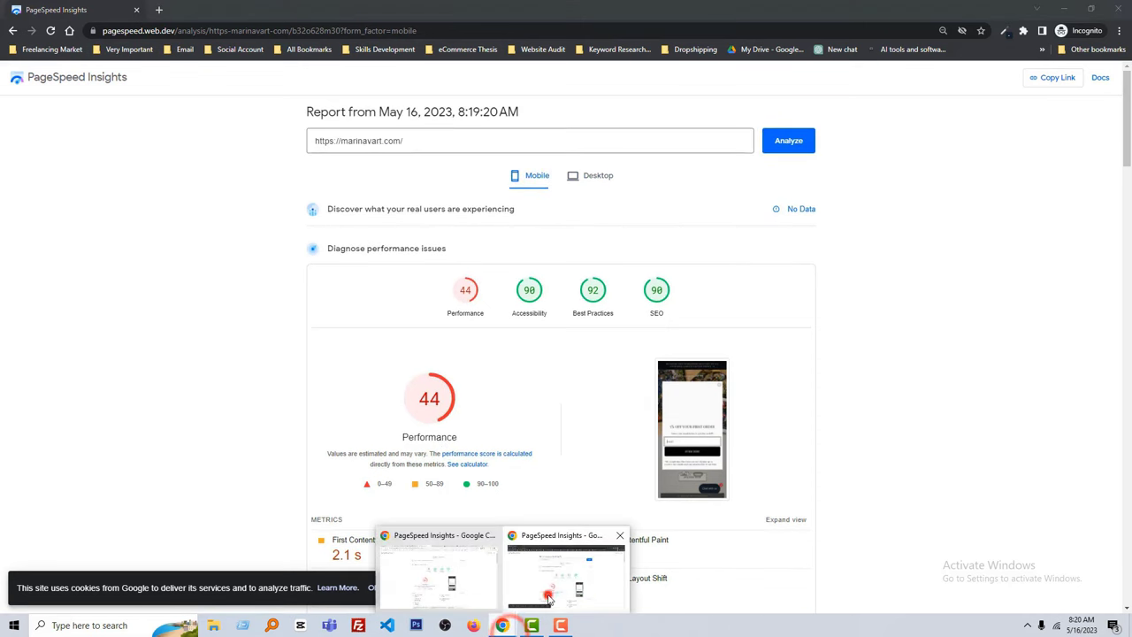
left_click(543, 592)
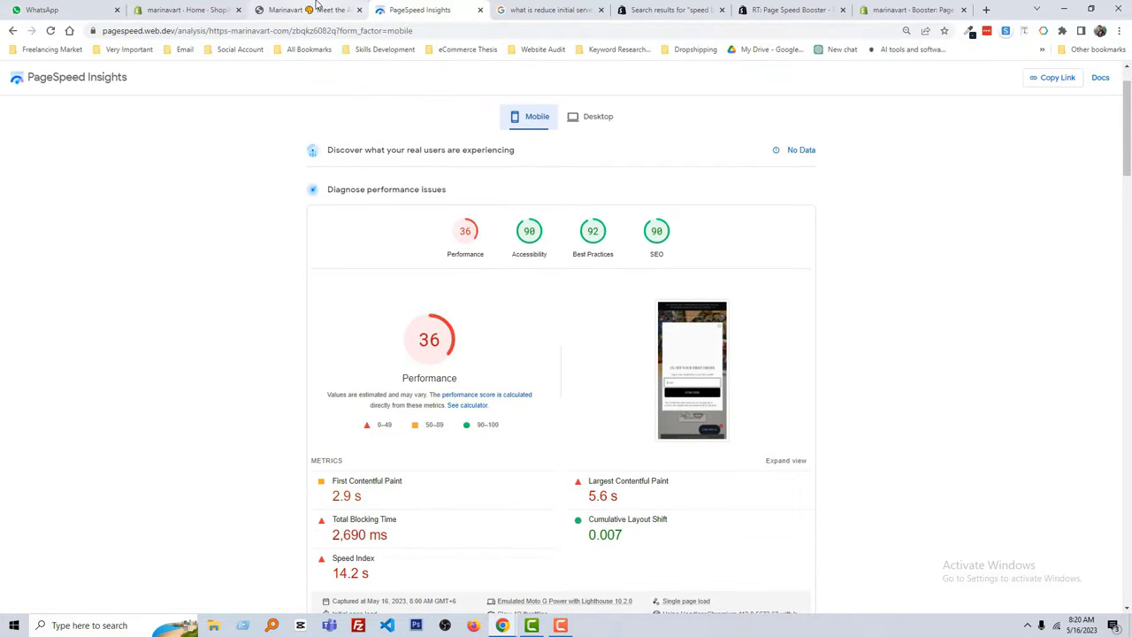
Look through the marinavart storefront's home page down to the footer, check the store admin briefly, and reload the storefront
left_click(309, 10)
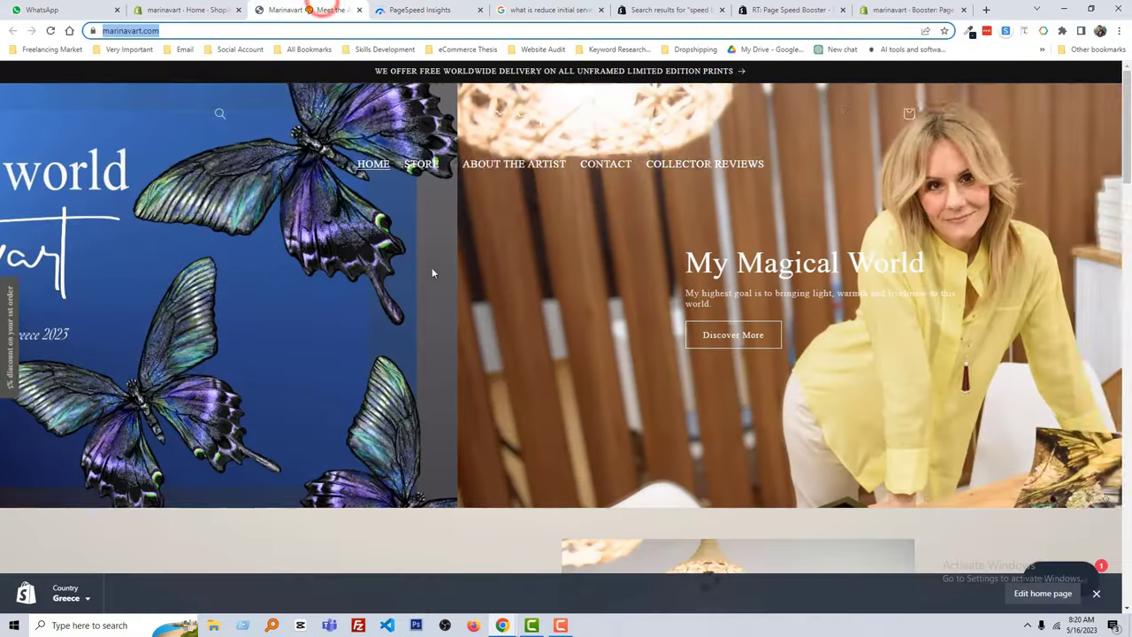
scroll(471, 305, "down", 5)
scroll(474, 308, "down", 10)
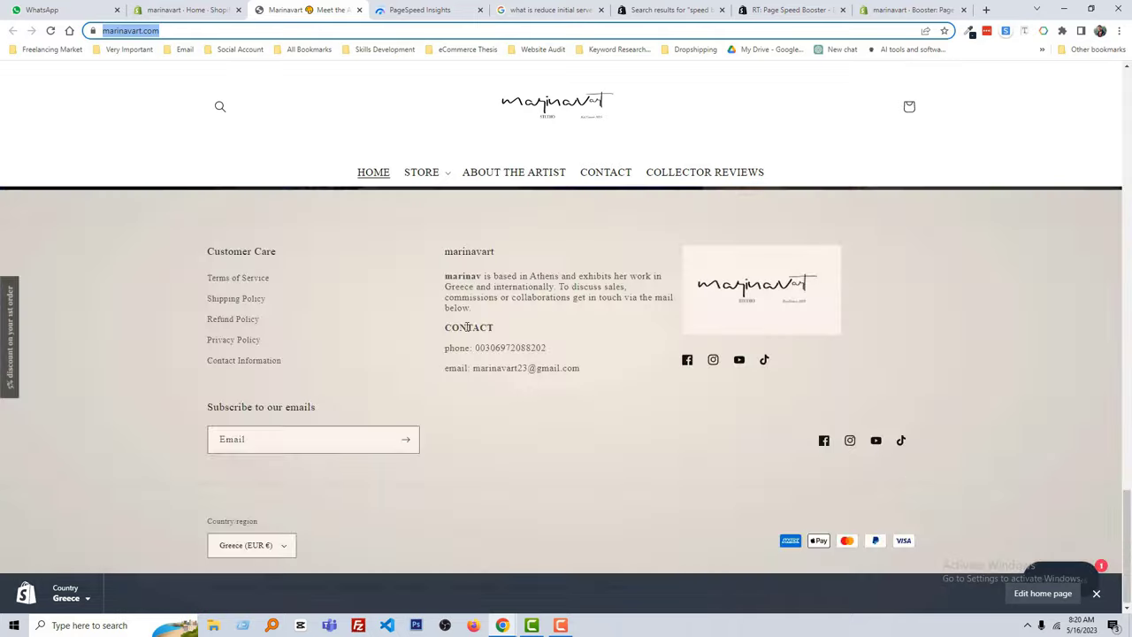
scroll(434, 384, "up", 5)
left_click(185, 10)
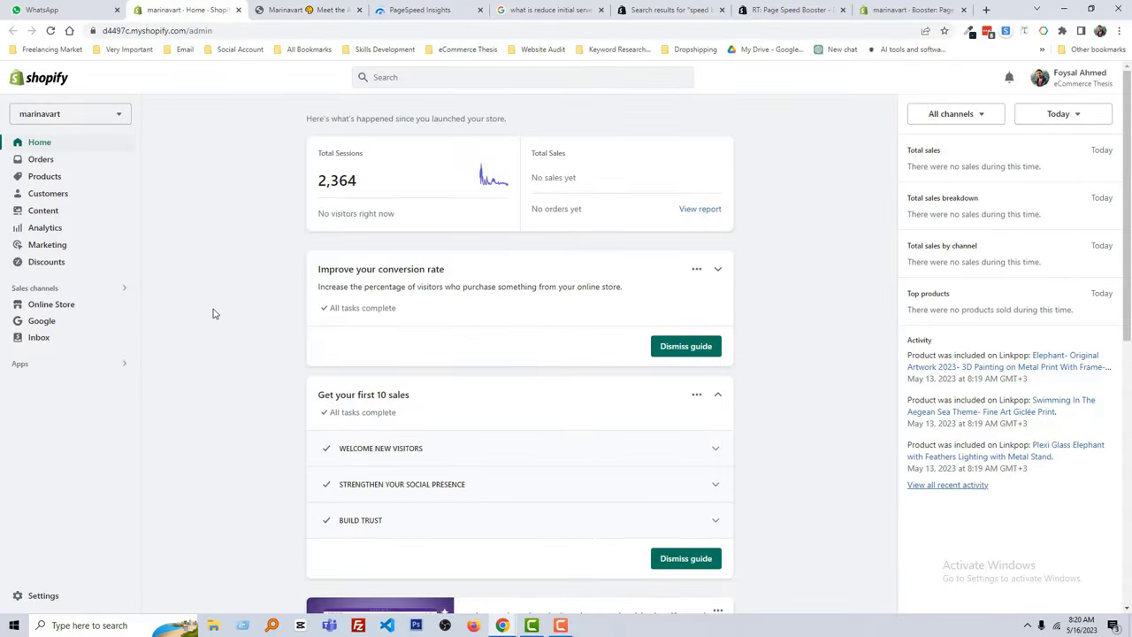
key("ctrl+Tab")
left_click(50, 31)
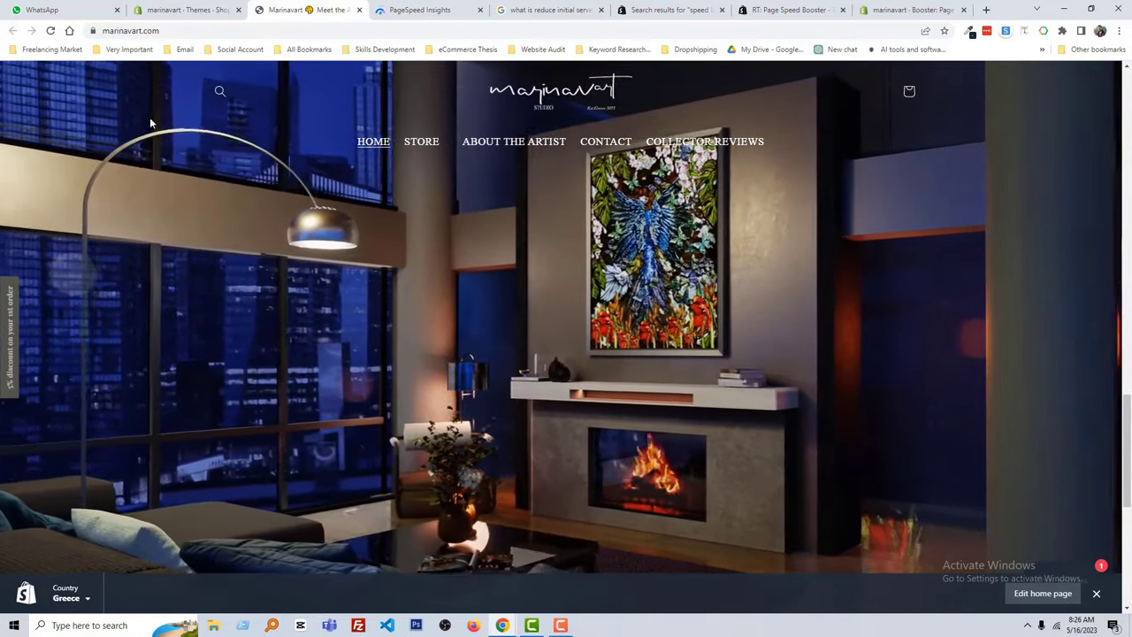
Check the list of installed apps in the marinavart store admin and close it
left_click(190, 10)
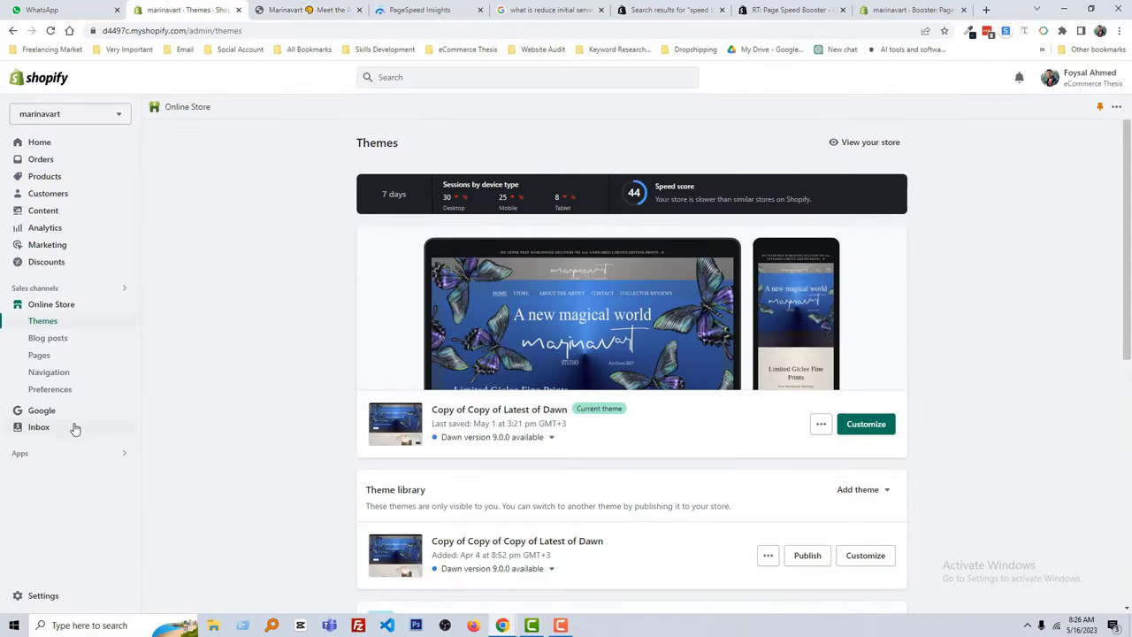
left_click(56, 453)
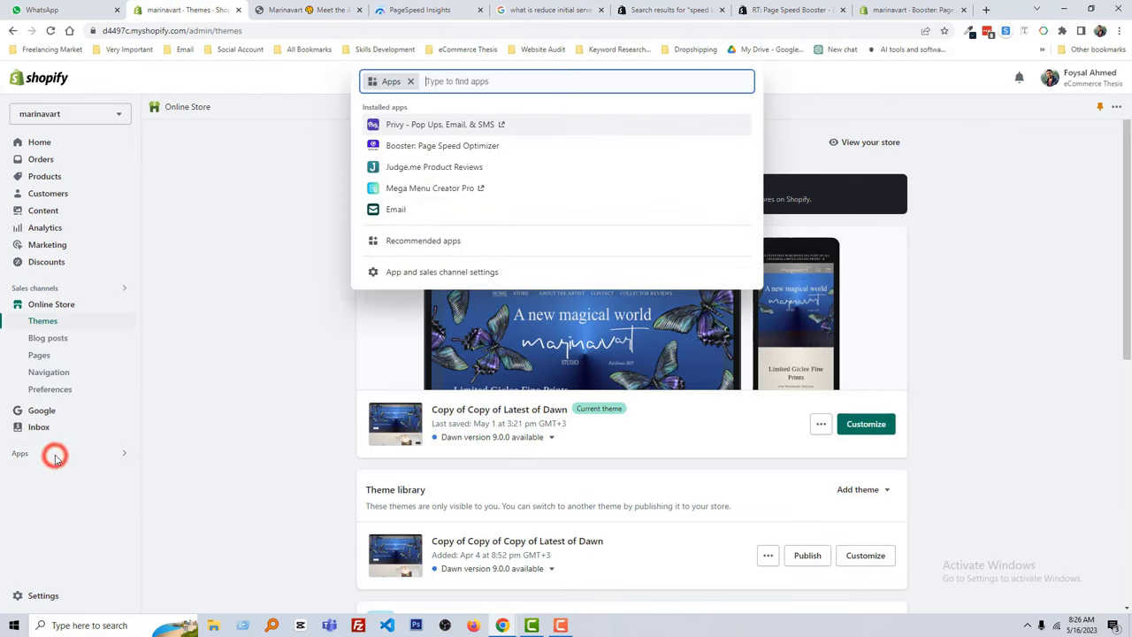
key("Down")
key("Down")
key("Down")
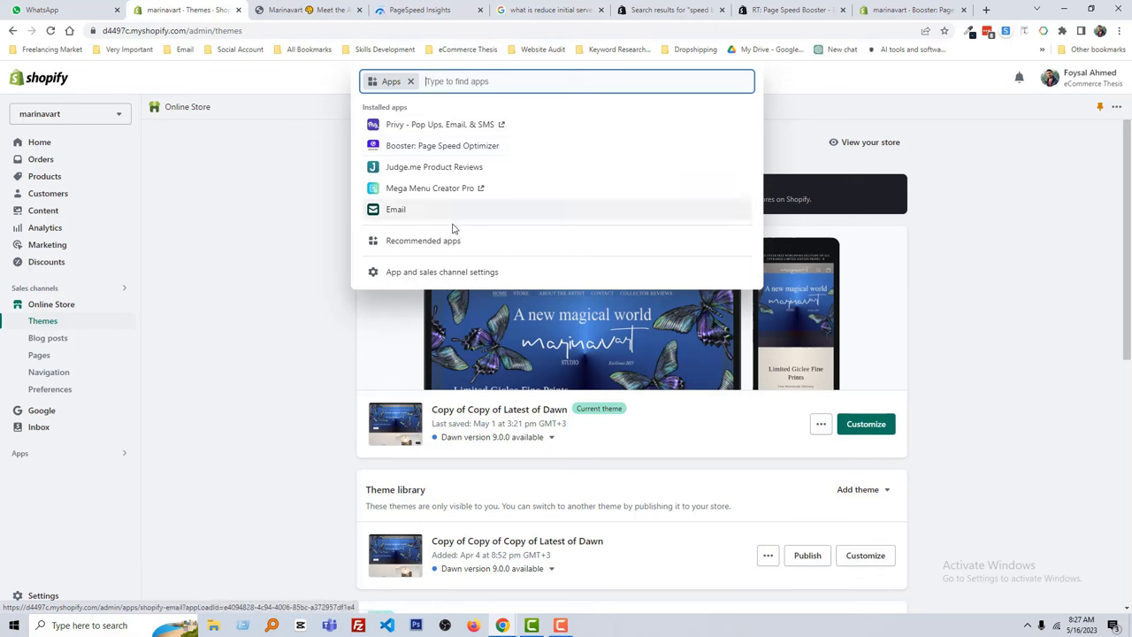
left_click(1005, 183)
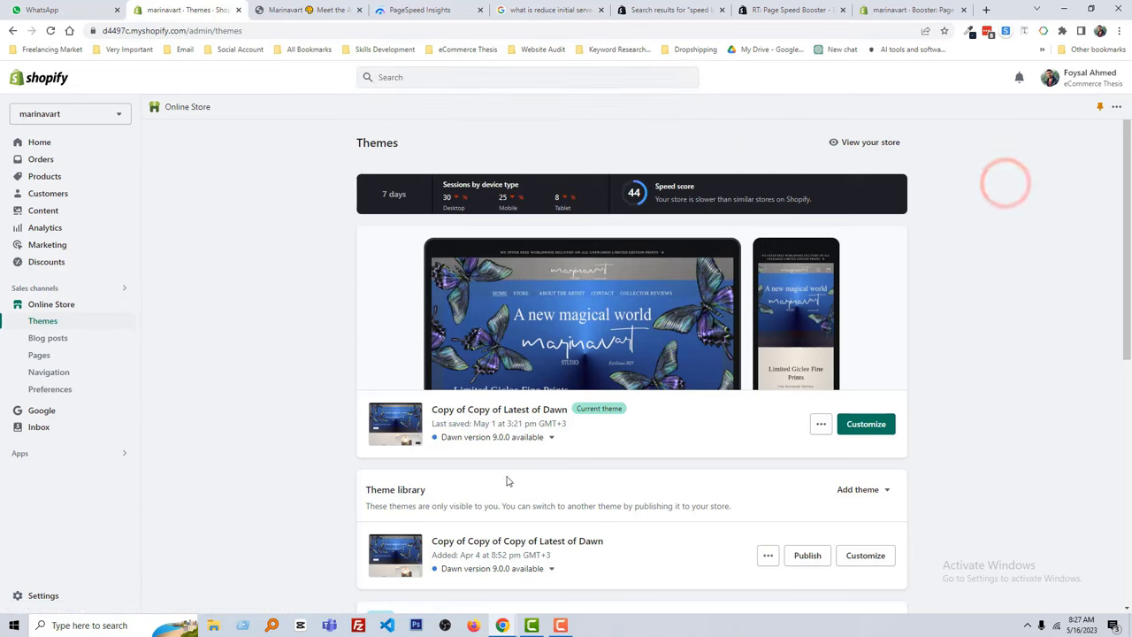
left_click(423, 10)
scroll(405, 251, "down", 10)
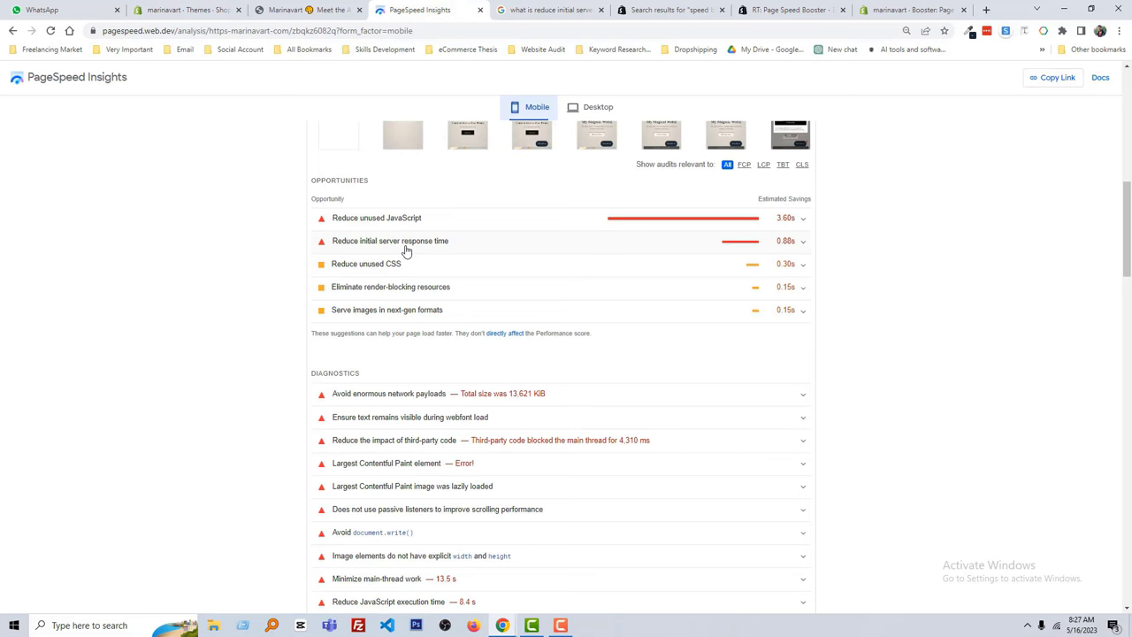
scroll(406, 251, "up", 10)
right_click(350, 141)
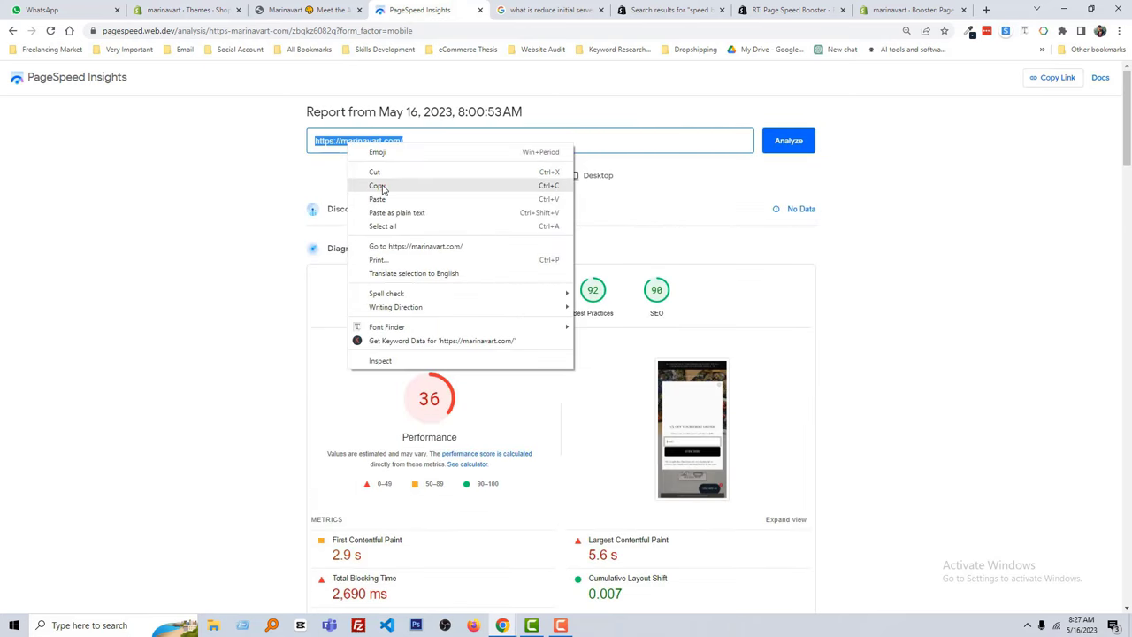
left_click(382, 186)
key("BackSpace")
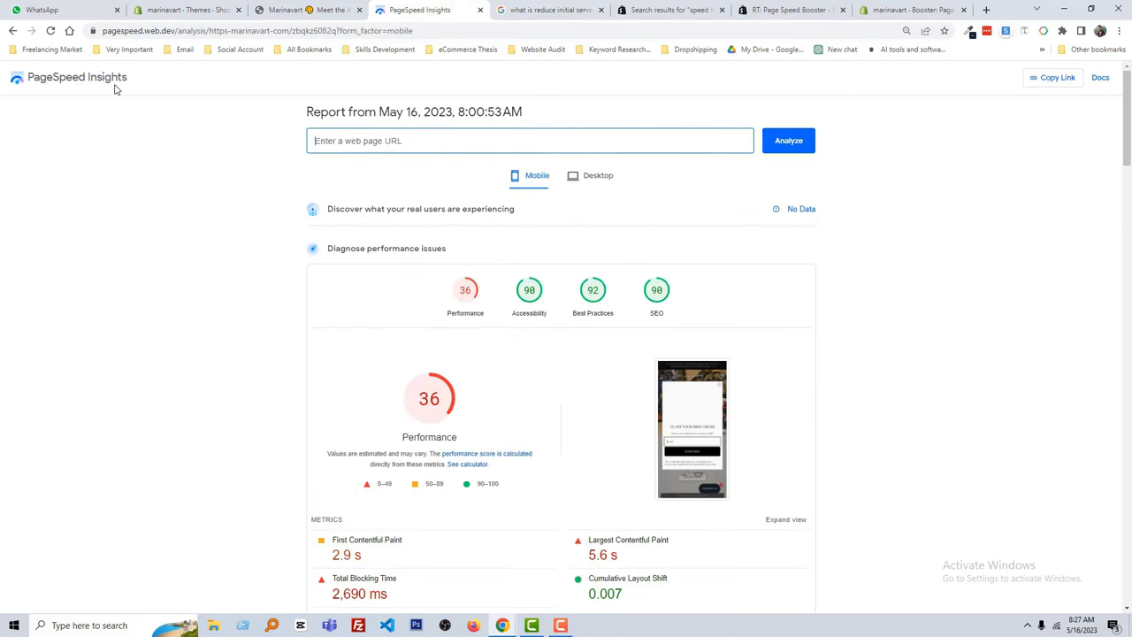
key("ctrl+v")
left_click(788, 140)
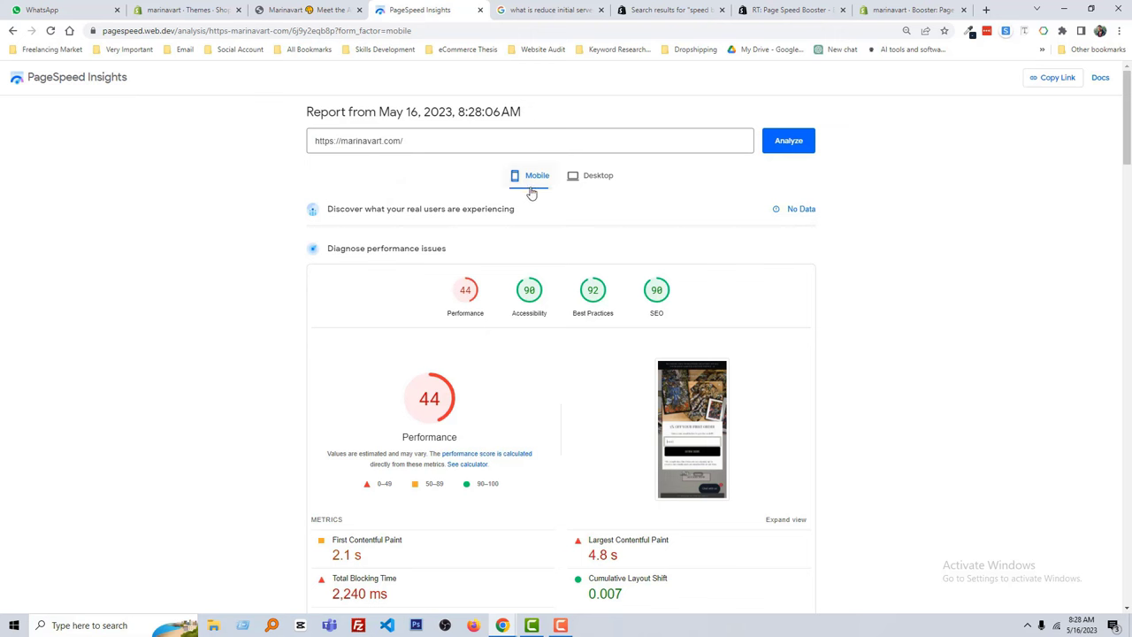
Review the refreshed report's performance scores and metrics, including the Speed Index, for mobile and desktop
scroll(436, 403, "down", 3)
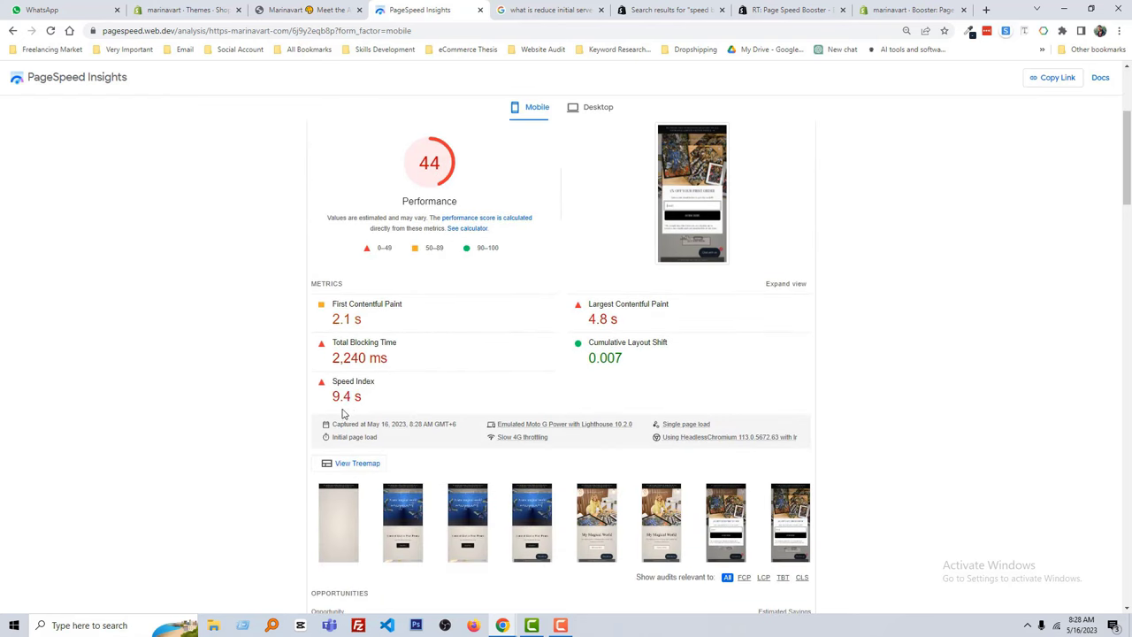
scroll(374, 399, "up", 3)
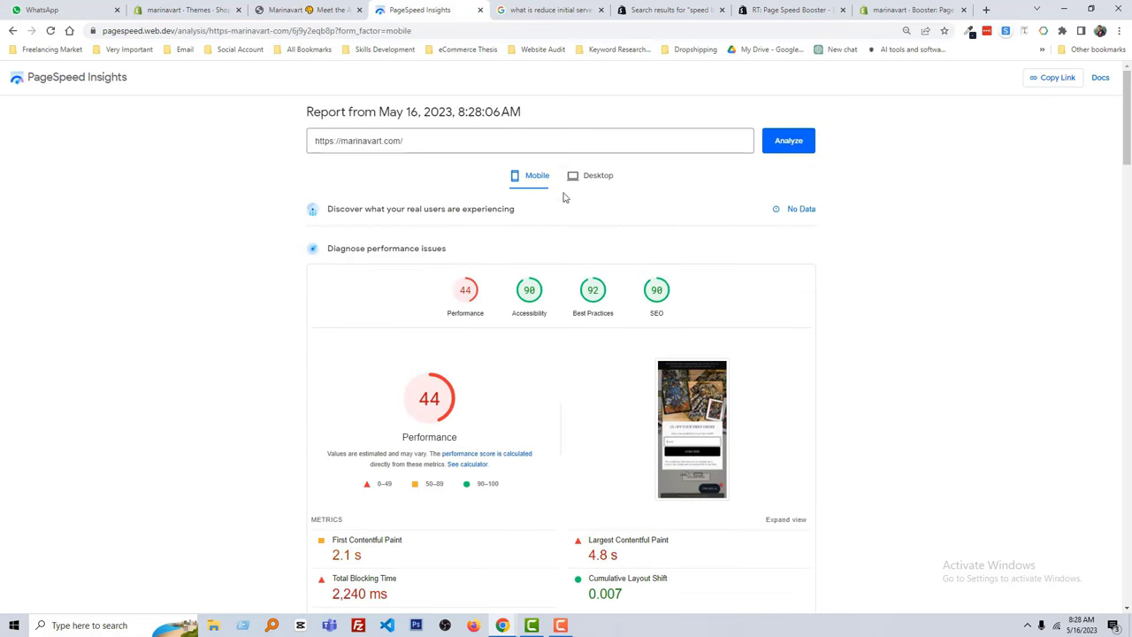
left_click(580, 175)
scroll(544, 265, "down", 2)
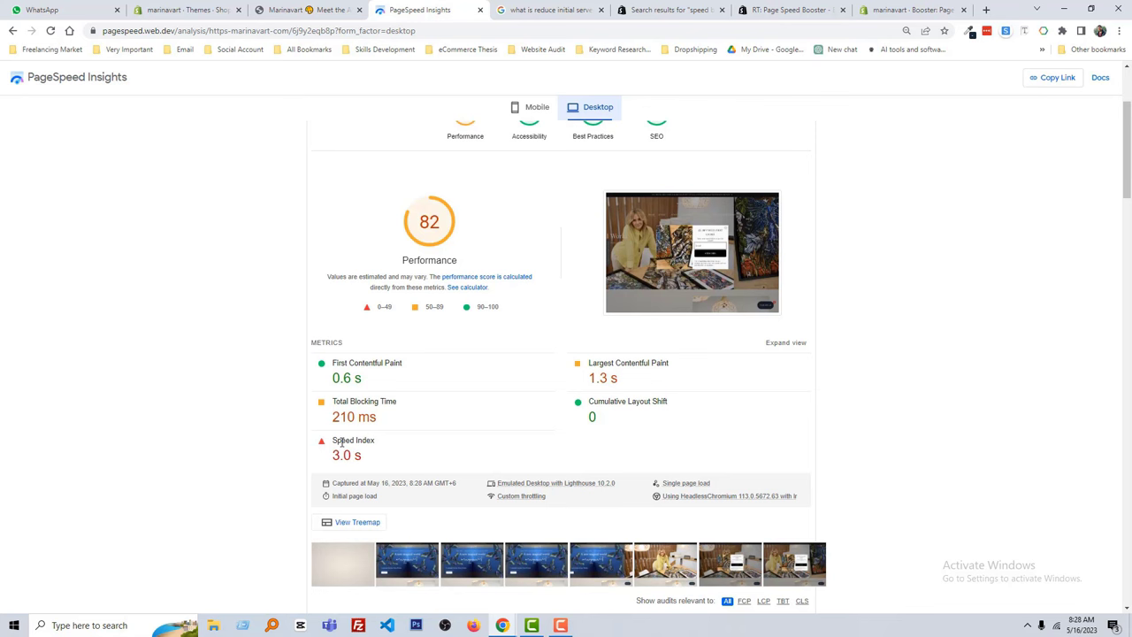
scroll(451, 445, "up", 2)
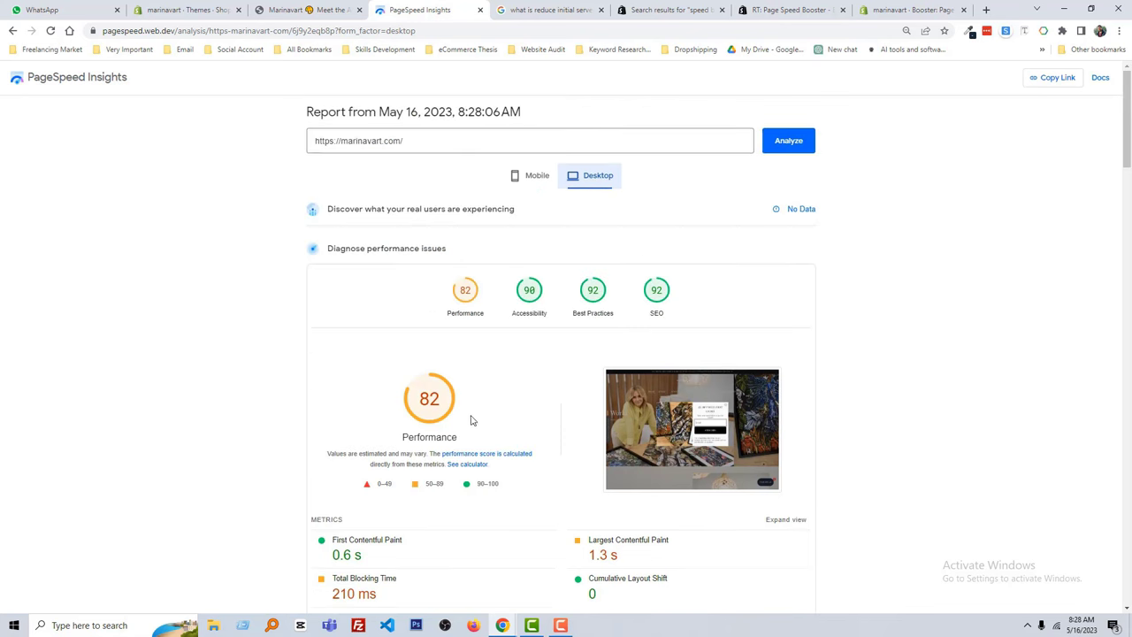
Examine the mobile report's remaining opportunities and diagnostics, such as unused JavaScript and image sizing, and return to its score overview
left_click(531, 176)
scroll(487, 372, "down", 3)
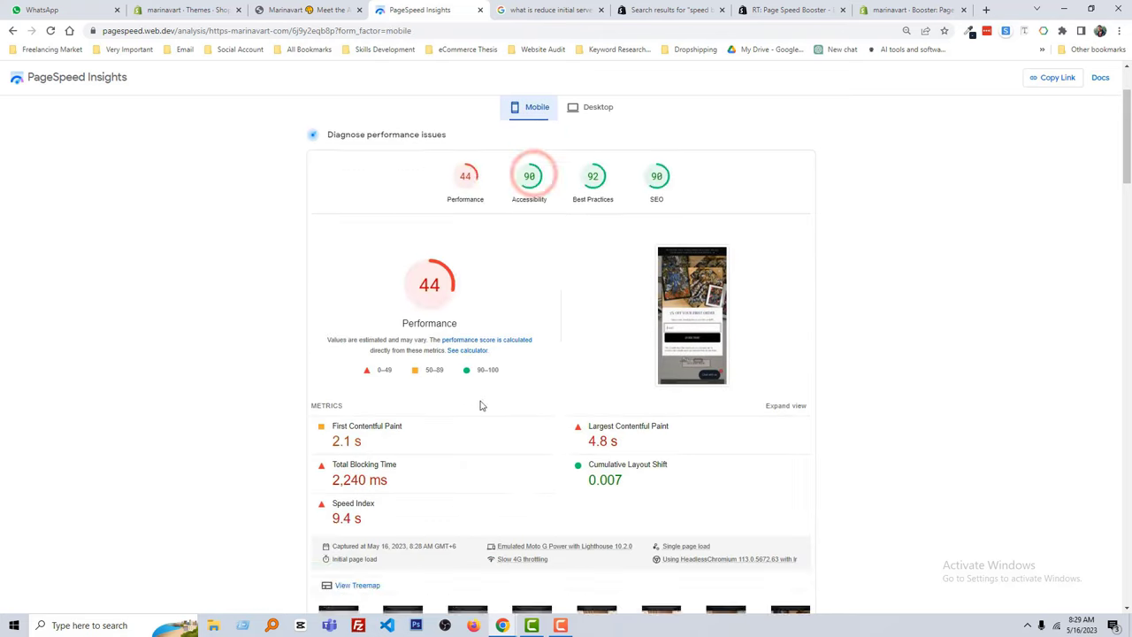
scroll(539, 395, "down", 4)
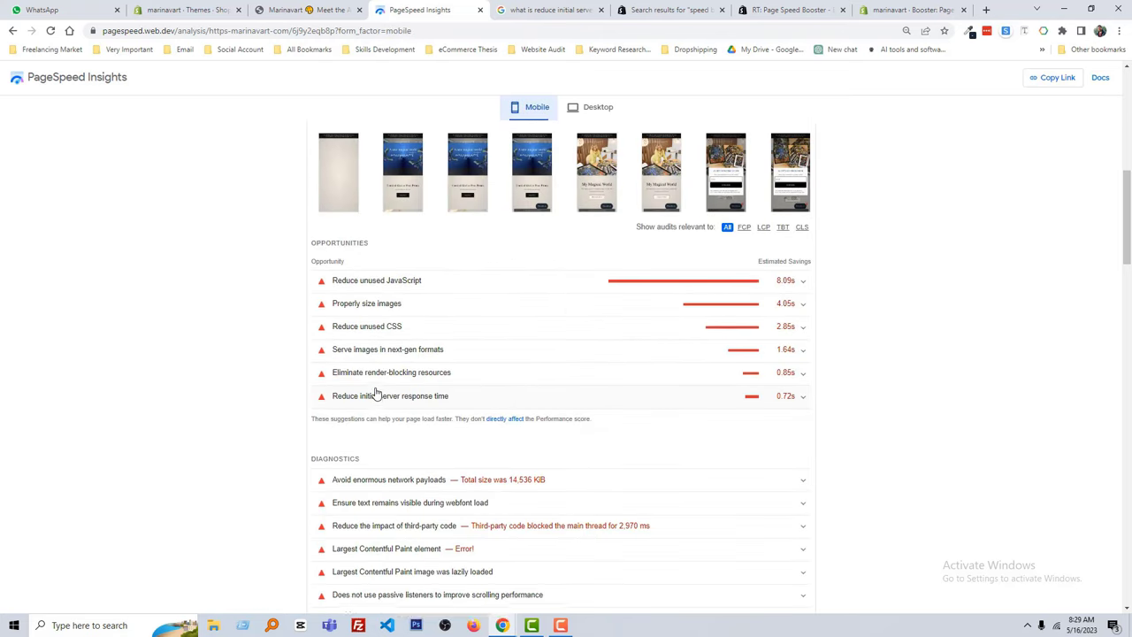
scroll(374, 396, "up", 1)
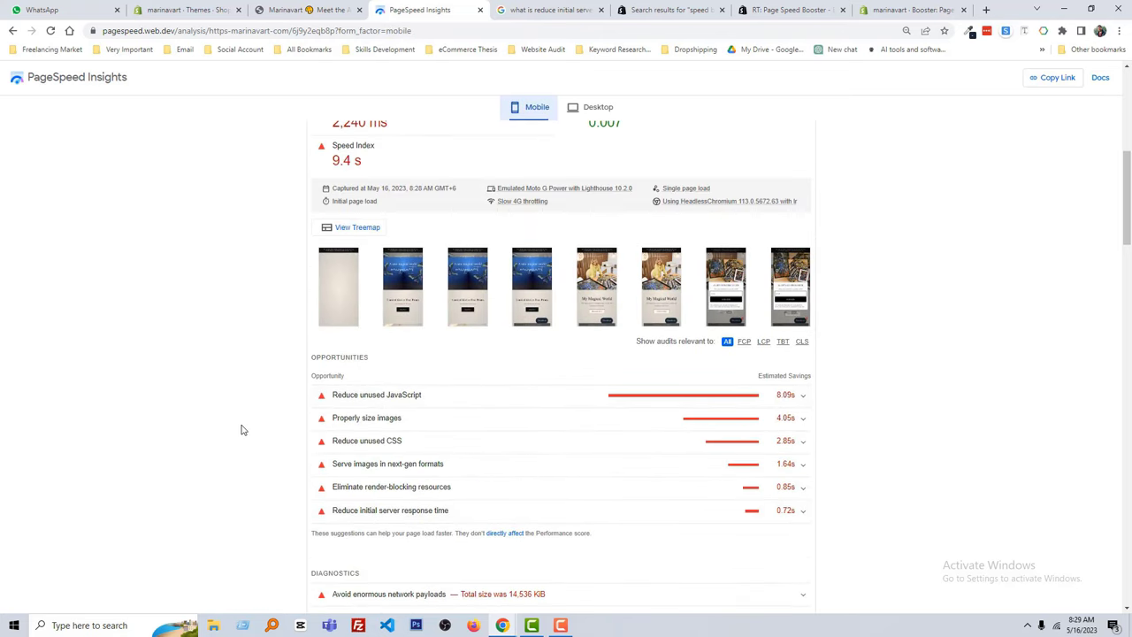
scroll(251, 424, "down", 1)
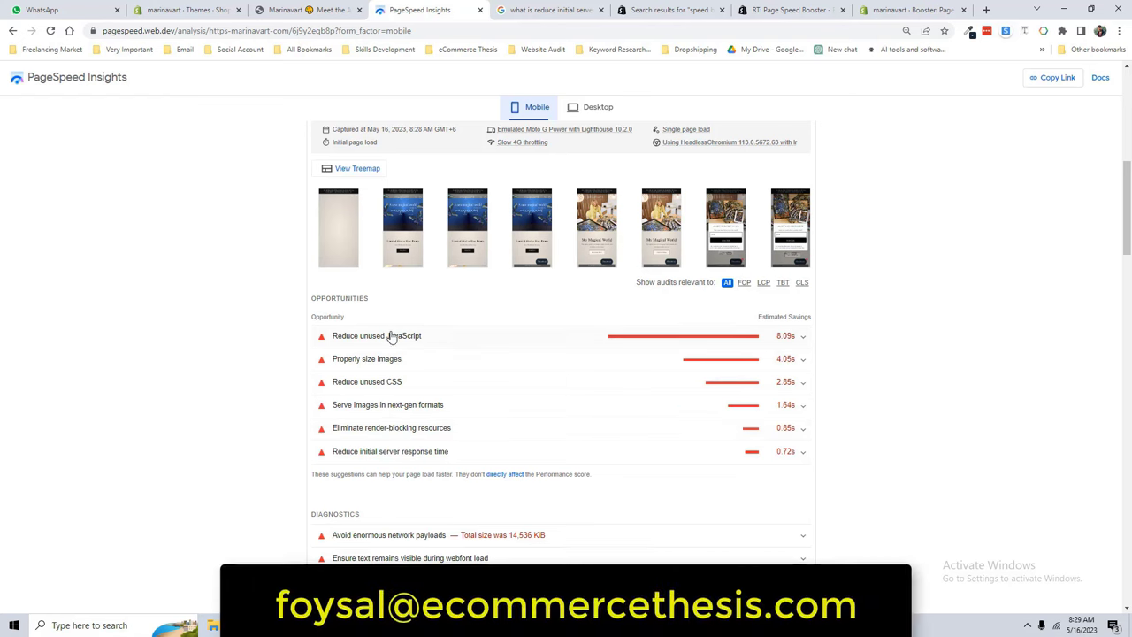
scroll(251, 380, "up", 3)
scroll(251, 380, "up", 3)
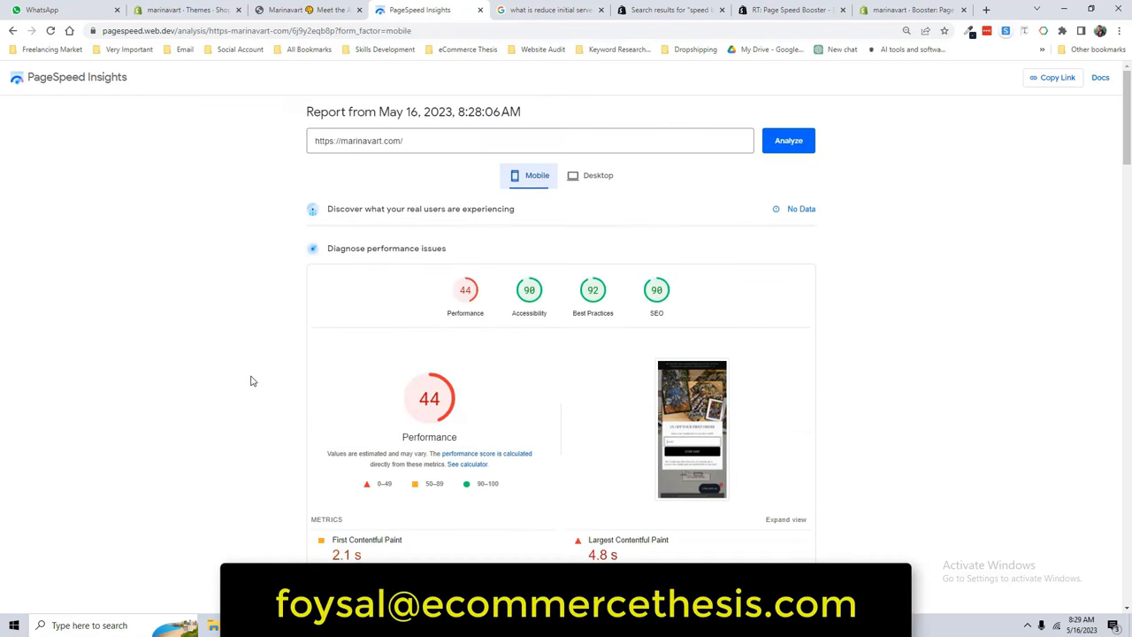